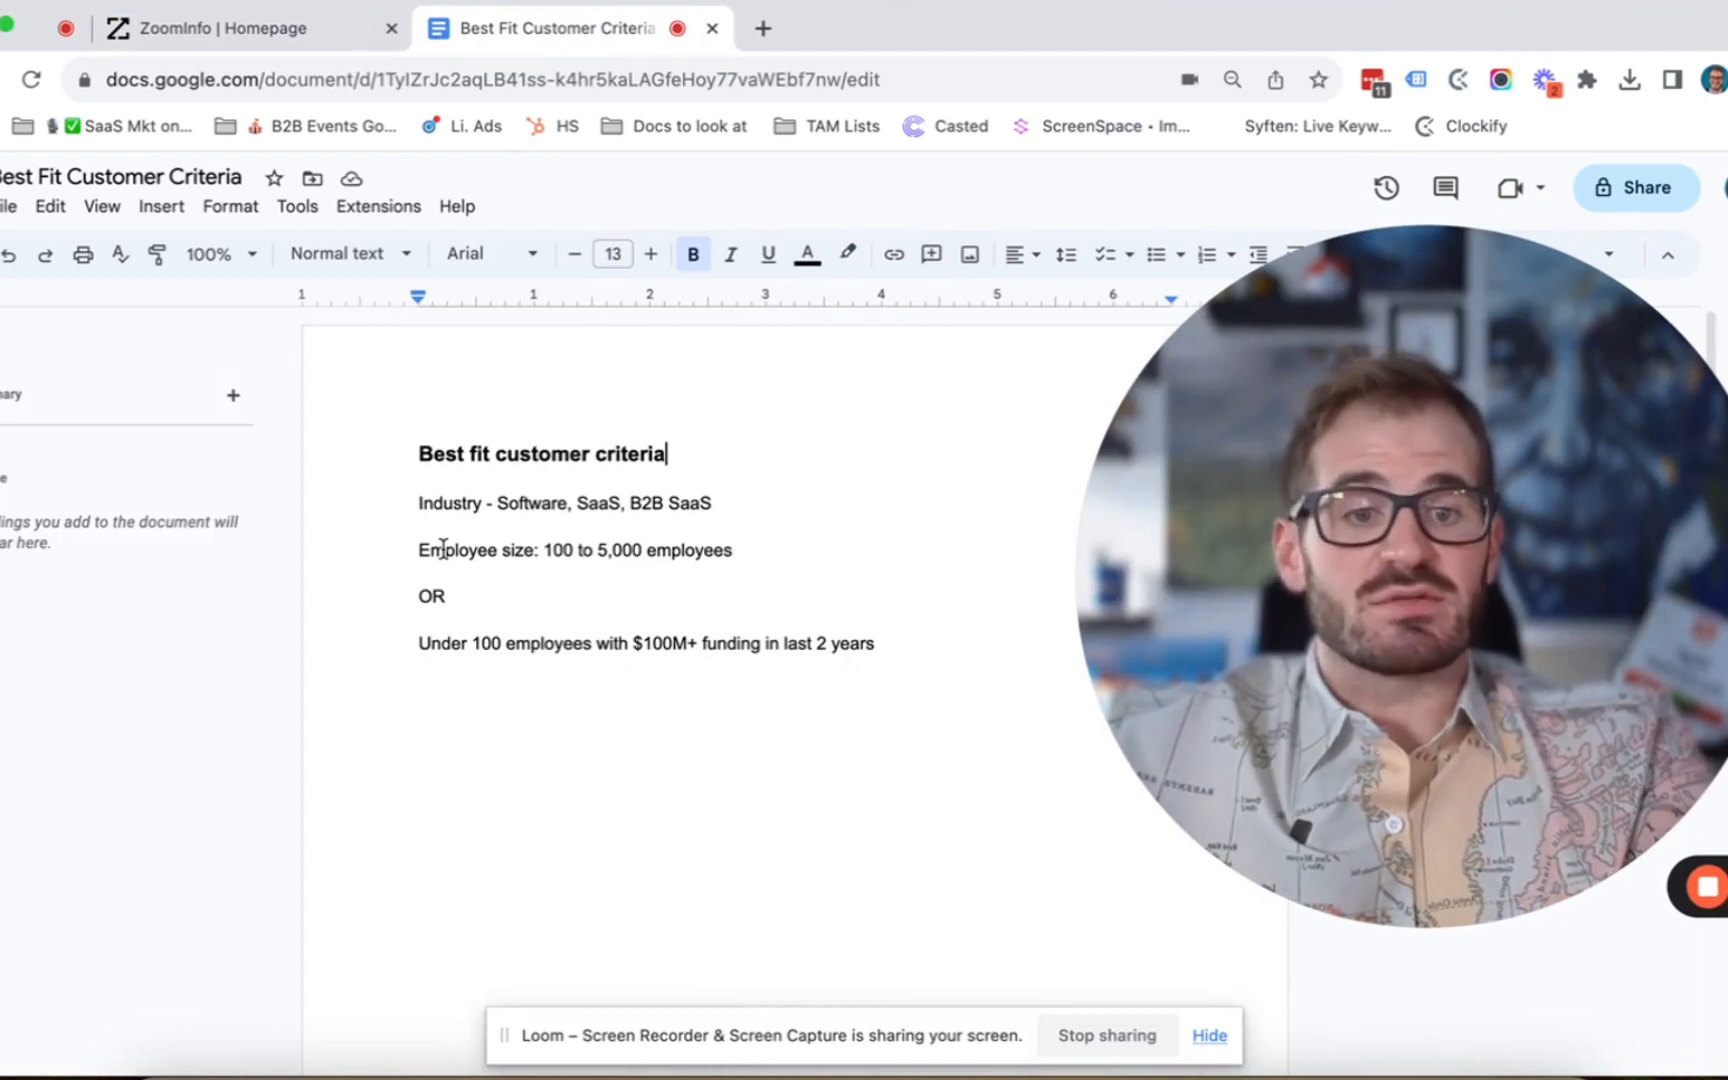
- Switch from the criteria document to ZoomInfo and open the Advanced Search for companies
click(513, 548)
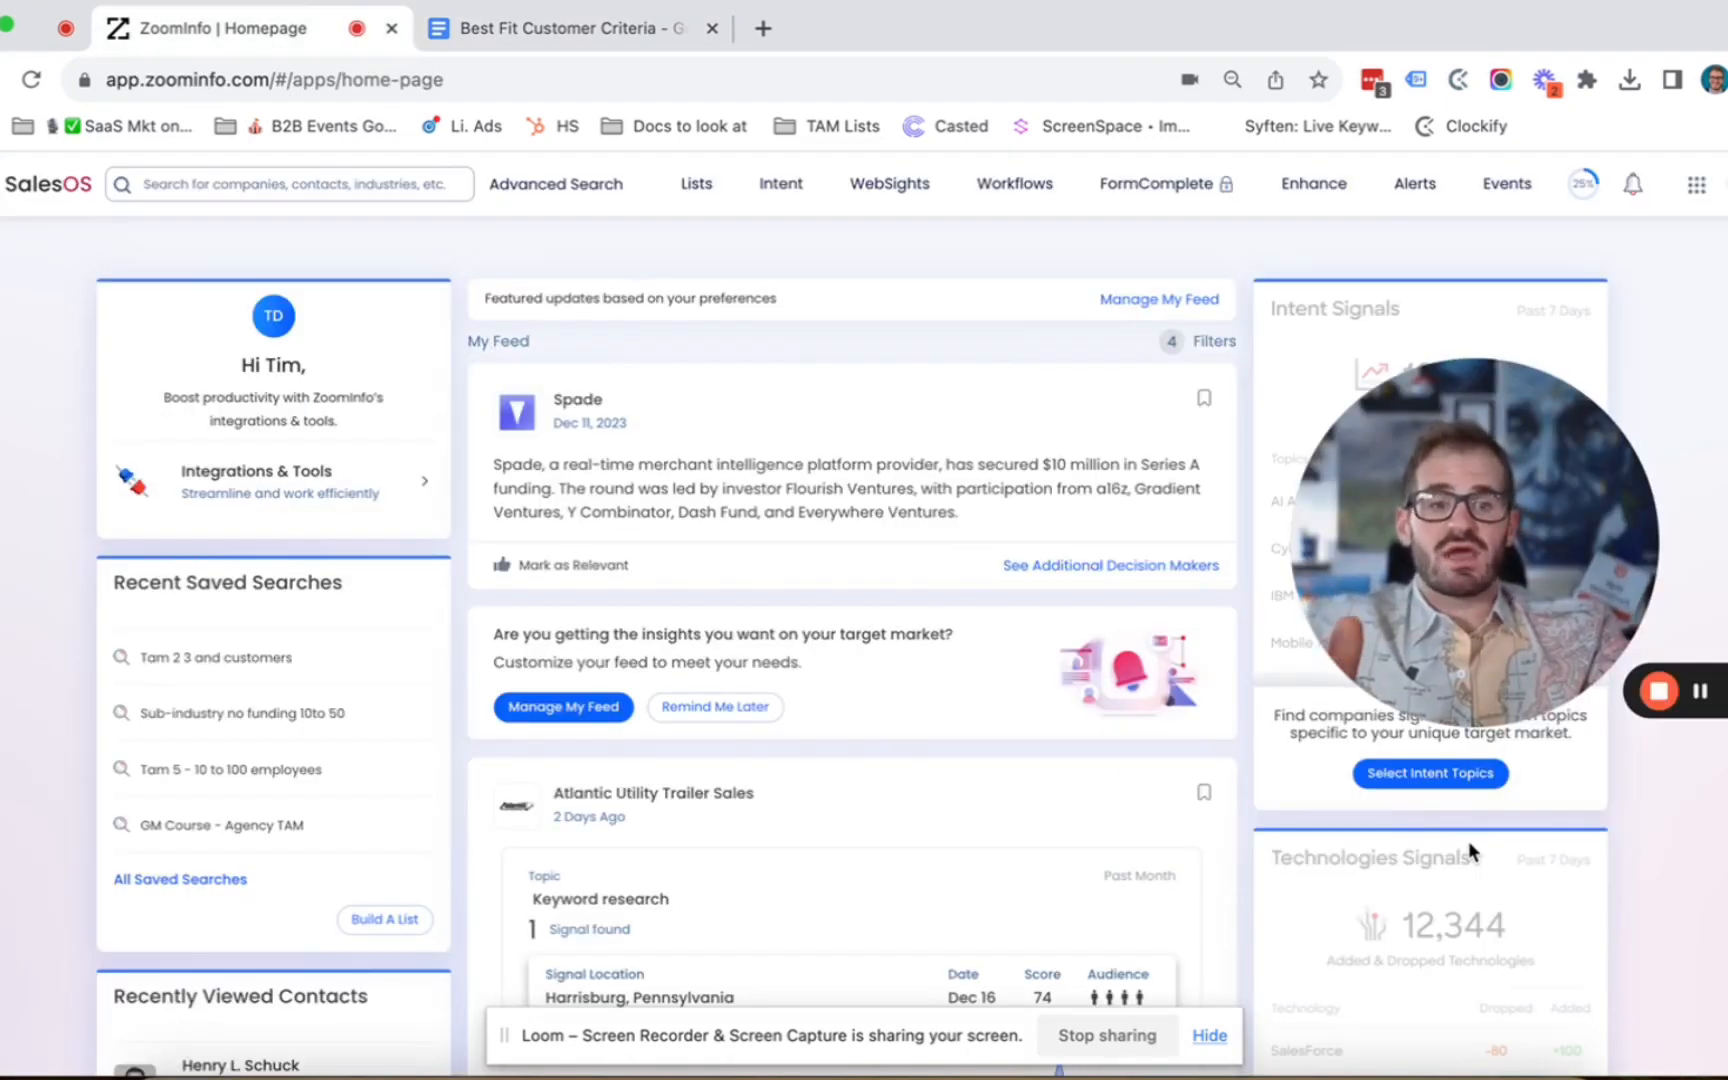
click(552, 196)
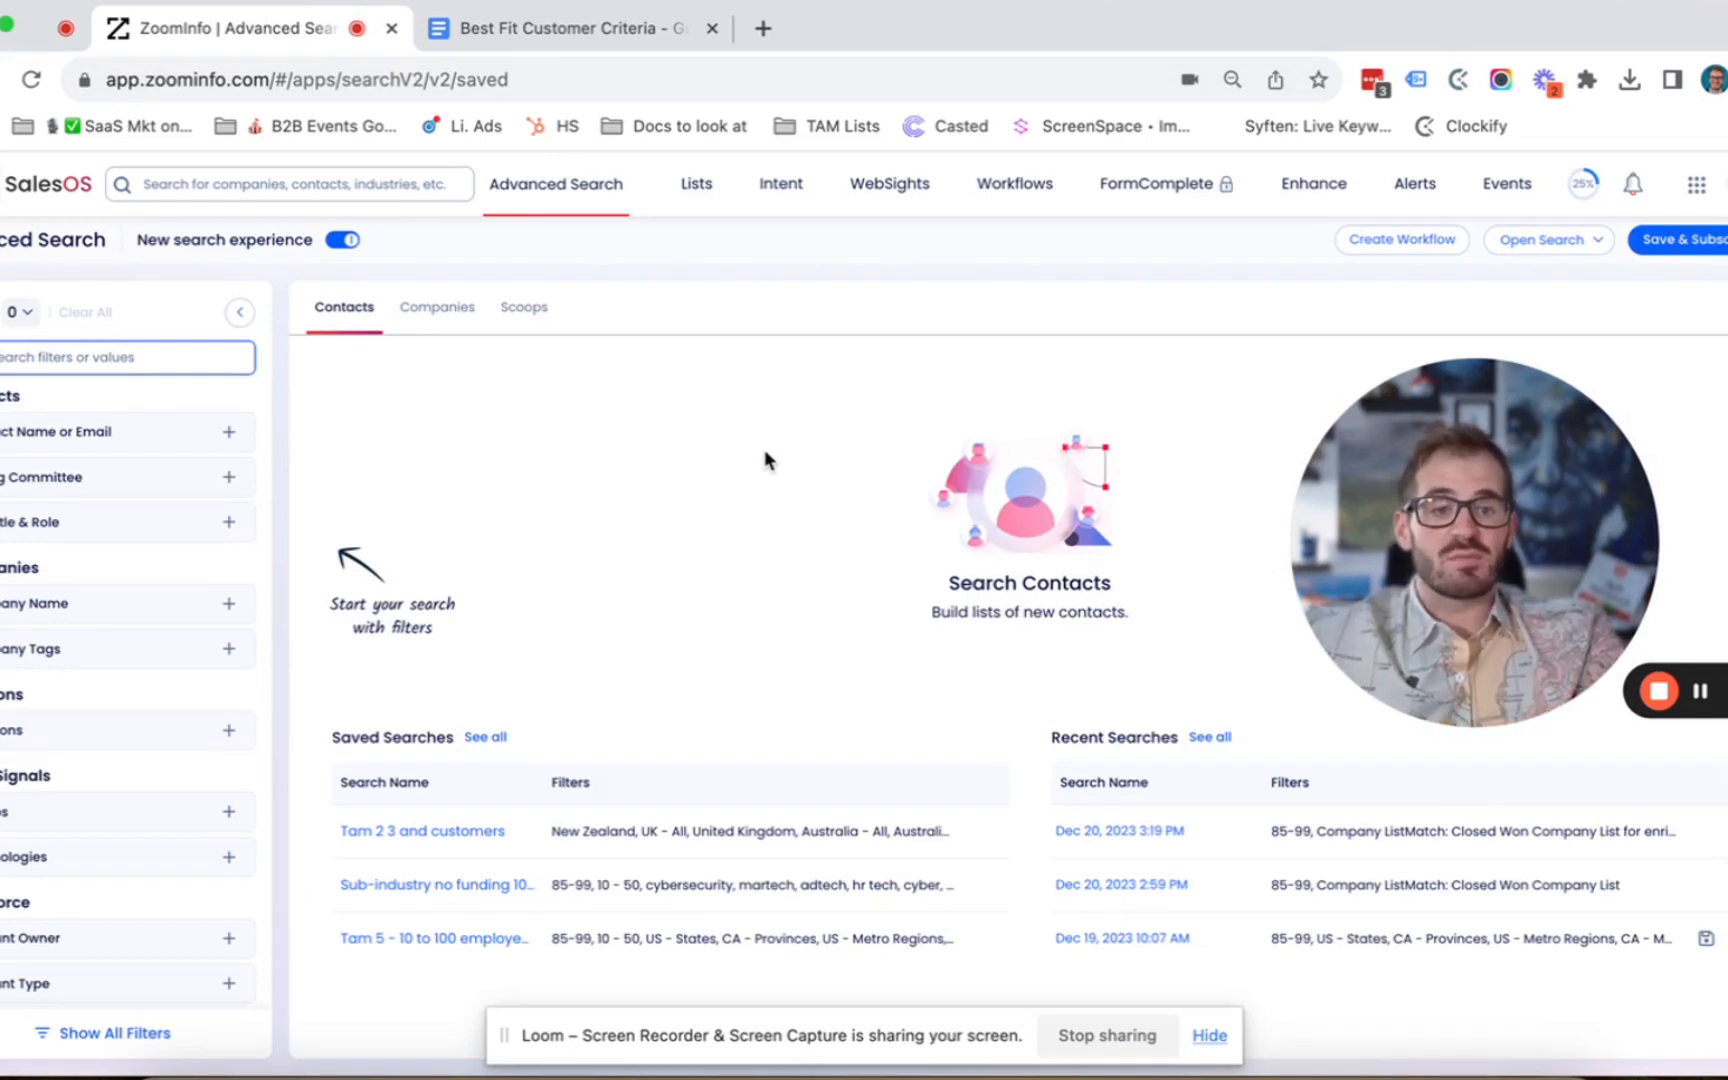
click(436, 312)
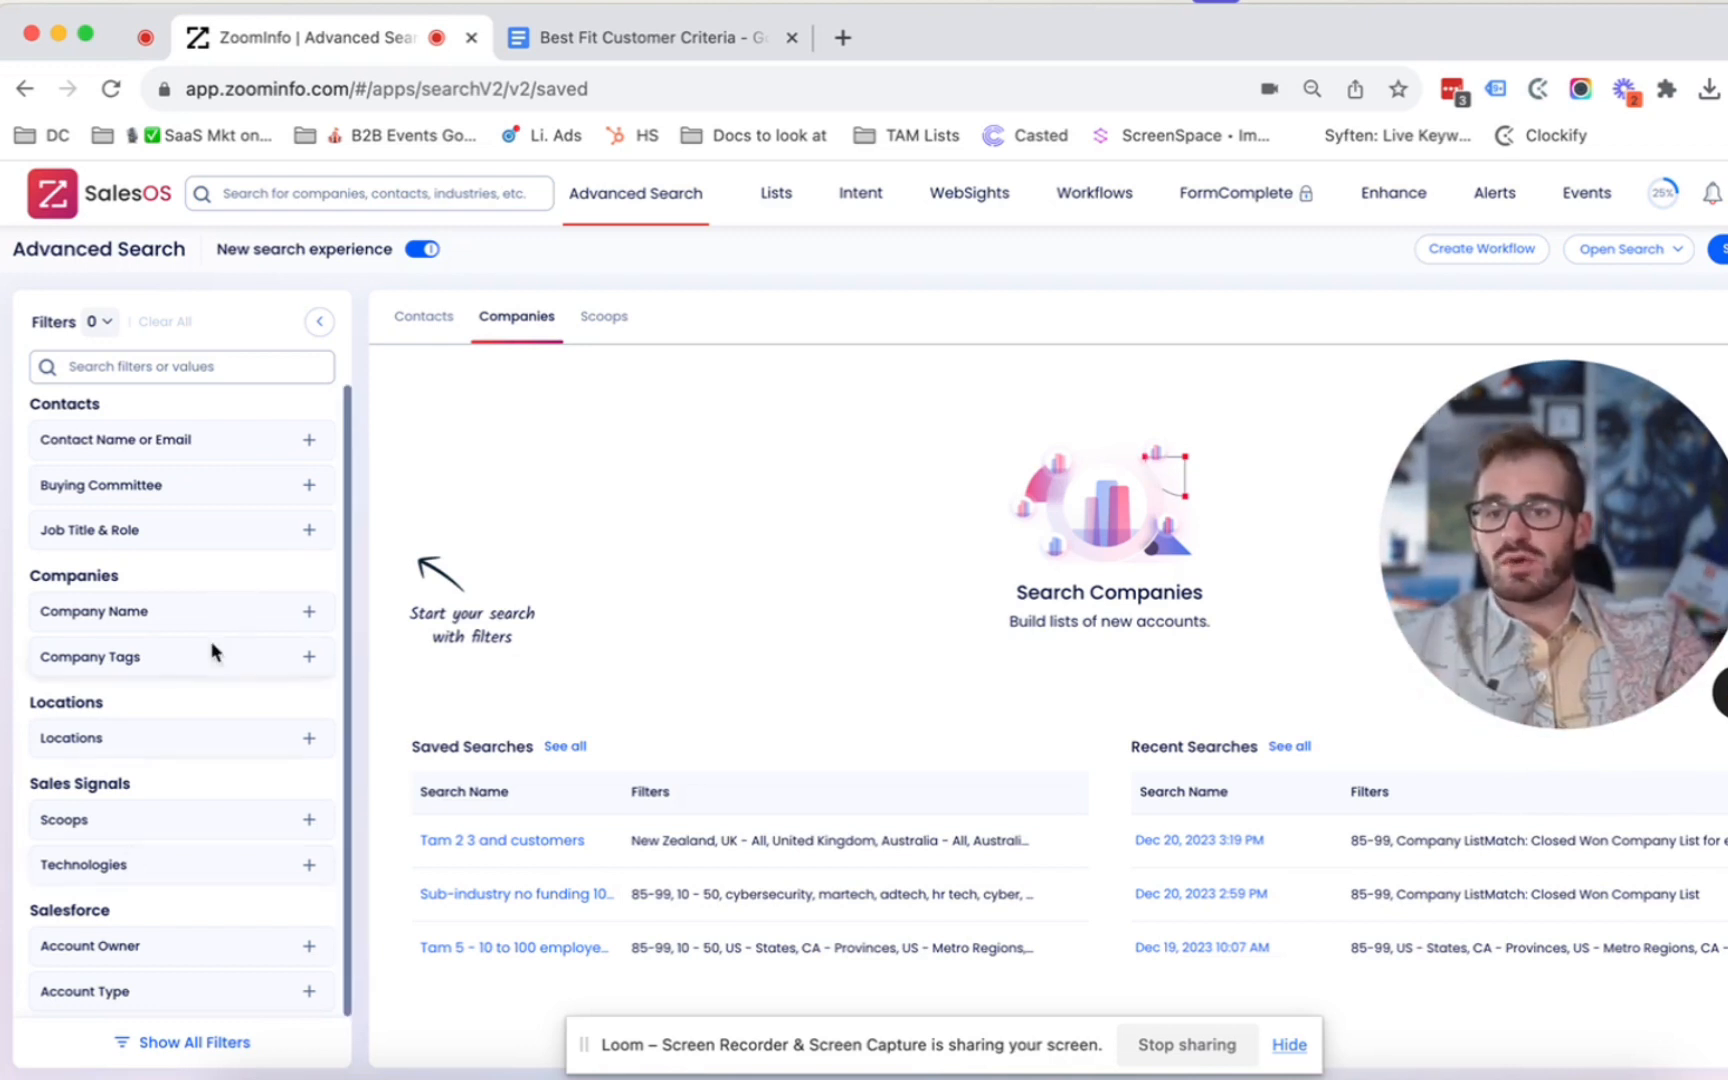
- Show the full list of search filters and expand the Industry filter for companies
click(190, 1042)
scroll(255, 590, down, 10)
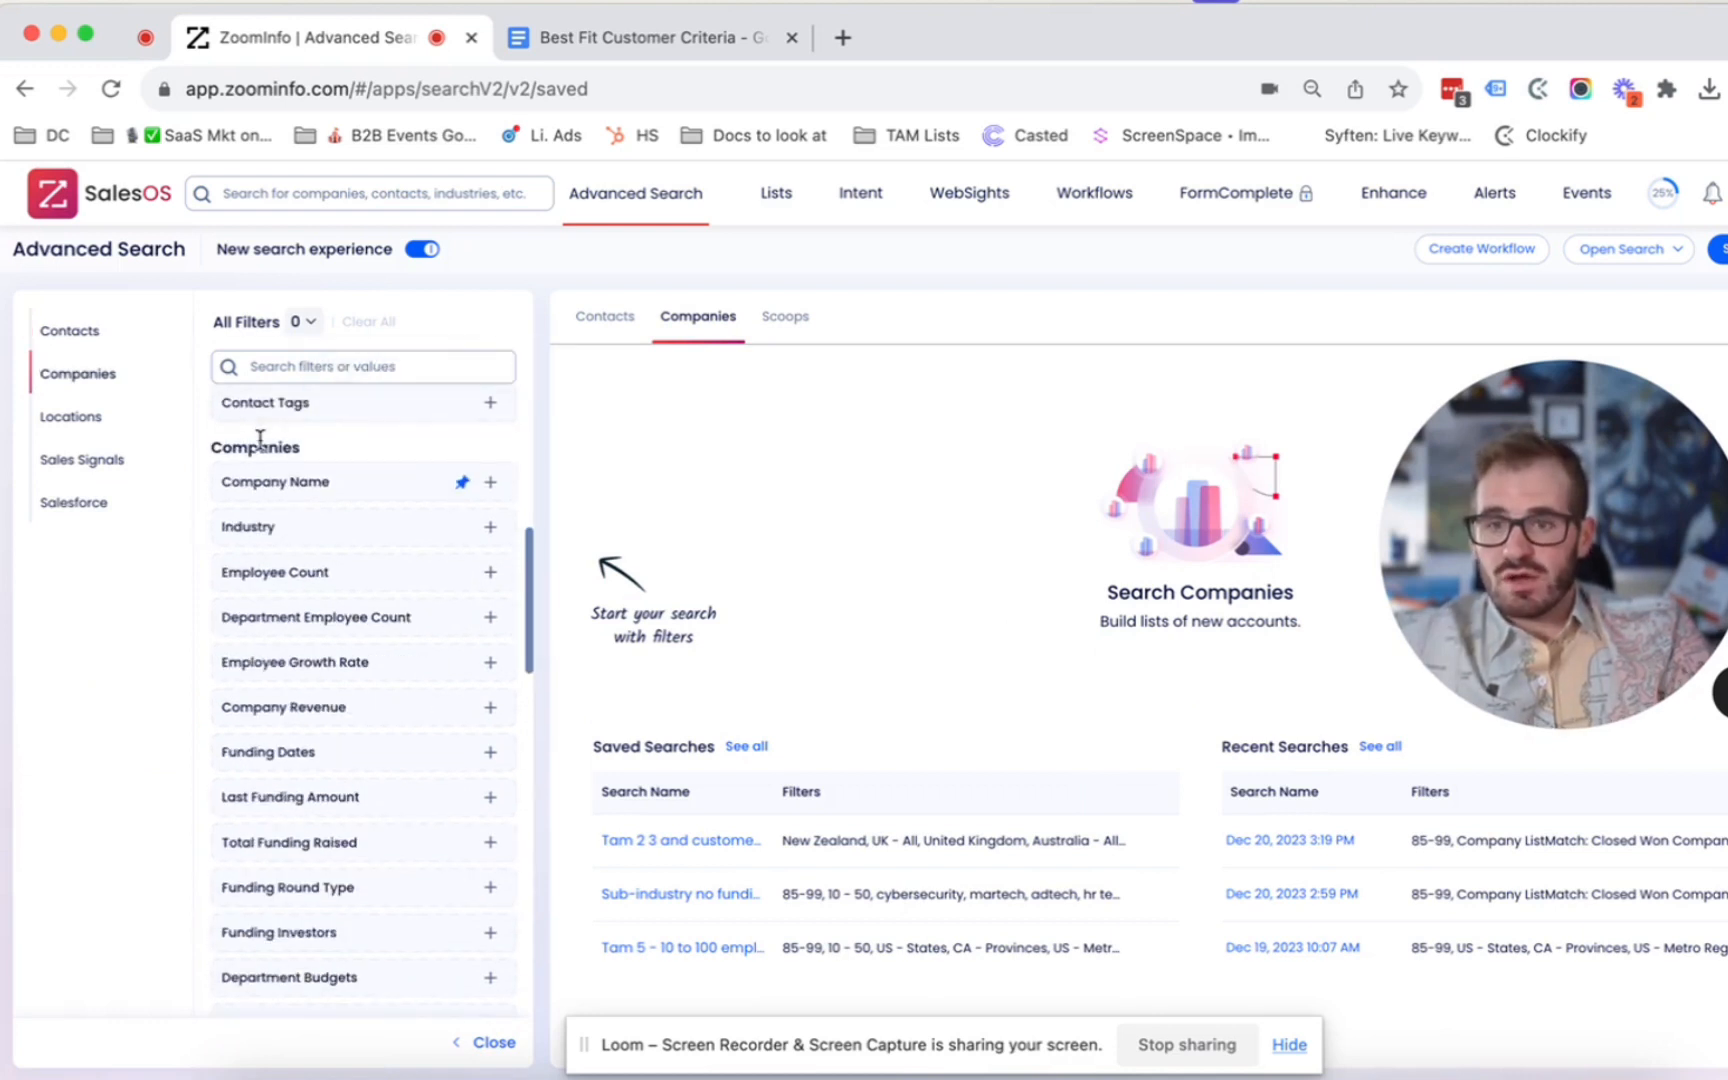
scroll(306, 735, down, 3)
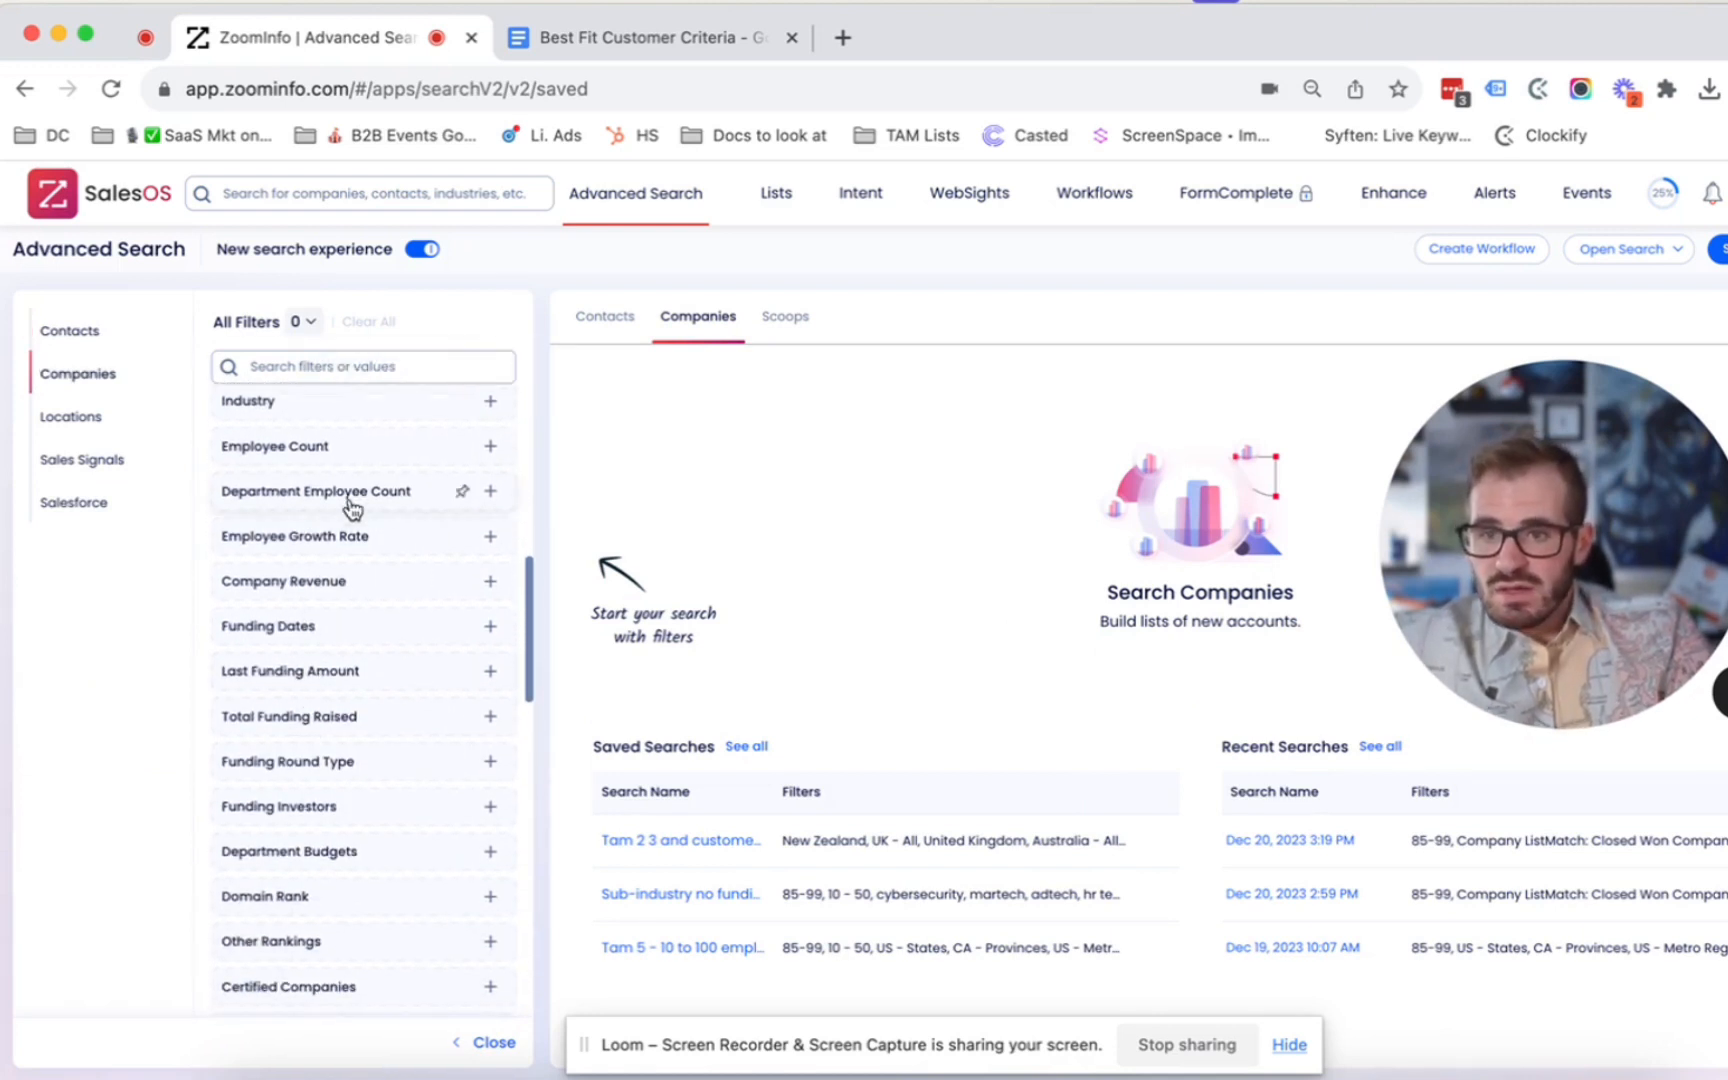
scroll(362, 560, up, 2)
click(362, 482)
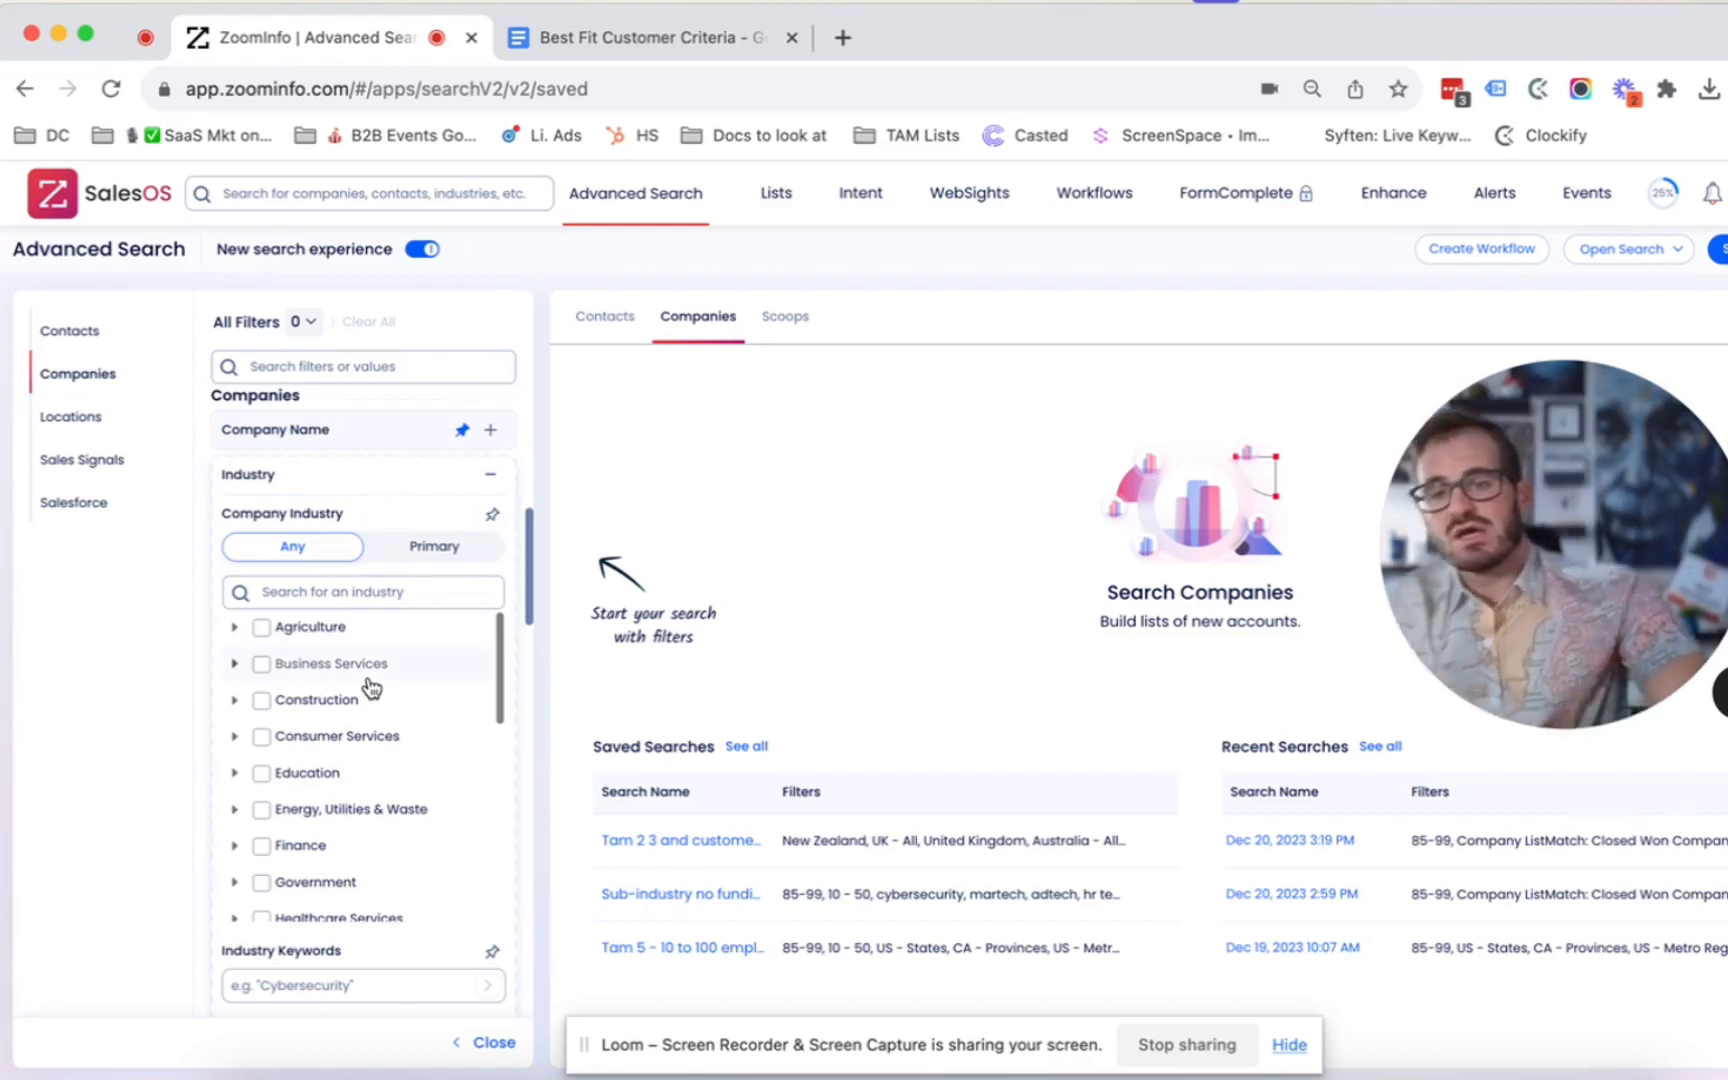
- Search the industries for "soft", include the whole Software category and review its sub-industries
click(348, 591)
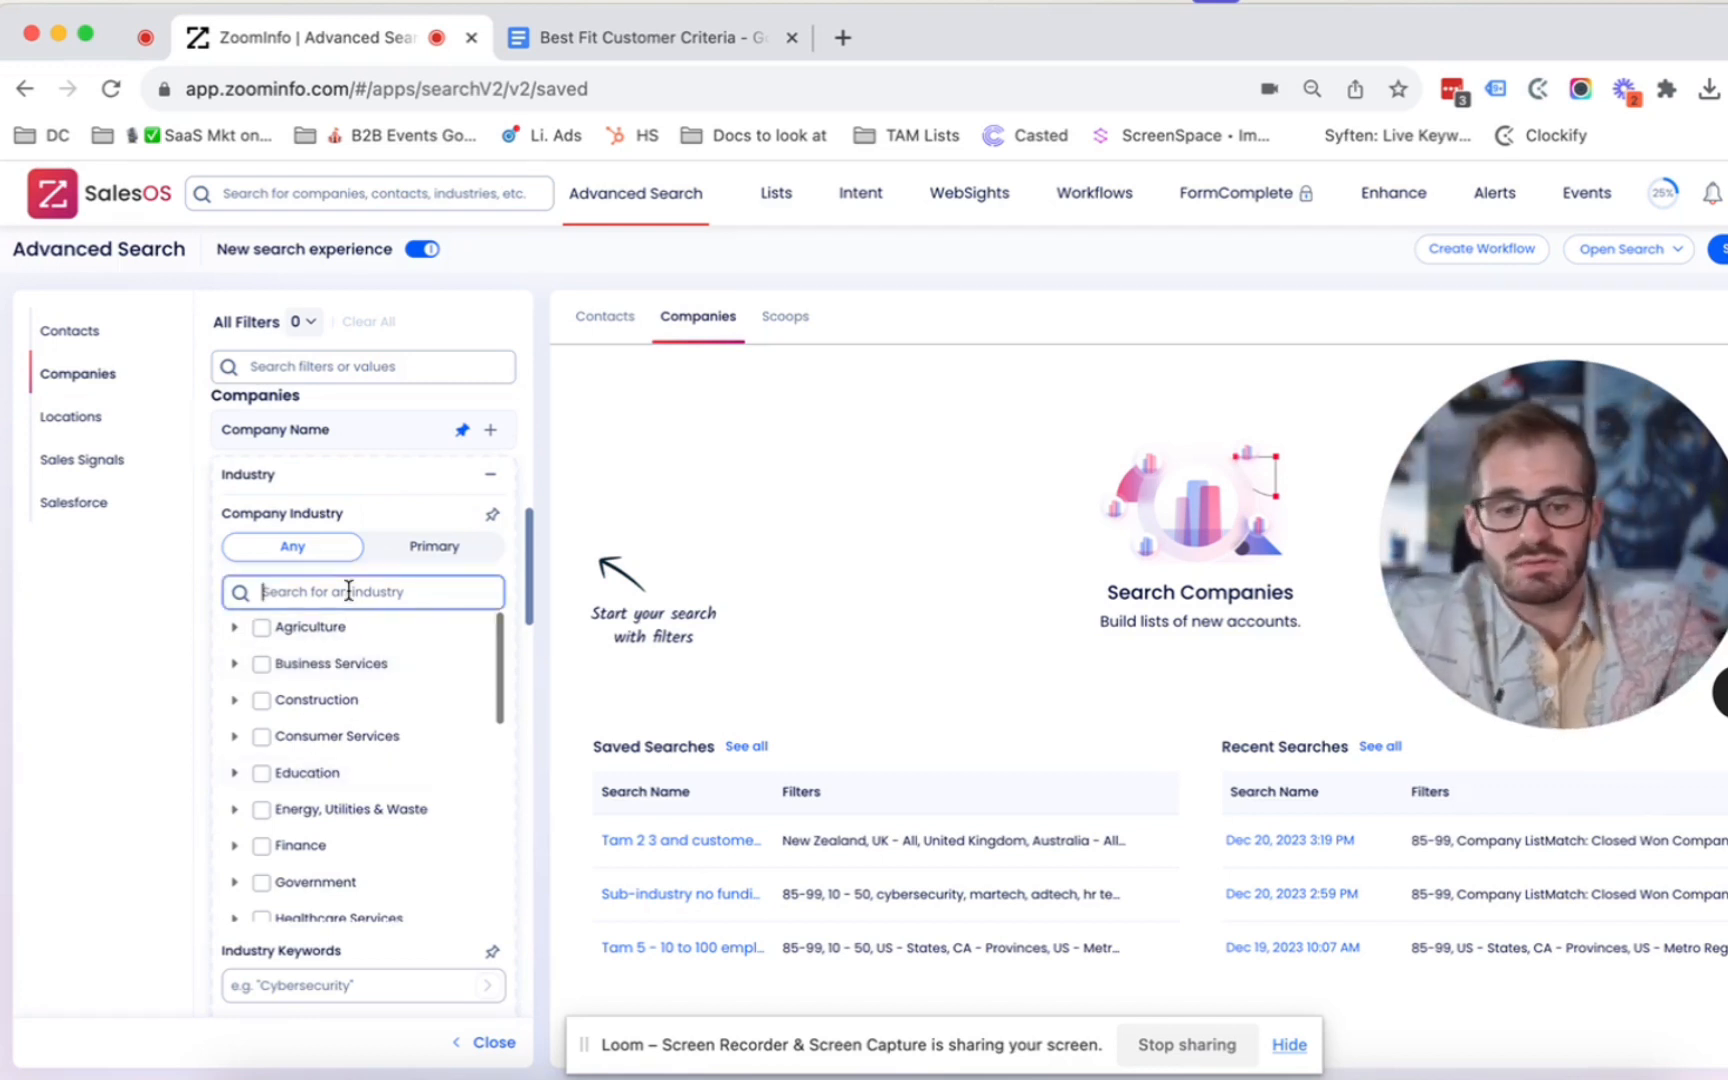
text(soft)
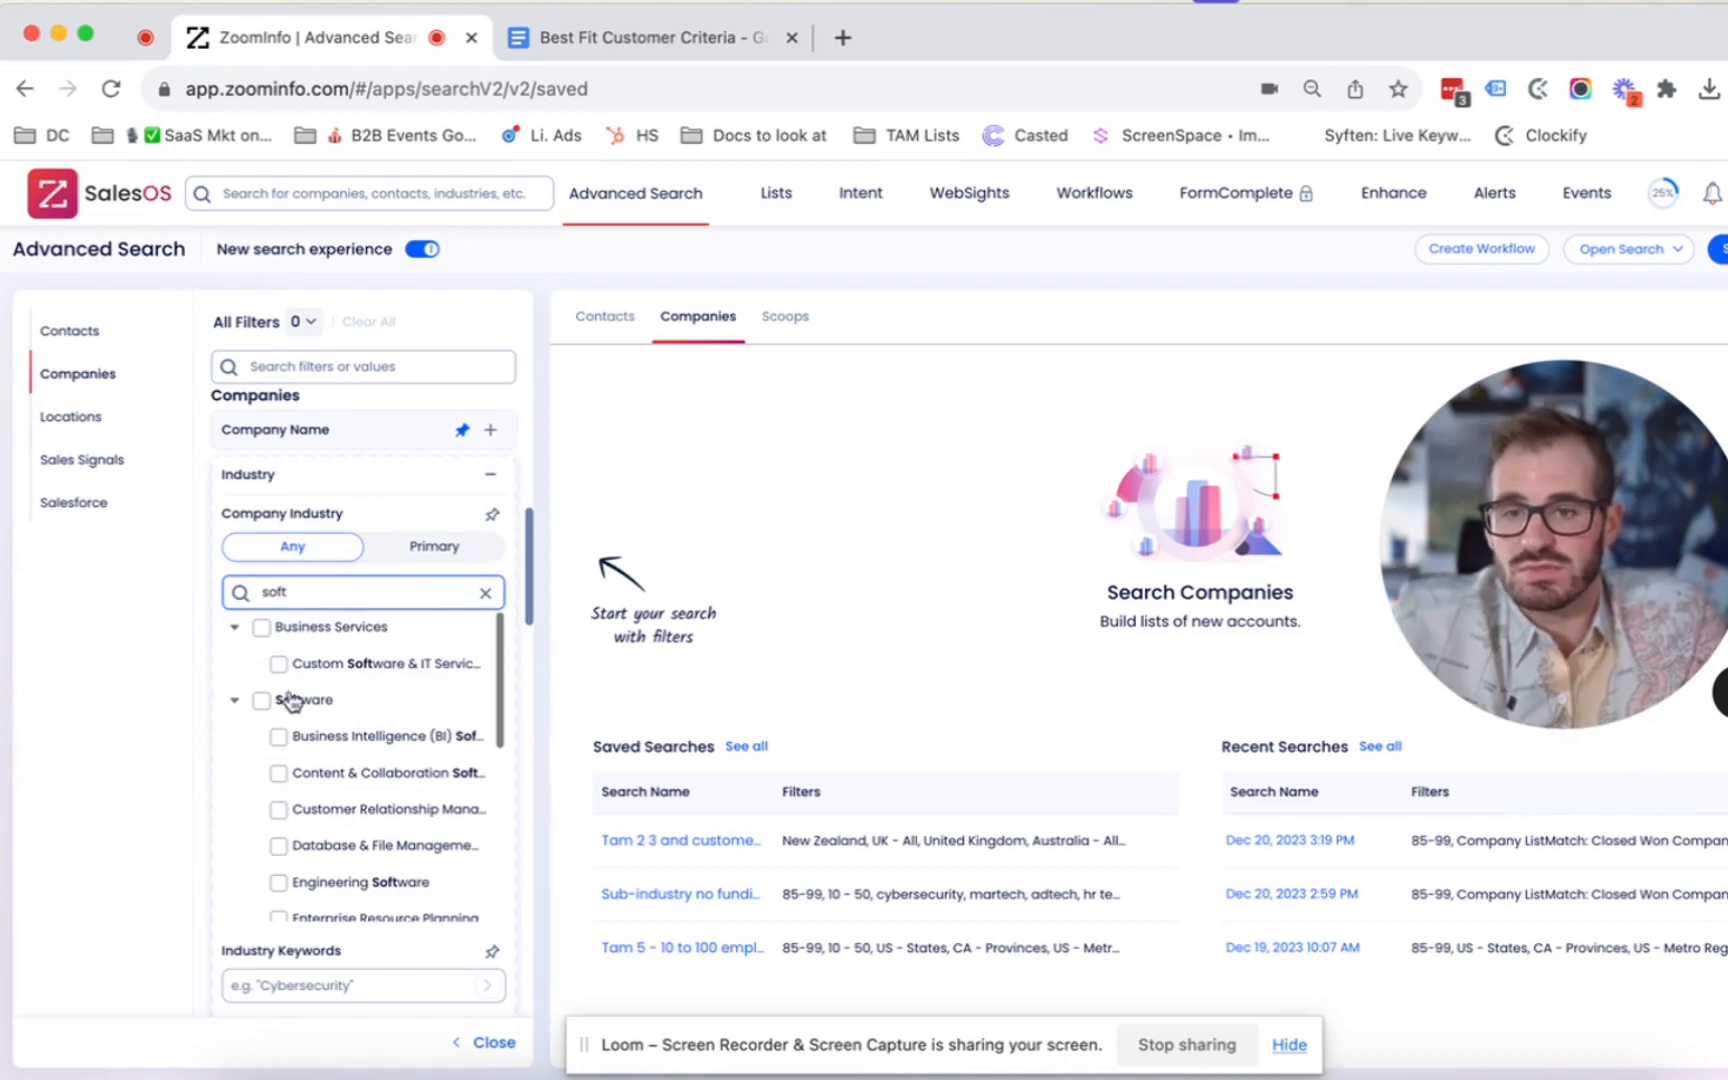
scroll(300, 820, down, 2)
scroll(260, 740, up, 2)
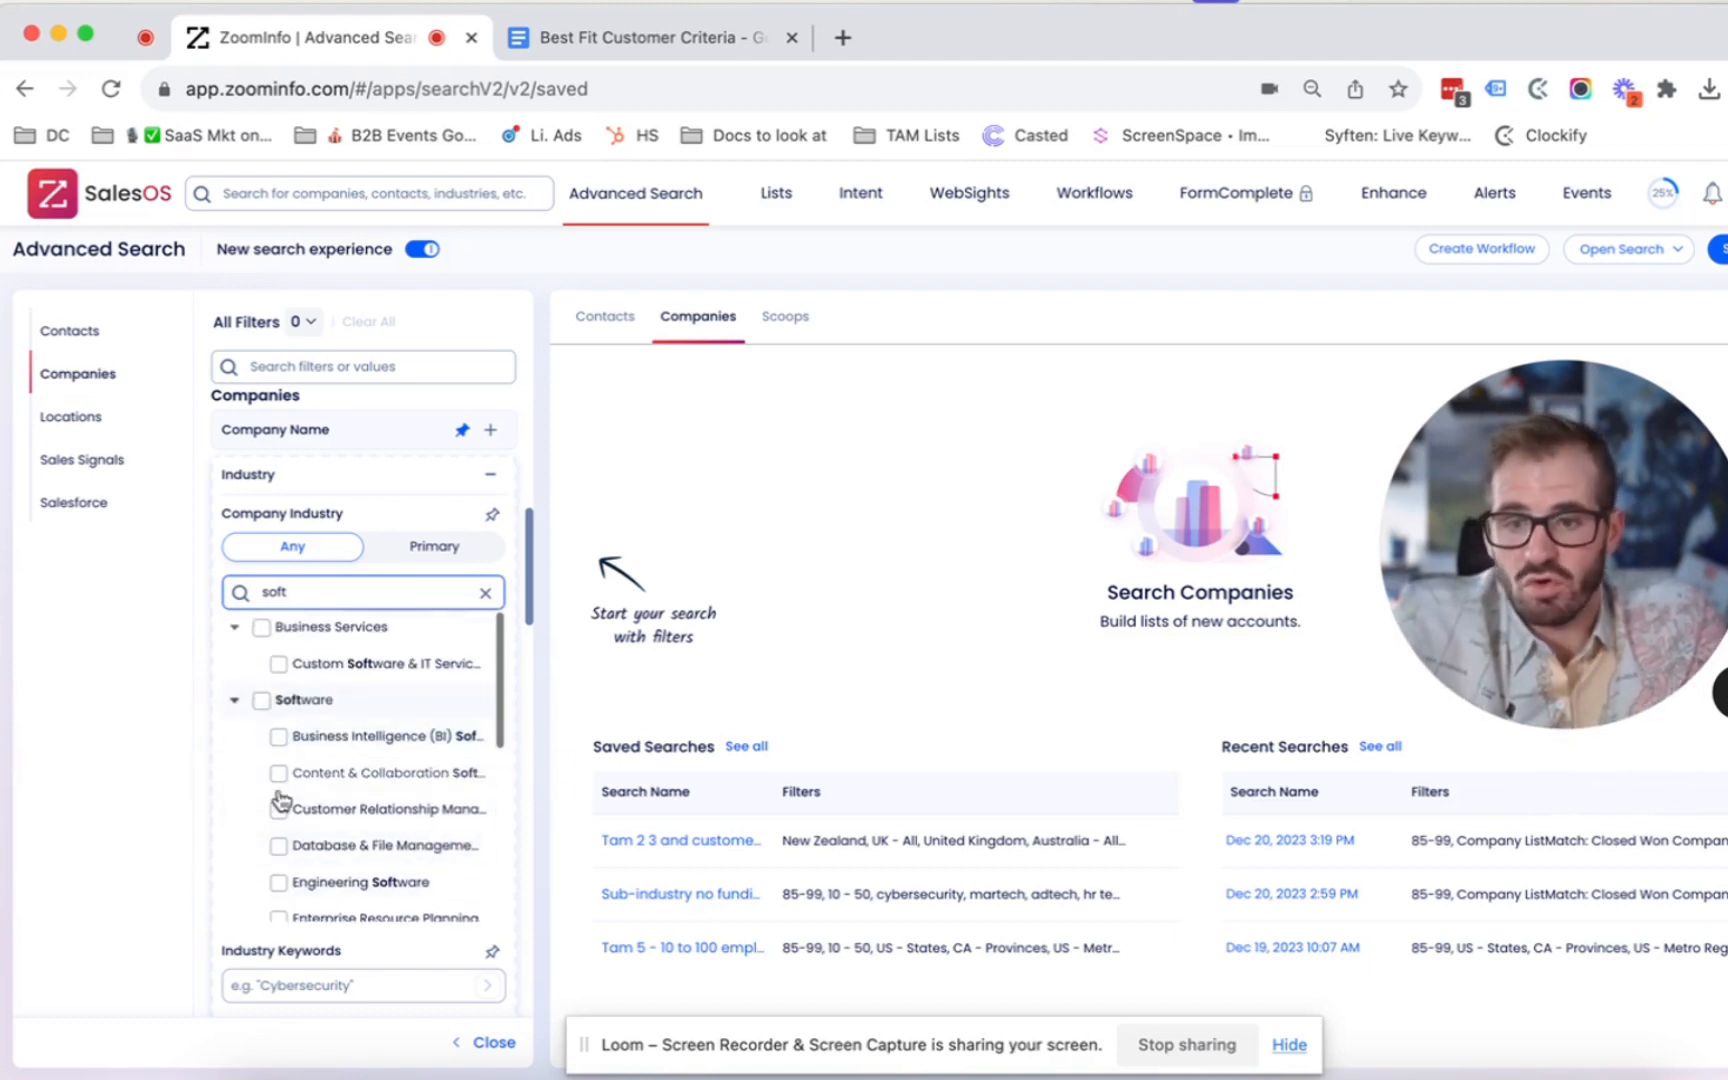
click(261, 700)
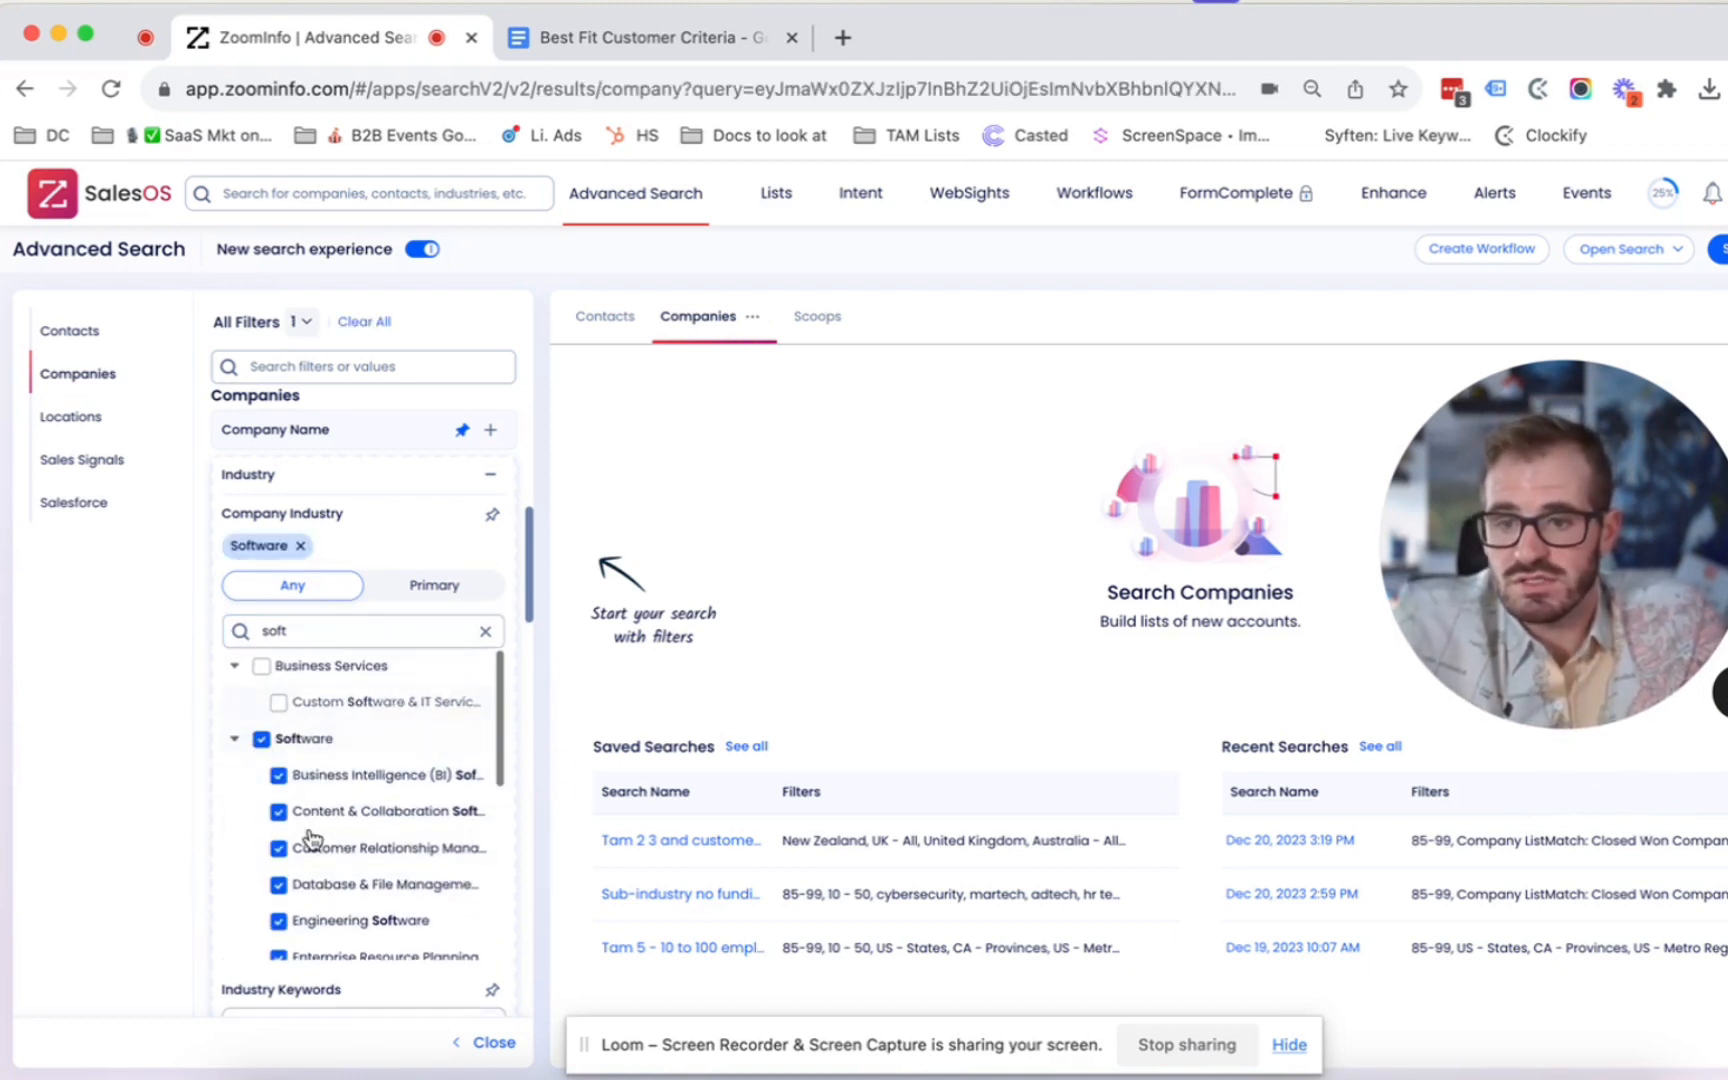
scroll(313, 838, down, 5)
scroll(313, 838, down, 3)
scroll(312, 840, down, 3)
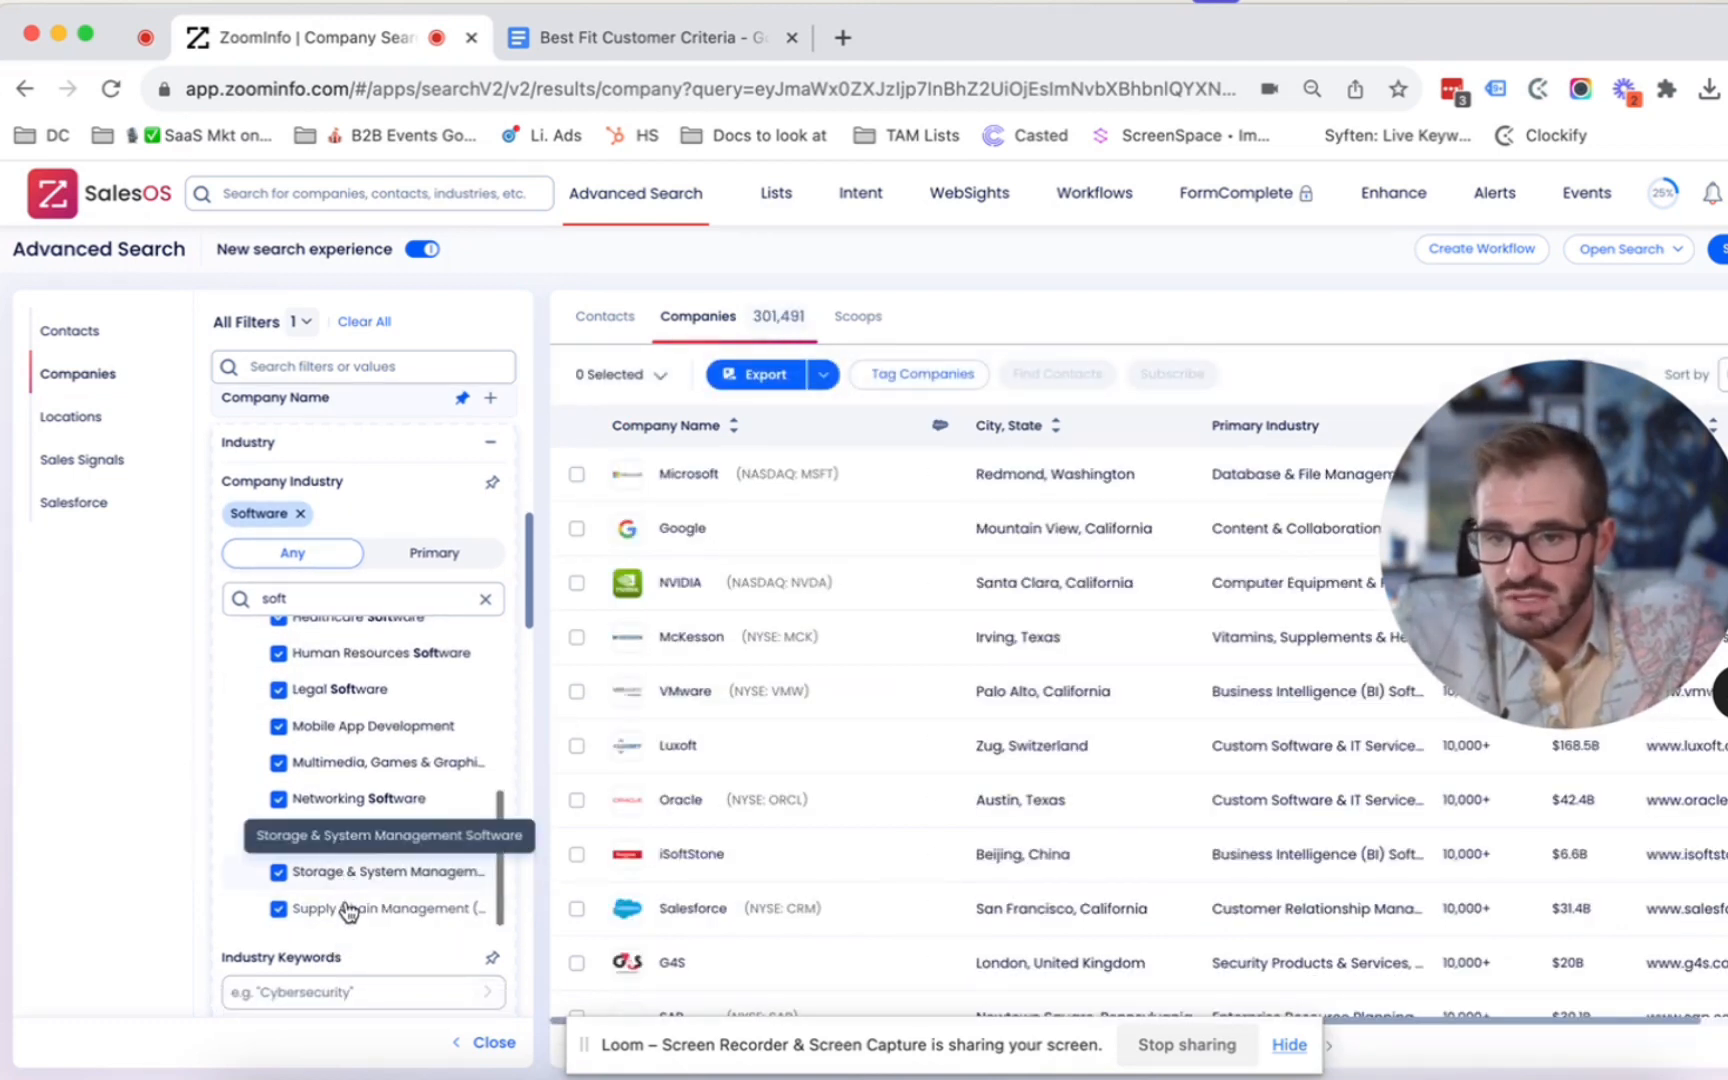
scroll(347, 818, up, 5)
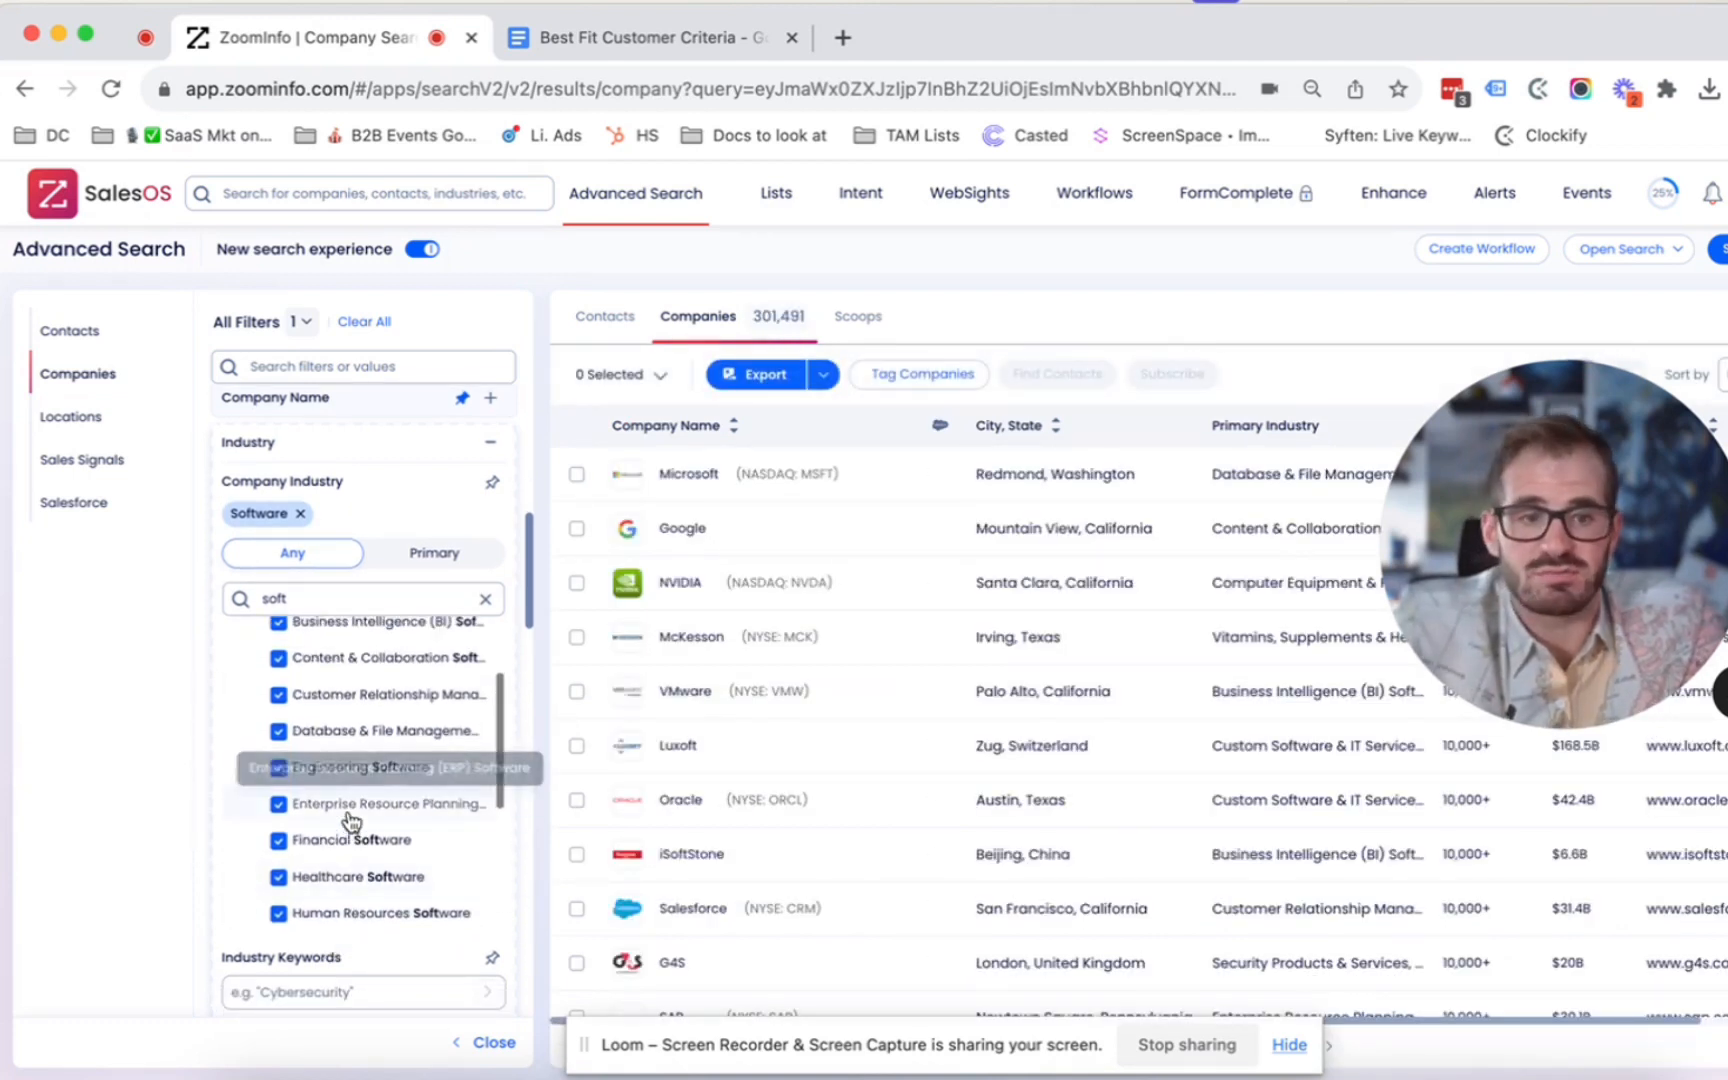
scroll(410, 662, up, 3)
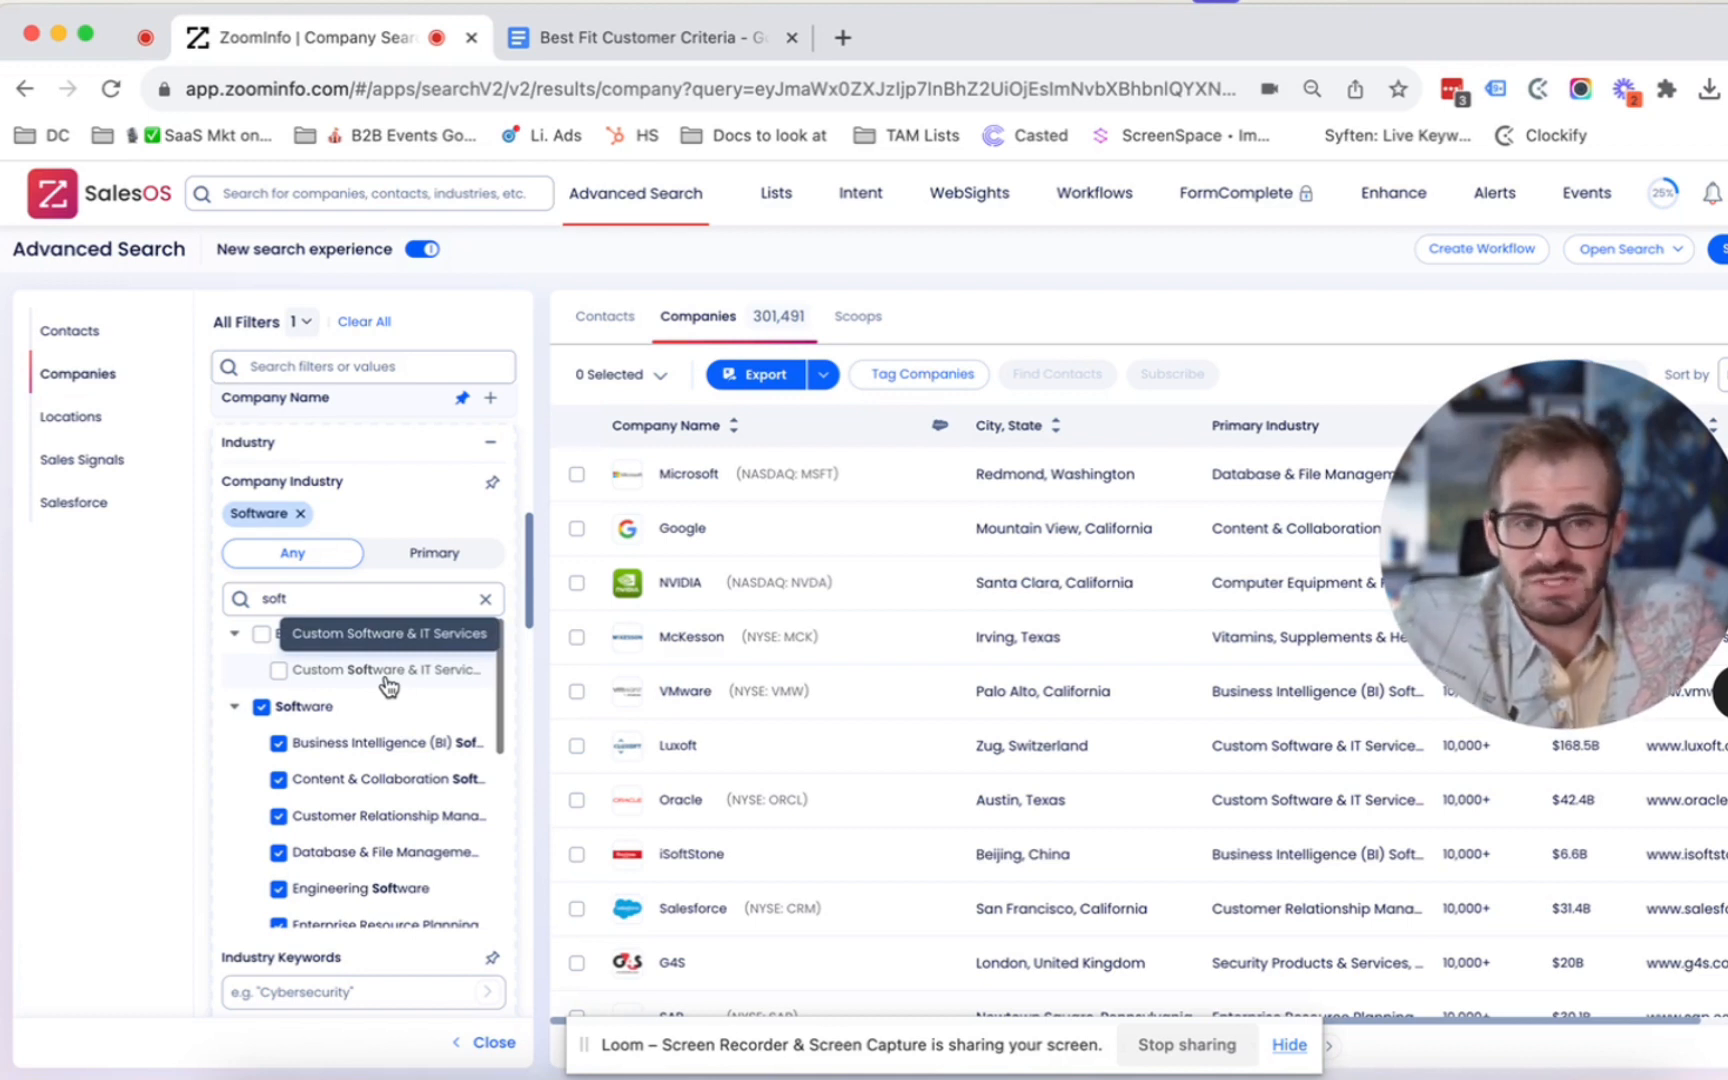
- Limit the companies' Employee Count to a minimum of 100 and a maximum of 5000
scroll(400, 680, down, 10)
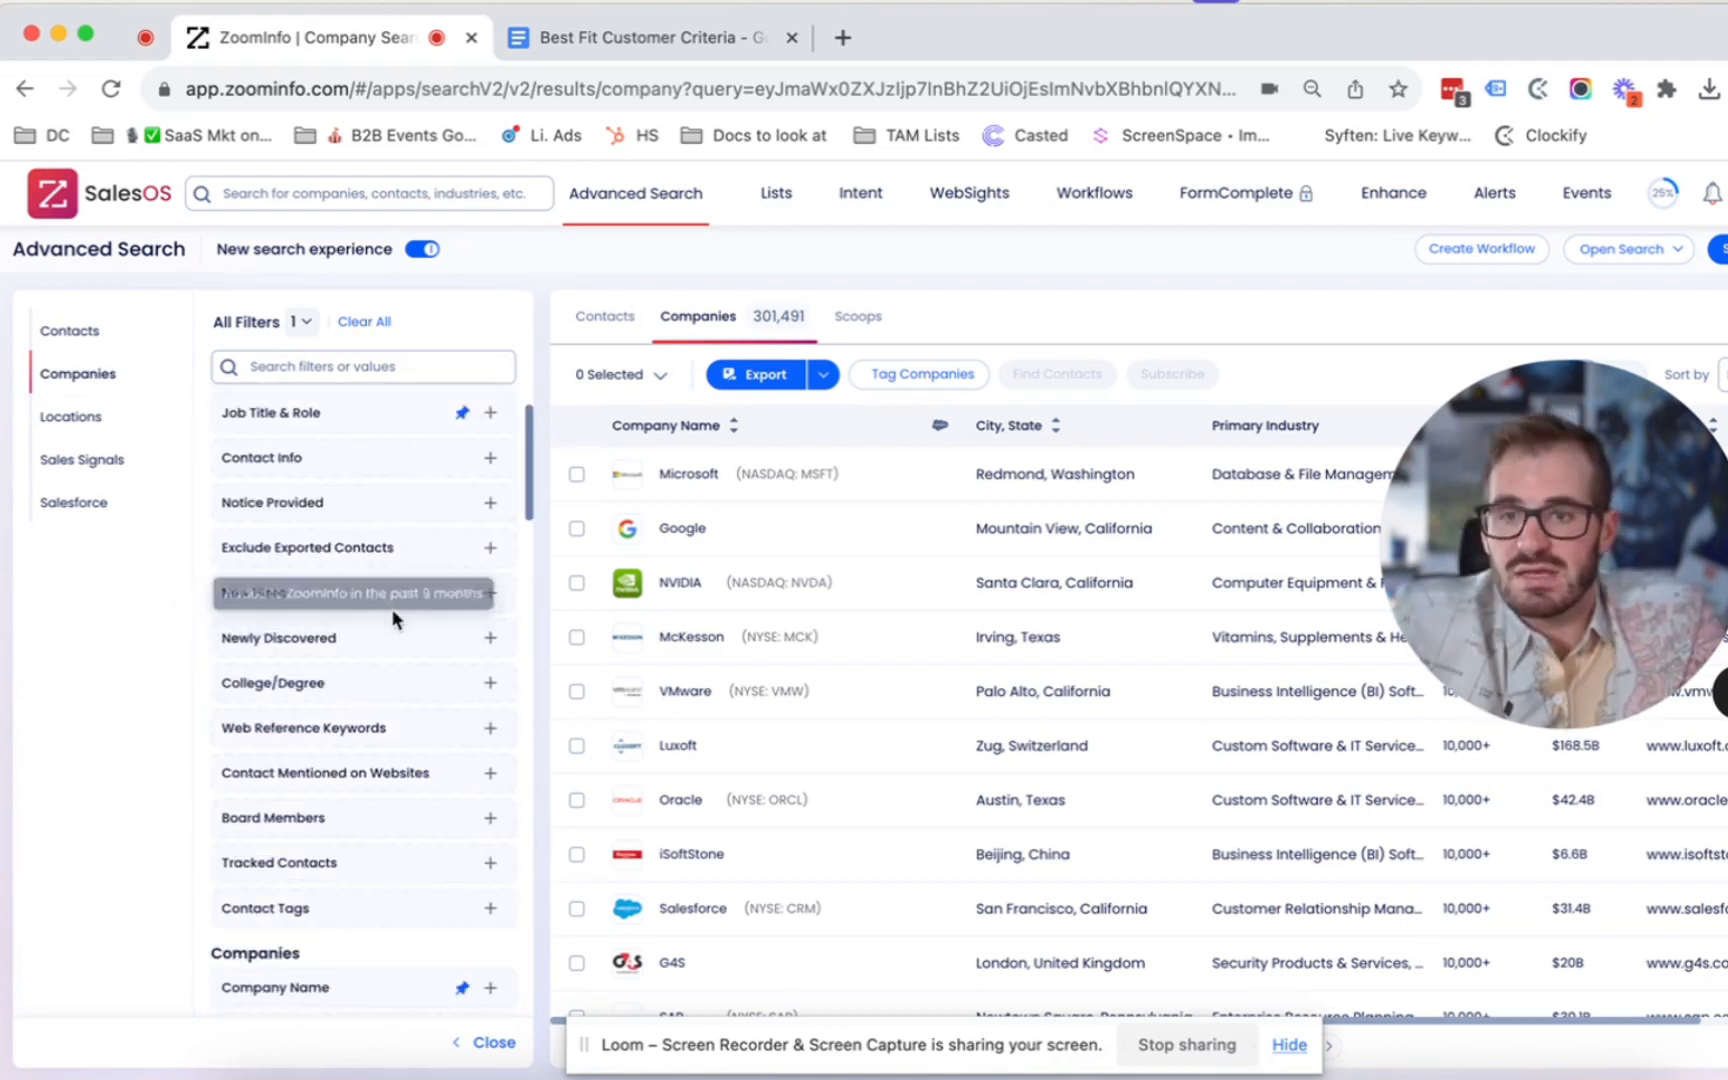
scroll(390, 680, up, 2)
scroll(385, 670, down, 6)
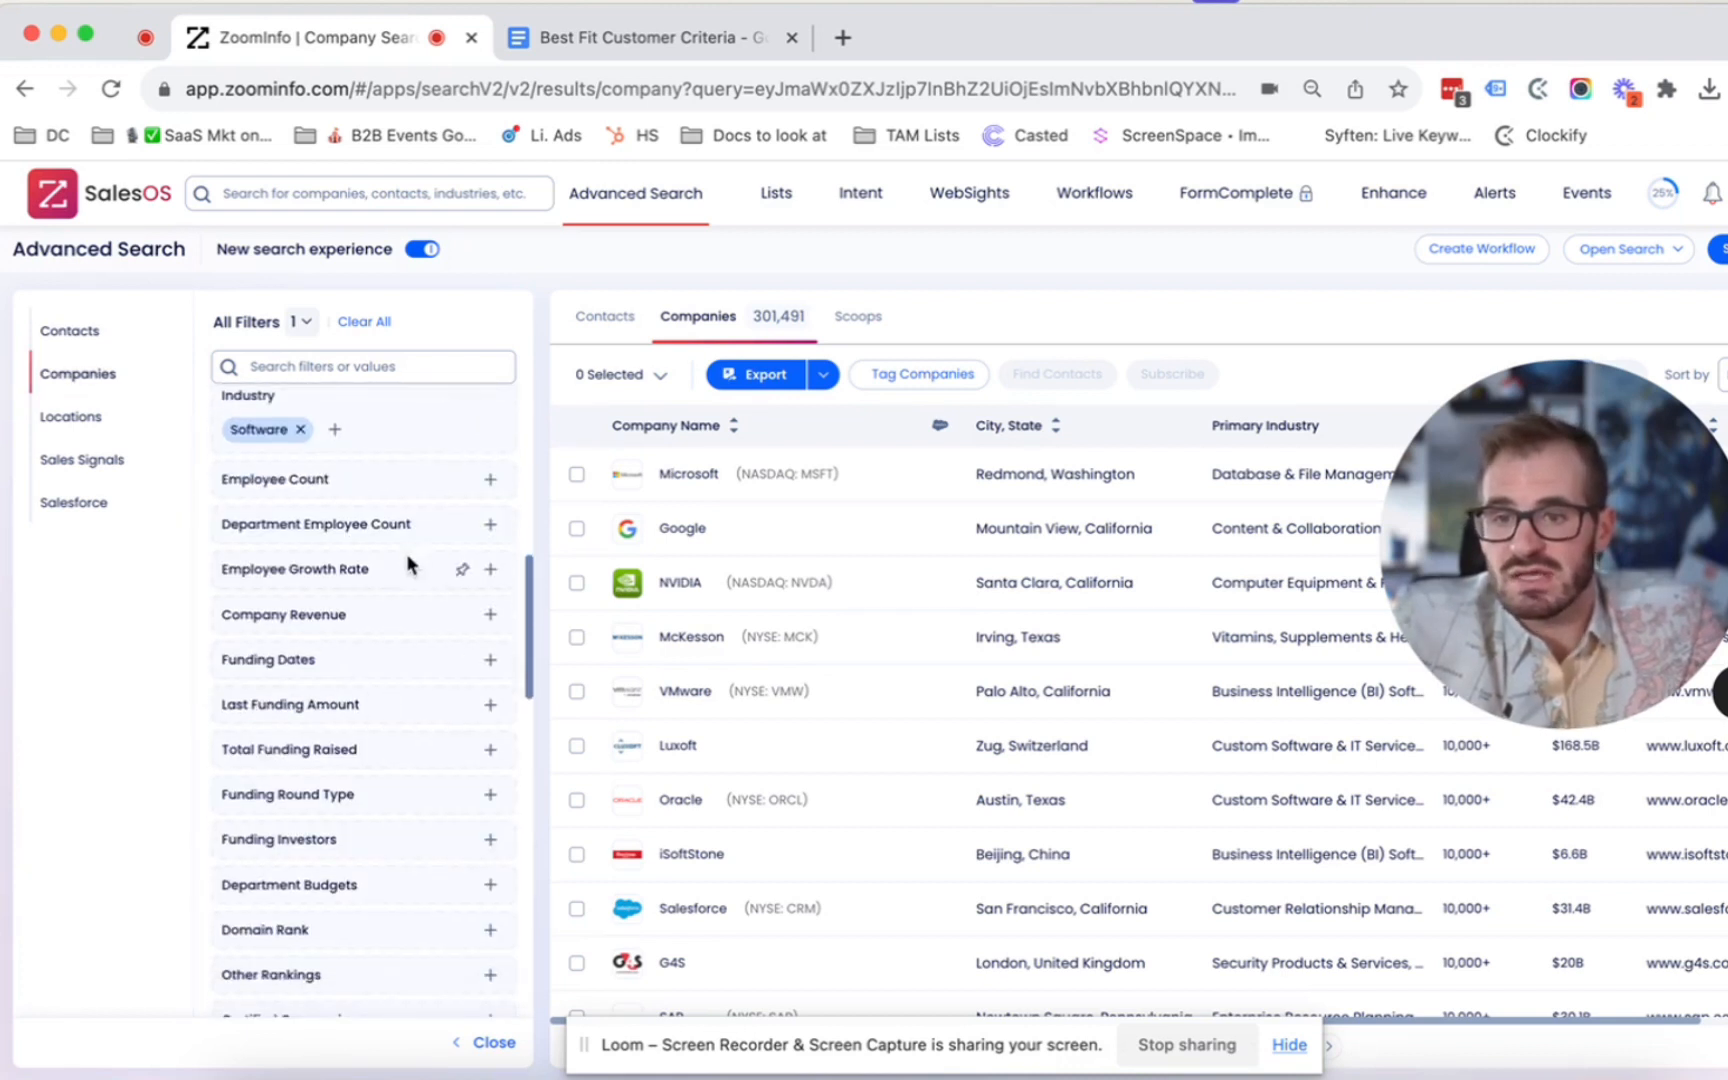
click(385, 483)
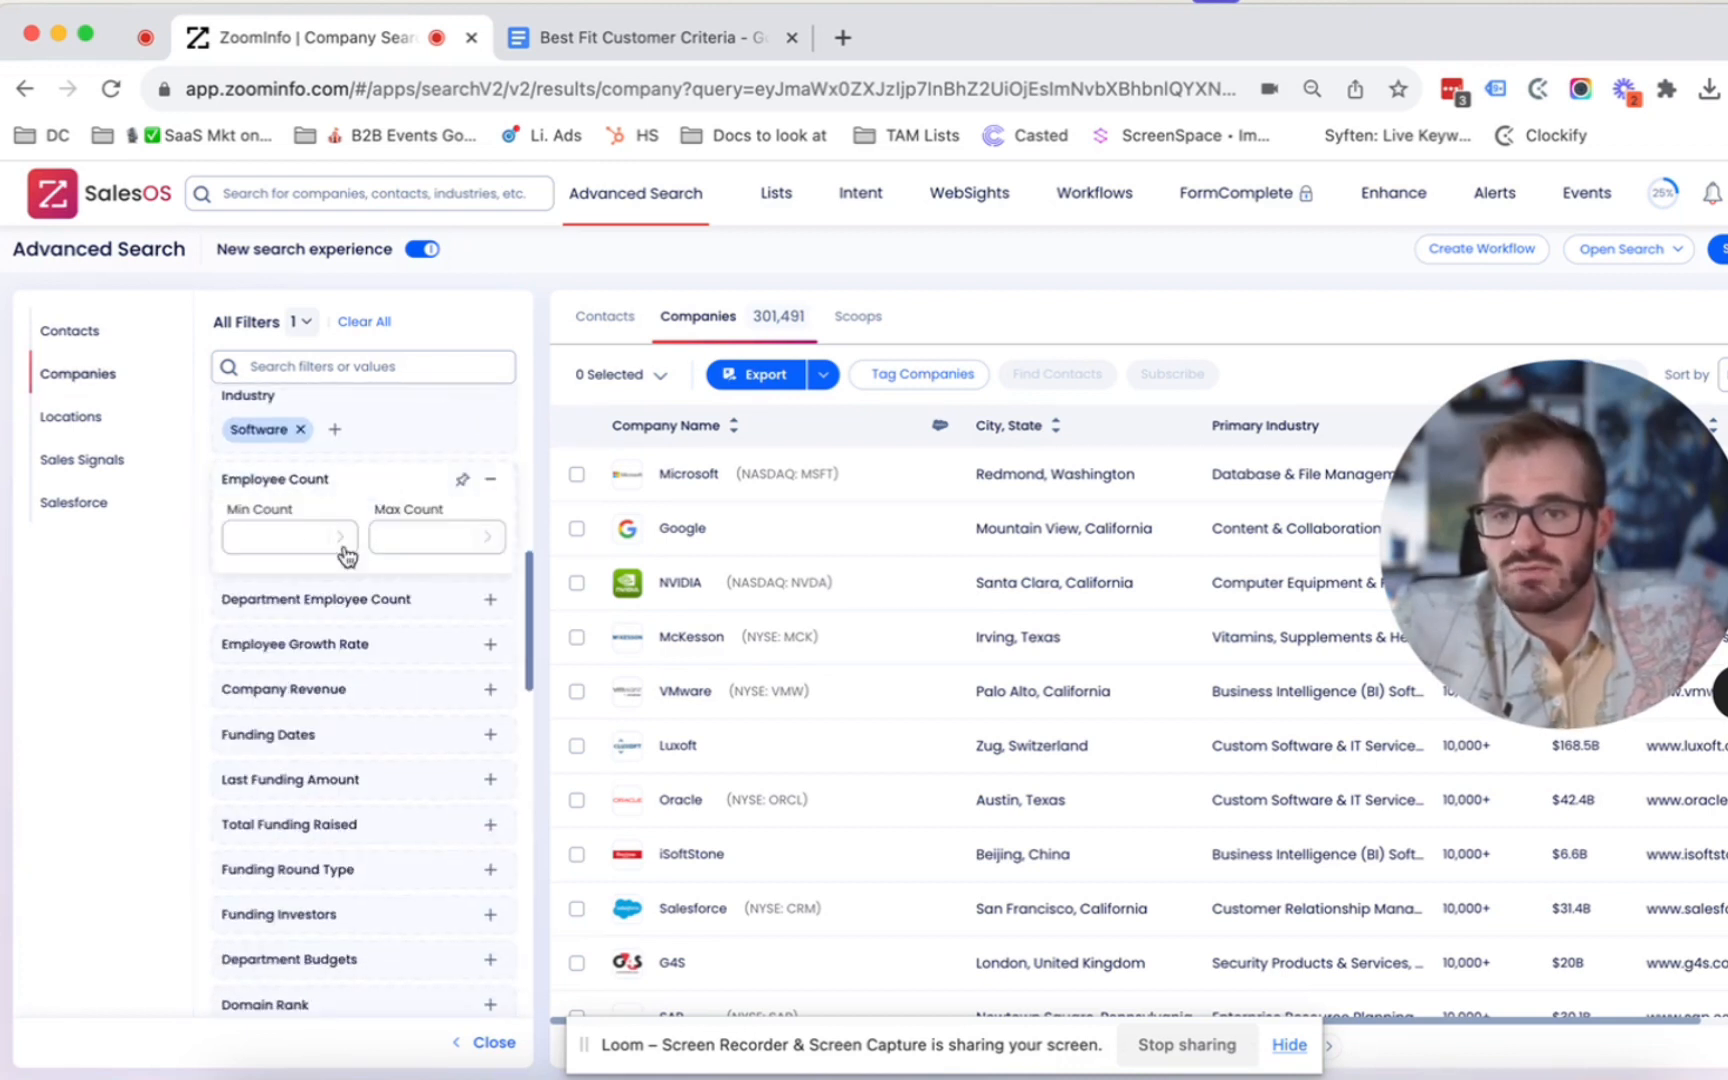
click(292, 548)
text(100)
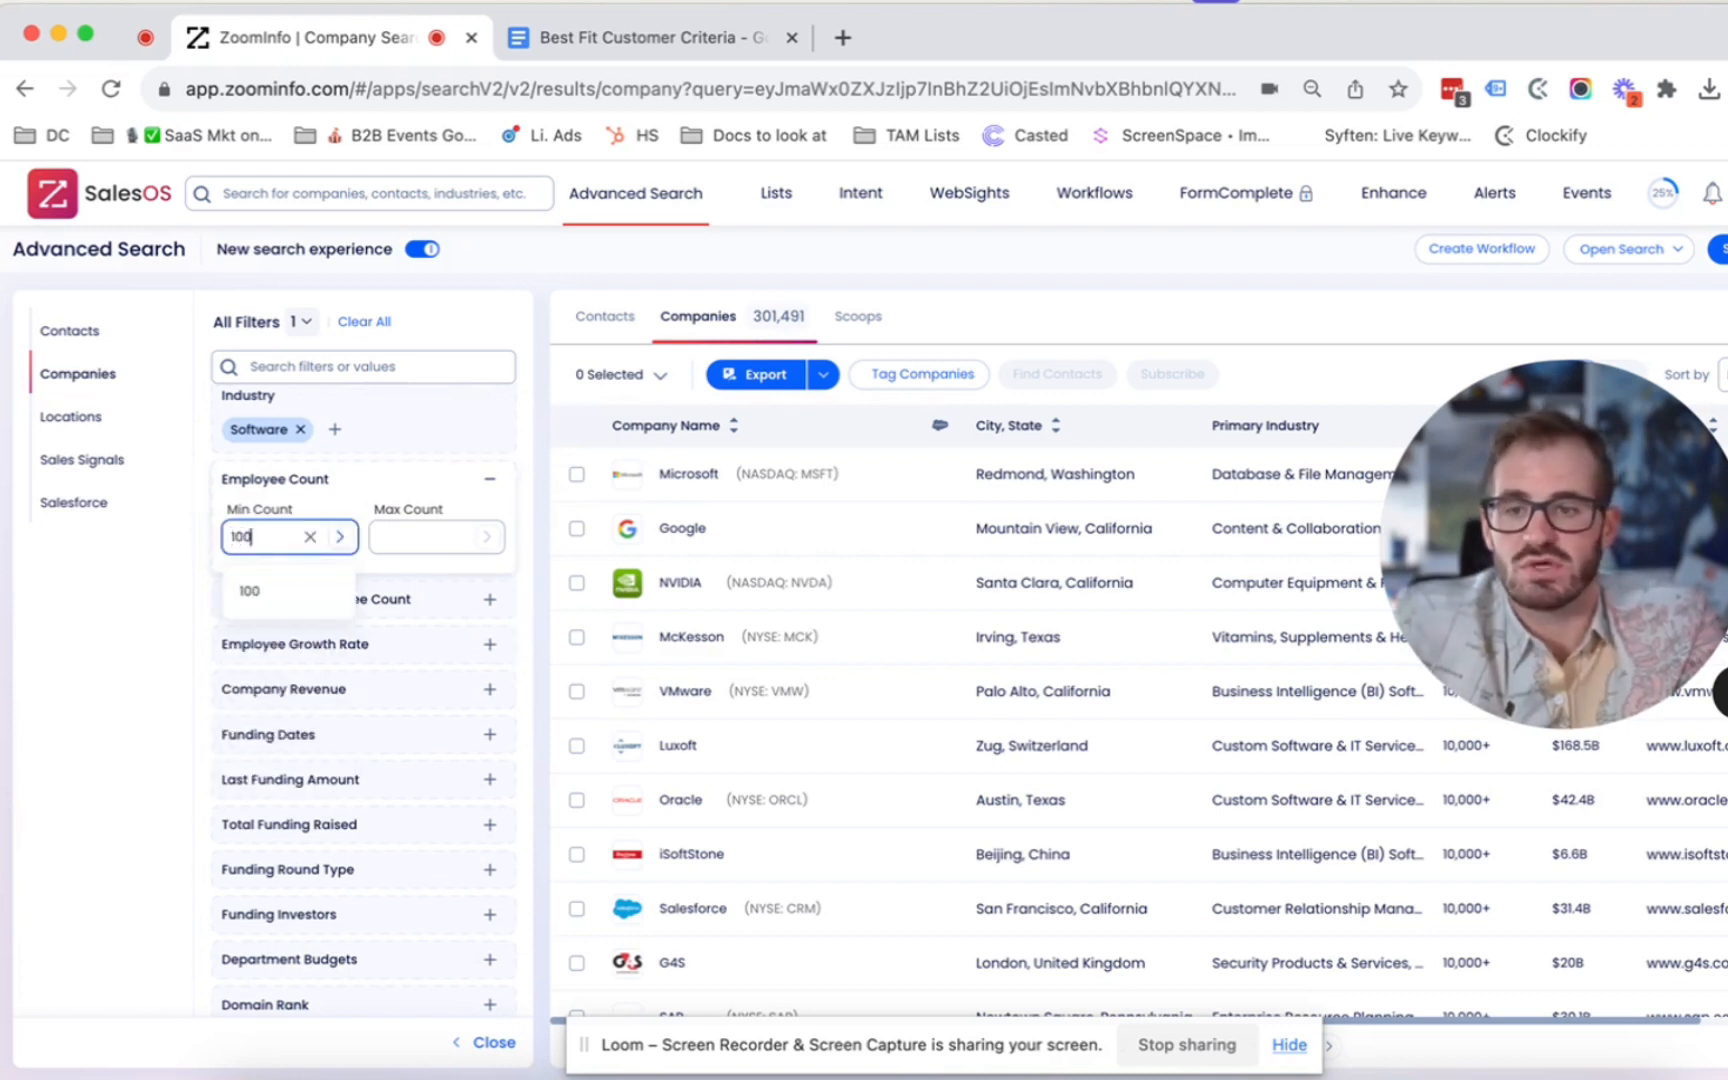
key(Tab)
key(Tab)
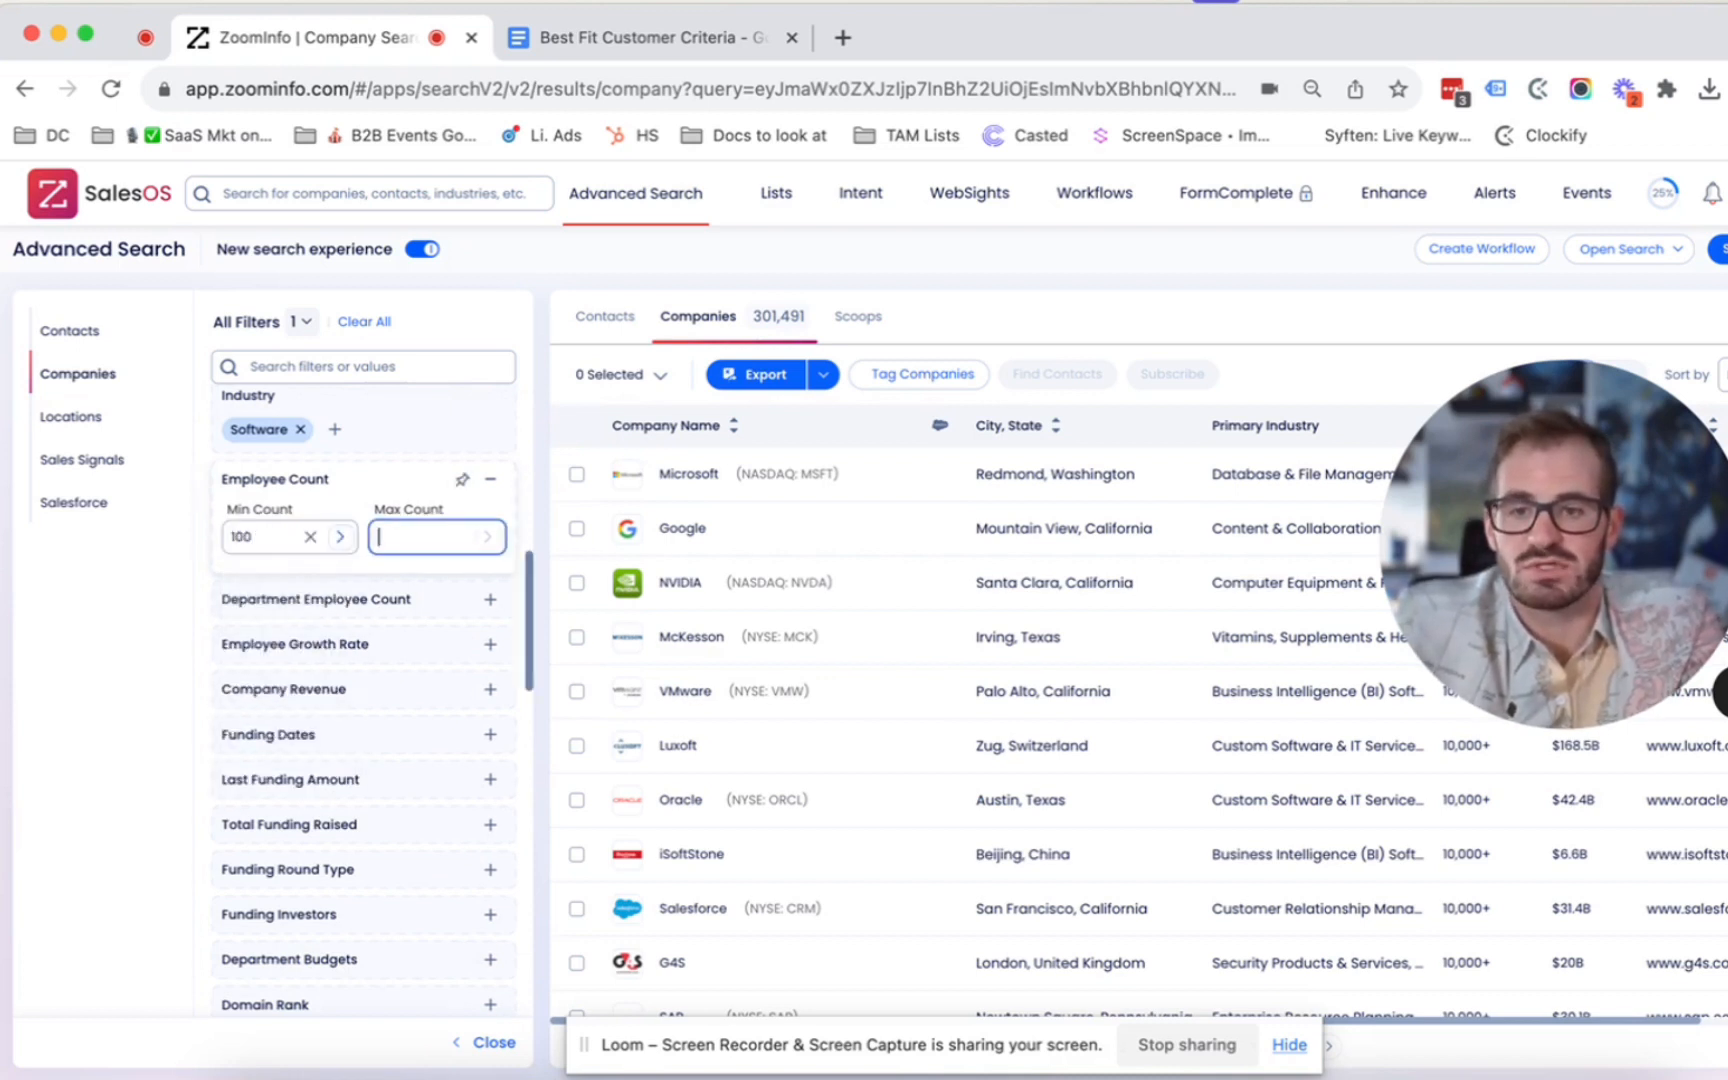
text(5000)
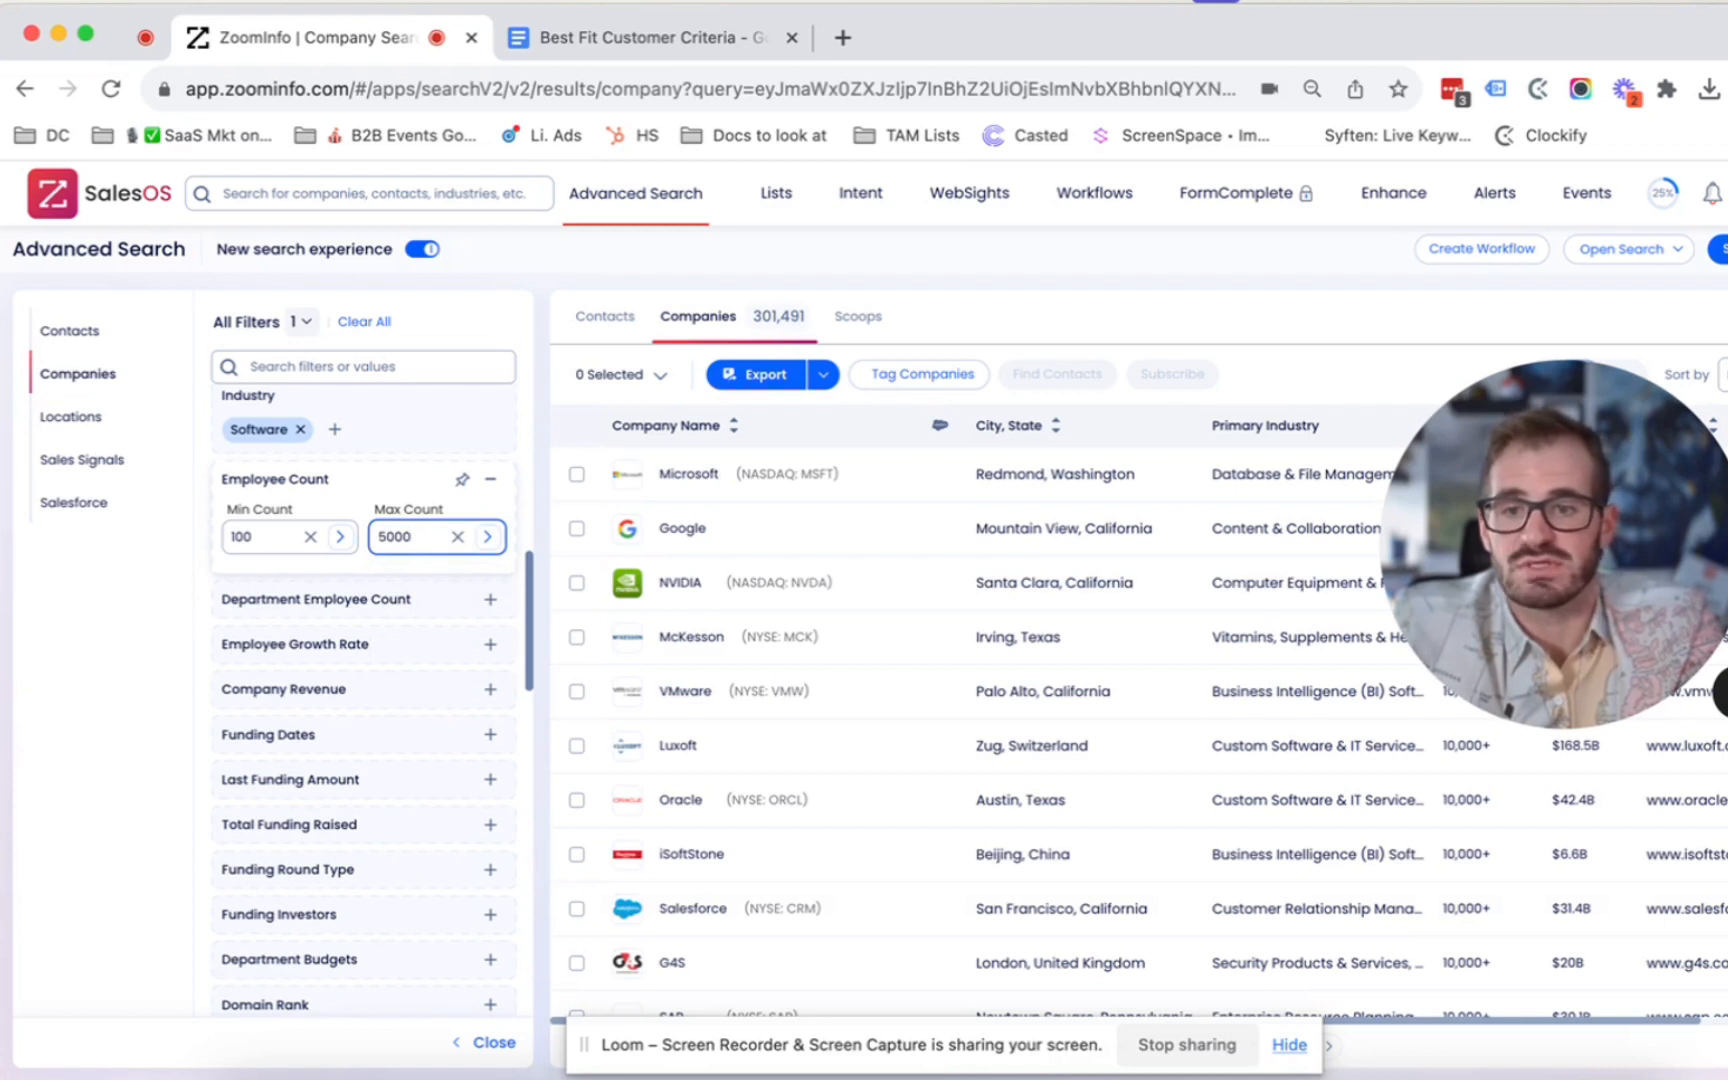
key(Return)
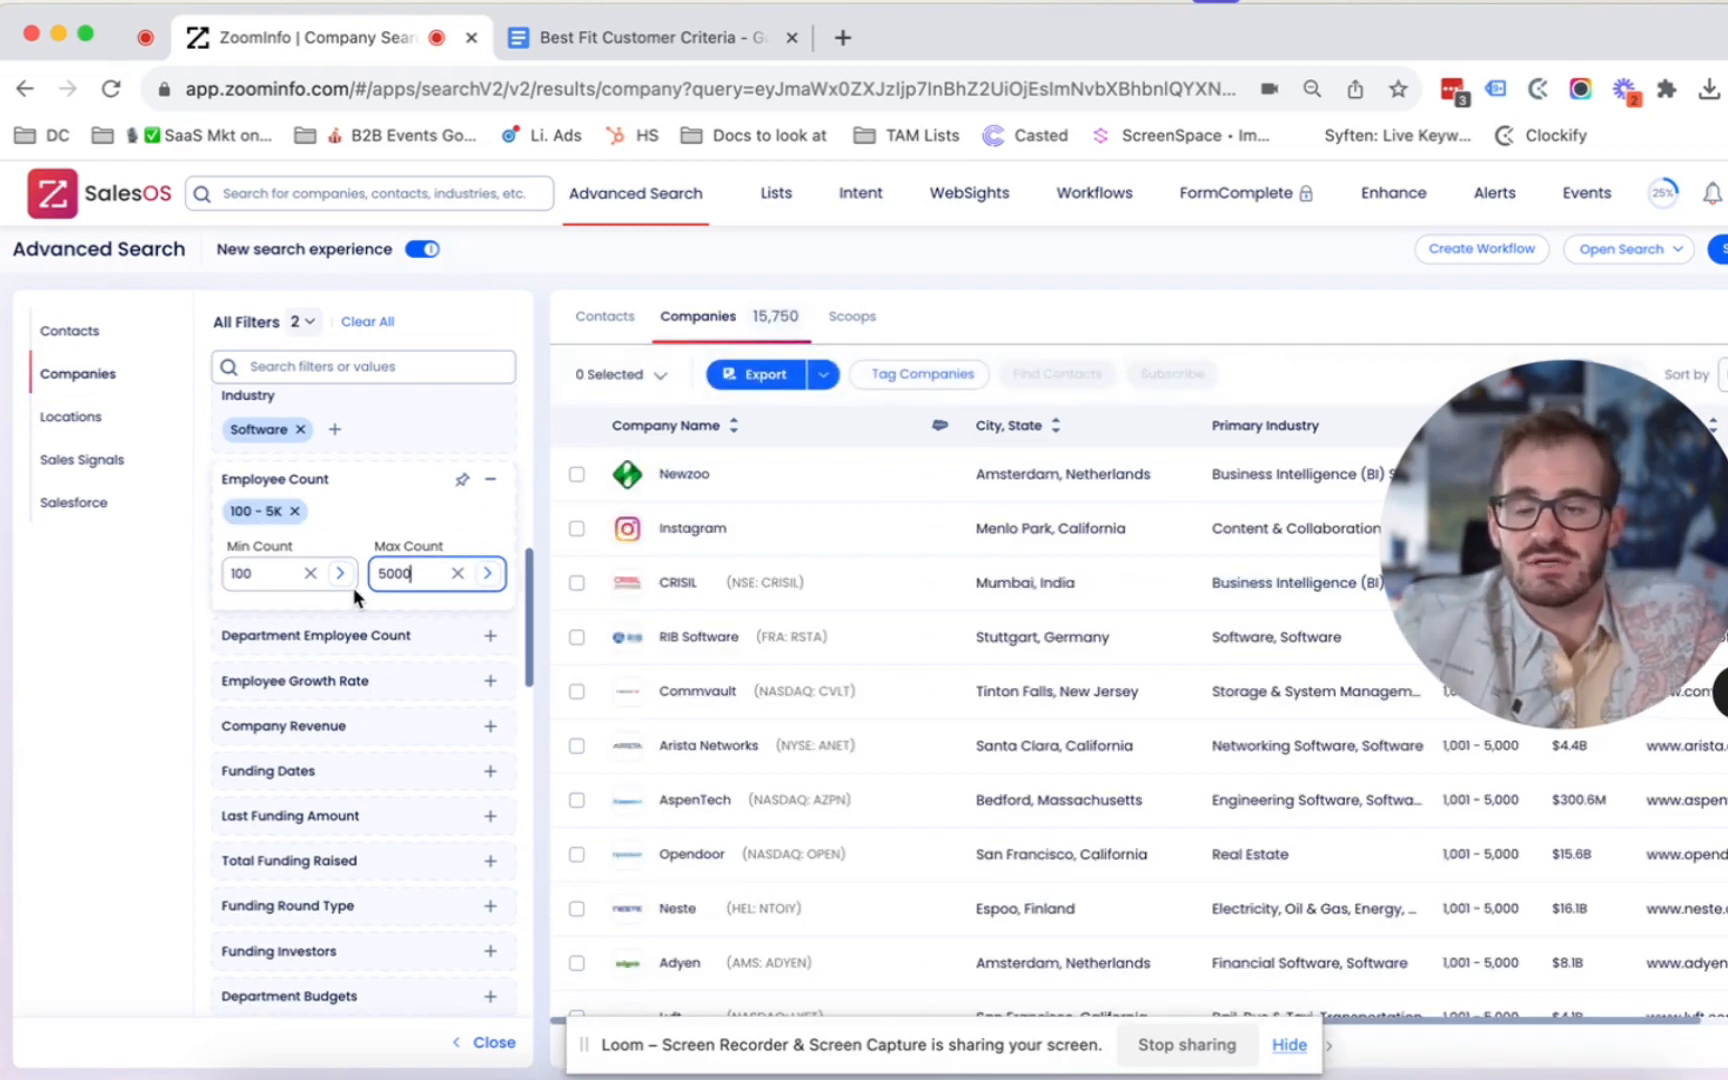
- Search the filters for "loca" and open the Locations filter
scroll(352, 587, up, 4)
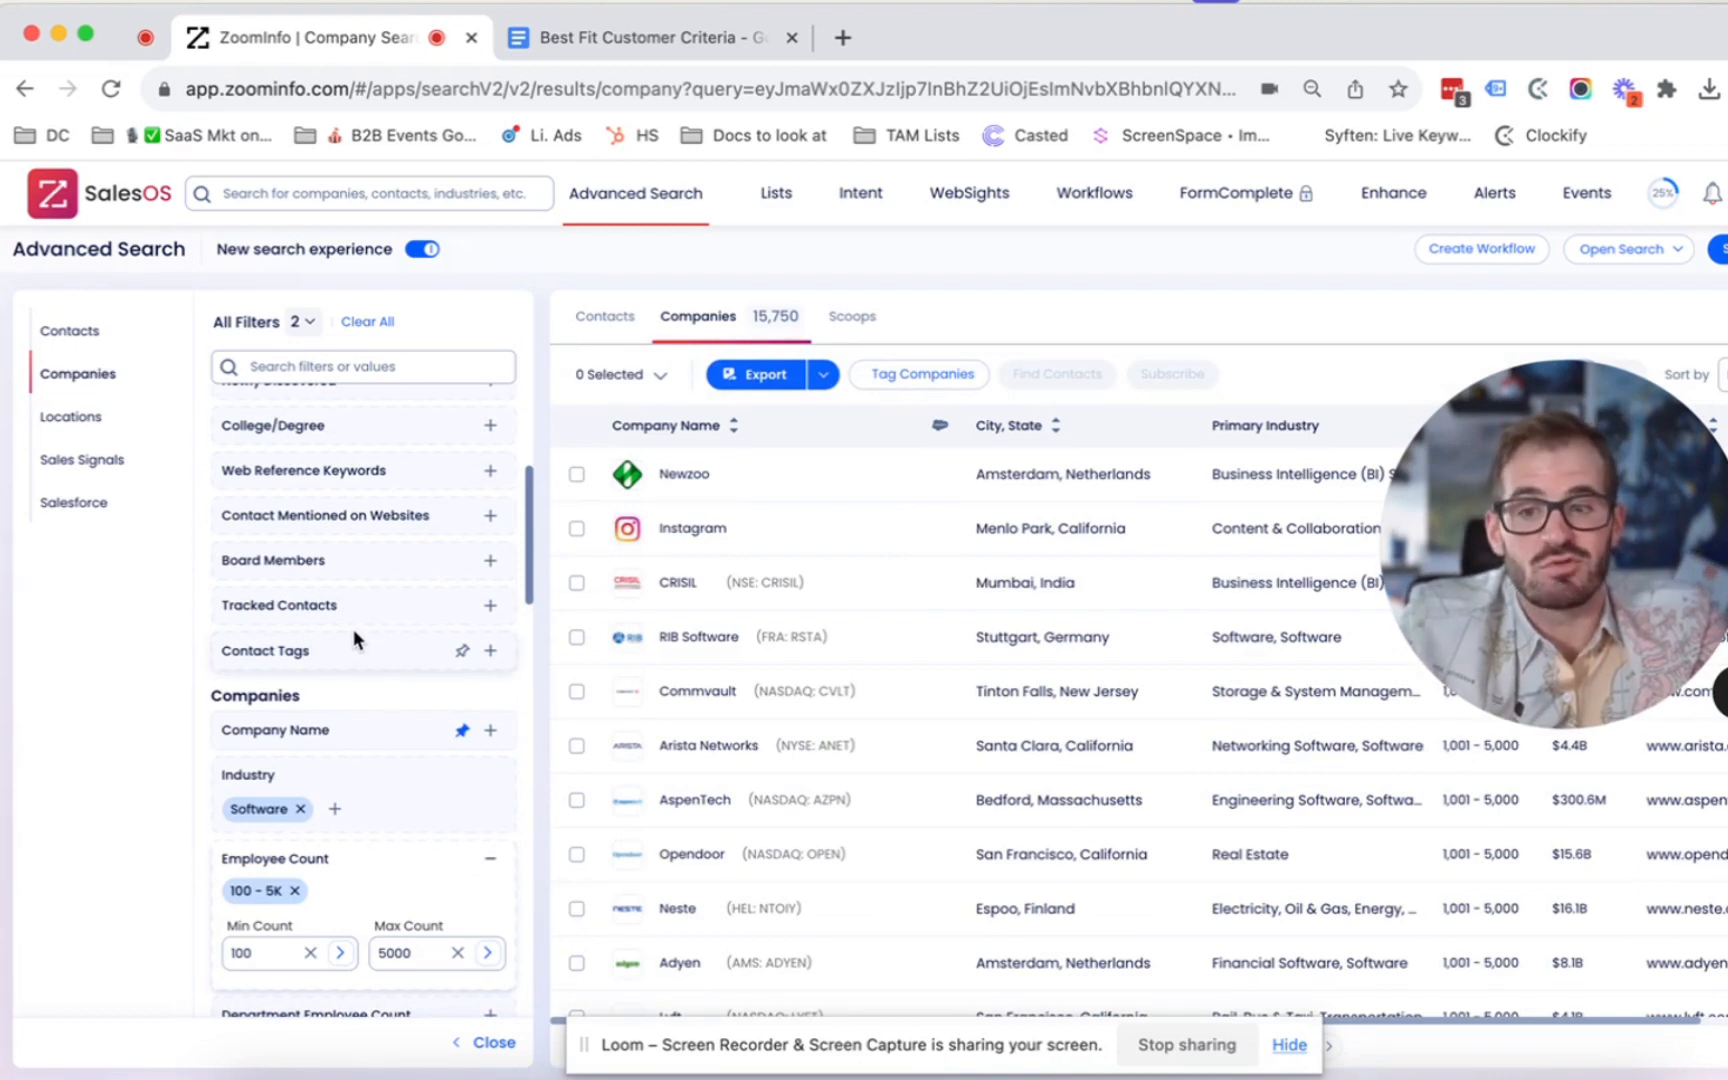
scroll(356, 650, up, 5)
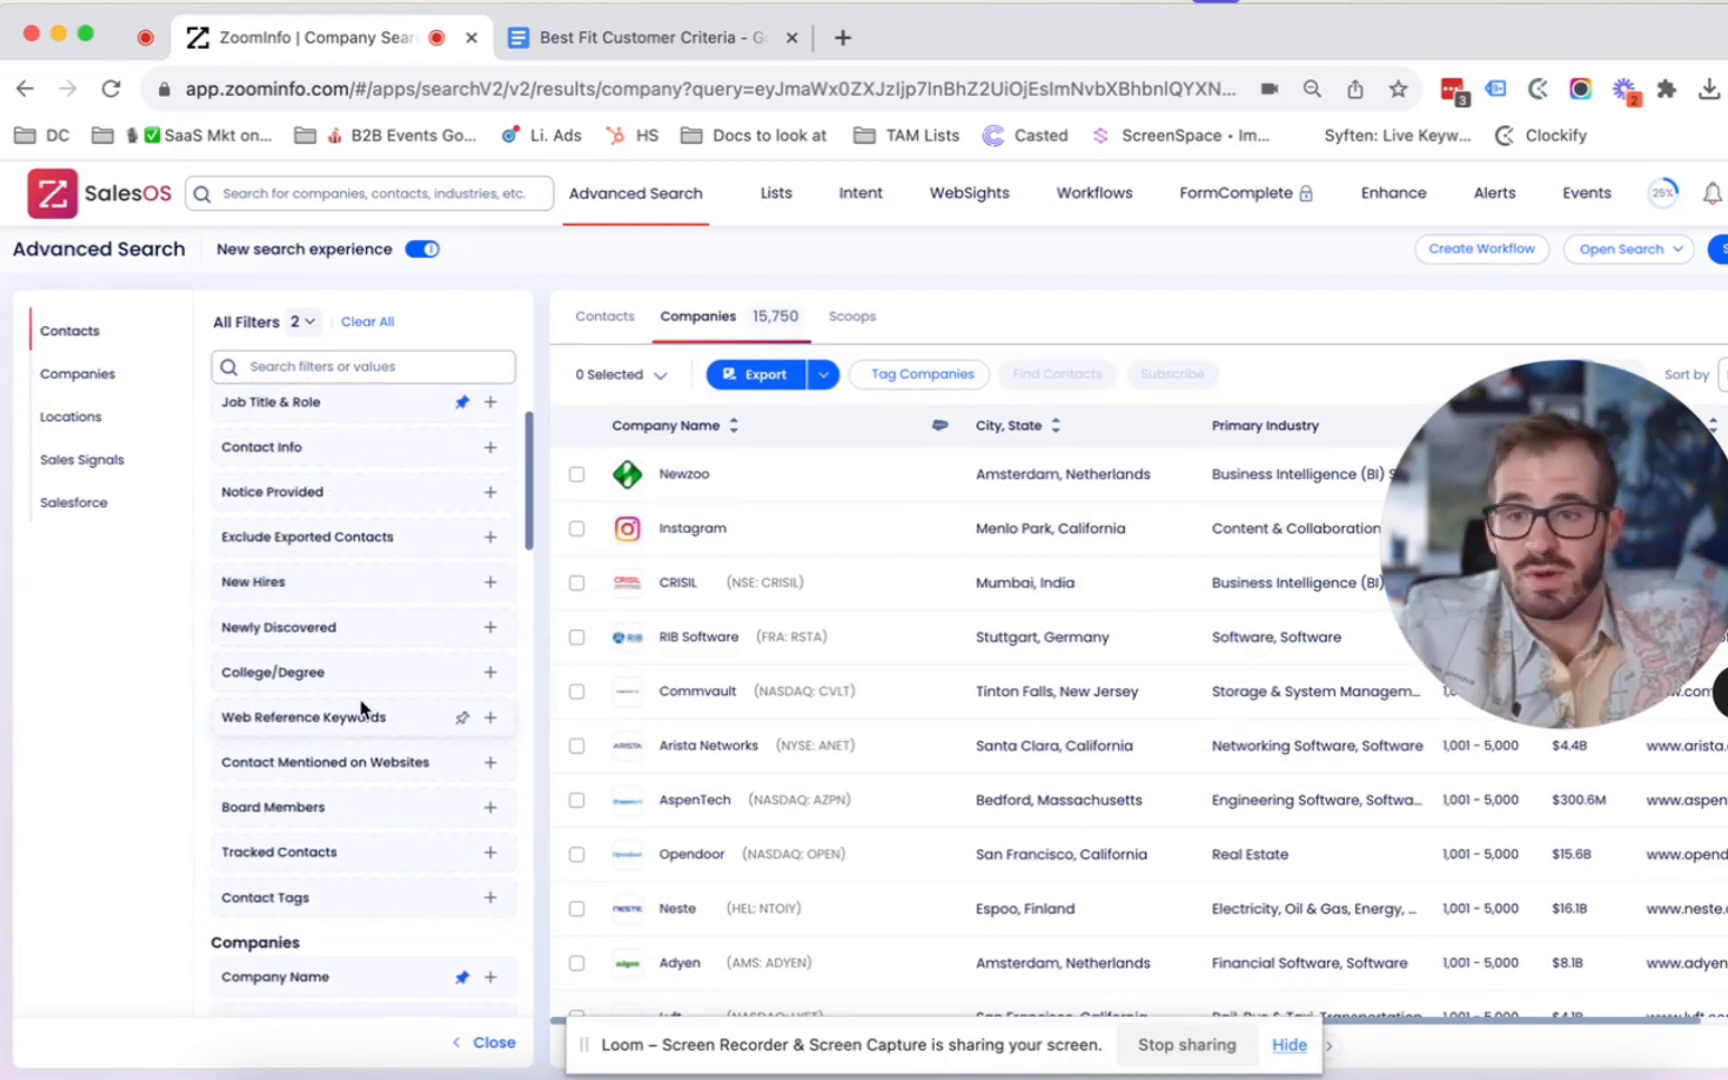
scroll(360, 705, up, 2)
click(341, 368)
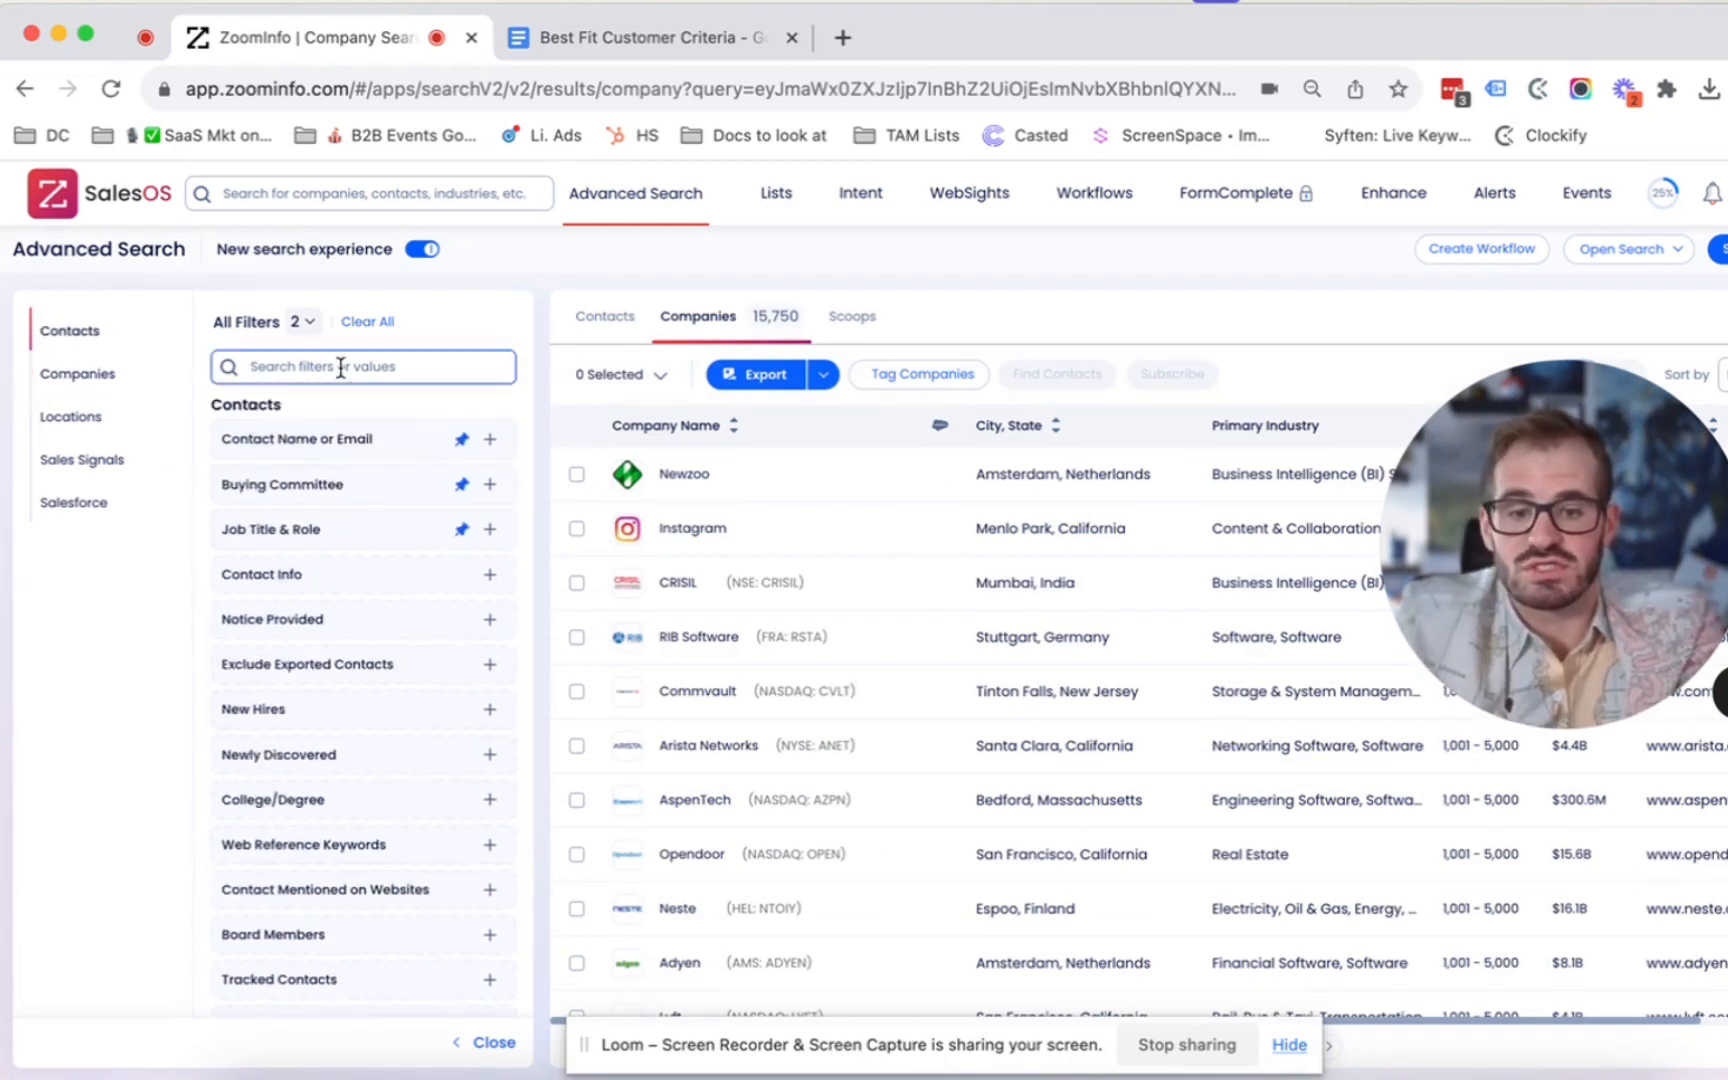
text(loca)
click(301, 475)
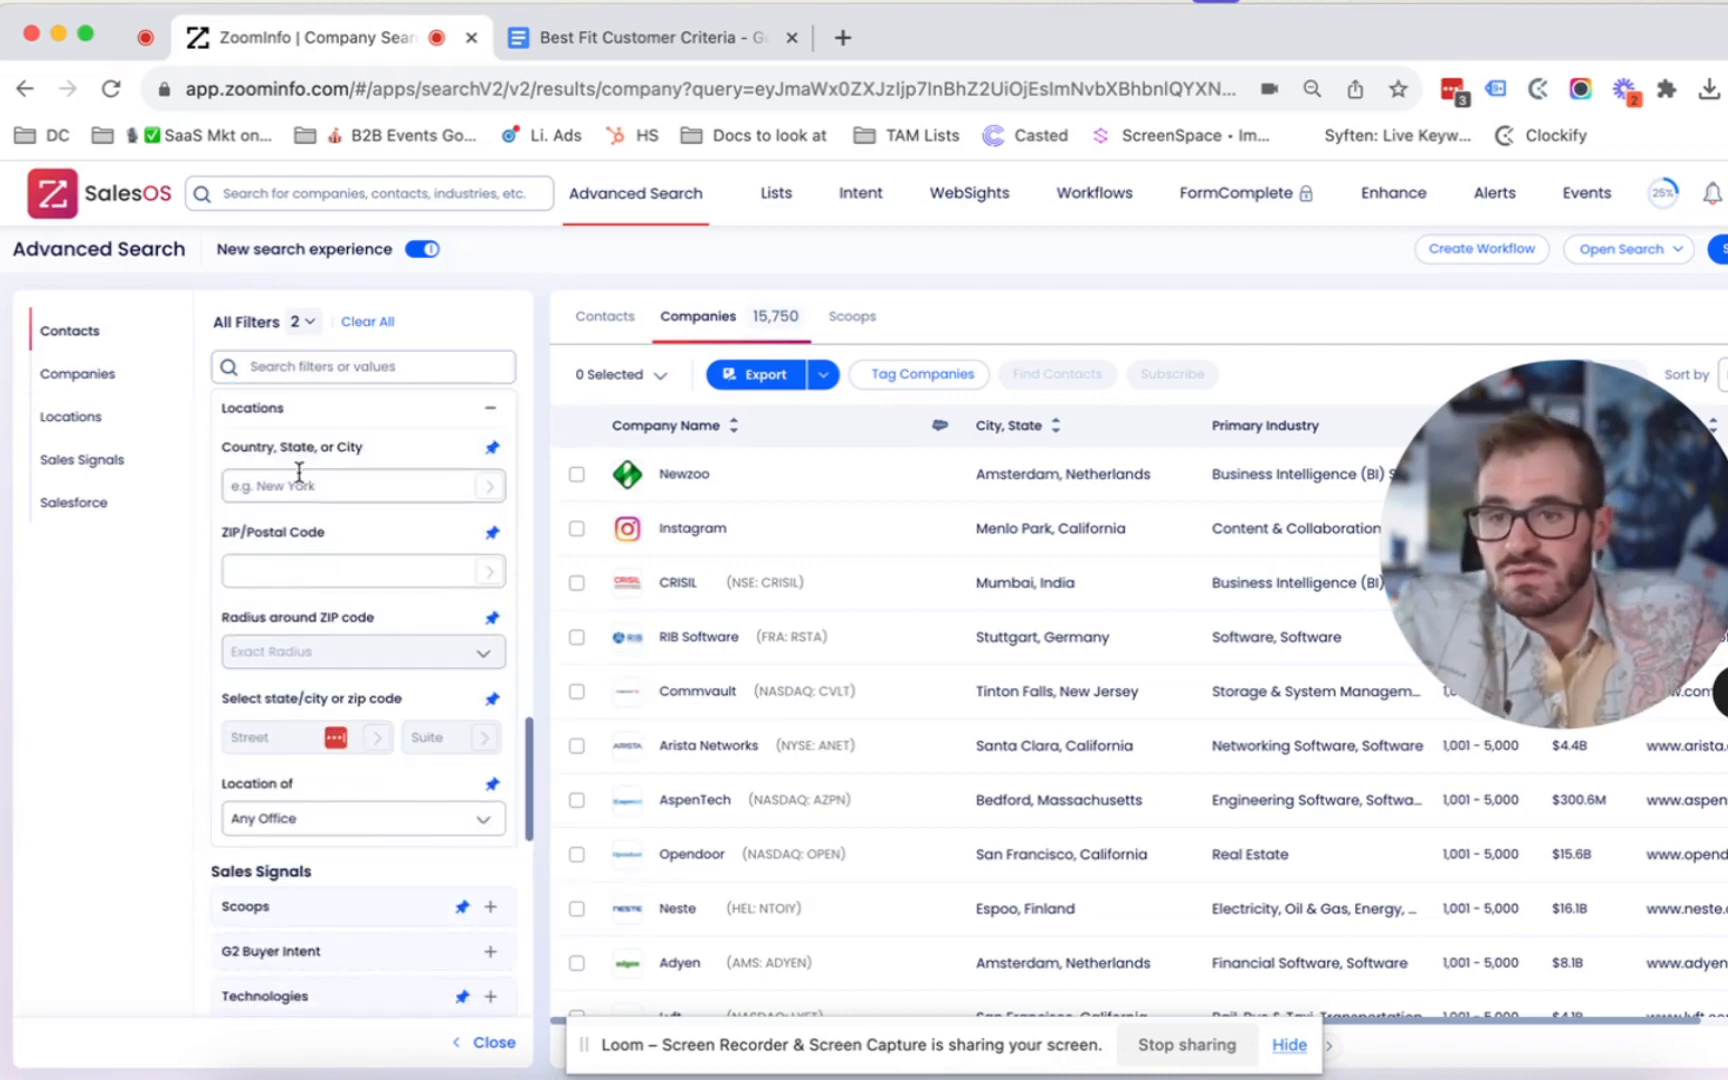
- Restrict the company locations to US - States, US - Metro Regions, CA - Provinces and CA - Metro Regions
scroll(285, 560, up, 2)
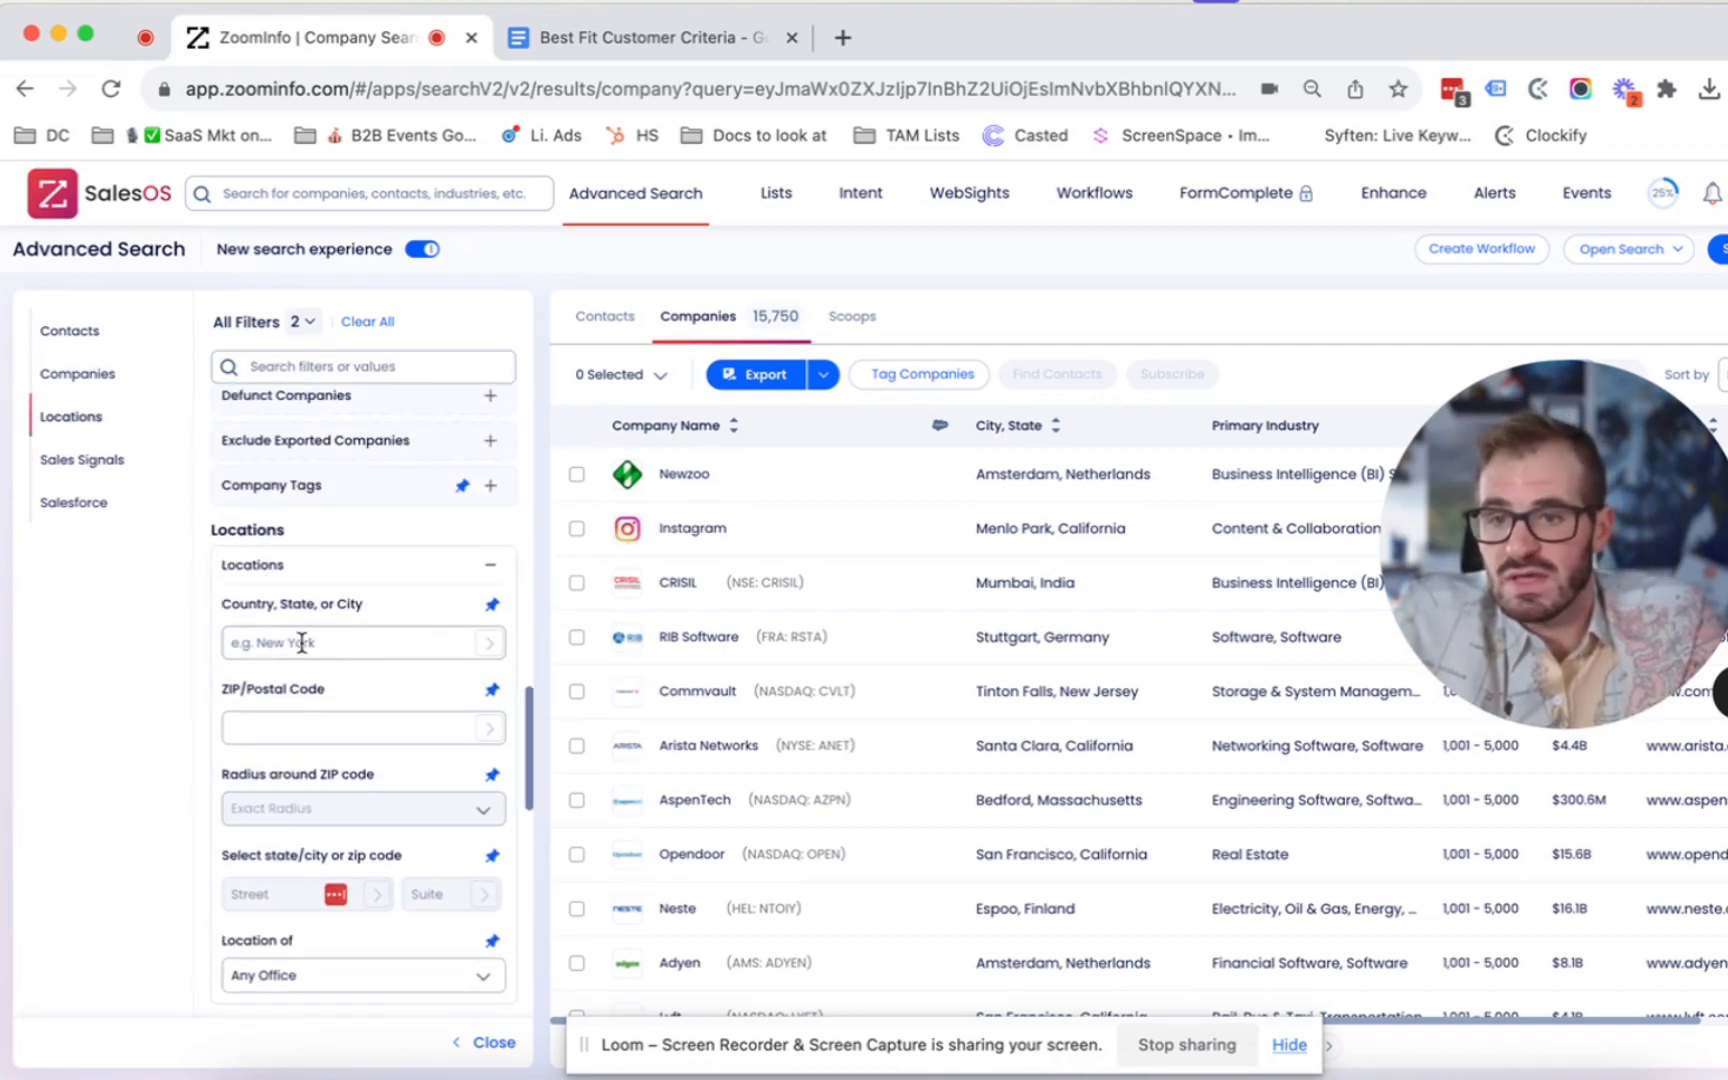
scroll(301, 642, down, 1)
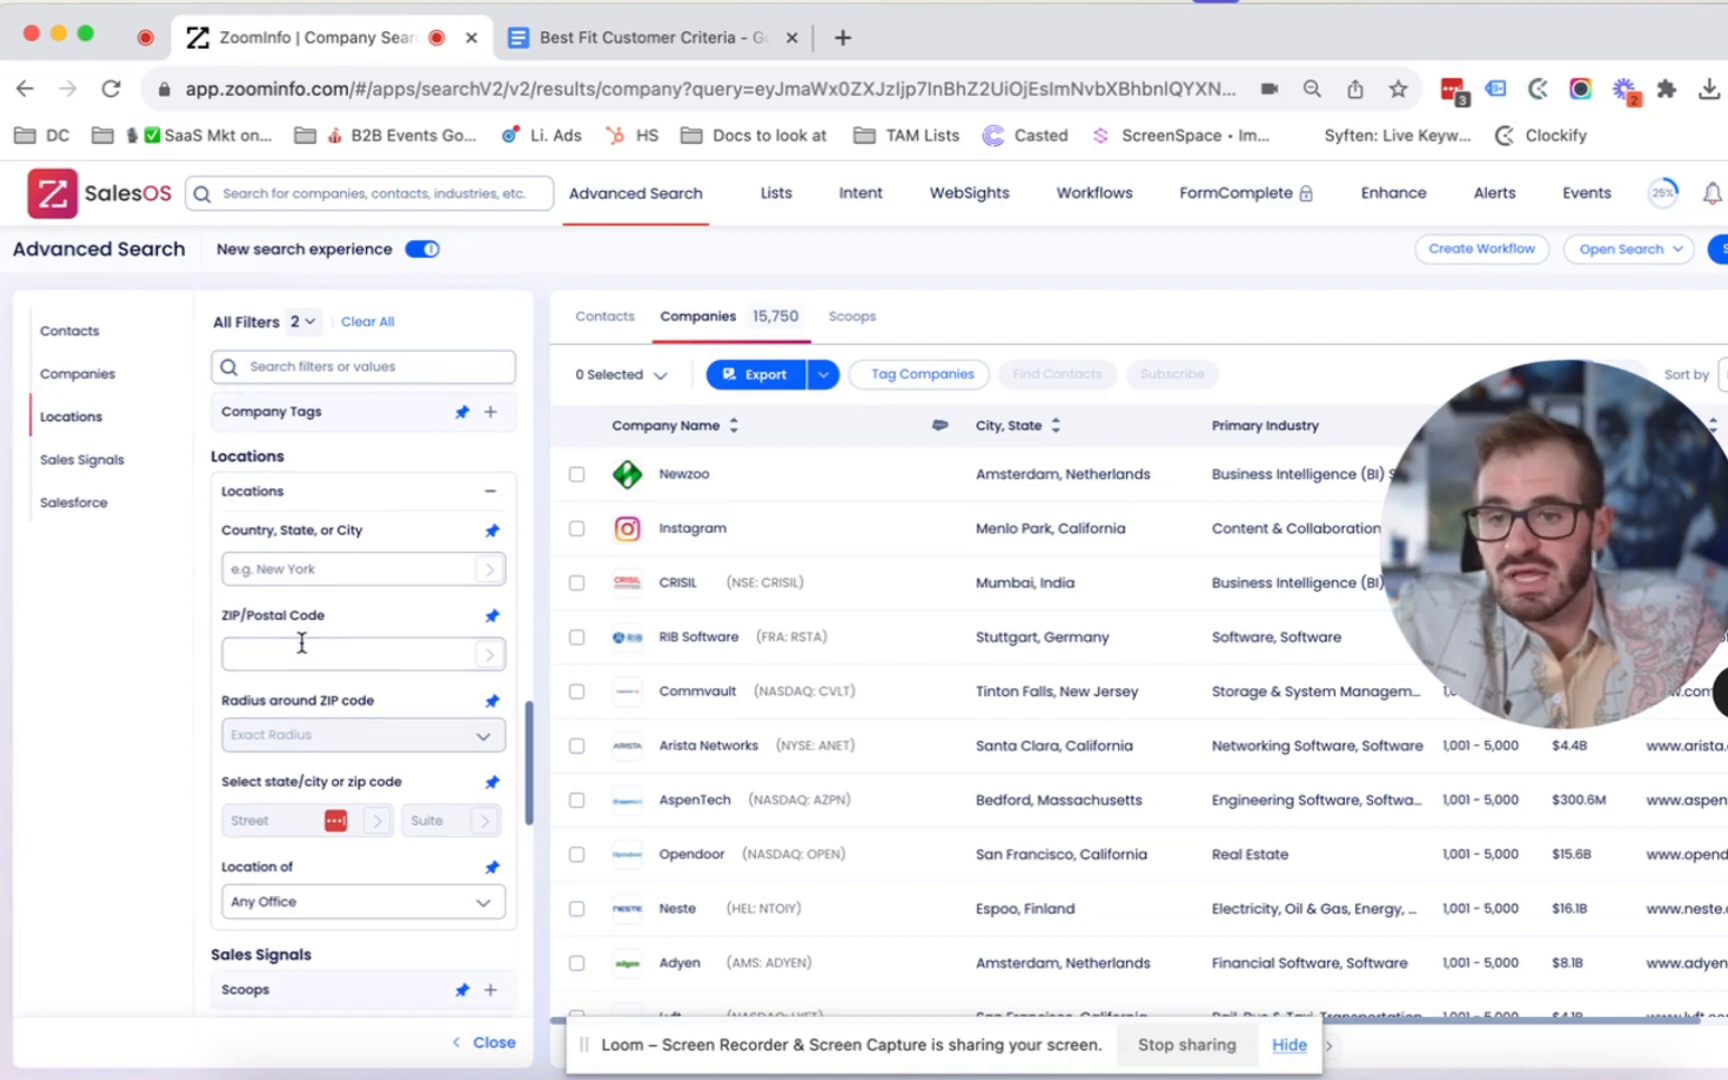
click(323, 572)
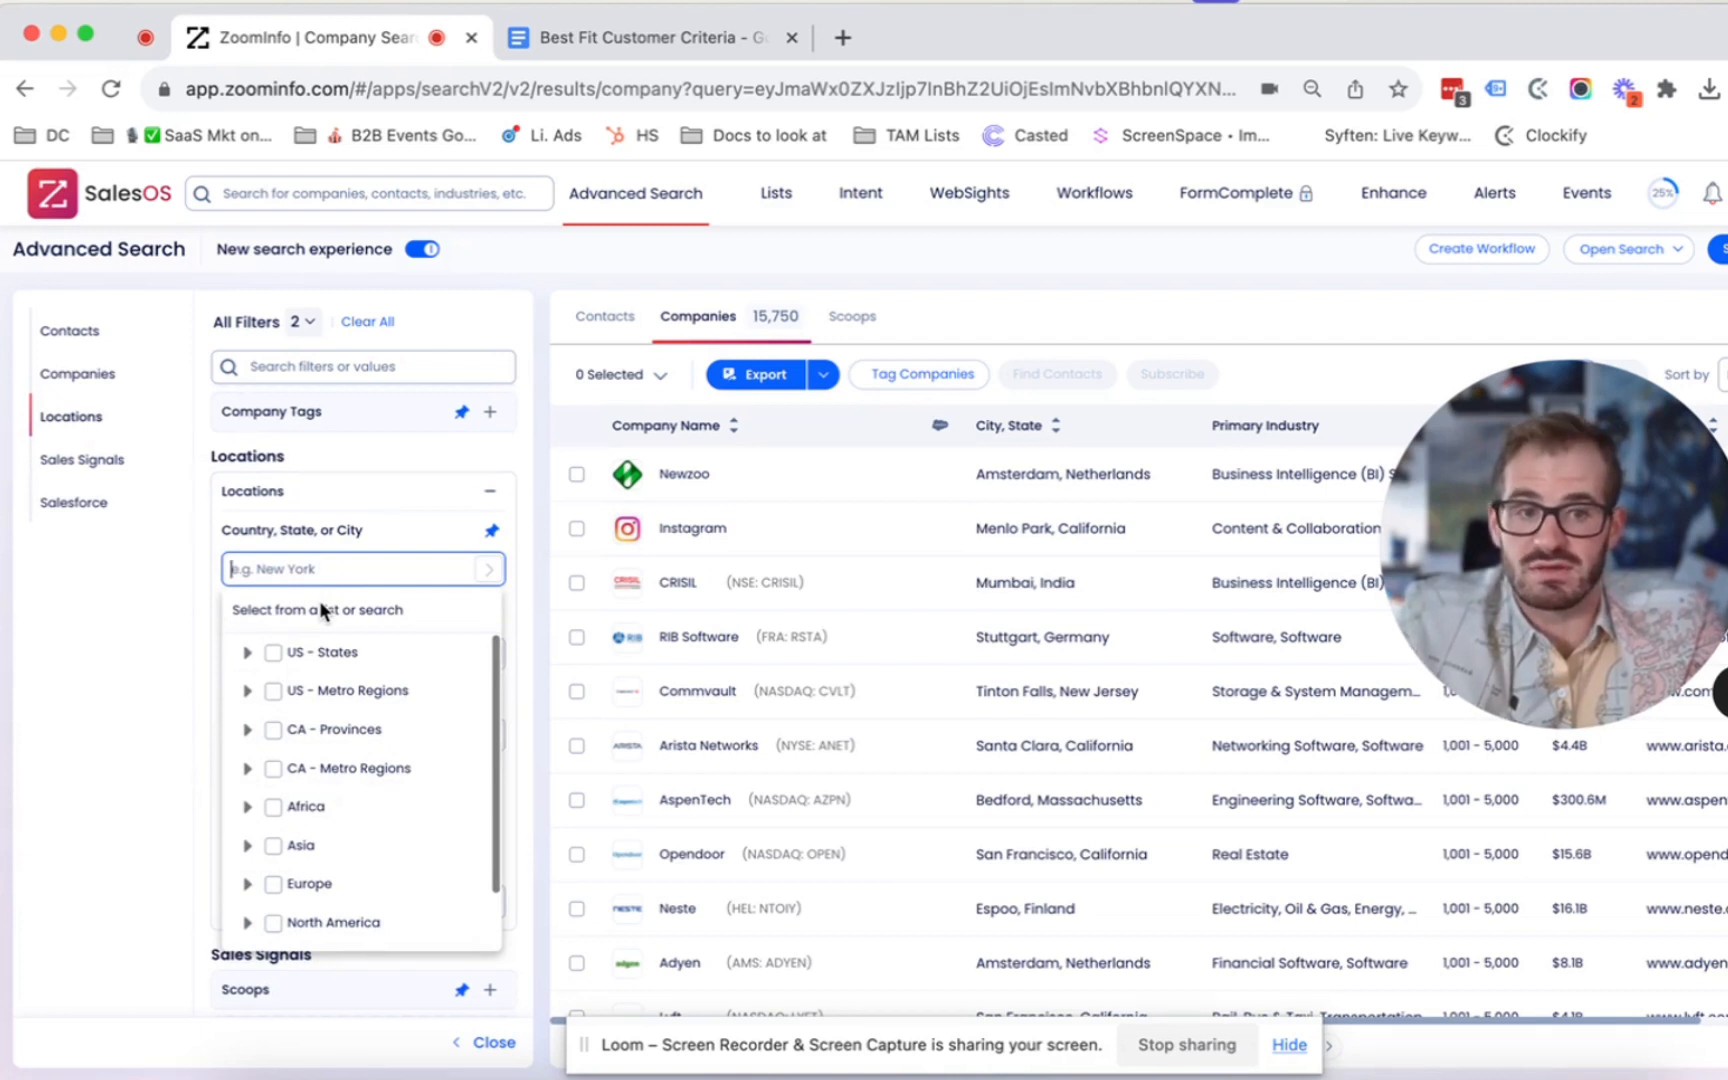
click(272, 652)
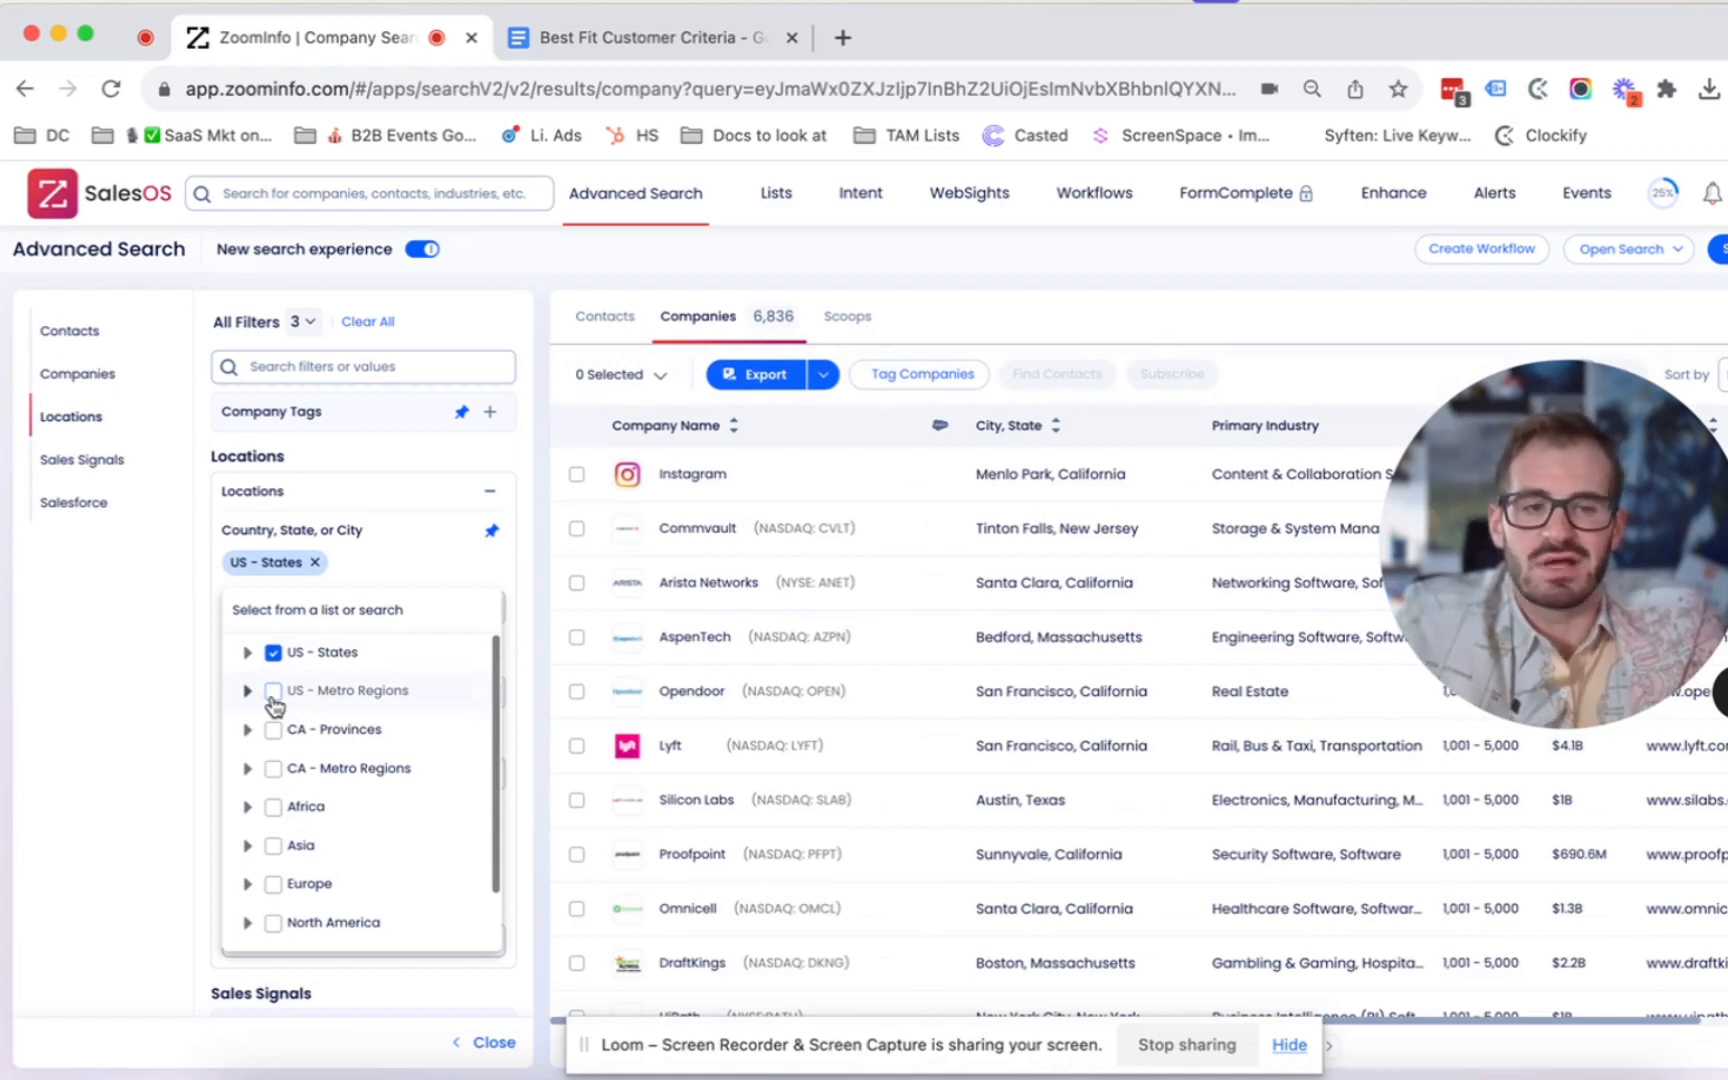
click(273, 691)
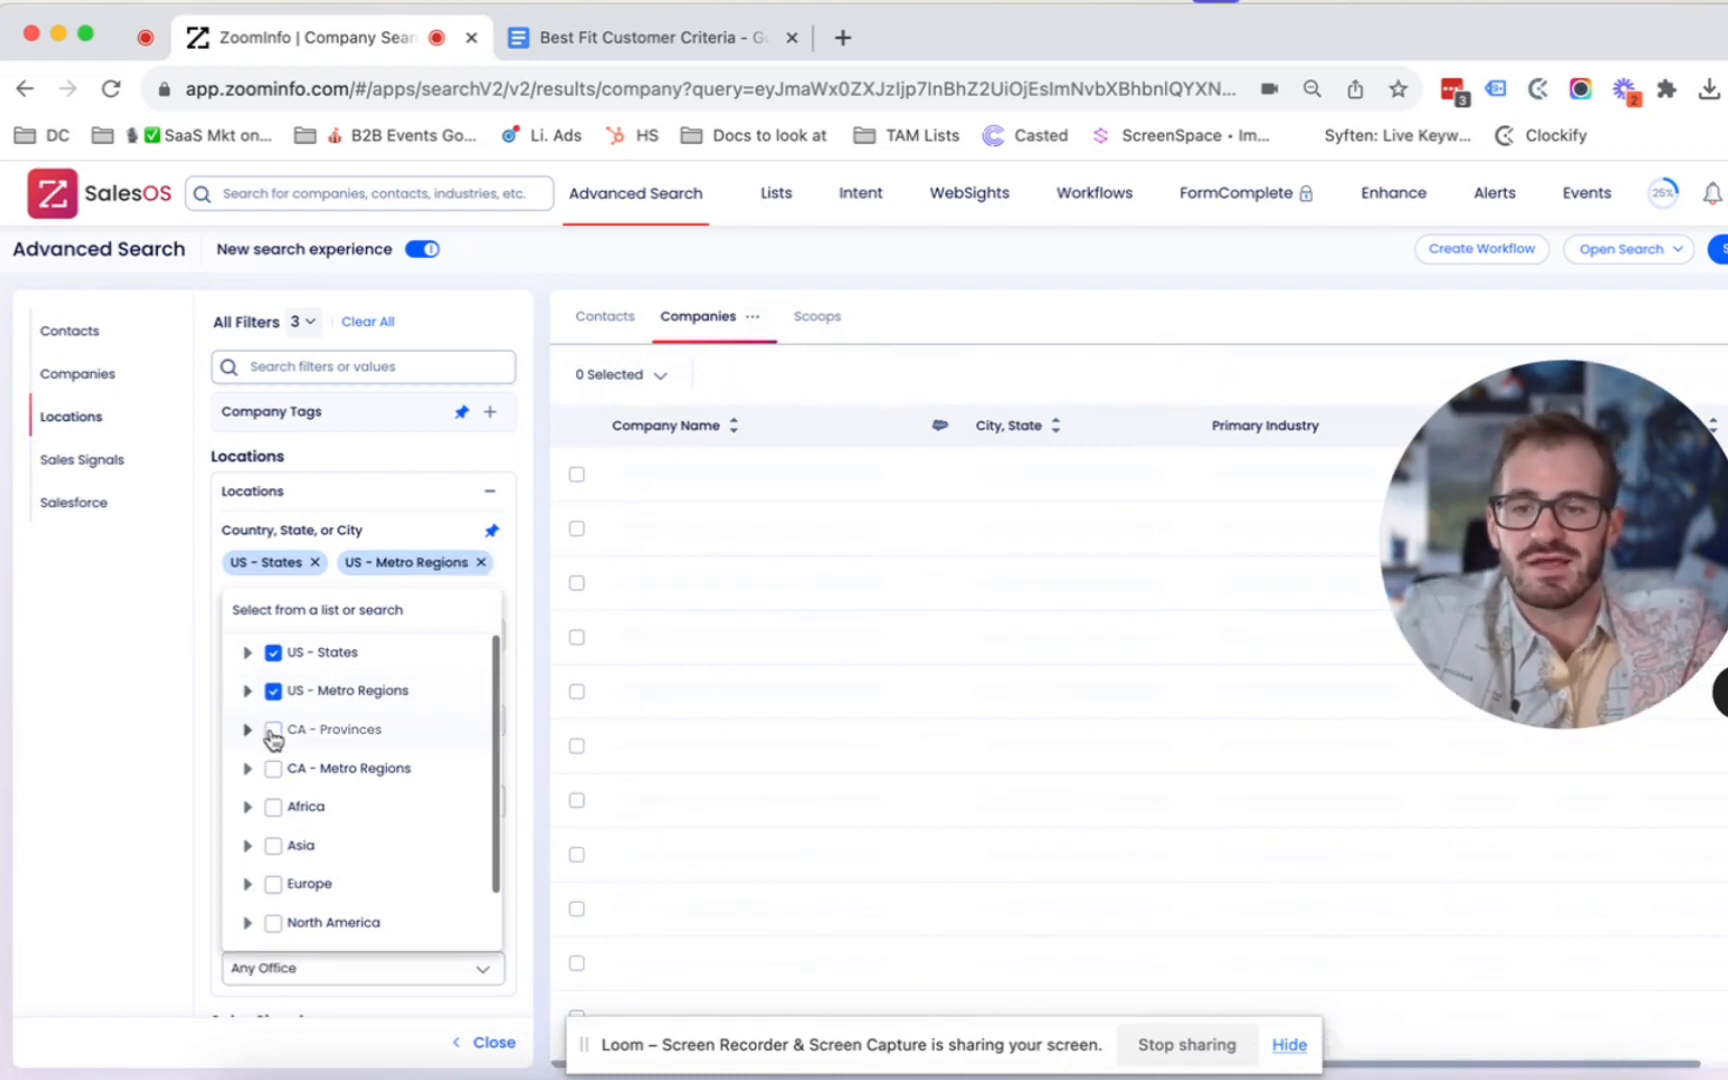
click(272, 729)
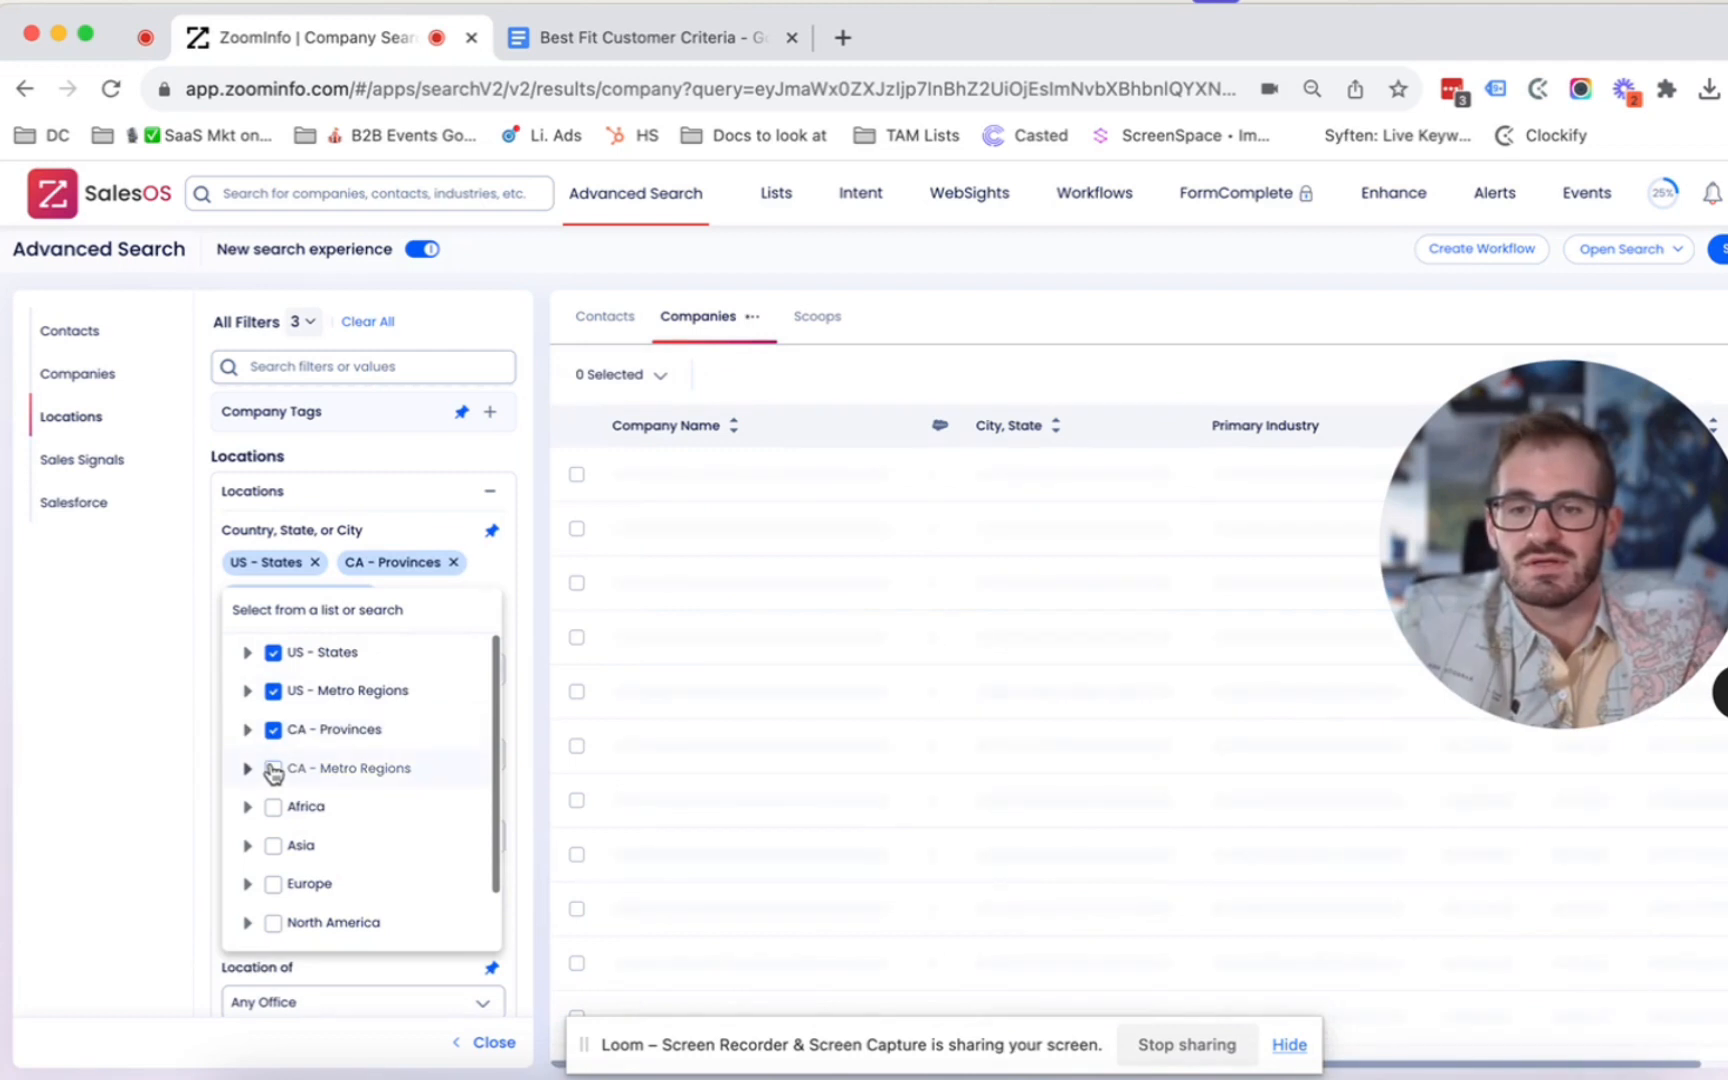
click(273, 768)
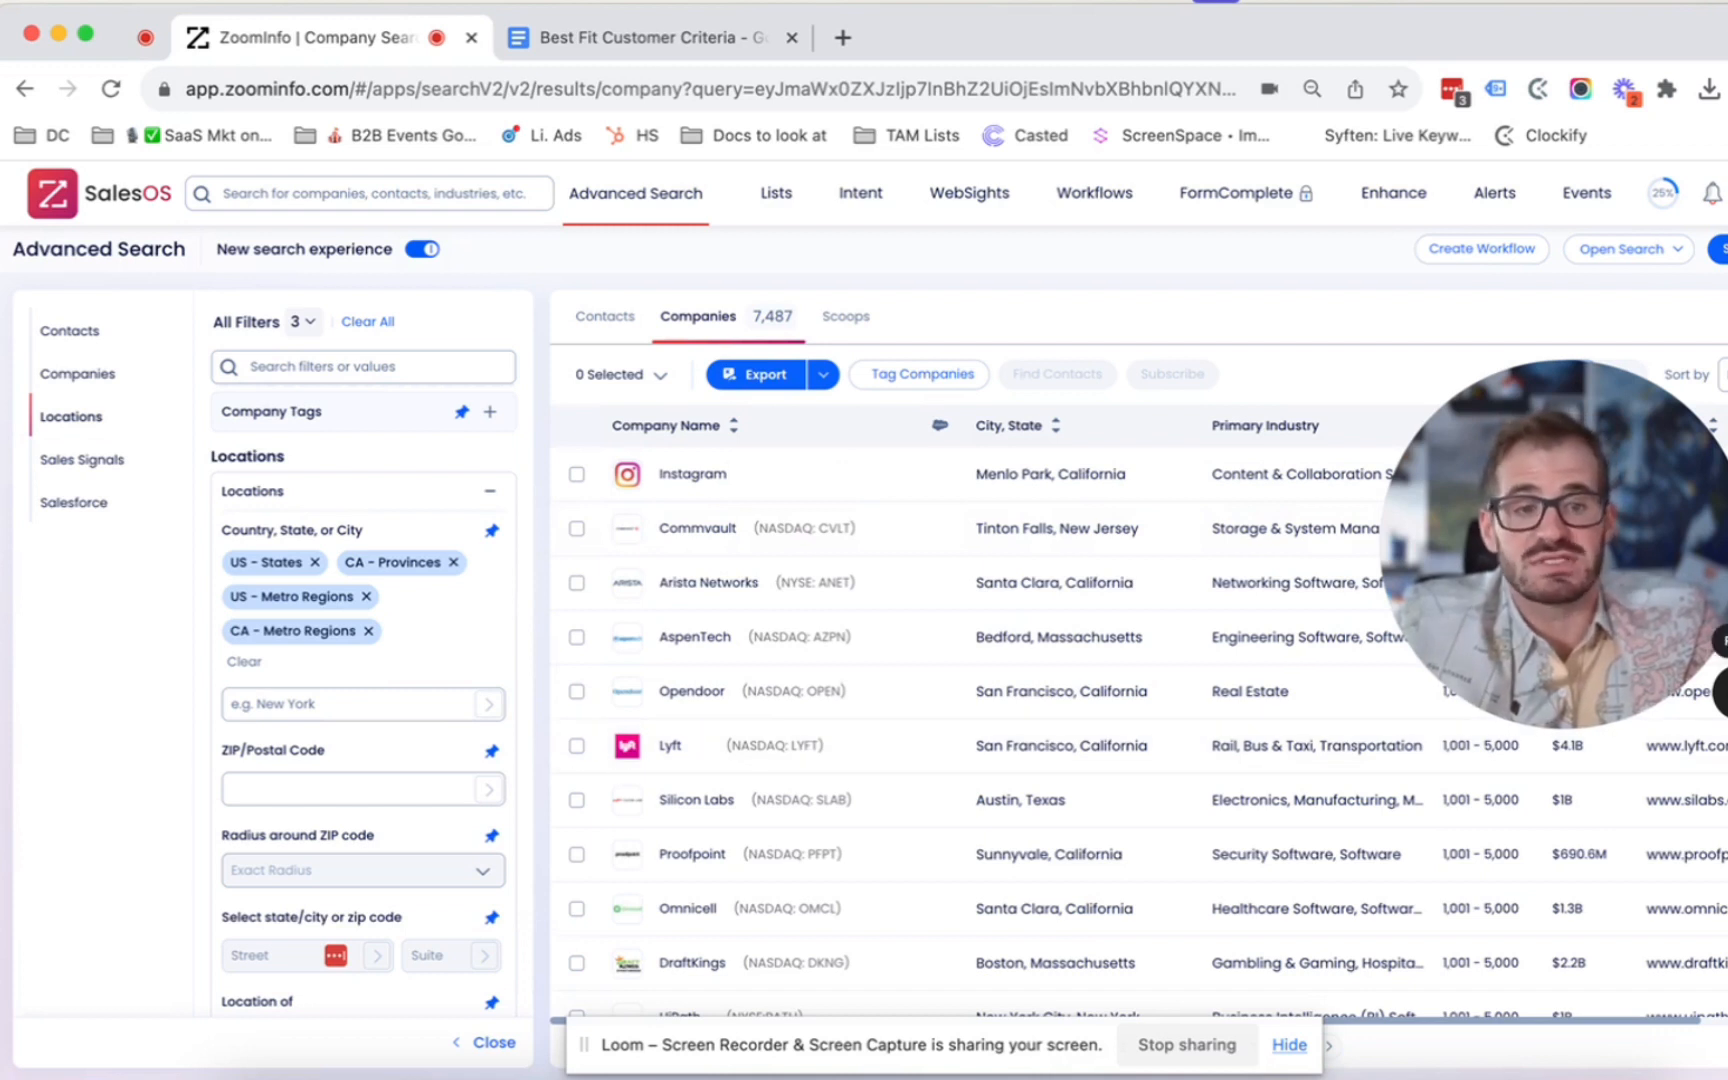
- Exclude companies carrying the private "Closed won customers" tag through the Company Tags filter
scroll(331, 600, up, 5)
scroll(330, 602, down, 3)
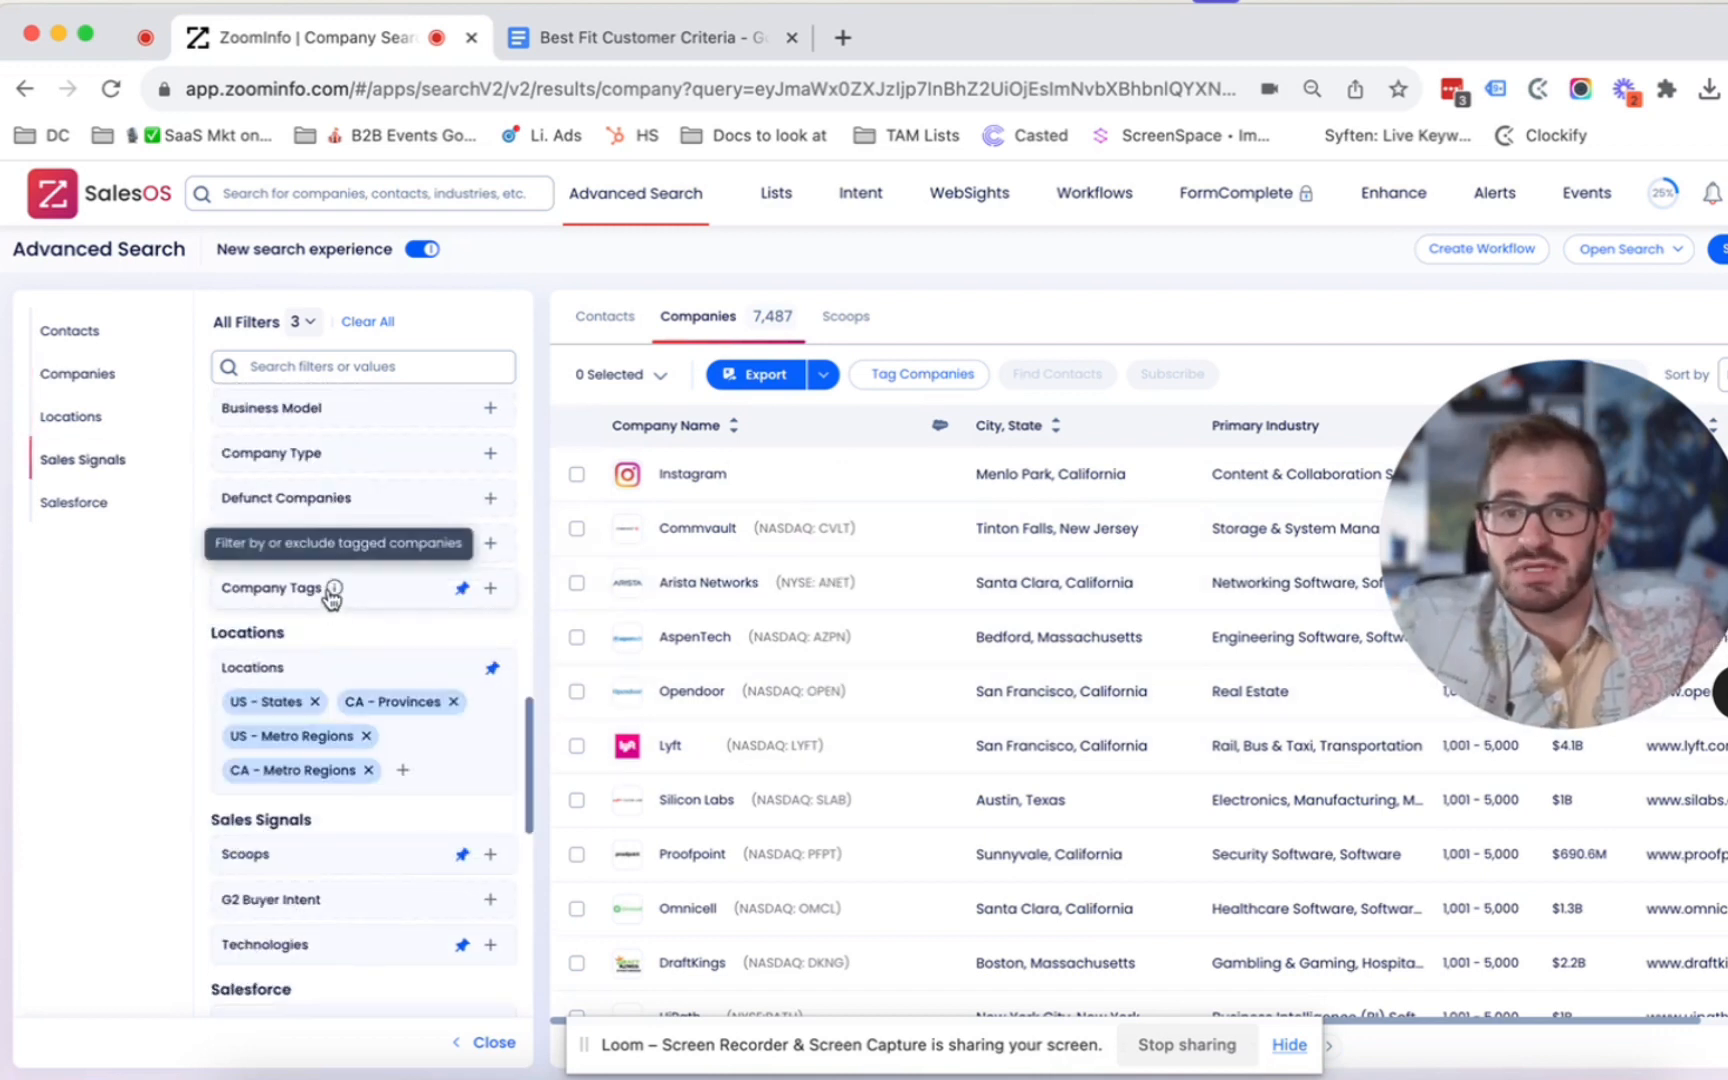
click(331, 598)
scroll(285, 740, down, 1)
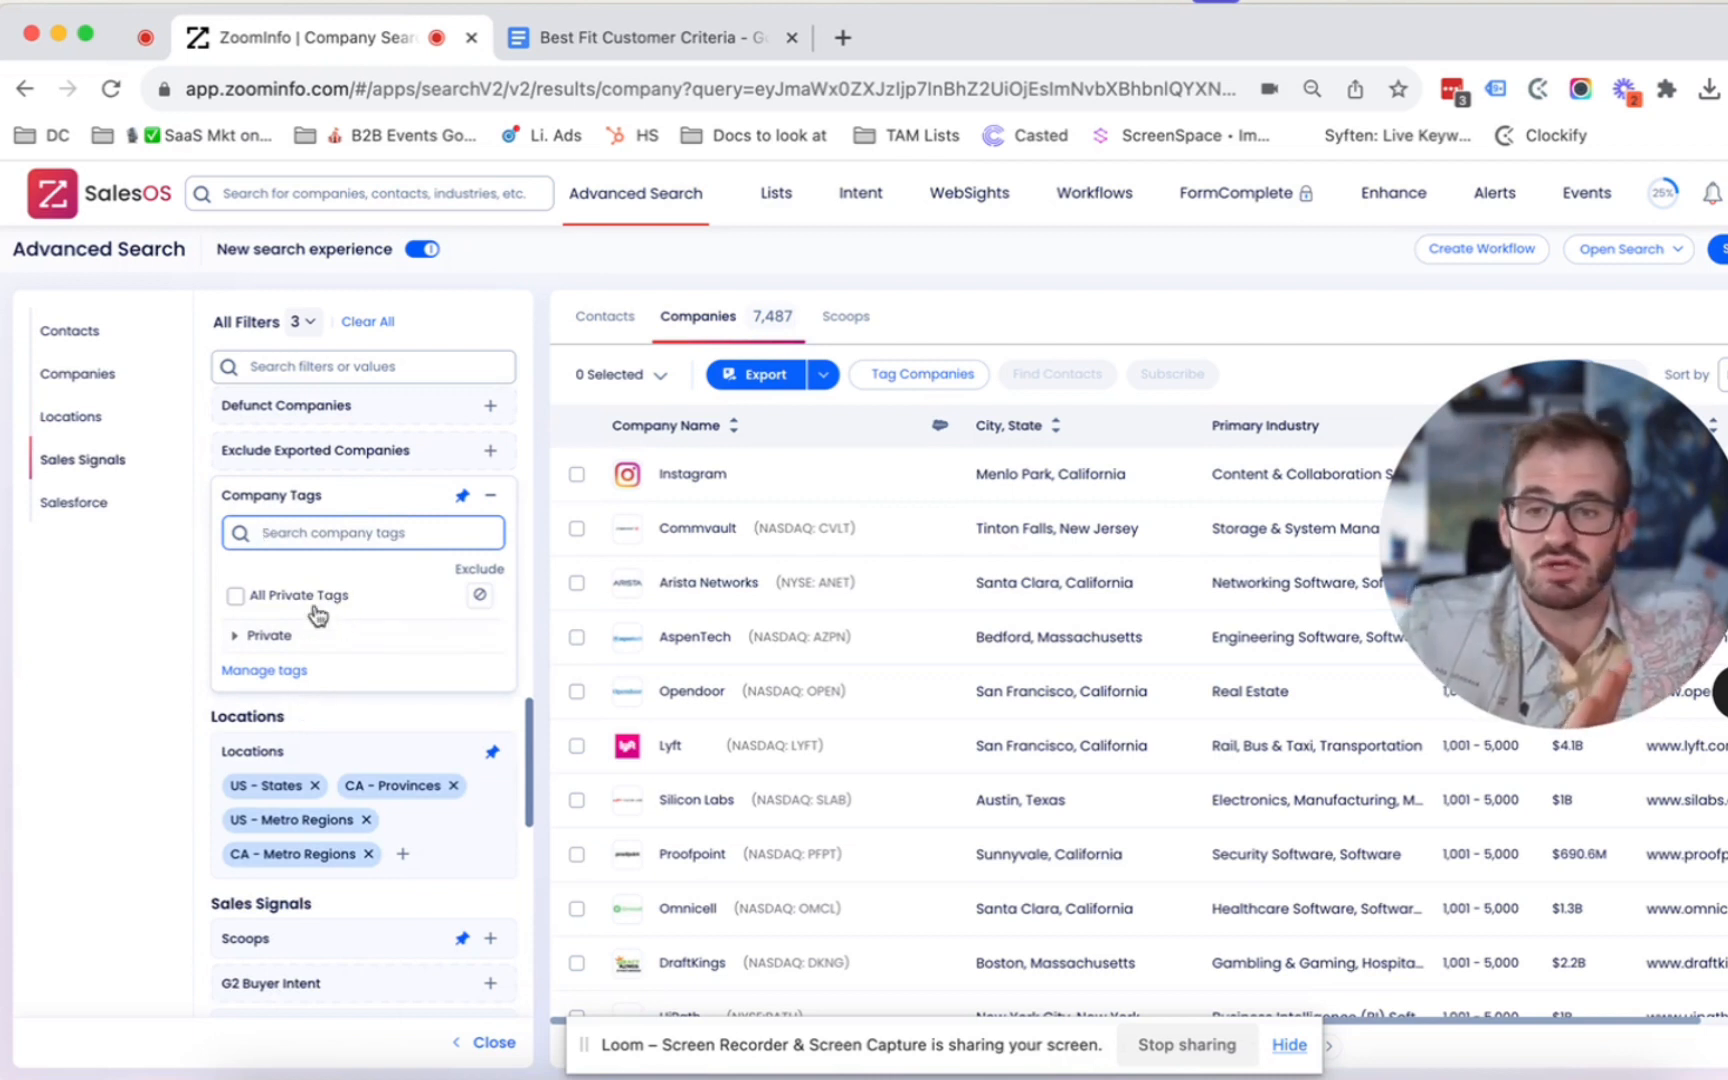
click(235, 635)
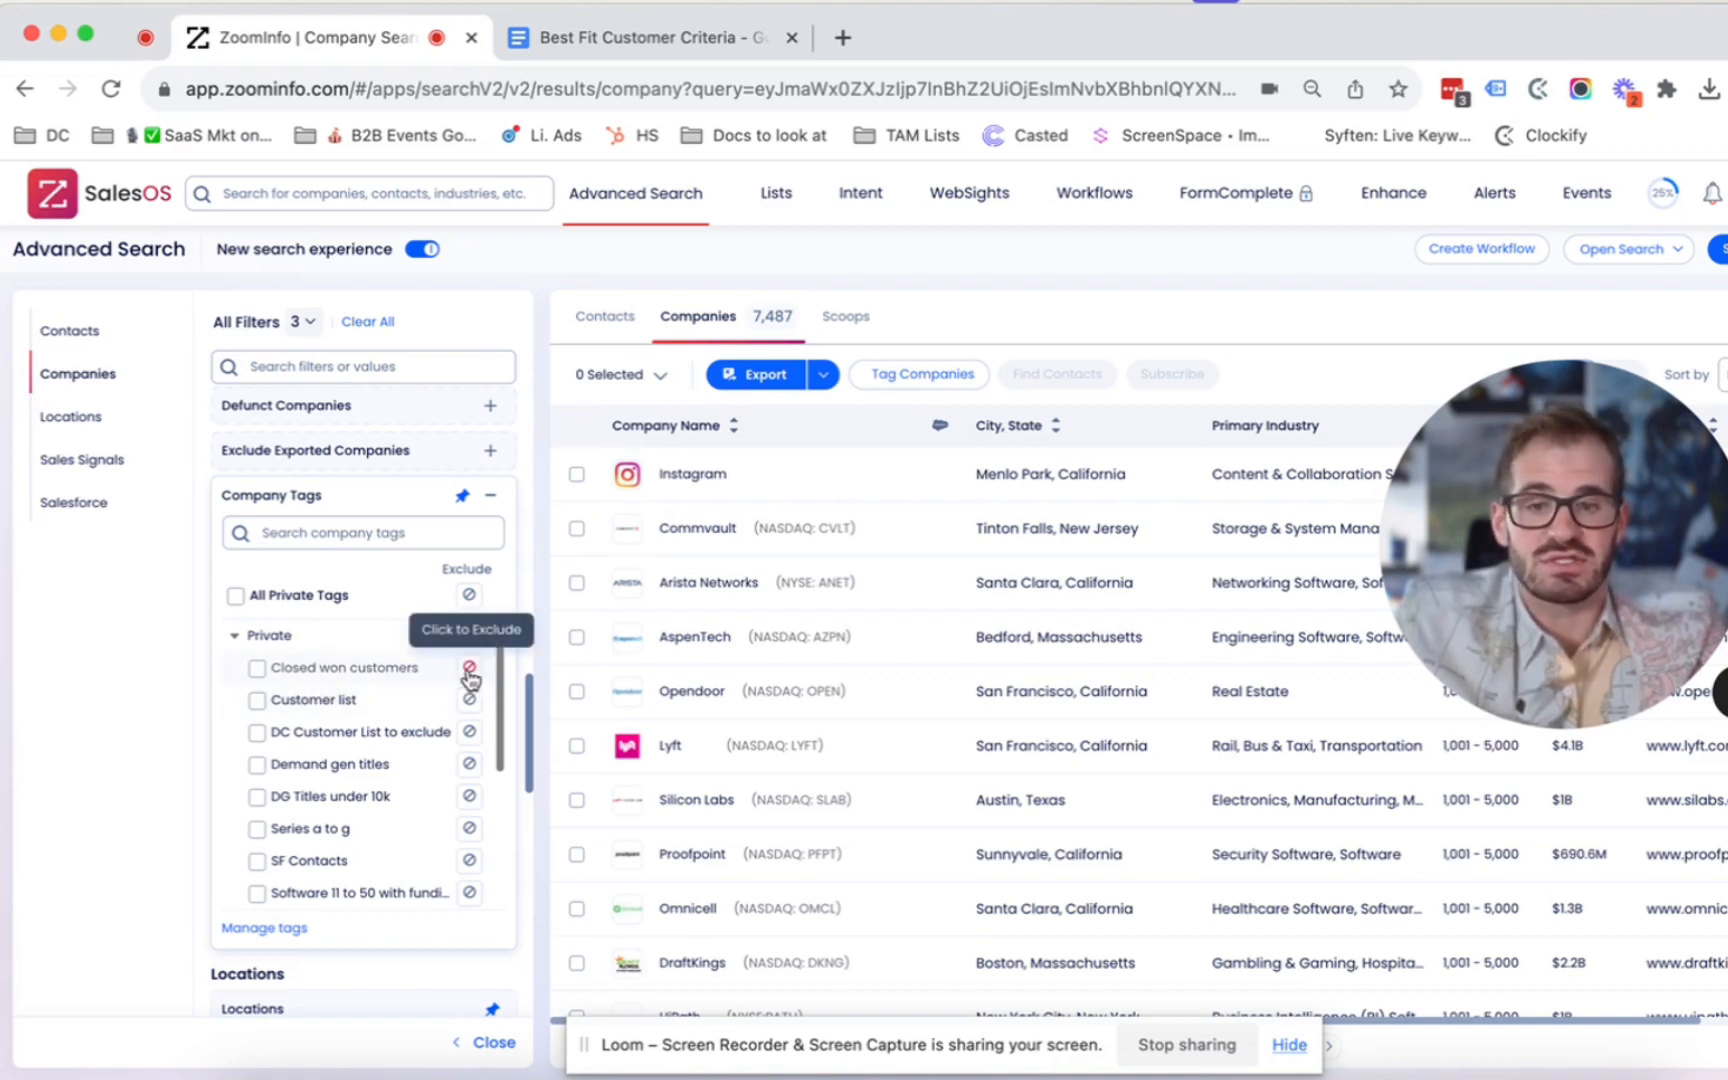
click(257, 668)
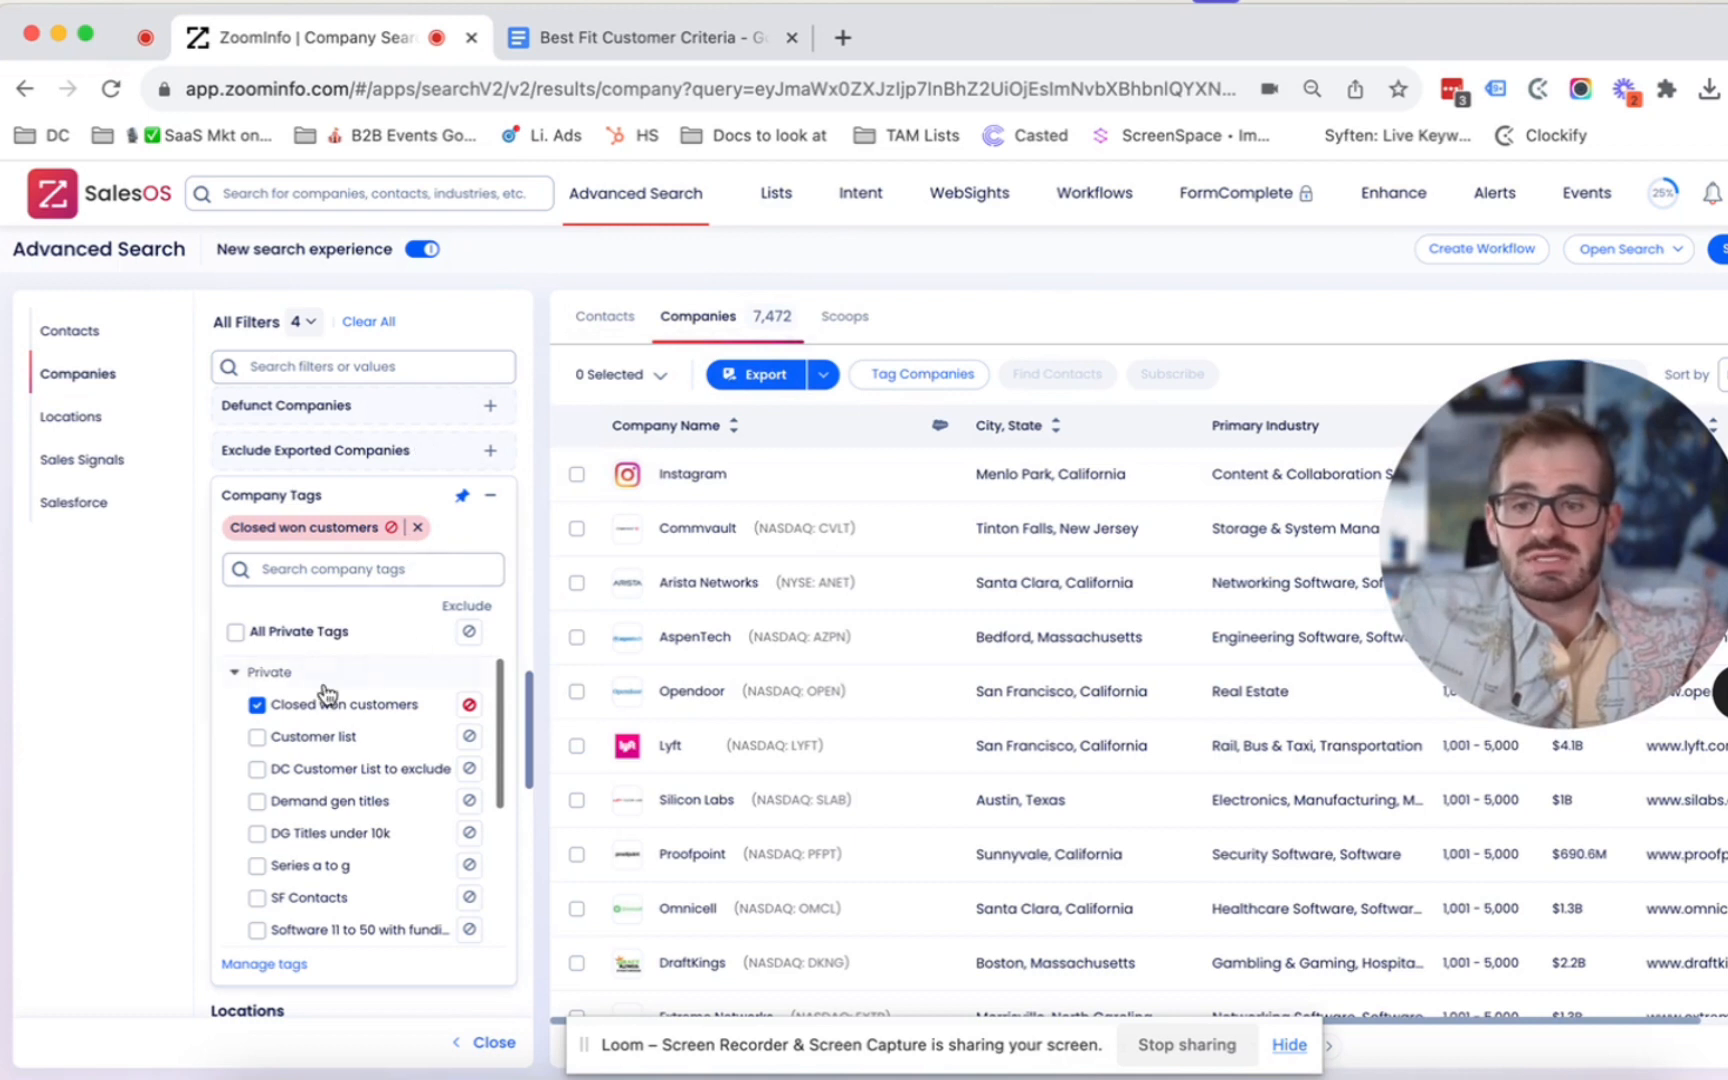
- Limit the companies' Business Model filter to B2B
click(236, 675)
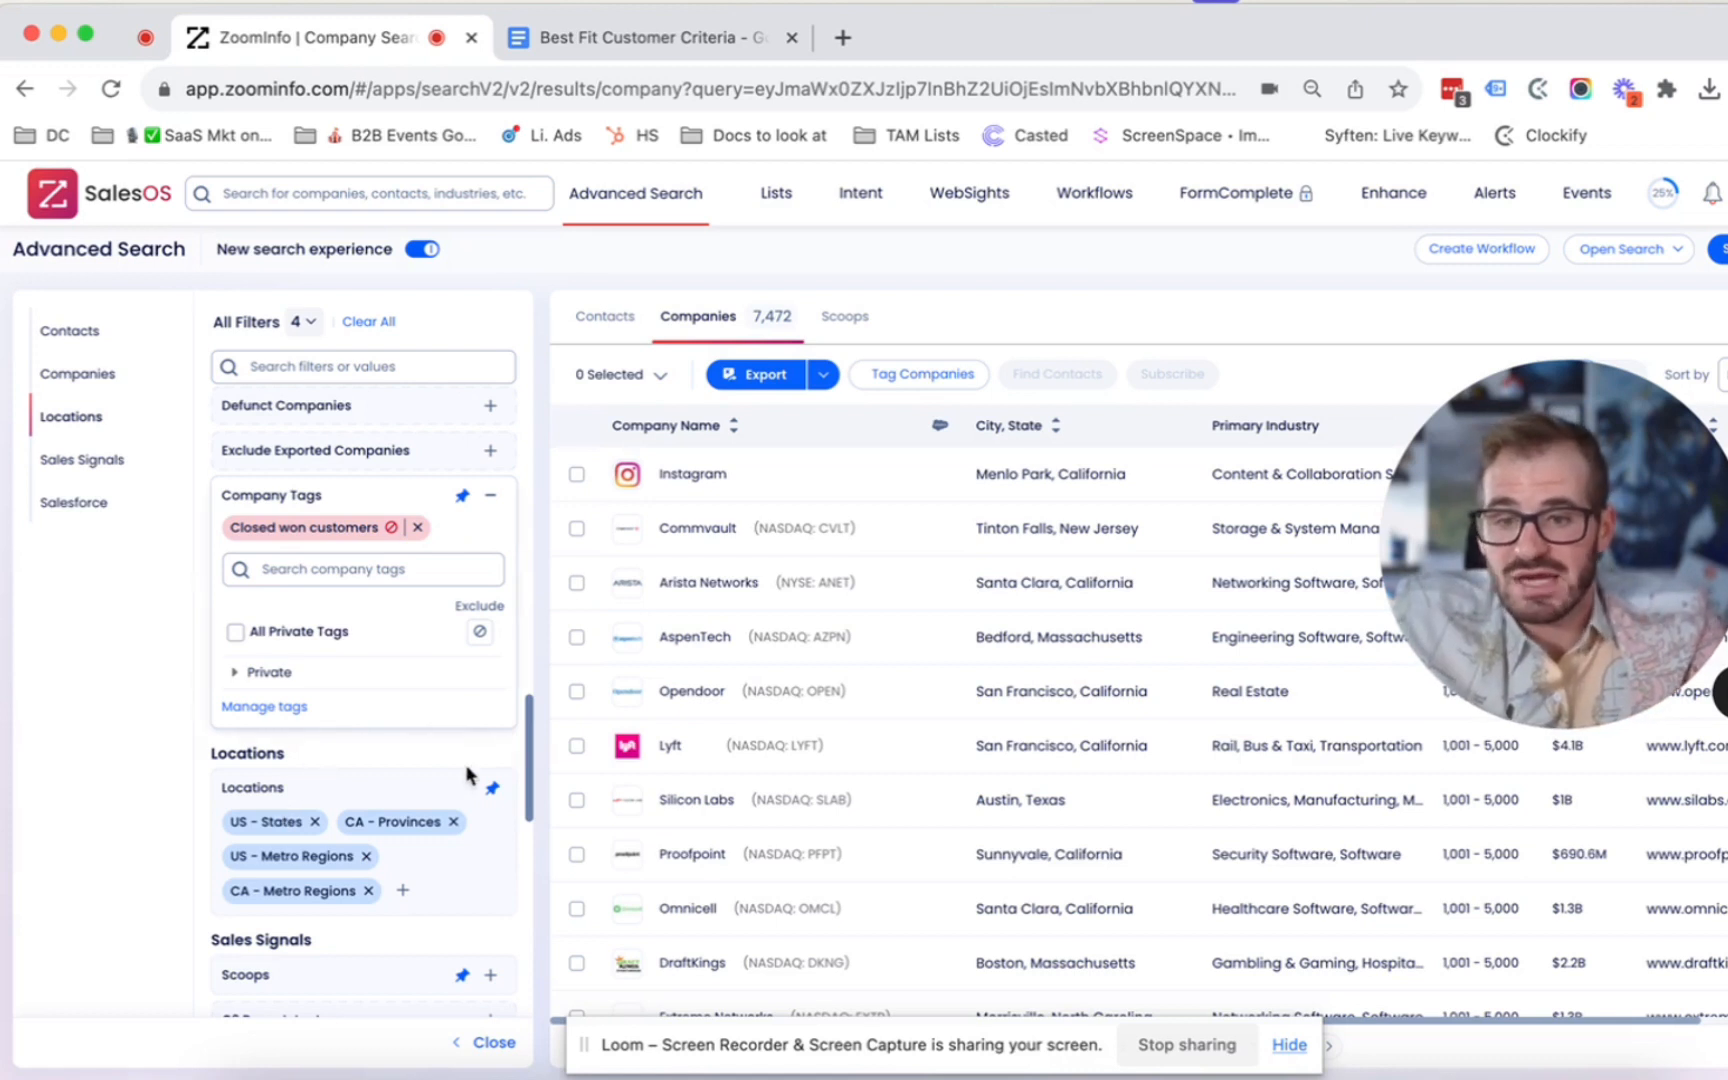
scroll(381, 782, down, 4)
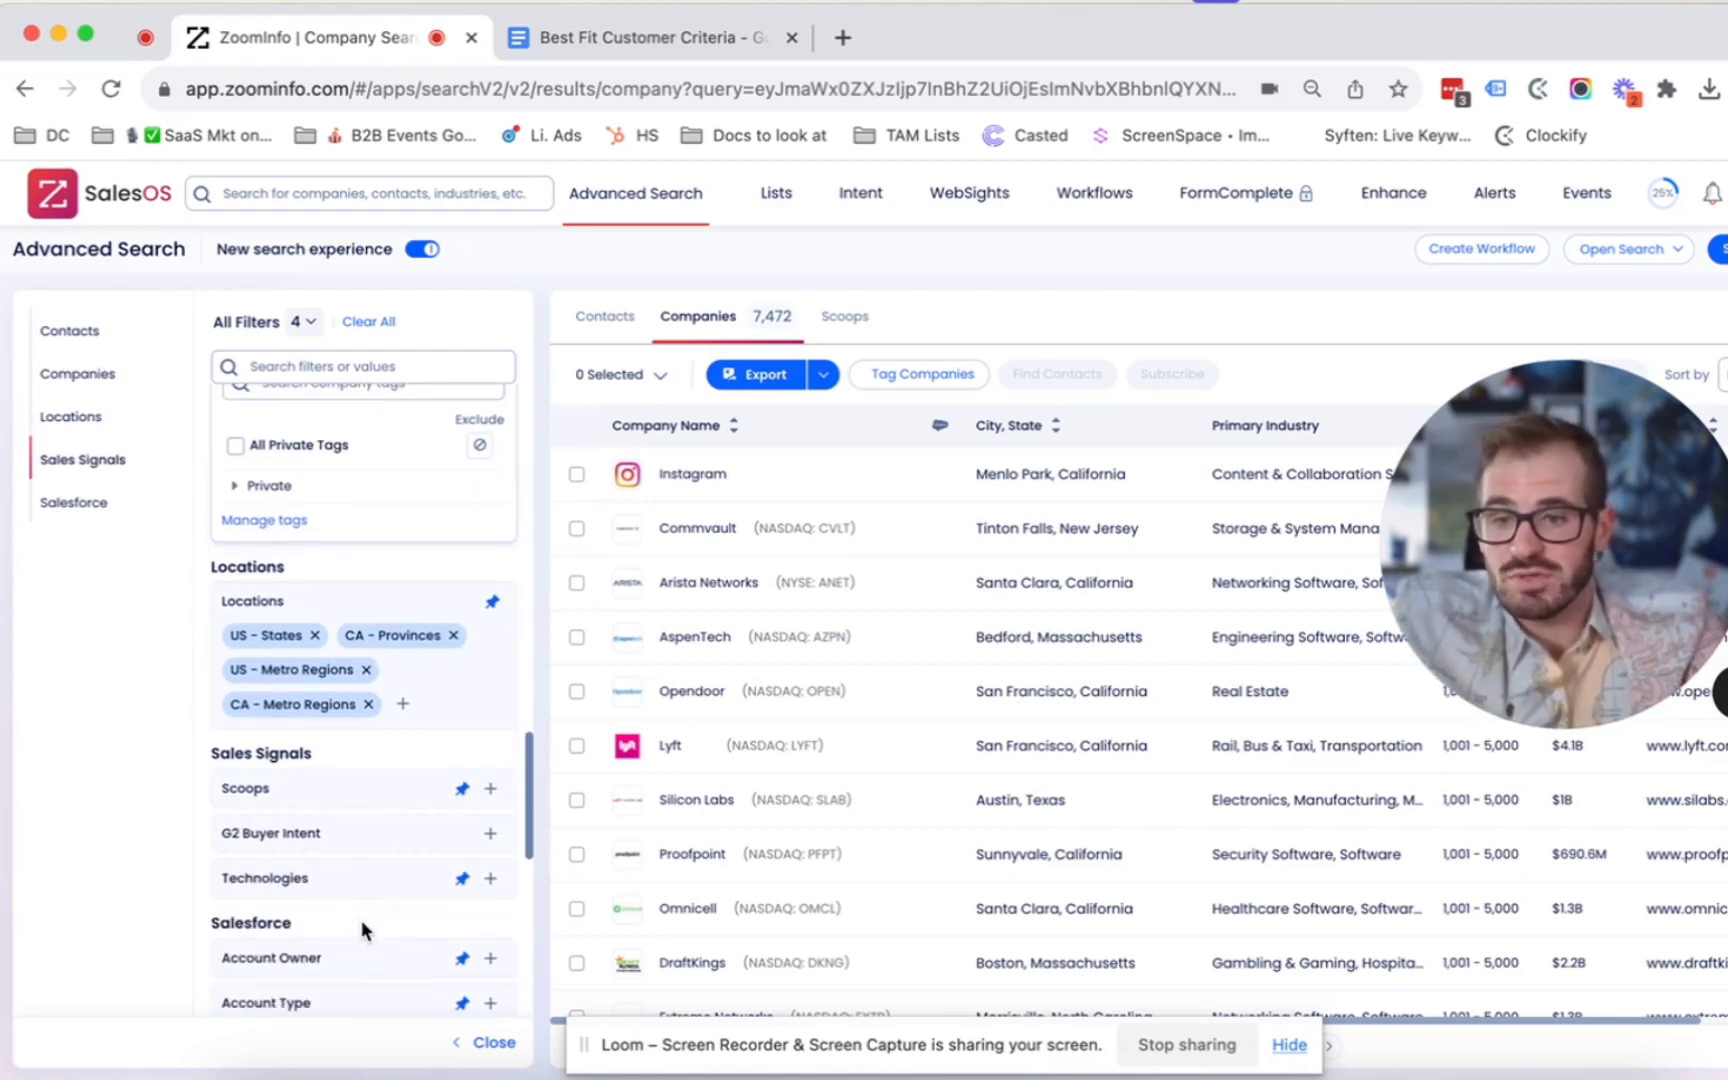
scroll(360, 919, down, 6)
scroll(366, 928, up, 15)
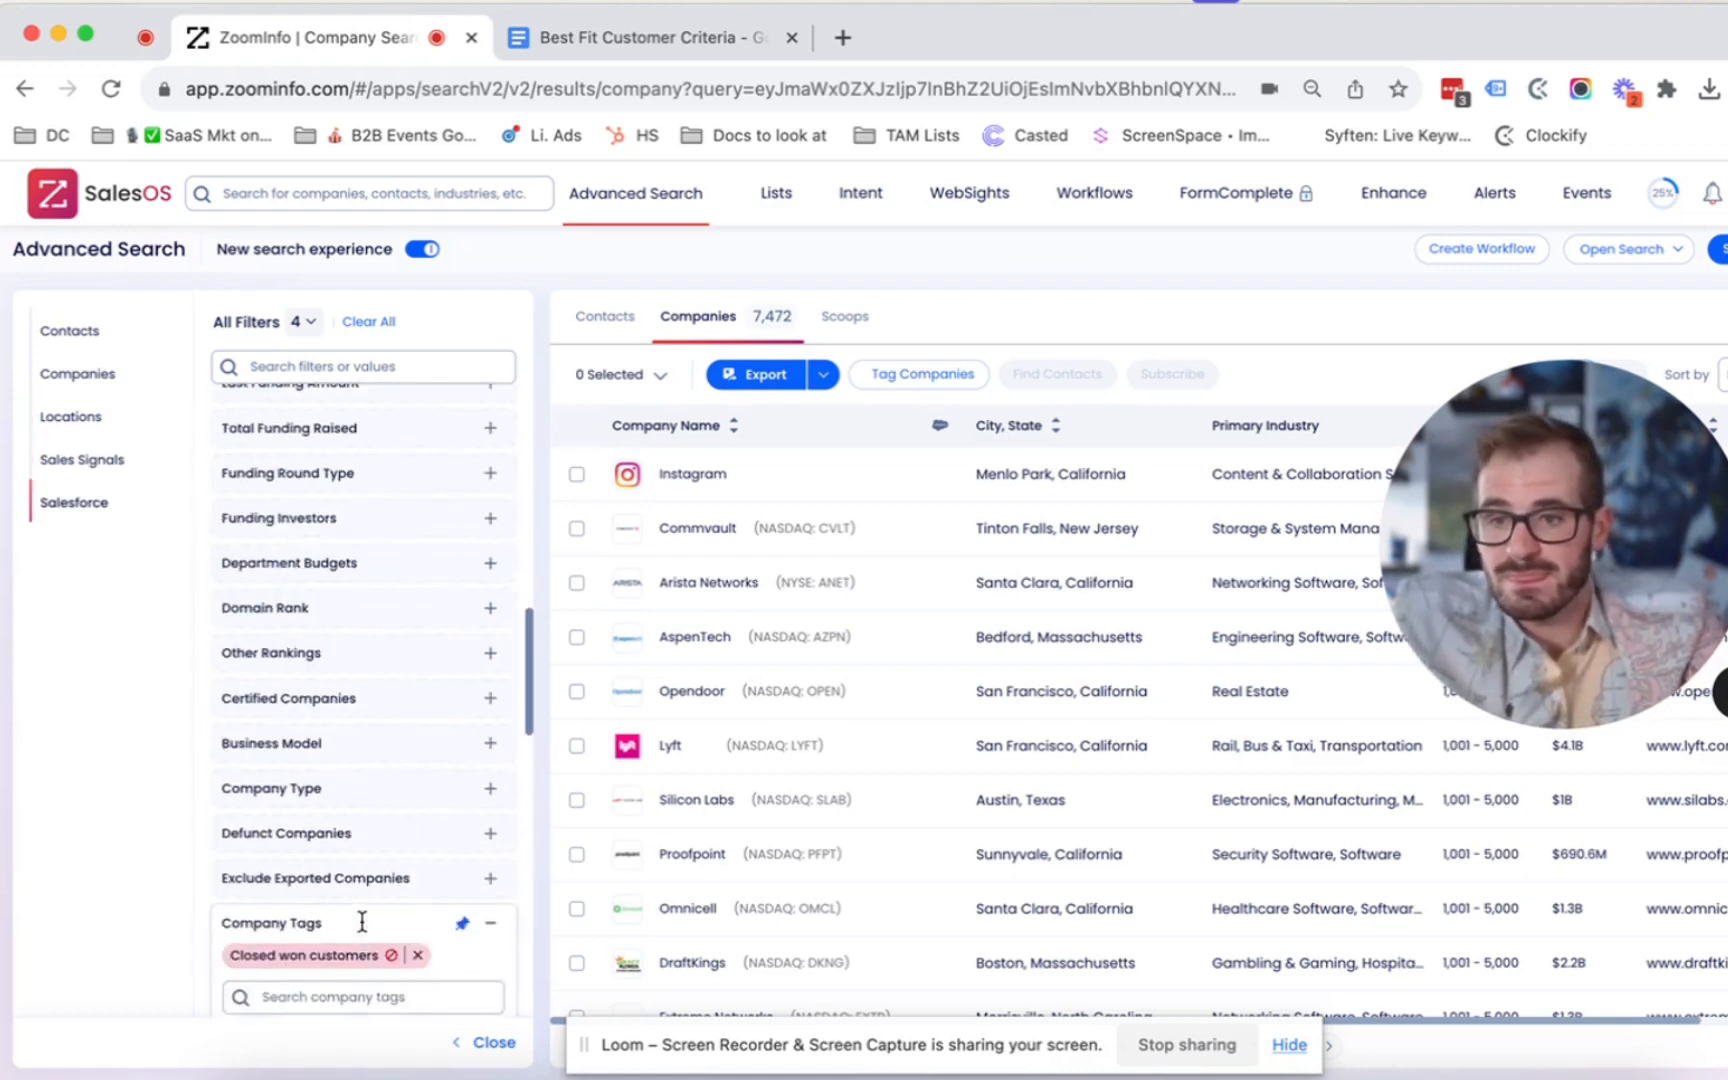
click(372, 756)
scroll(375, 640, down, 3)
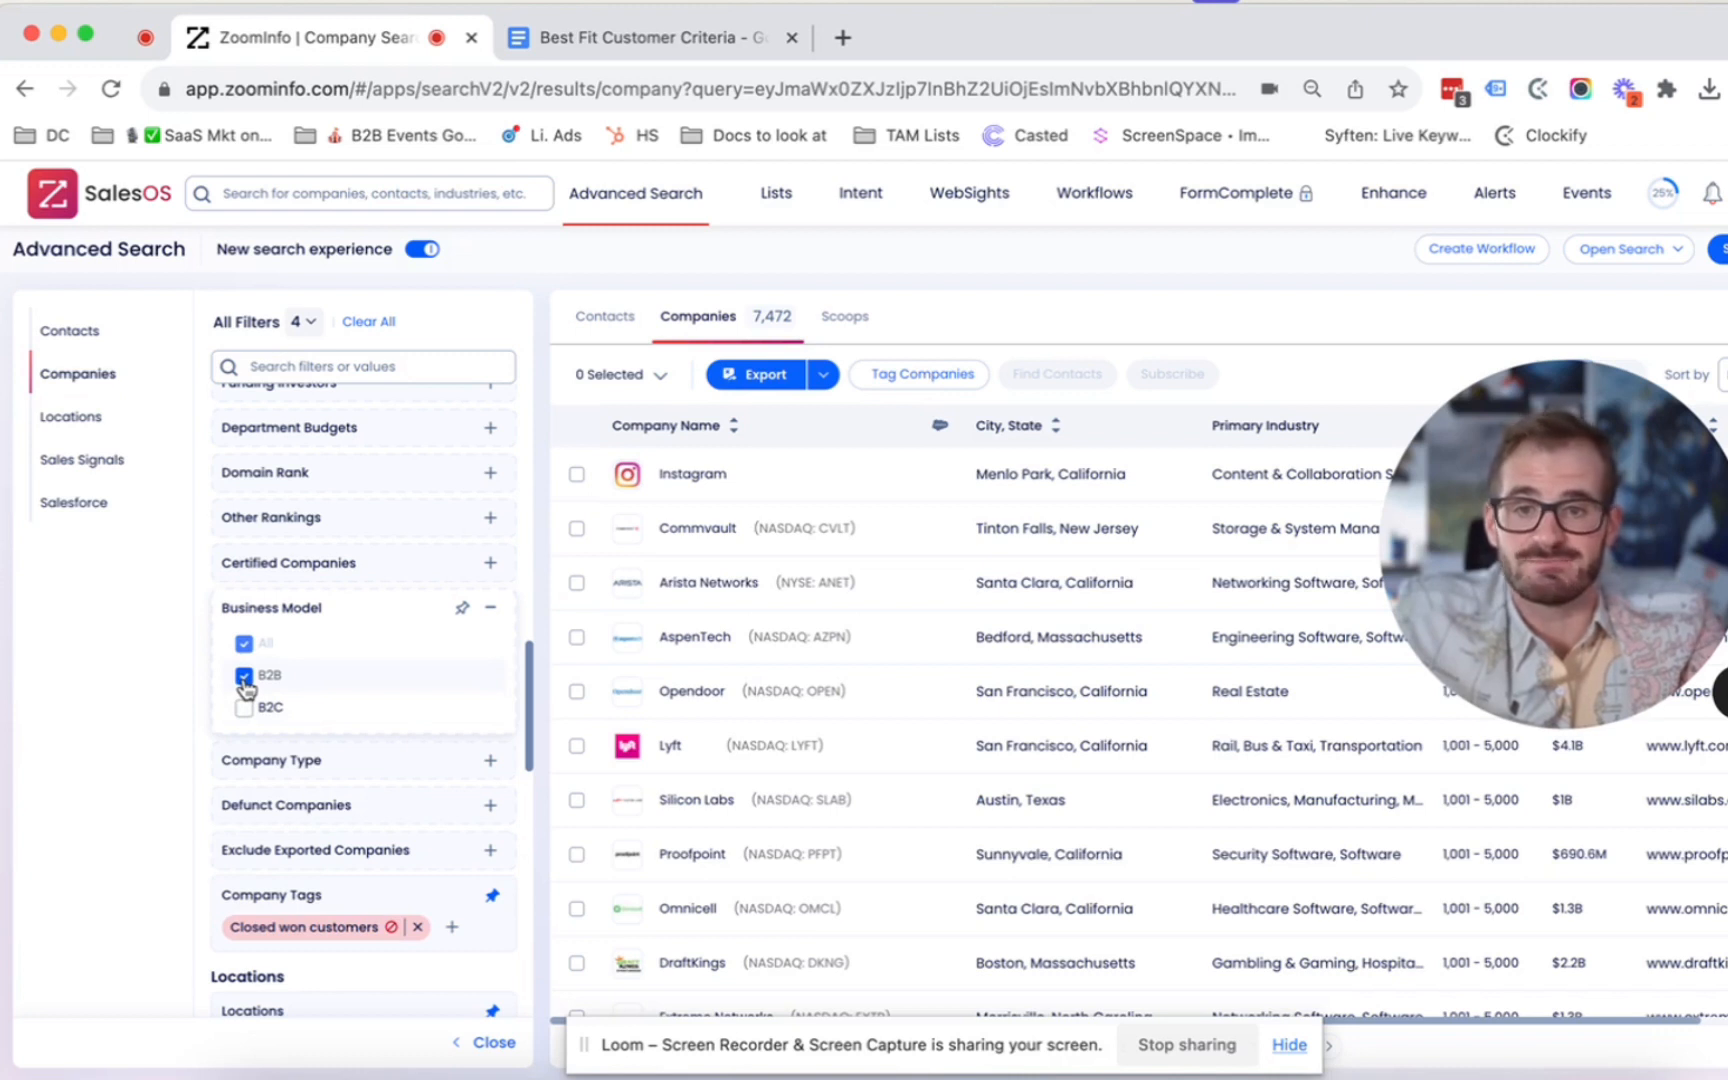
click(243, 676)
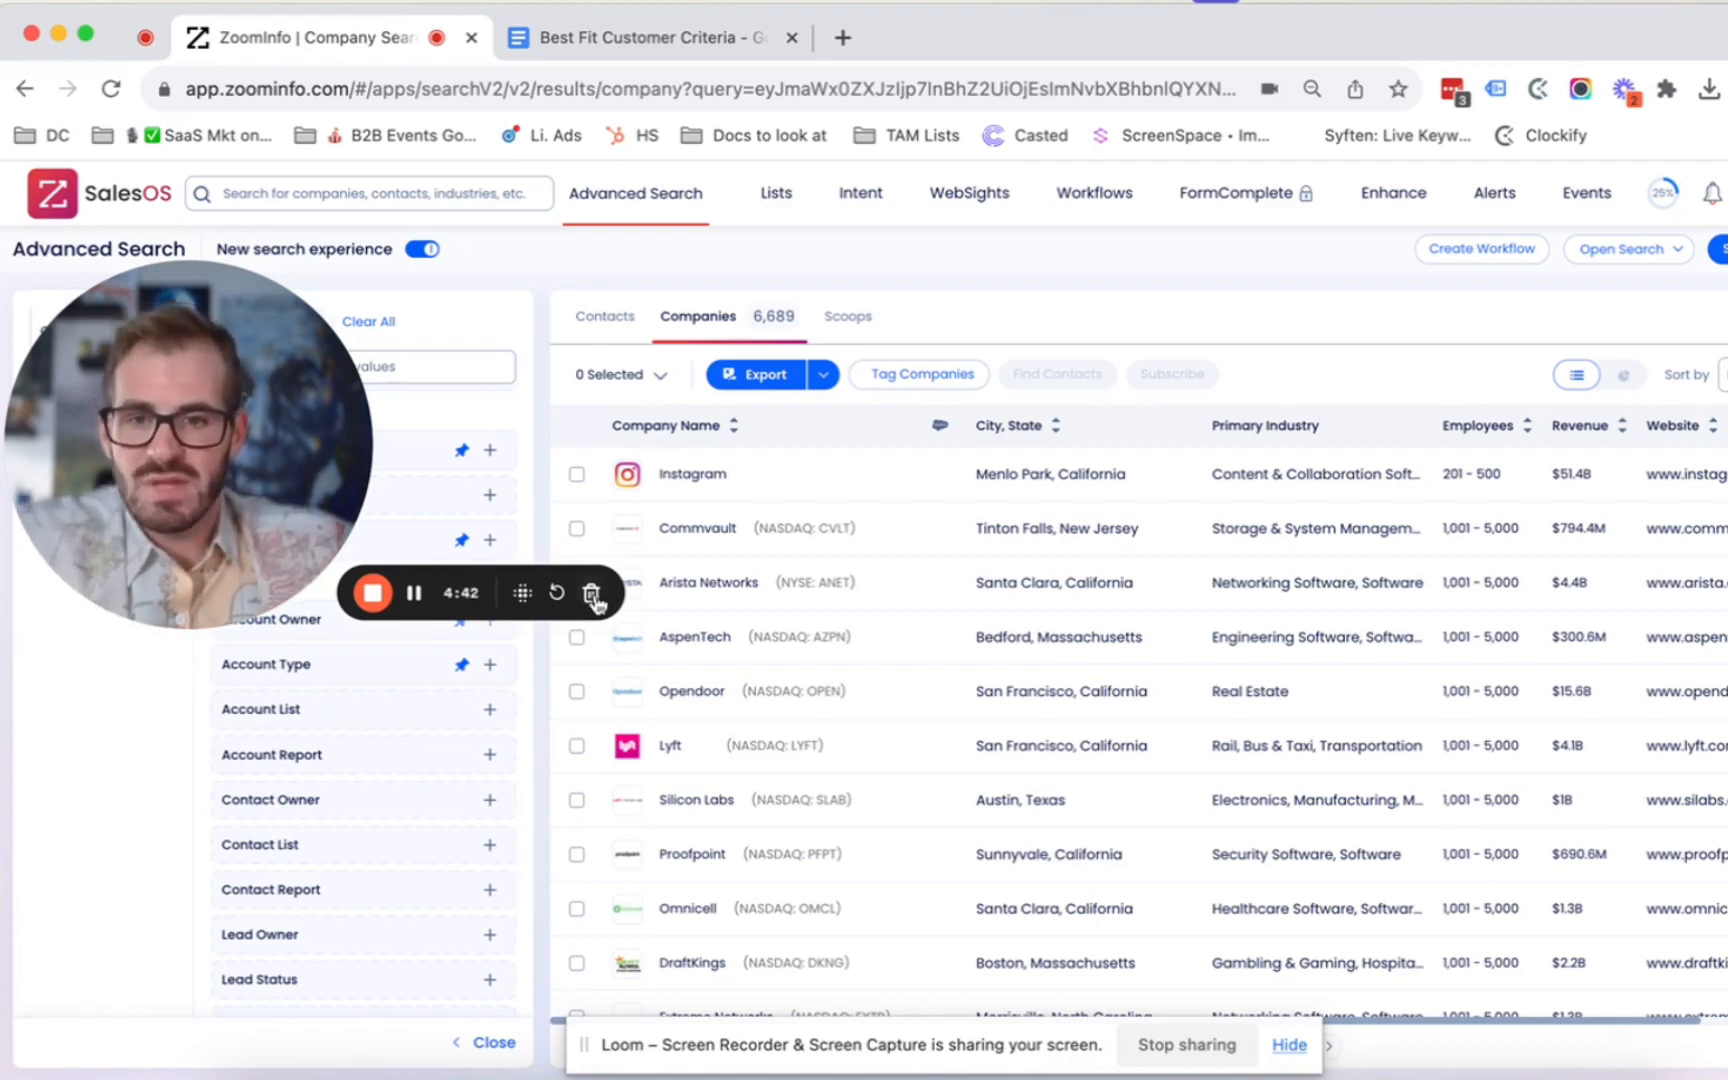
- Review the filtered companies on the first three result pages for fit with the customer criteria
scroll(760, 650, down, 5)
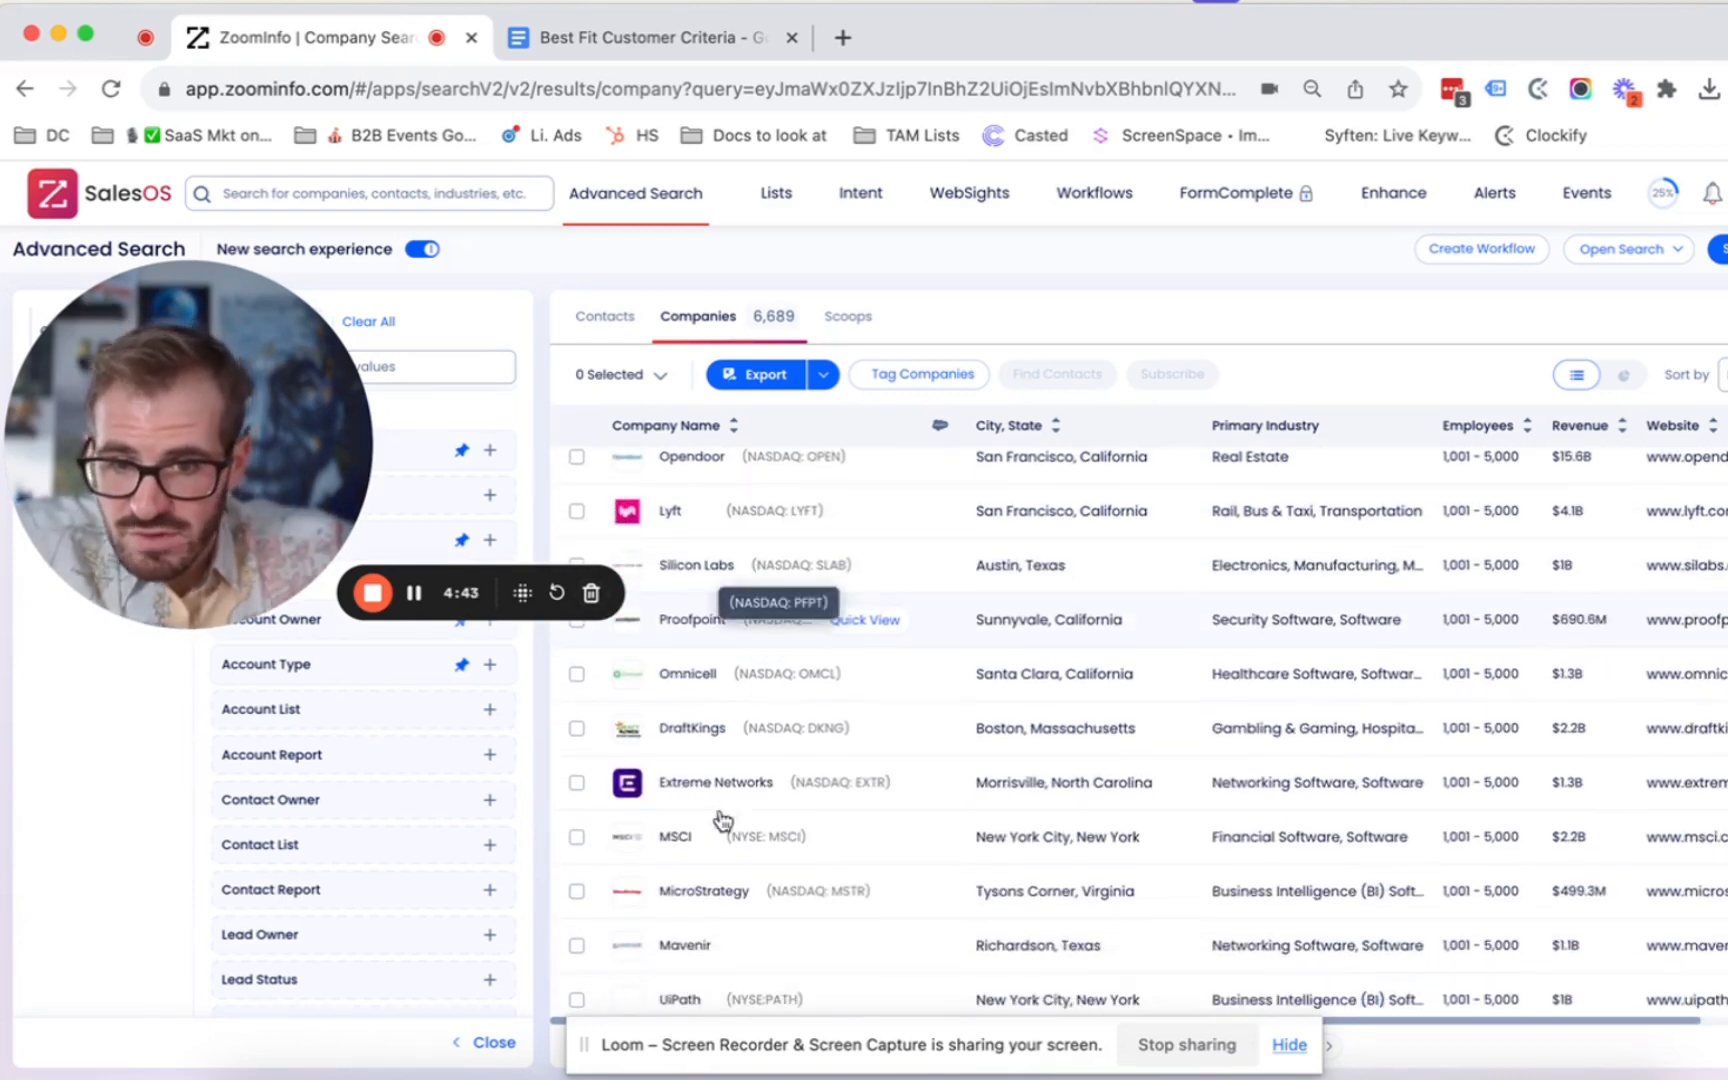
scroll(716, 830, down, 1)
scroll(710, 620, up, 2)
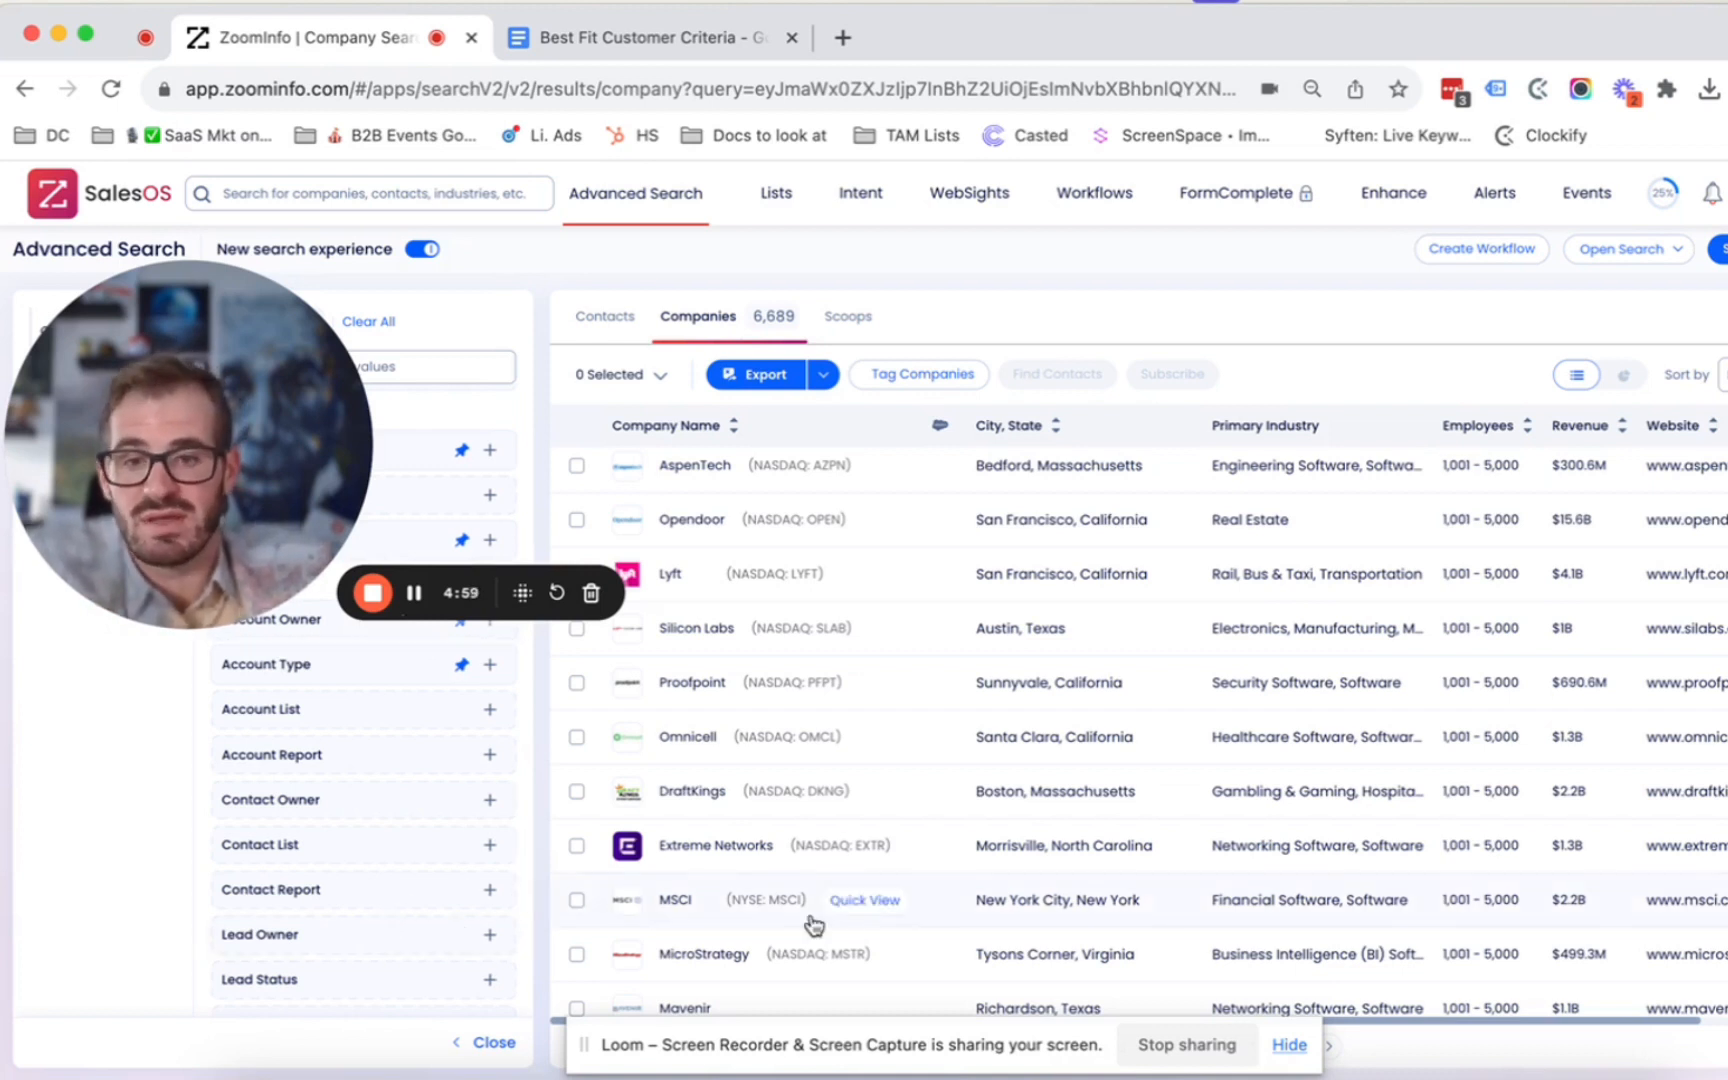
scroll(815, 925, down, 3)
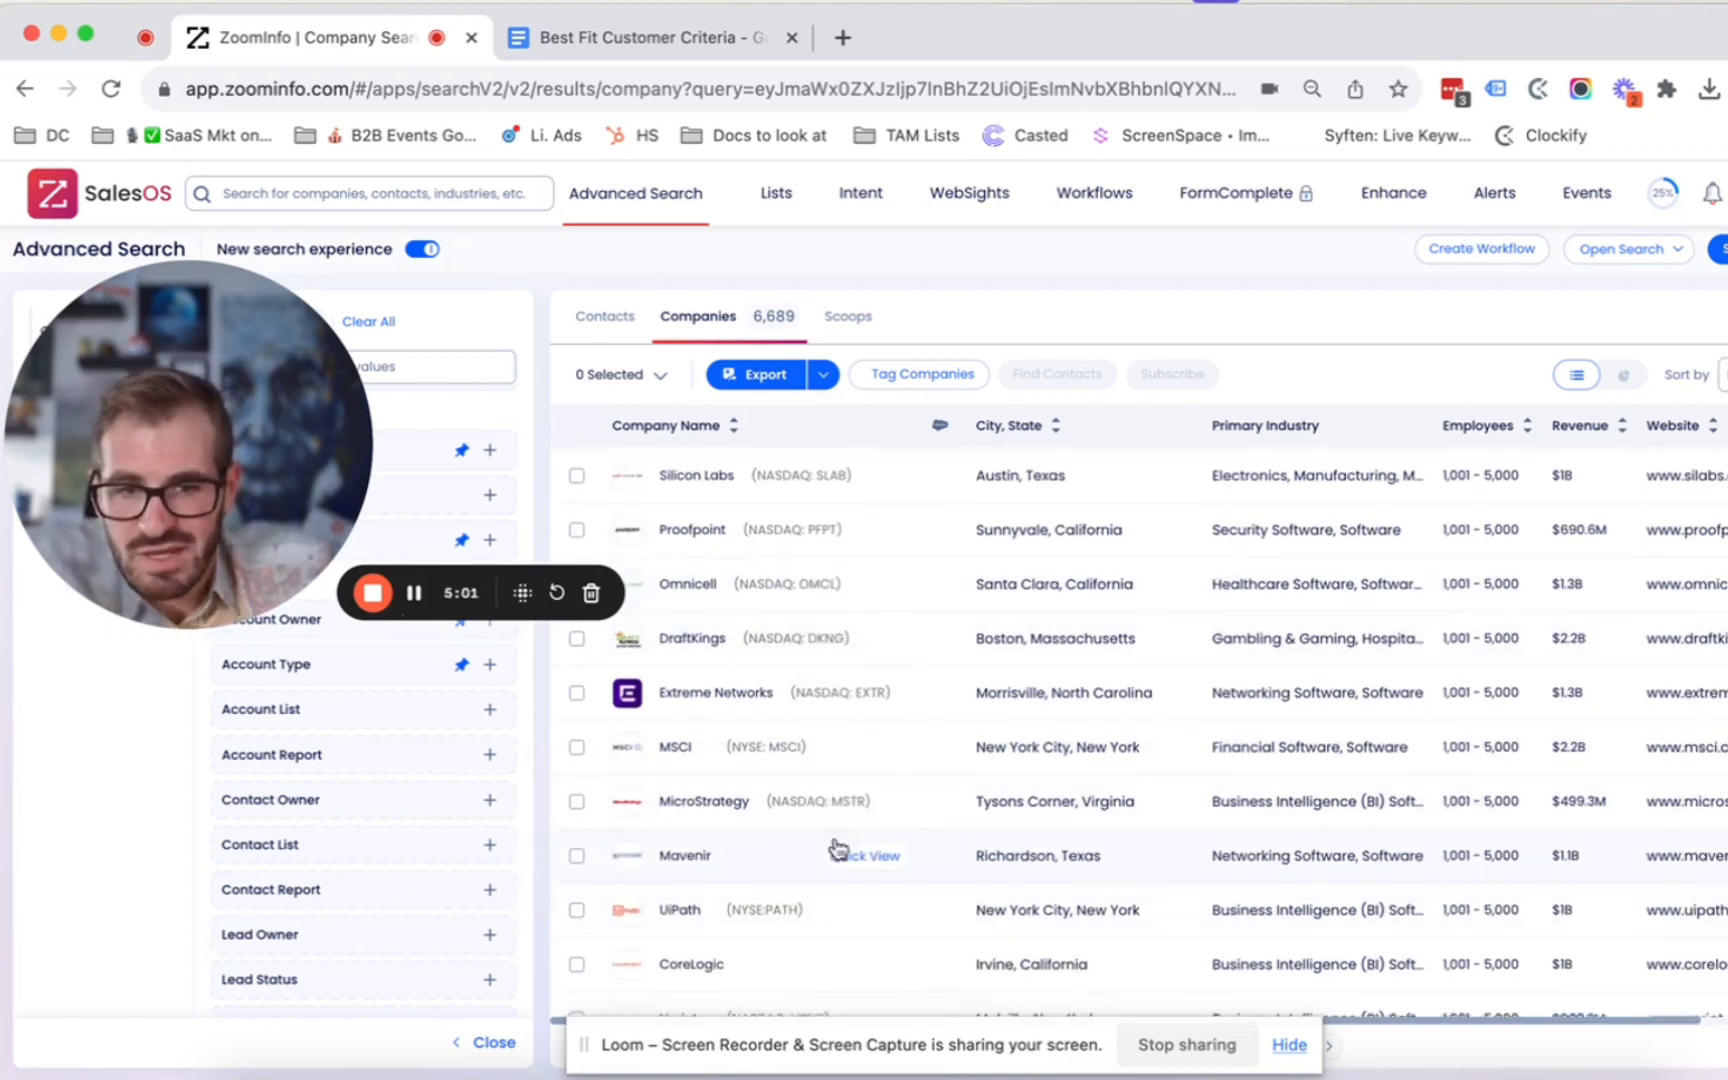
scroll(838, 848, down, 5)
scroll(838, 848, down, 3)
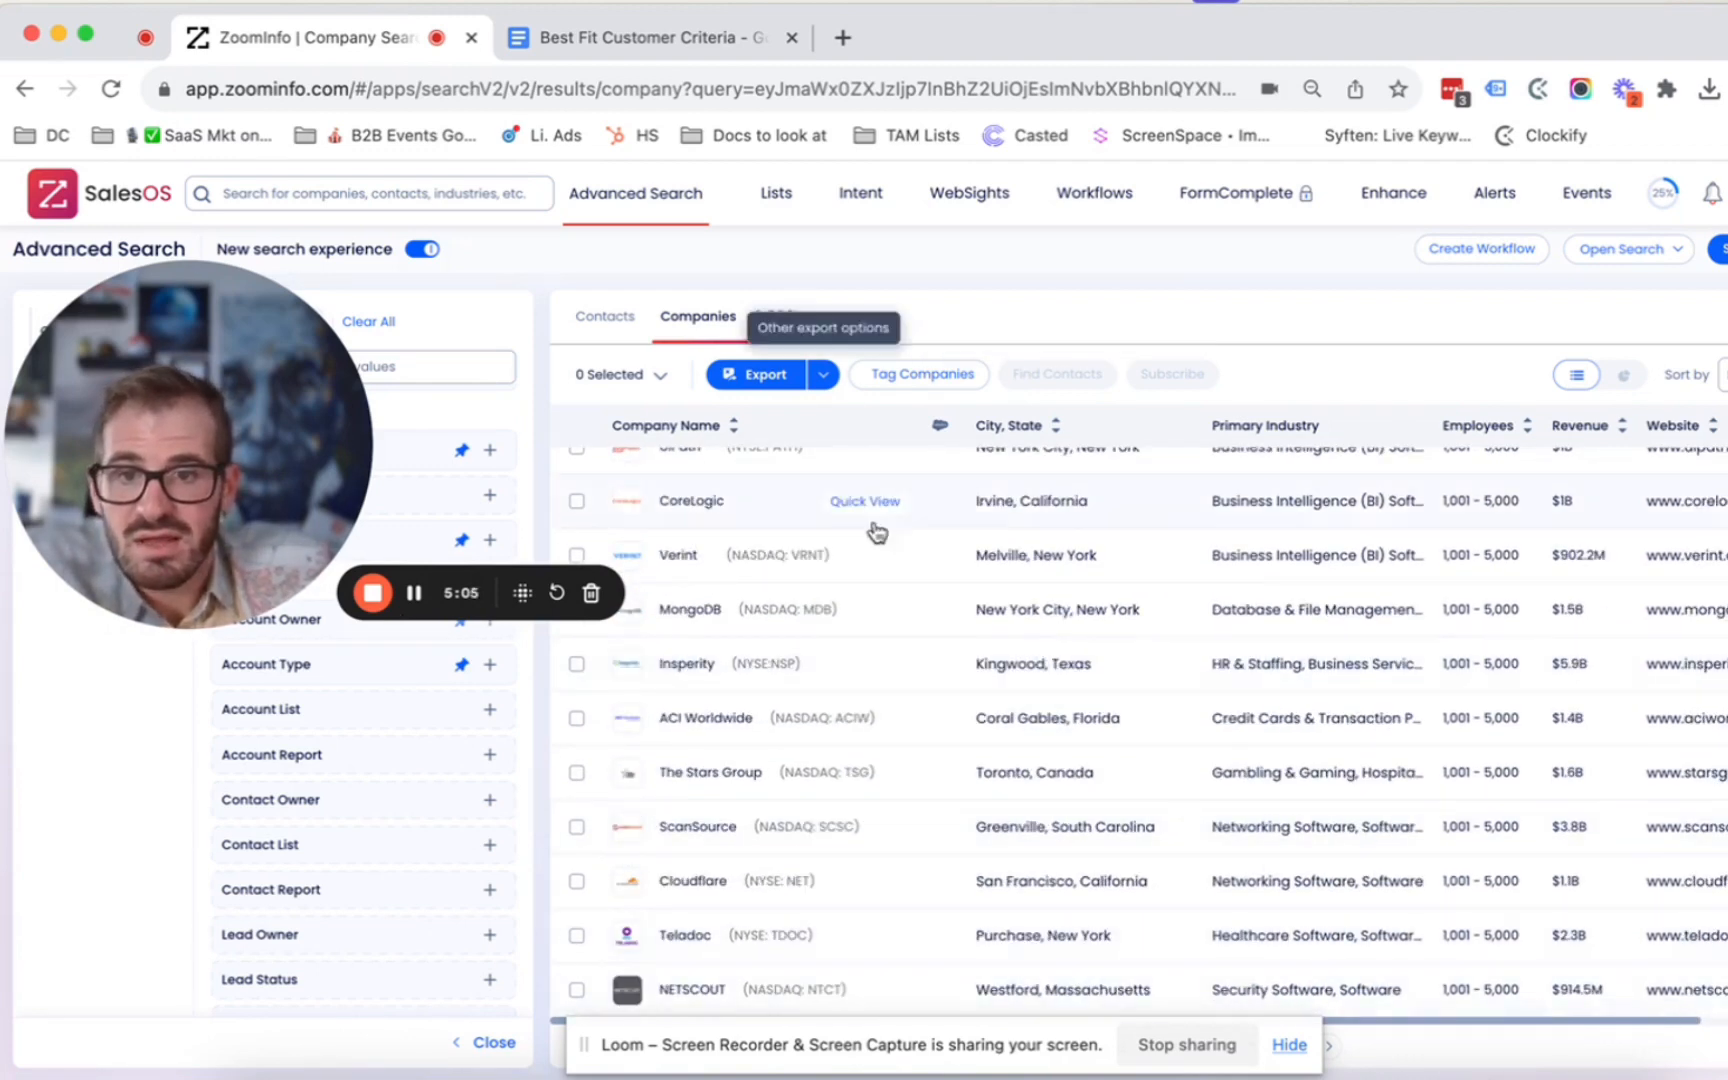
click(1057, 1065)
click(1123, 1048)
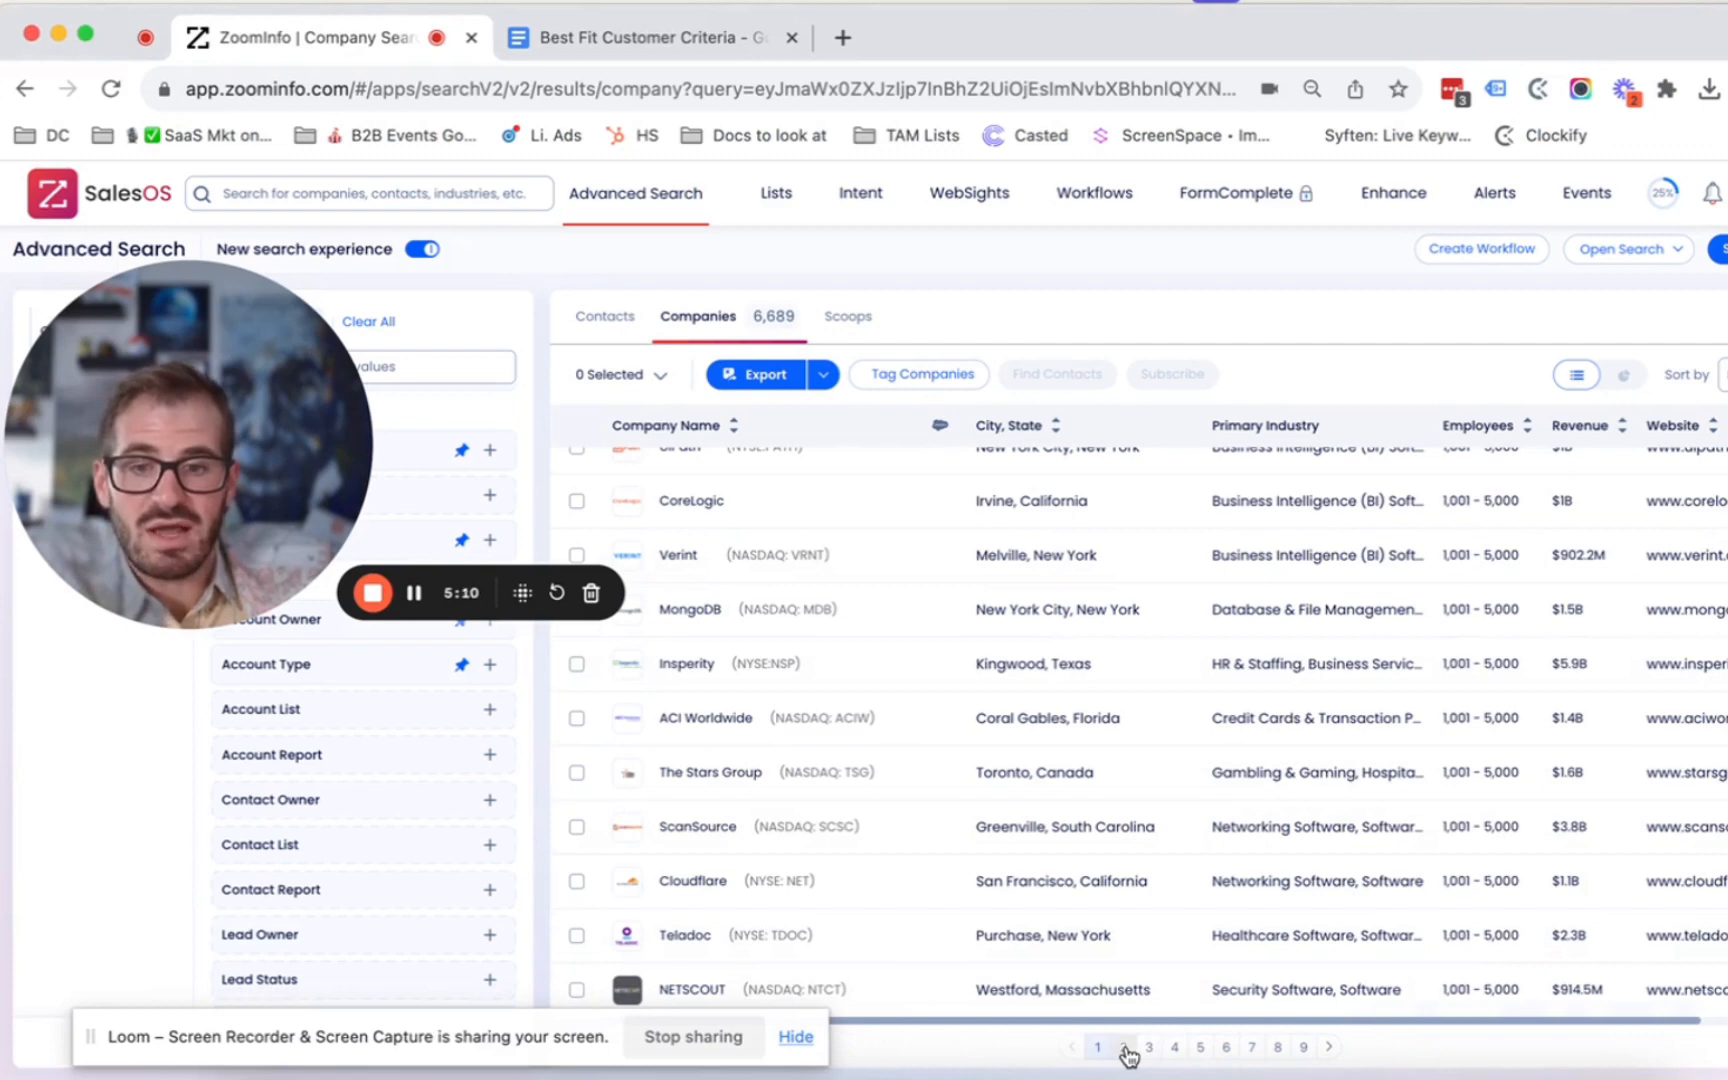
click(1124, 1048)
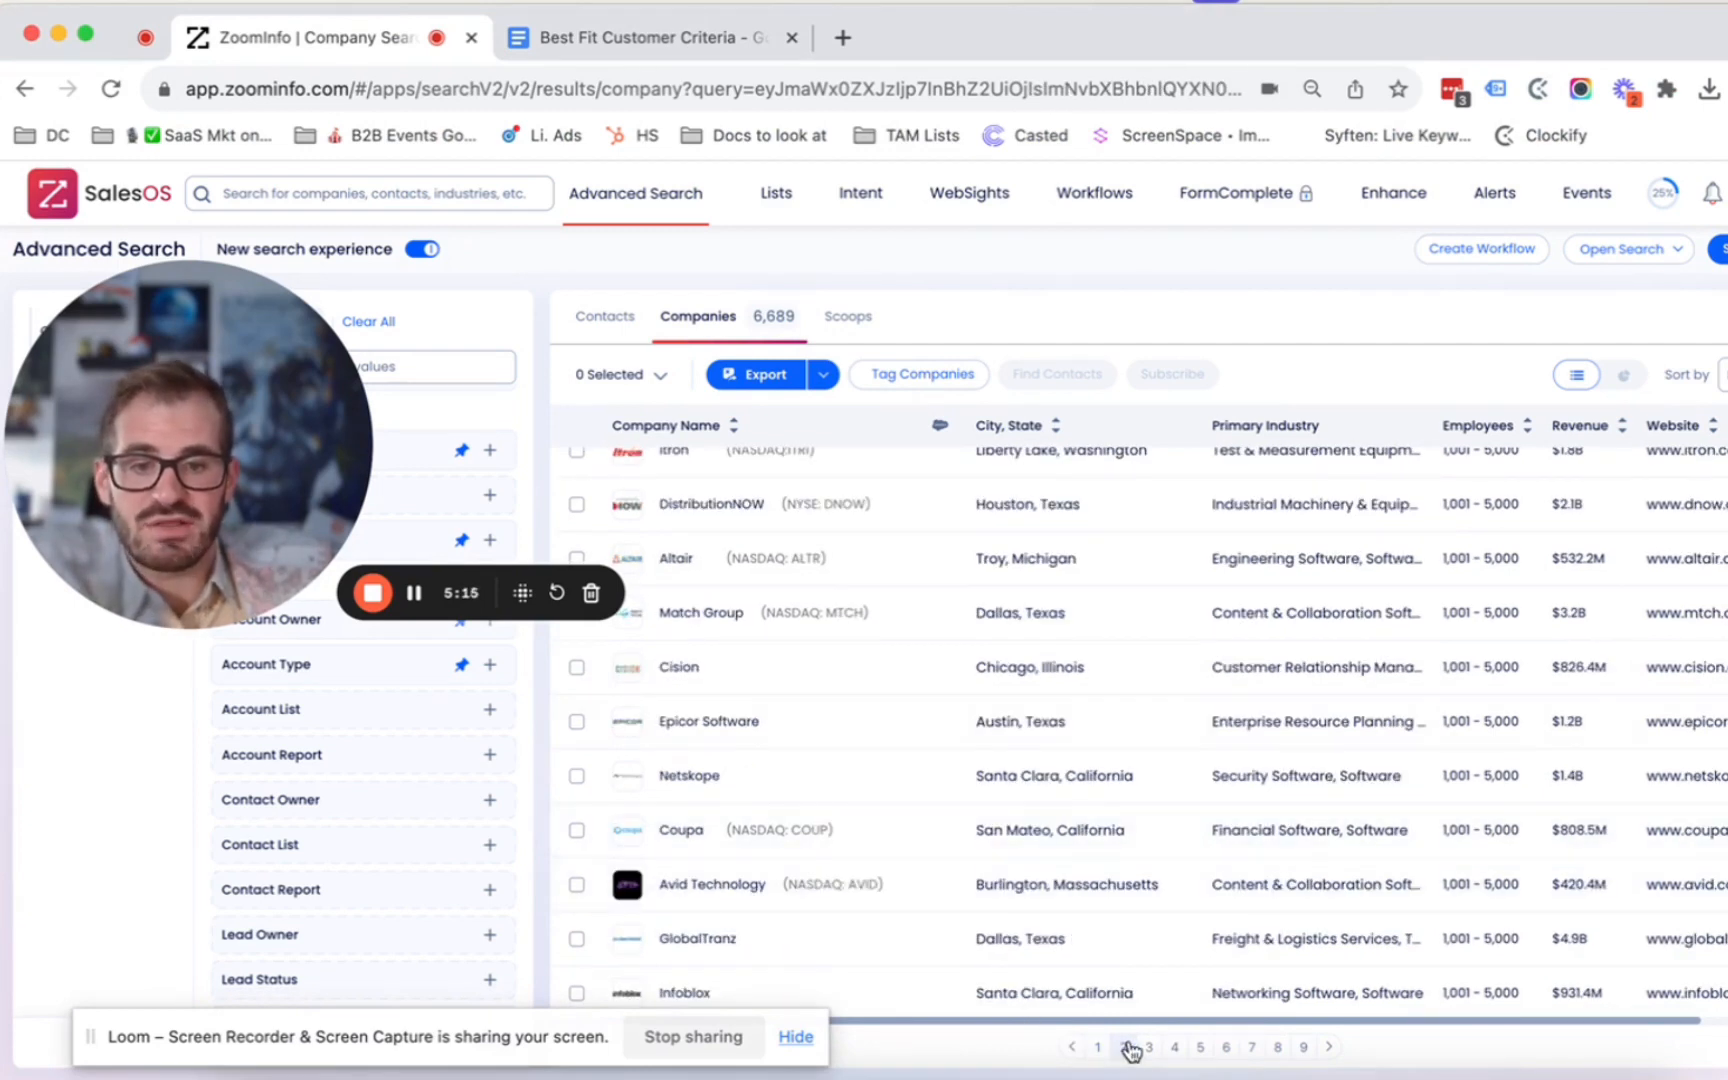
scroll(837, 868, down, 5)
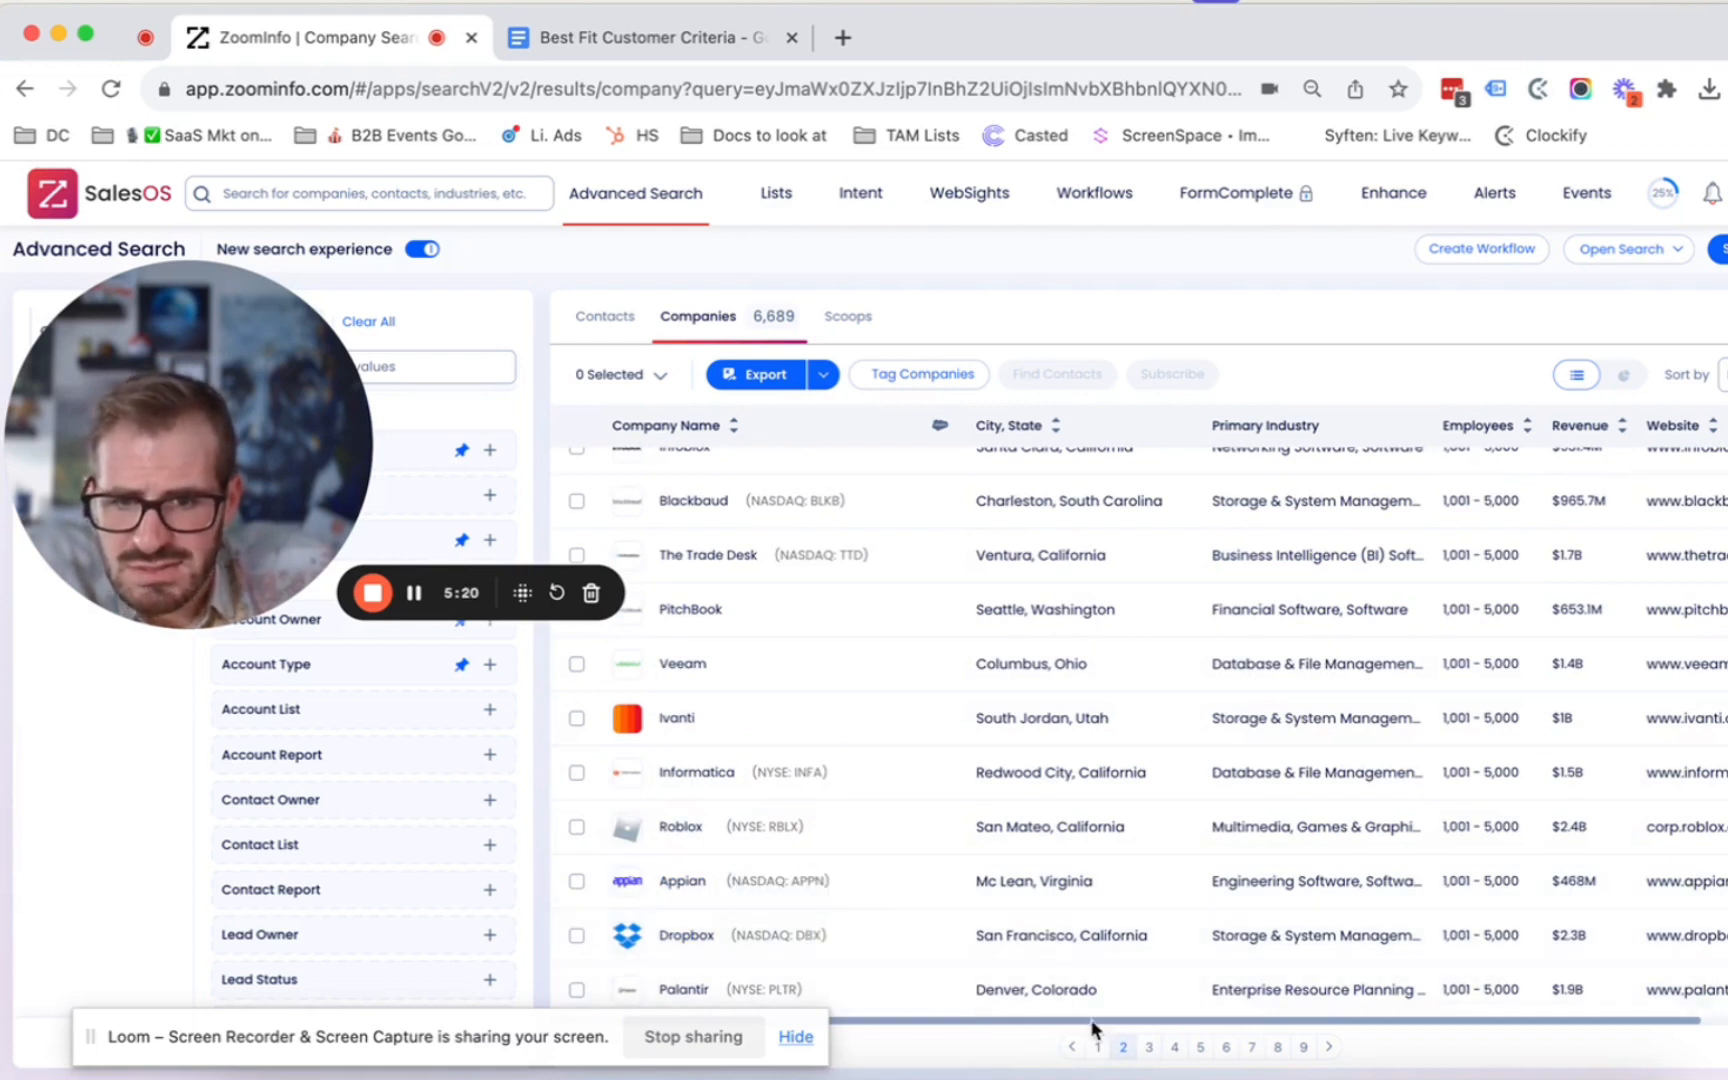
click(1148, 1048)
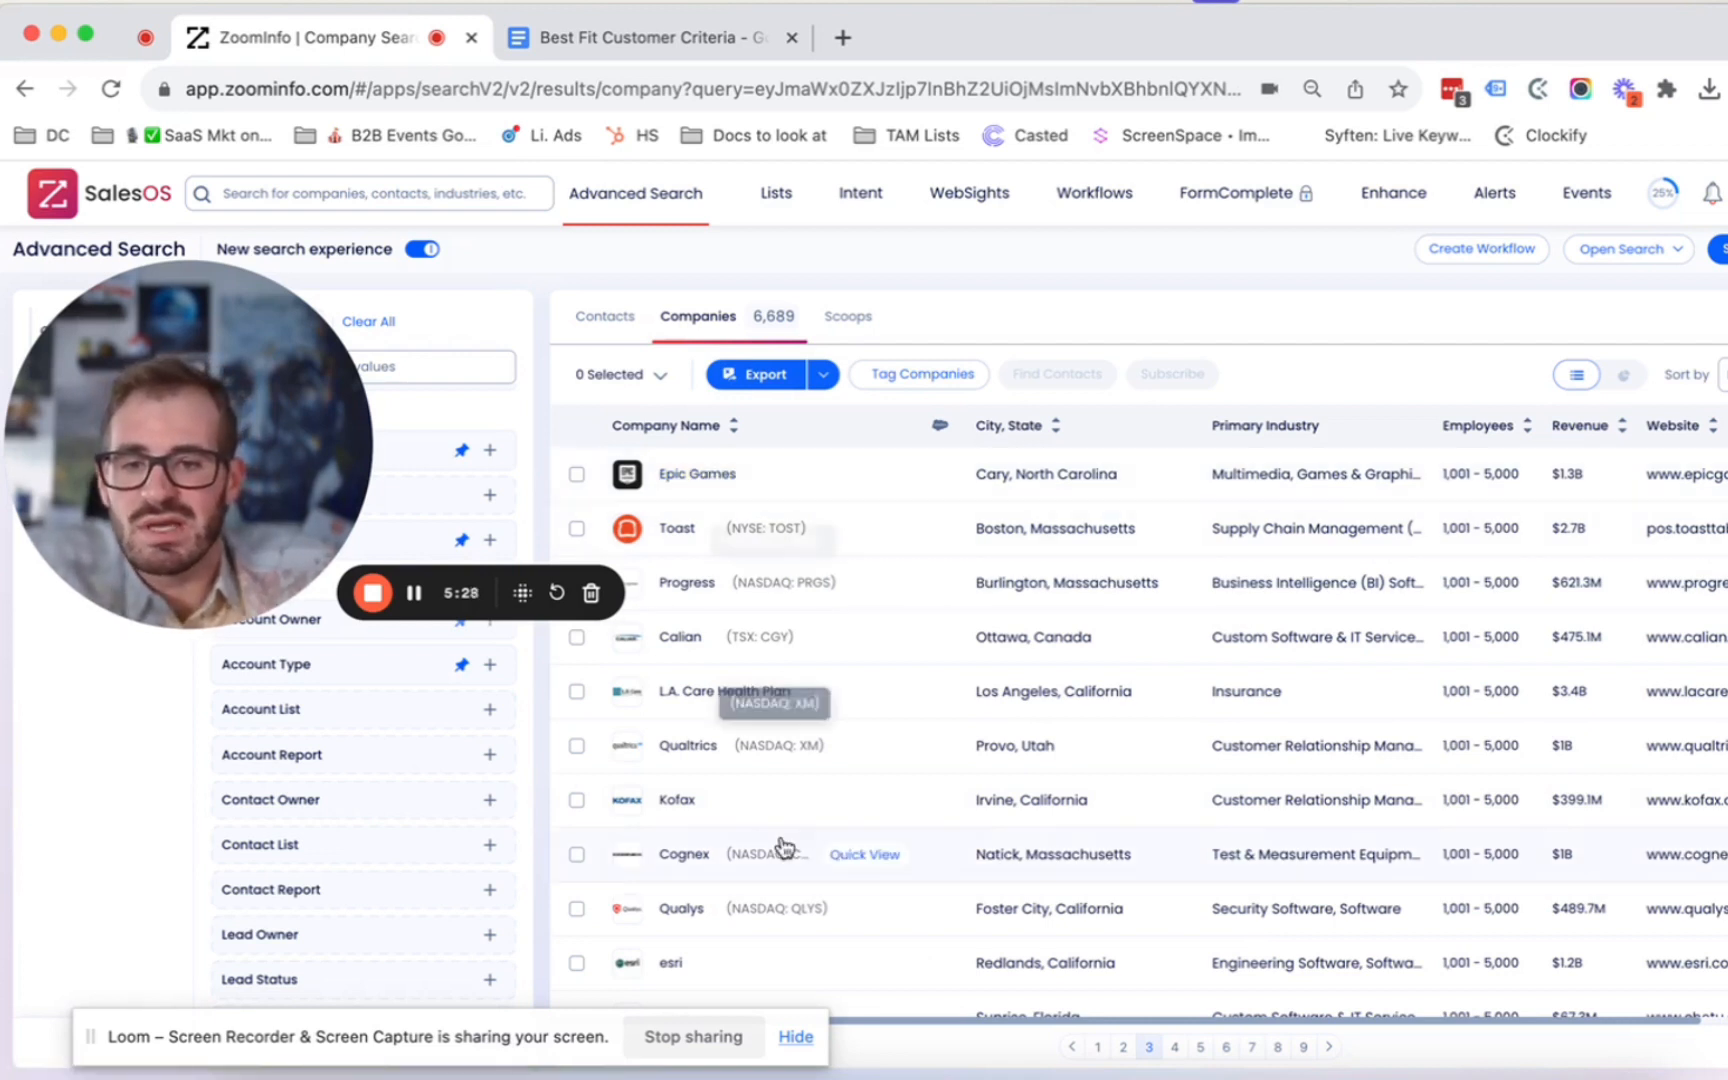
scroll(878, 962, down, 1)
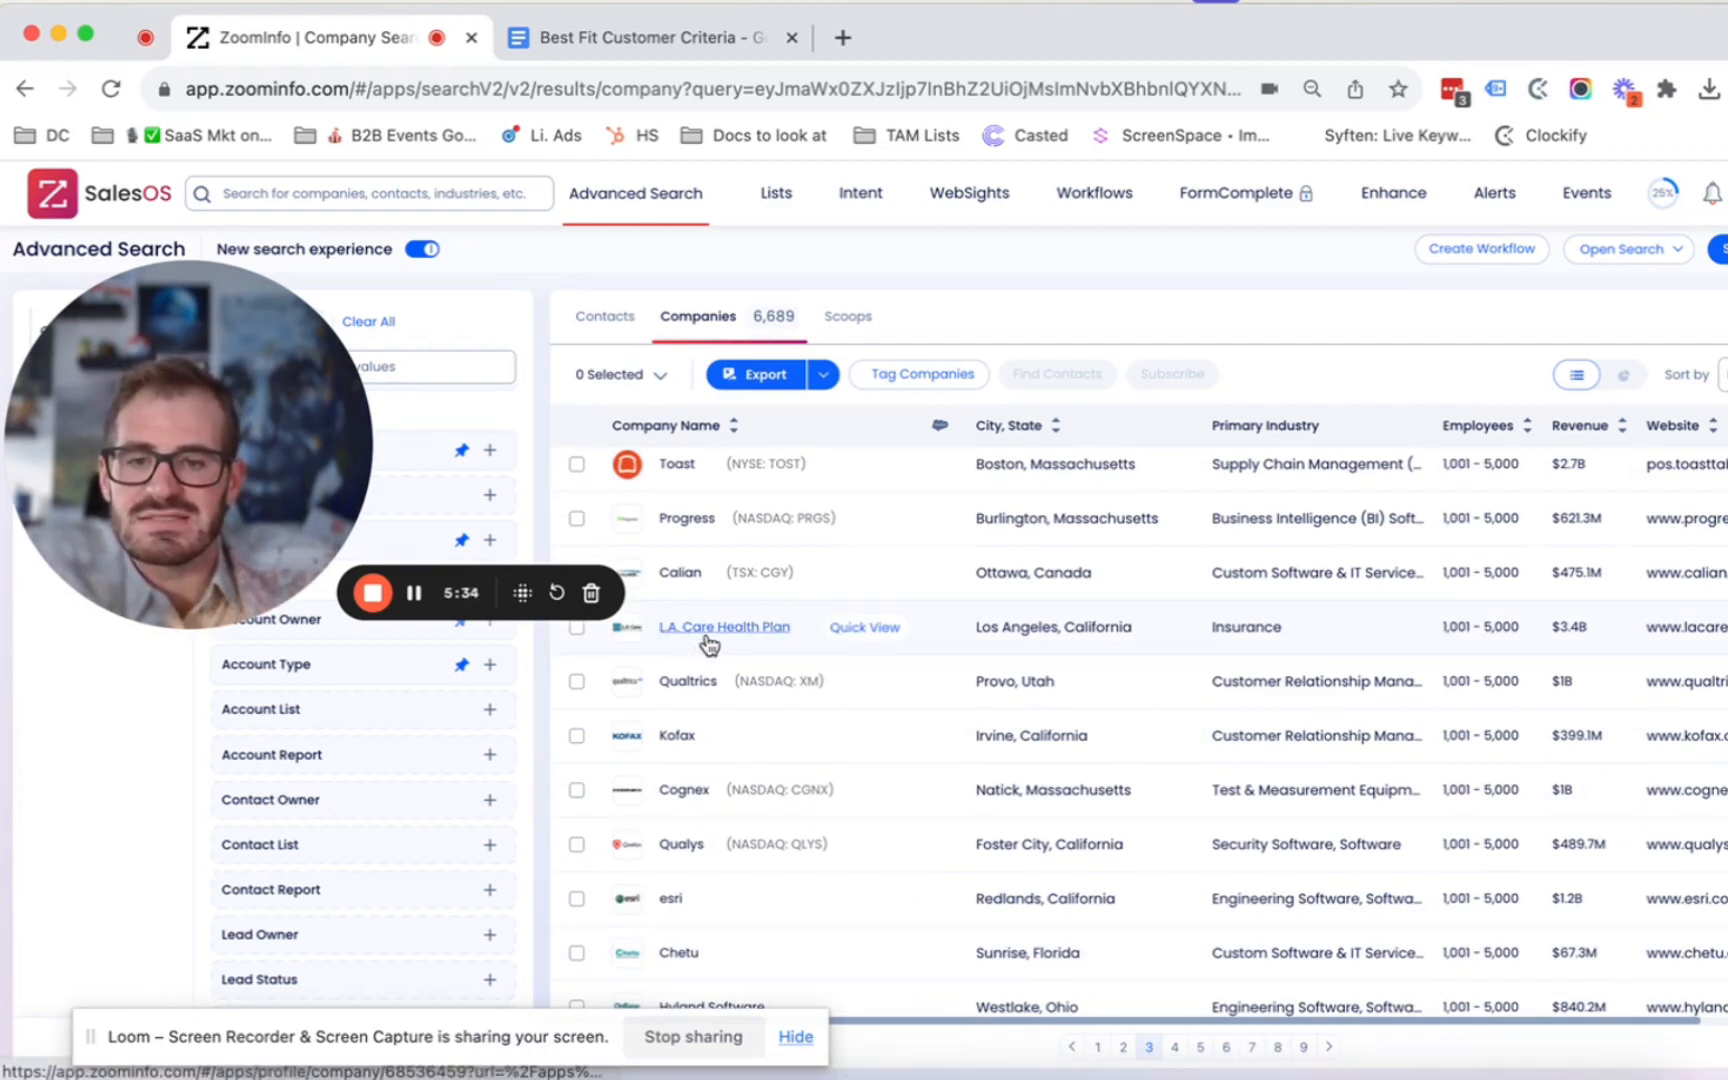
scroll(714, 770, down, 4)
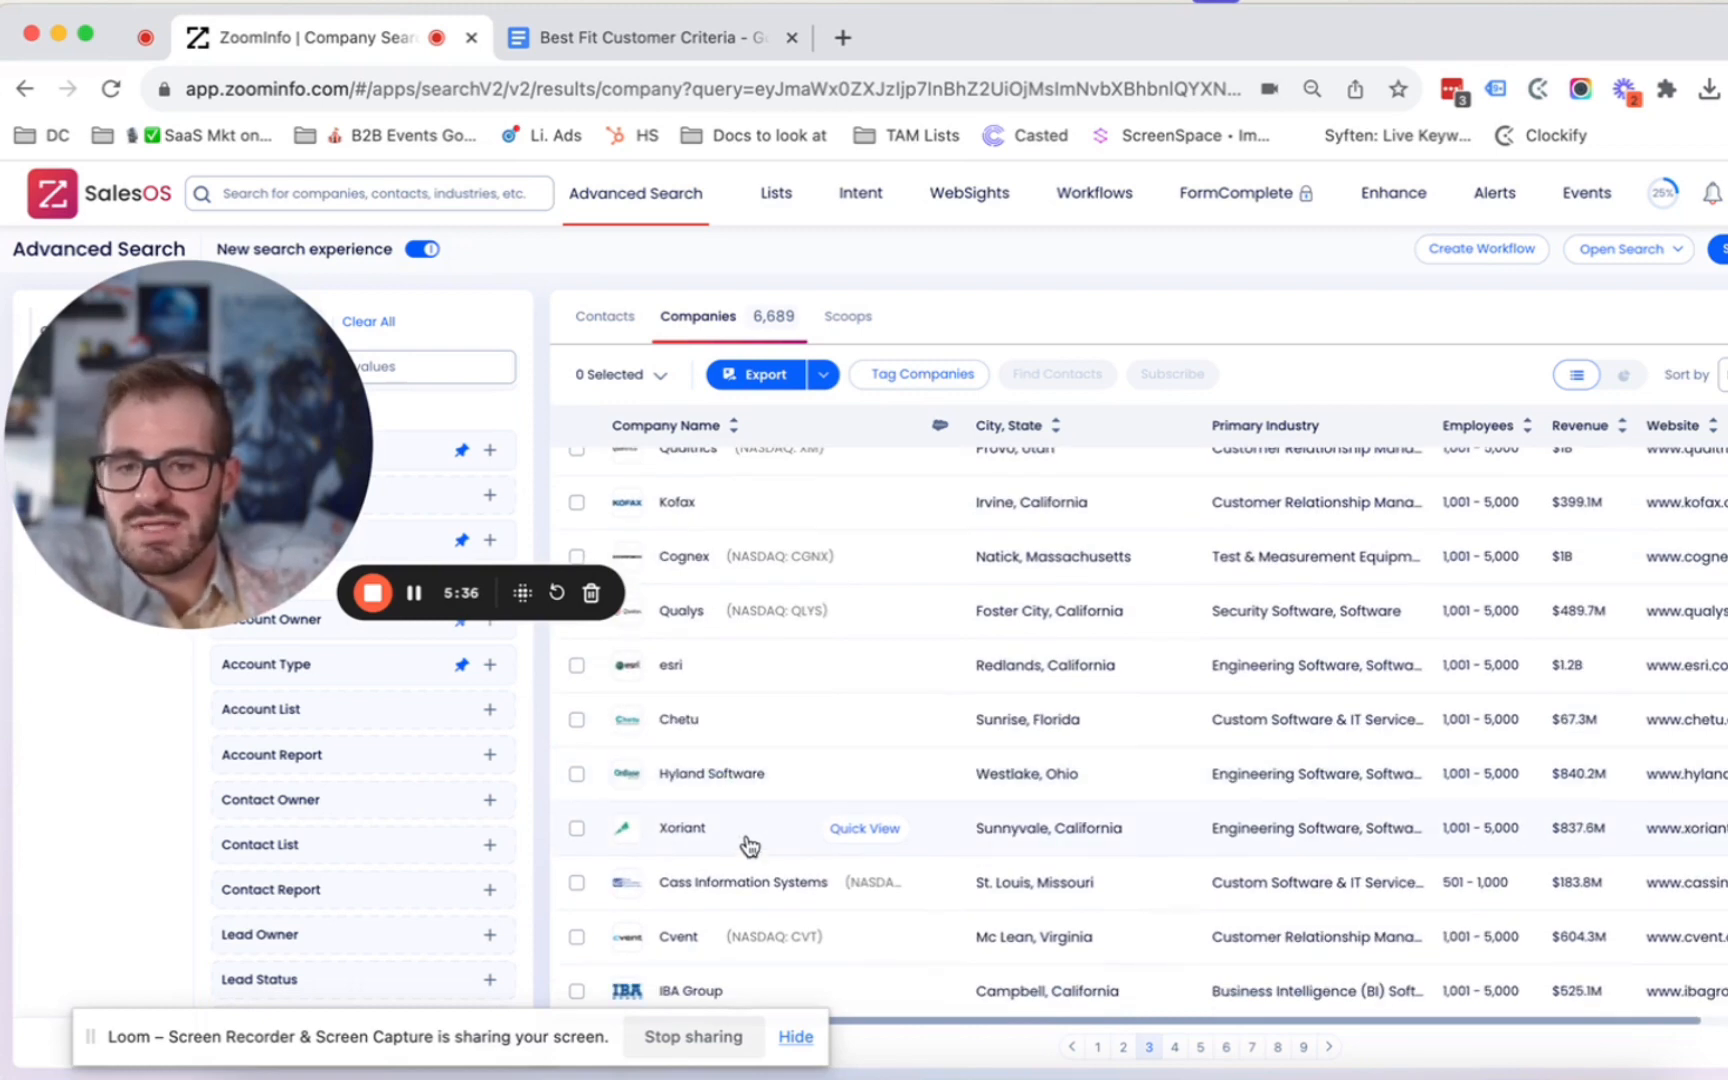
scroll(748, 845, down, 5)
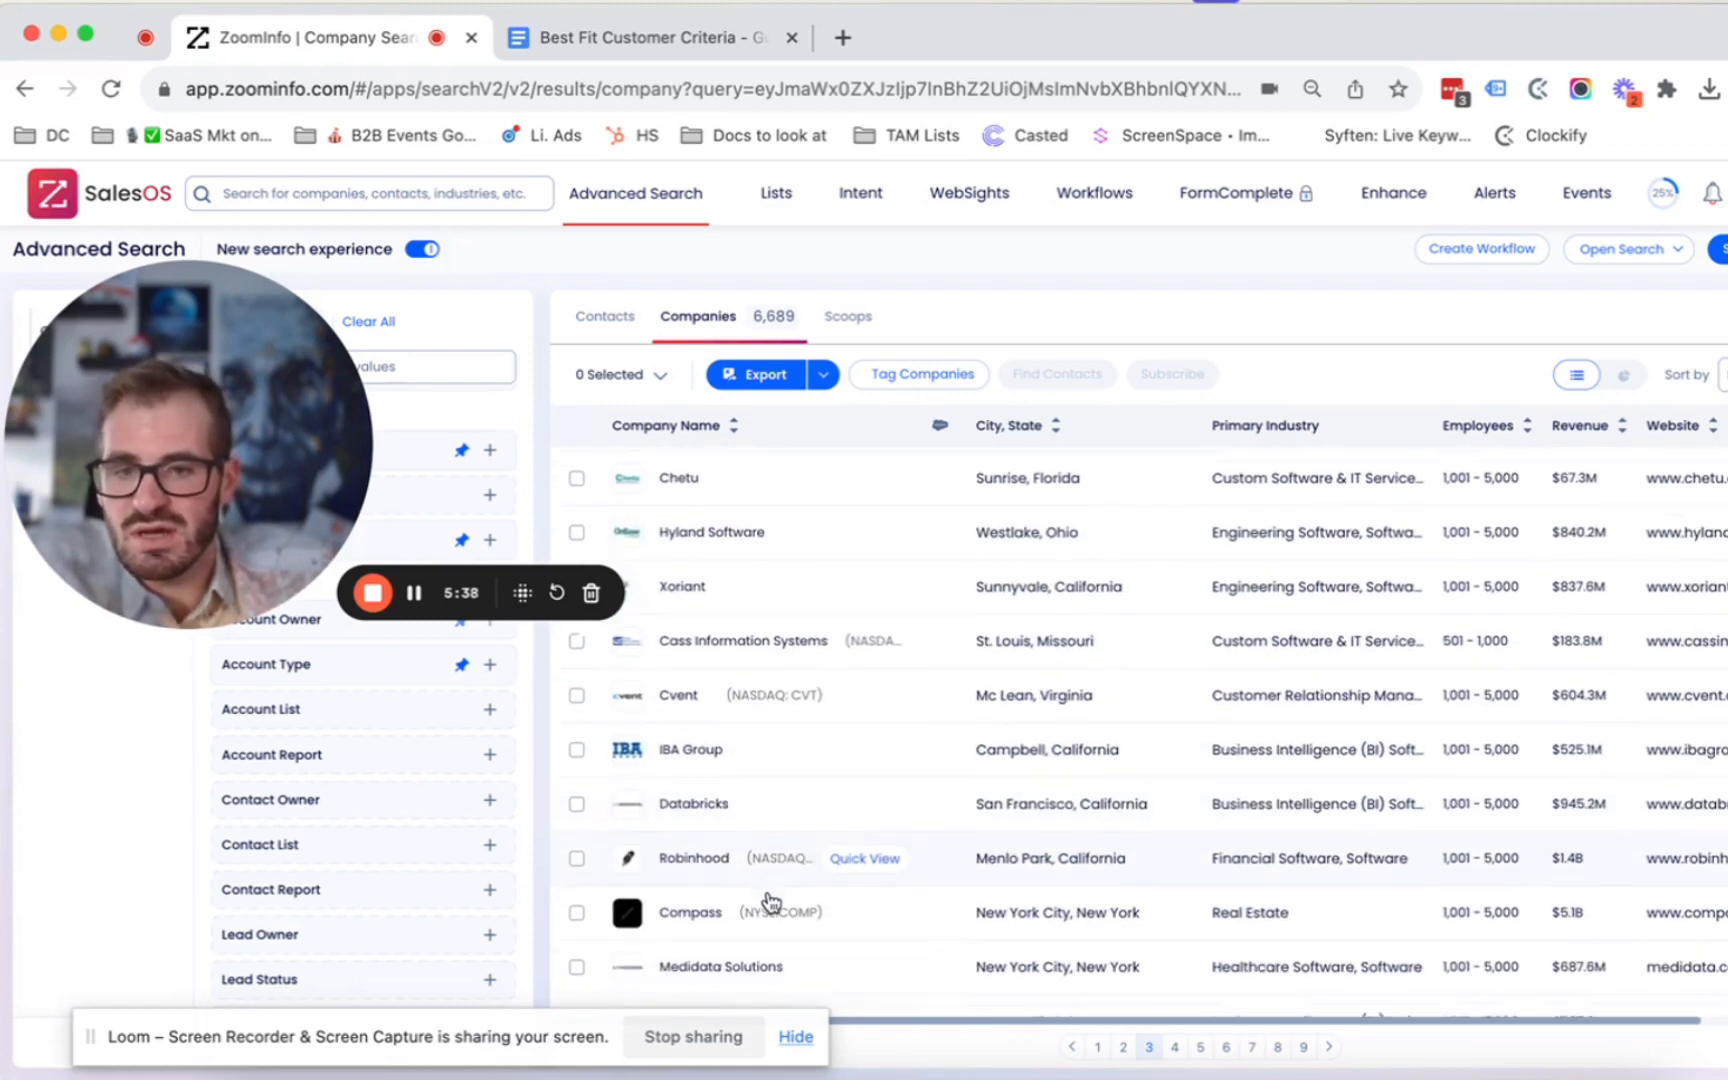
scroll(770, 902, down, 2)
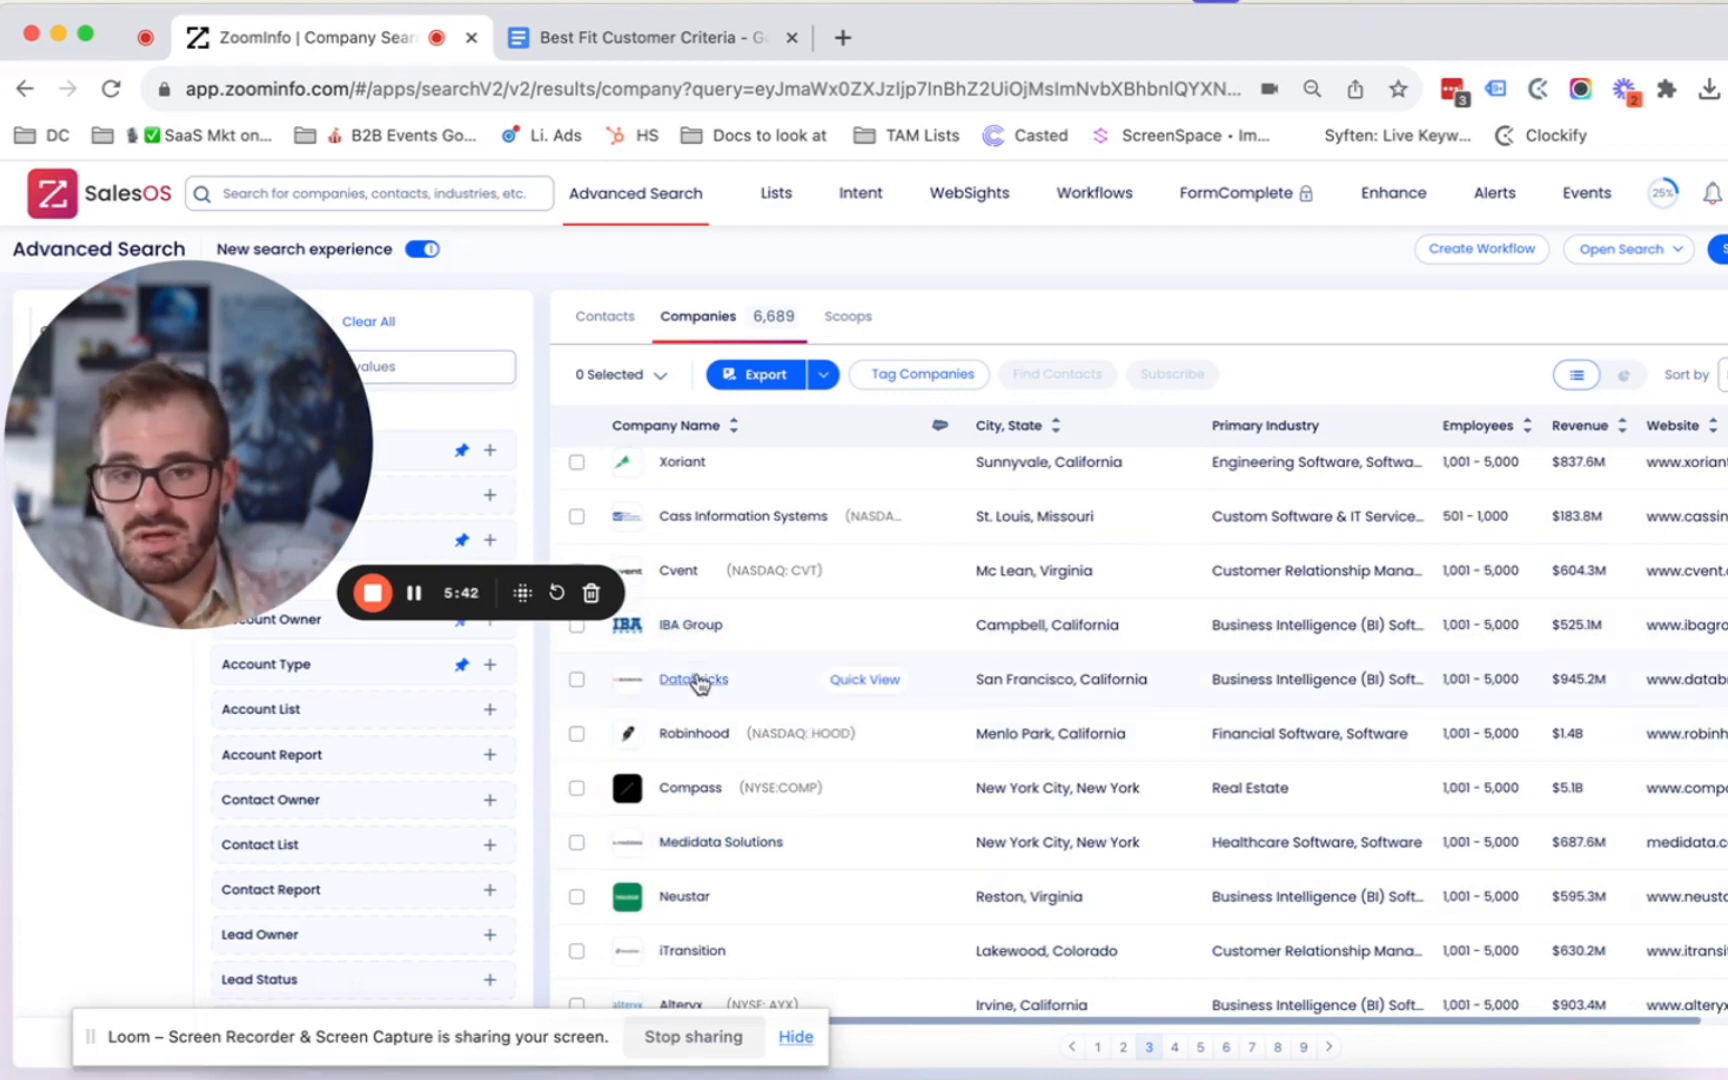
scroll(763, 896, down, 2)
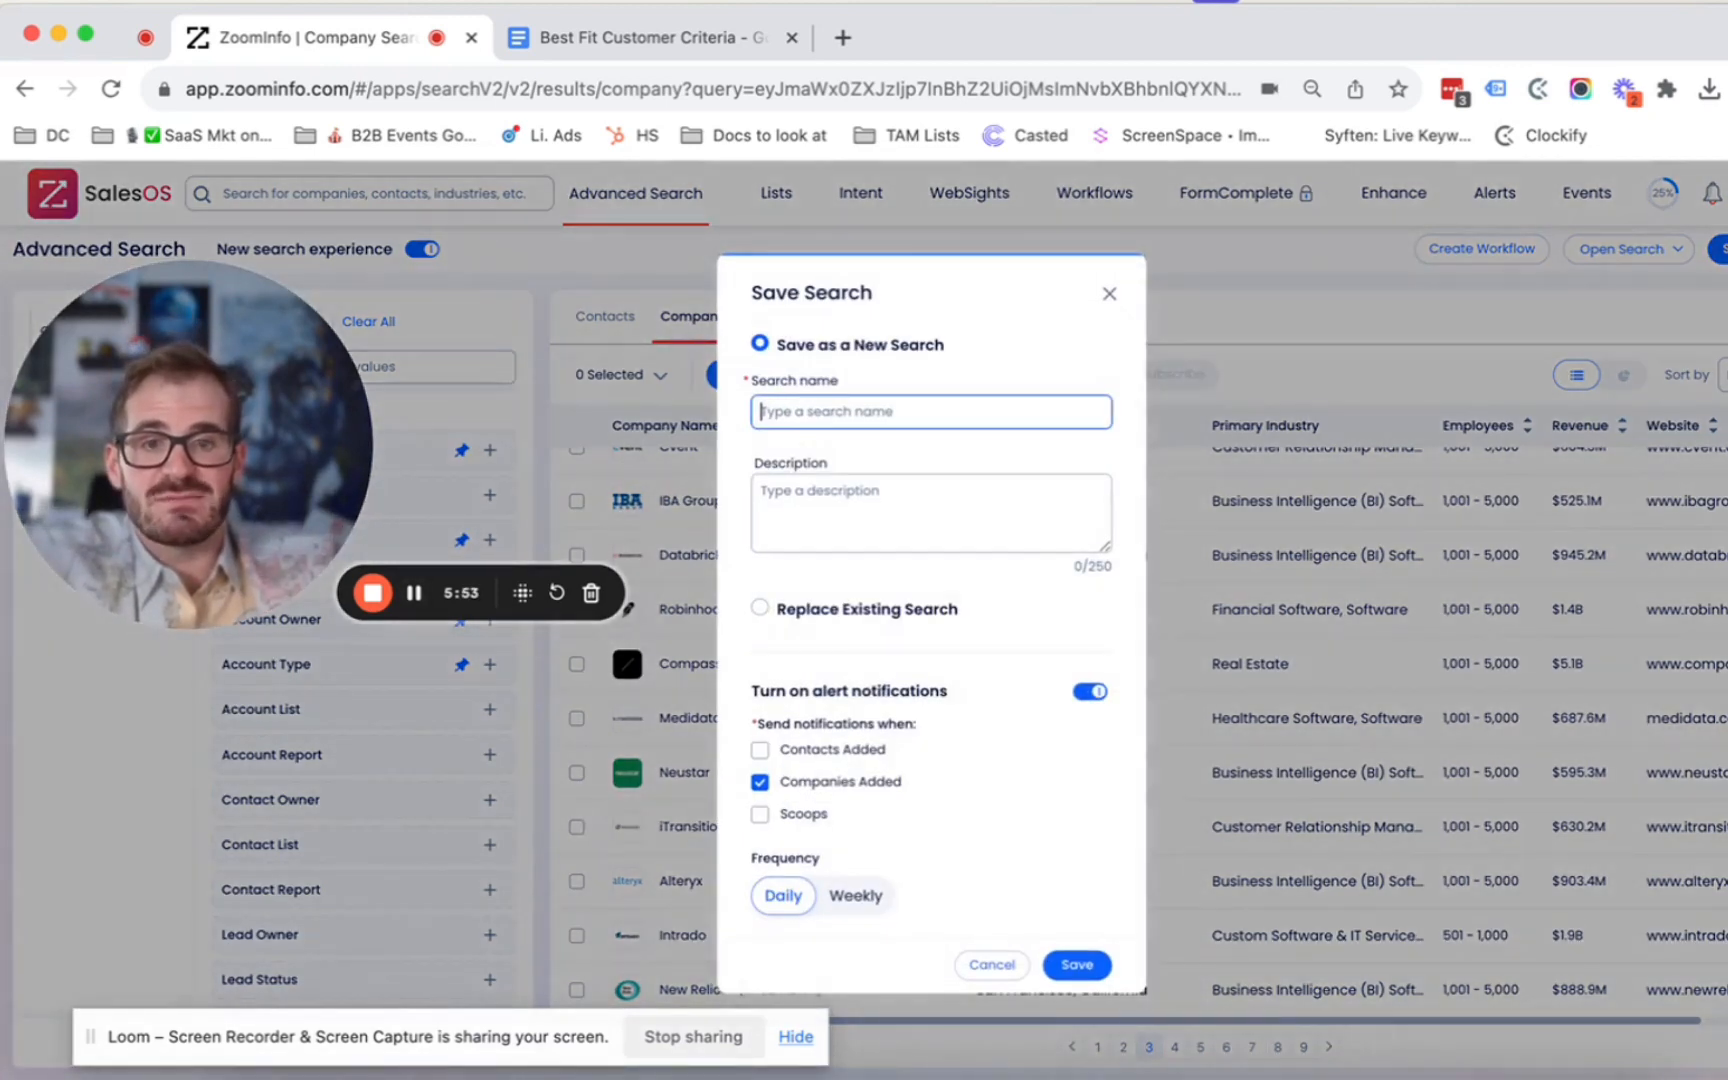
- Save the filters as a new search named "SaaS orgs 100 to 5k" with alert notifications turned off
text(SaaS orgs 100 to 5k)
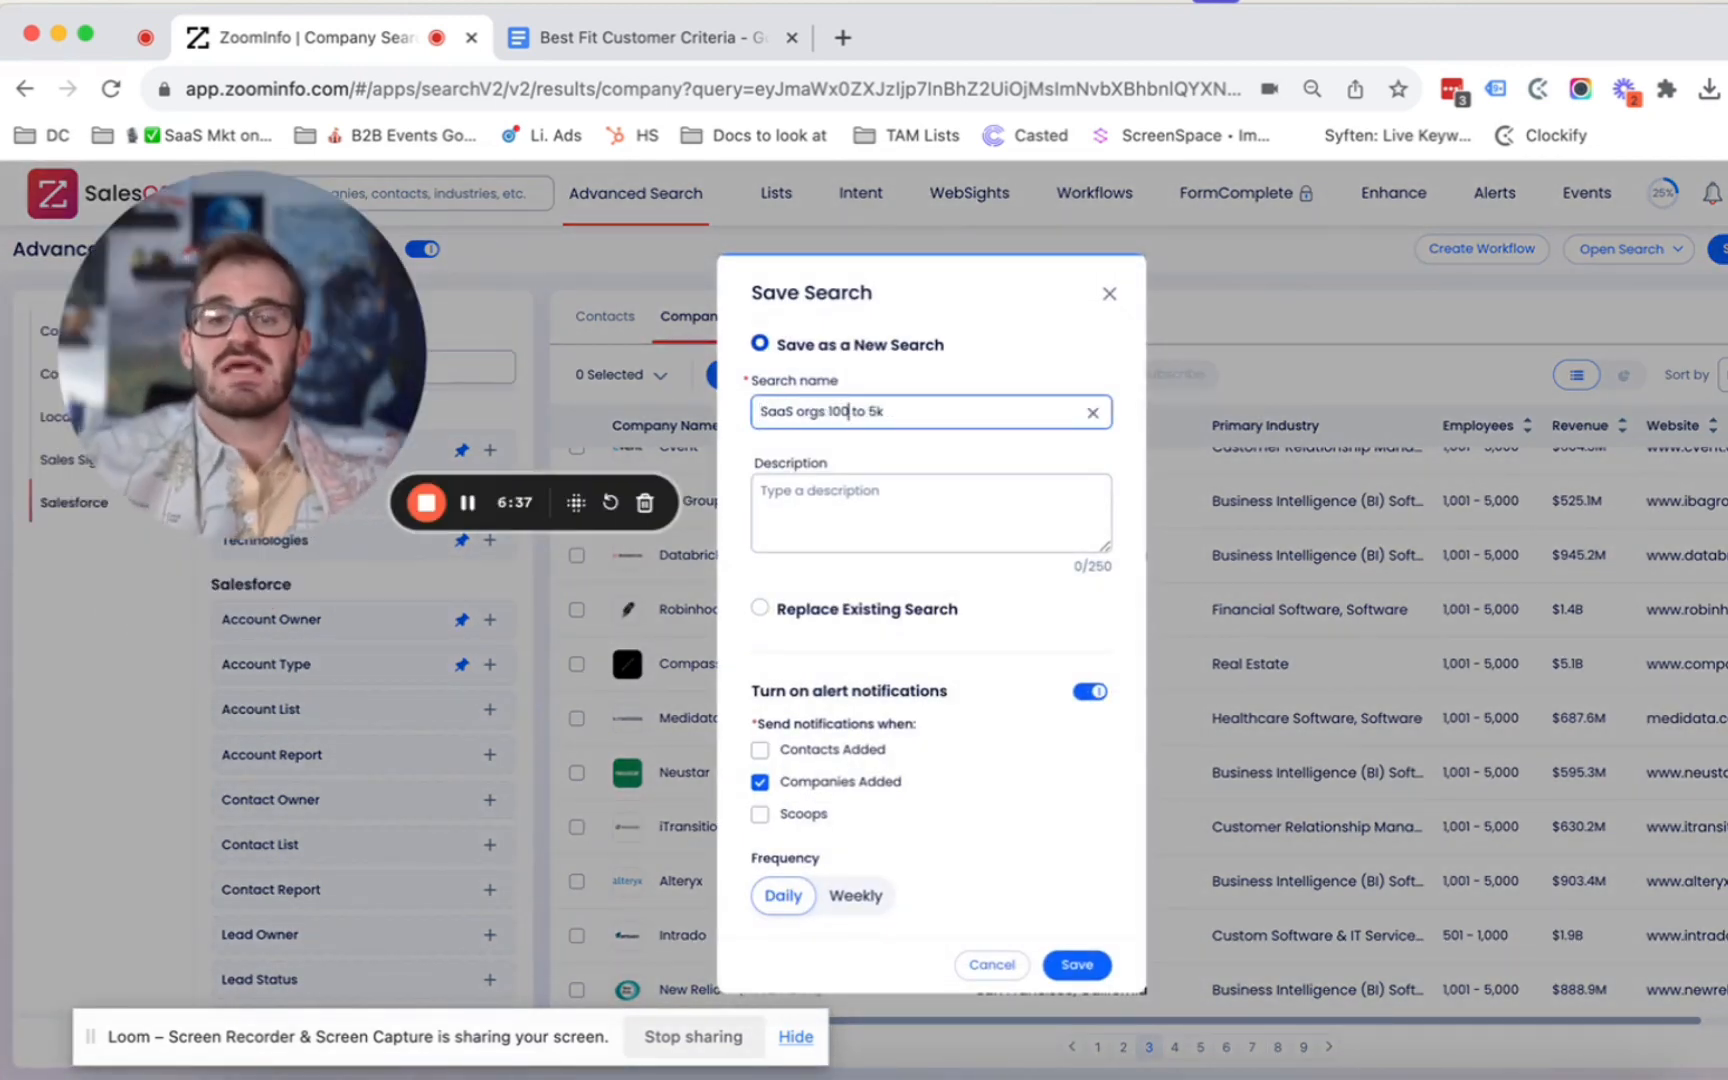
click(1091, 693)
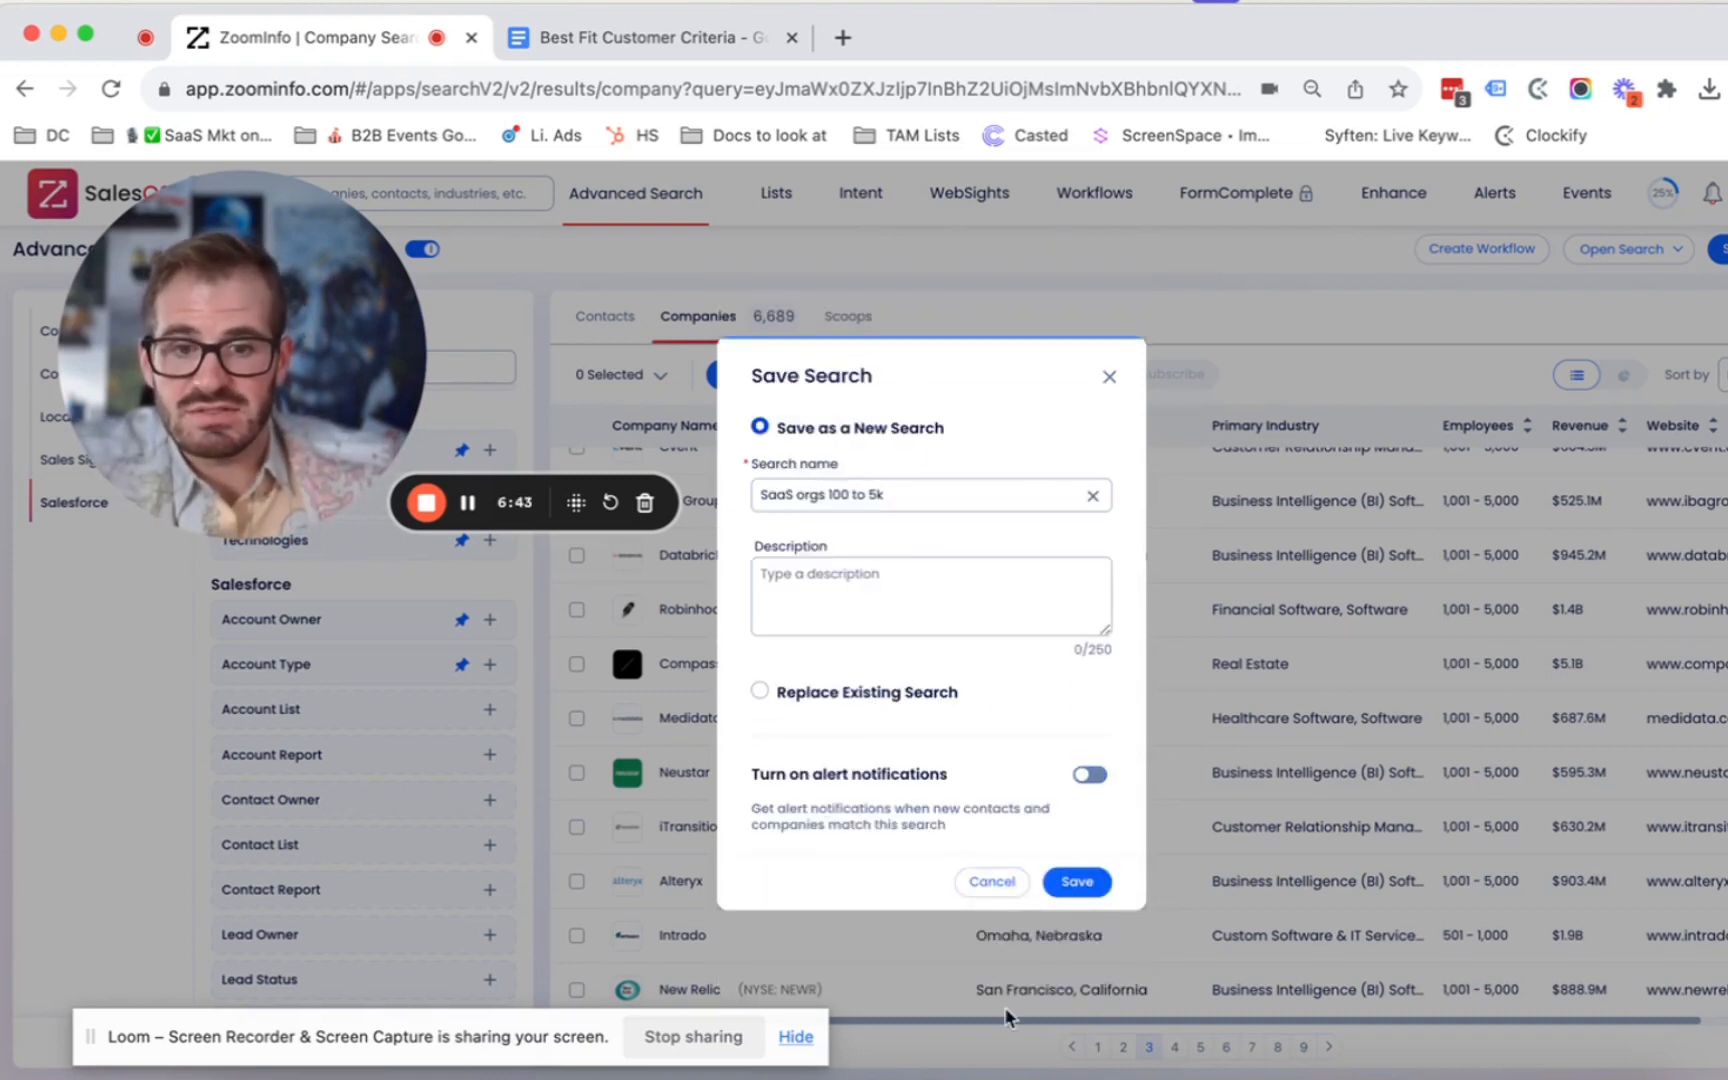
click(1070, 882)
key(ctrl+Tab)
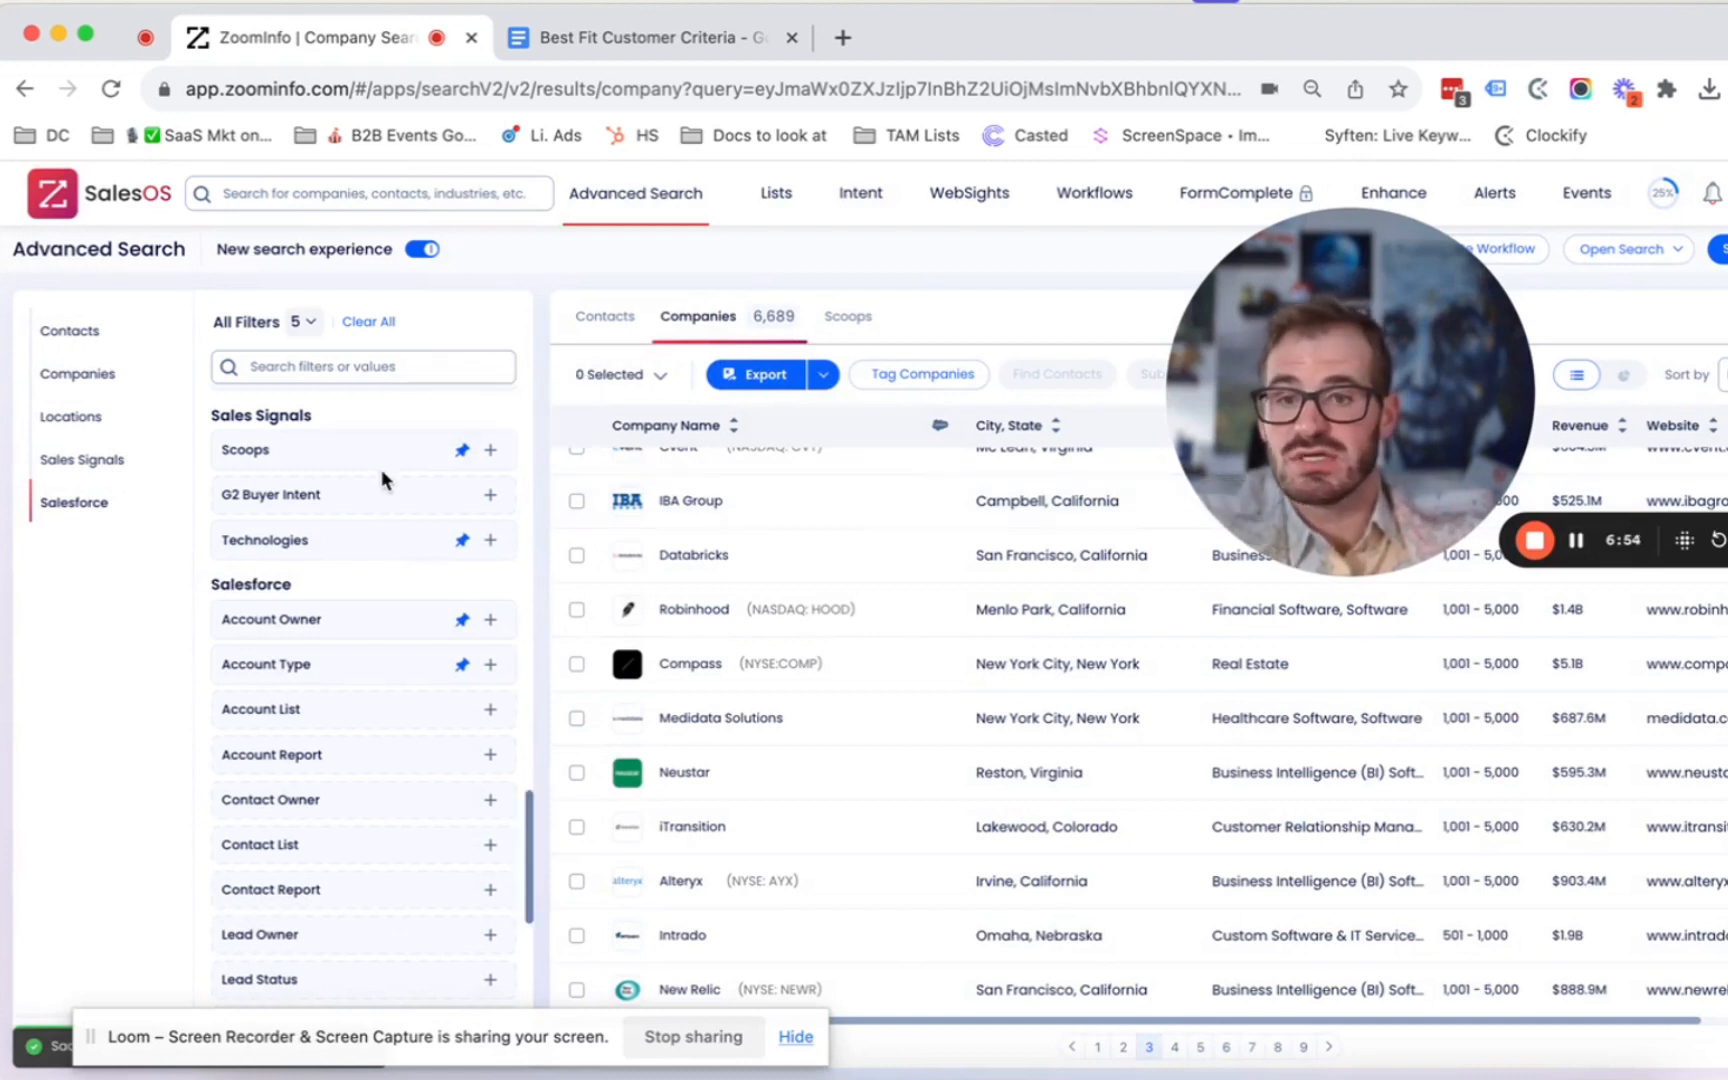
- Remove the 100 - 5K Employee Count filter while keeping the other company filters
scroll(433, 588, down, 5)
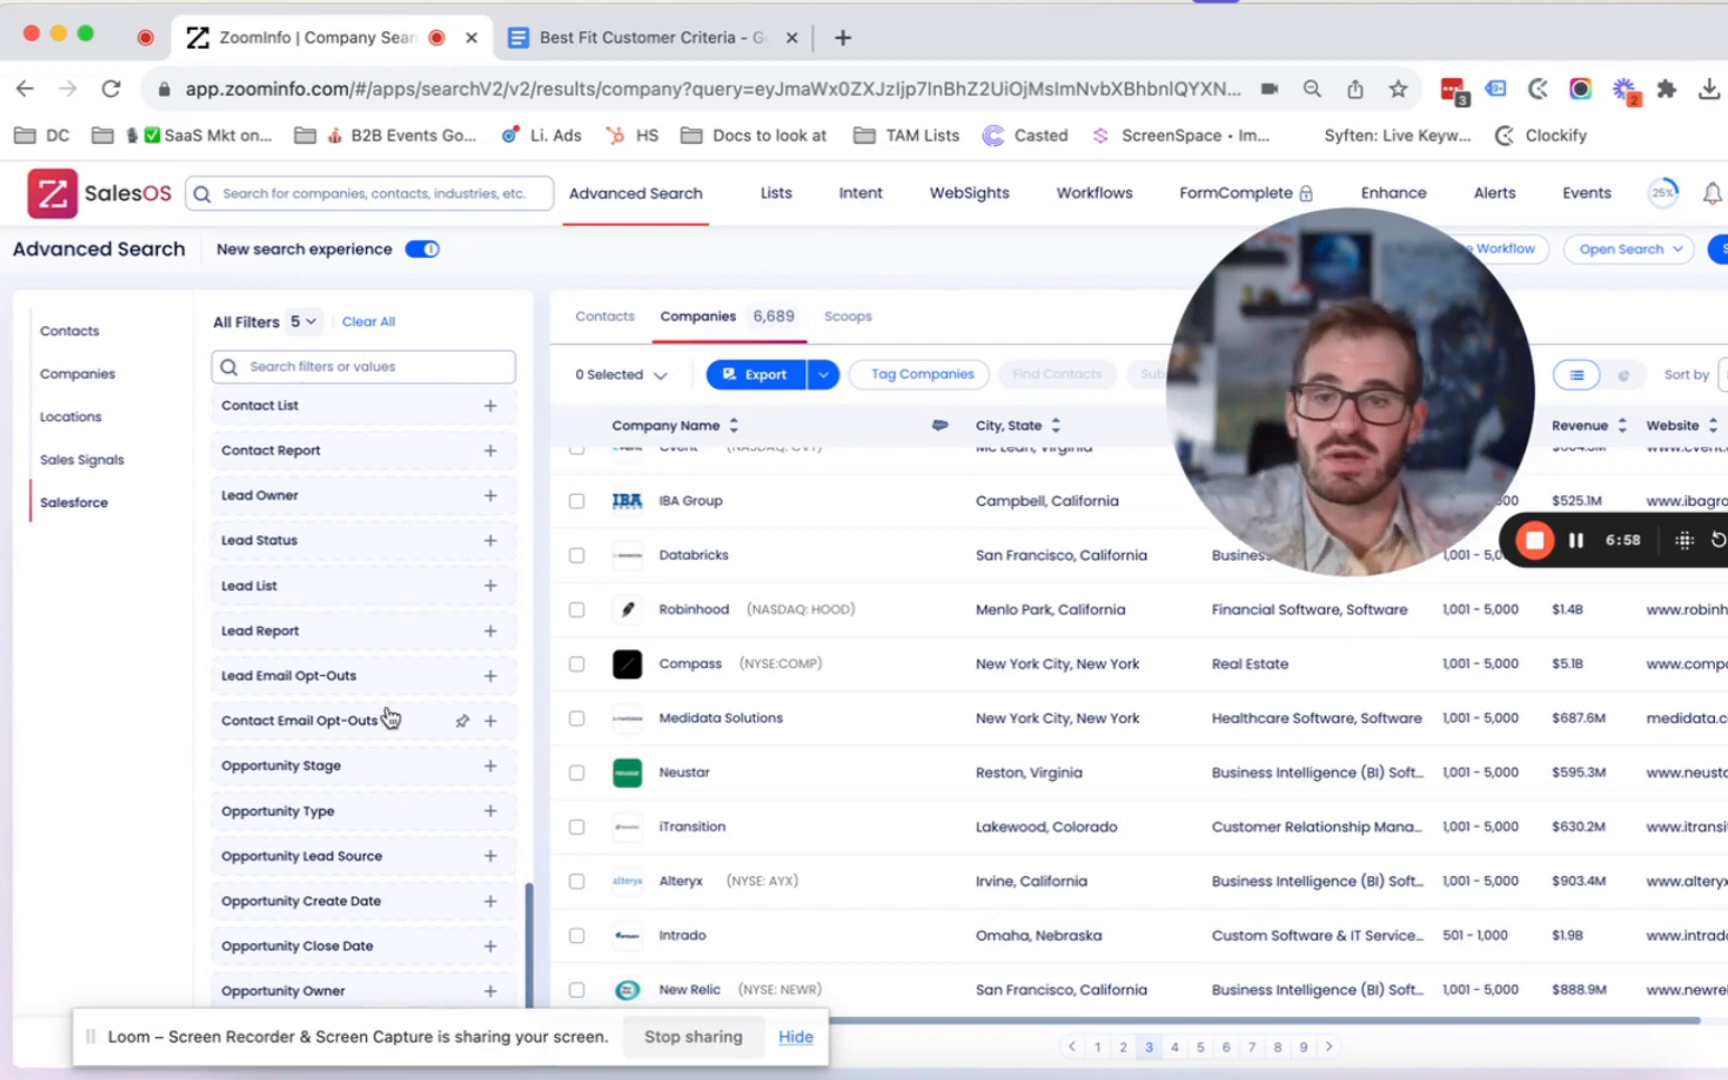
scroll(389, 714, up, 10)
scroll(389, 714, down, 4)
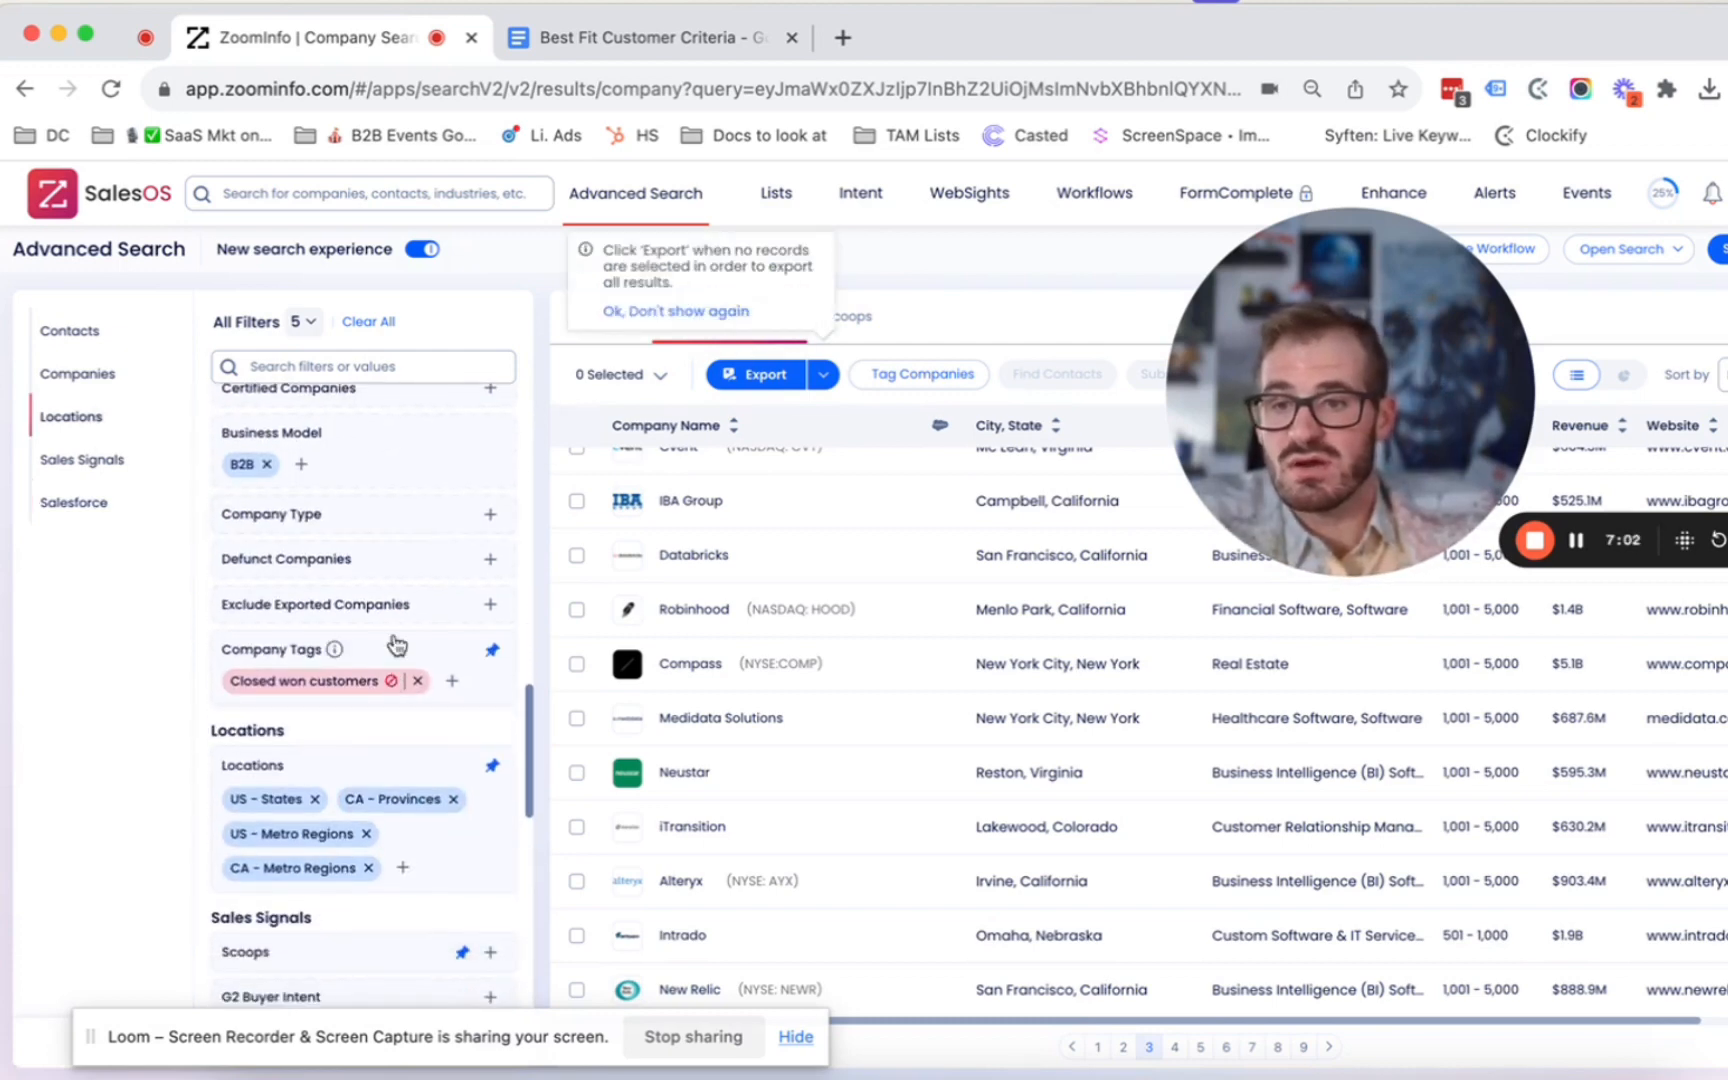
scroll(378, 717, down, 5)
scroll(441, 590, up, 8)
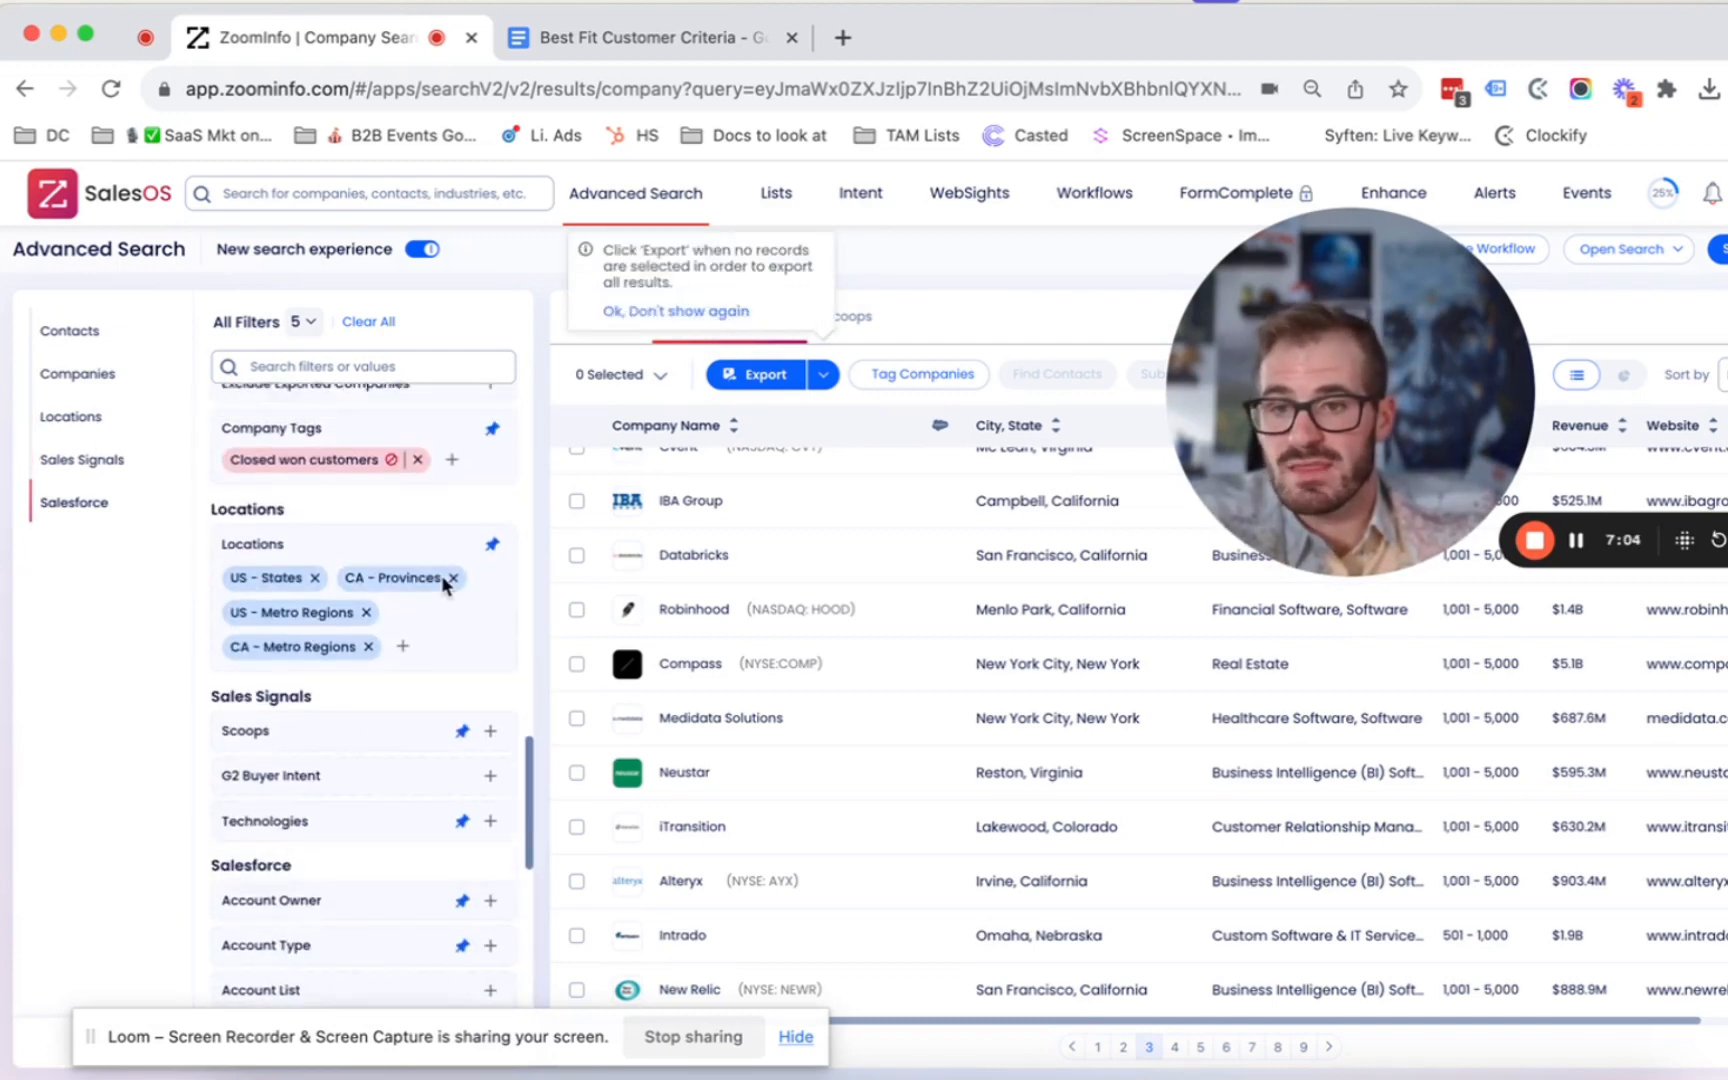
scroll(338, 800, up, 3)
scroll(366, 852, up, 3)
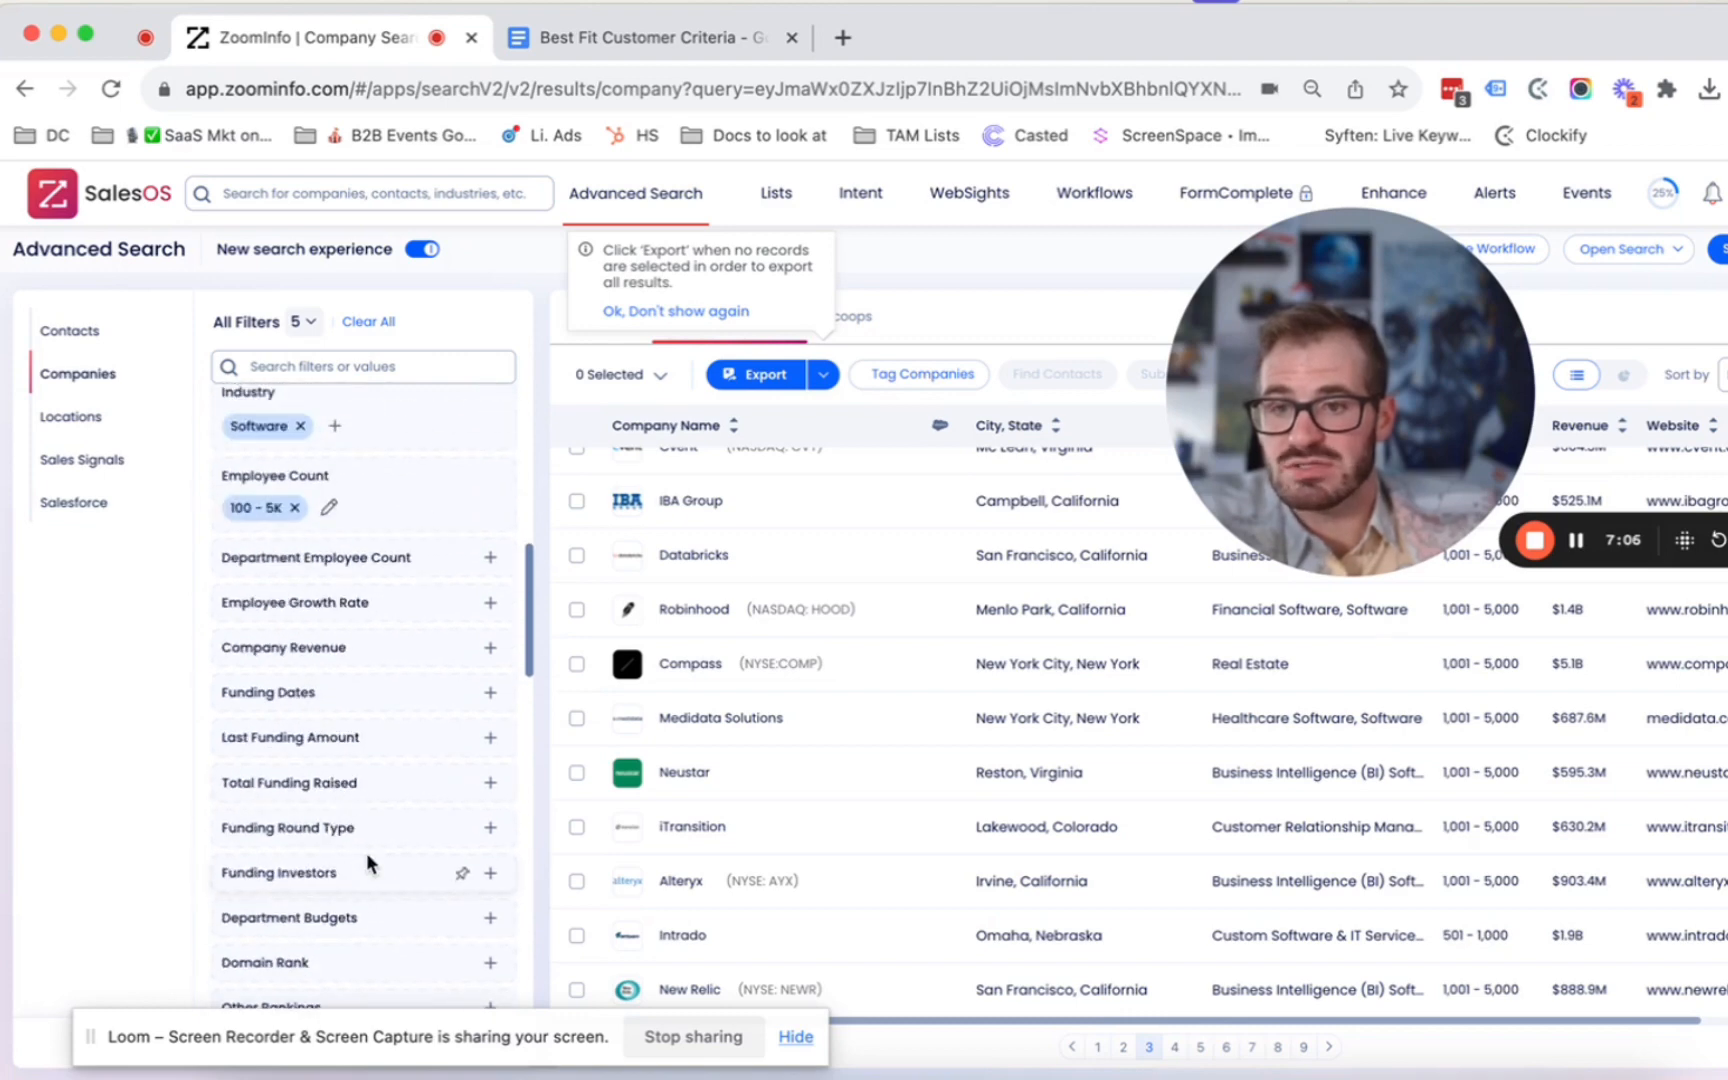
click(295, 641)
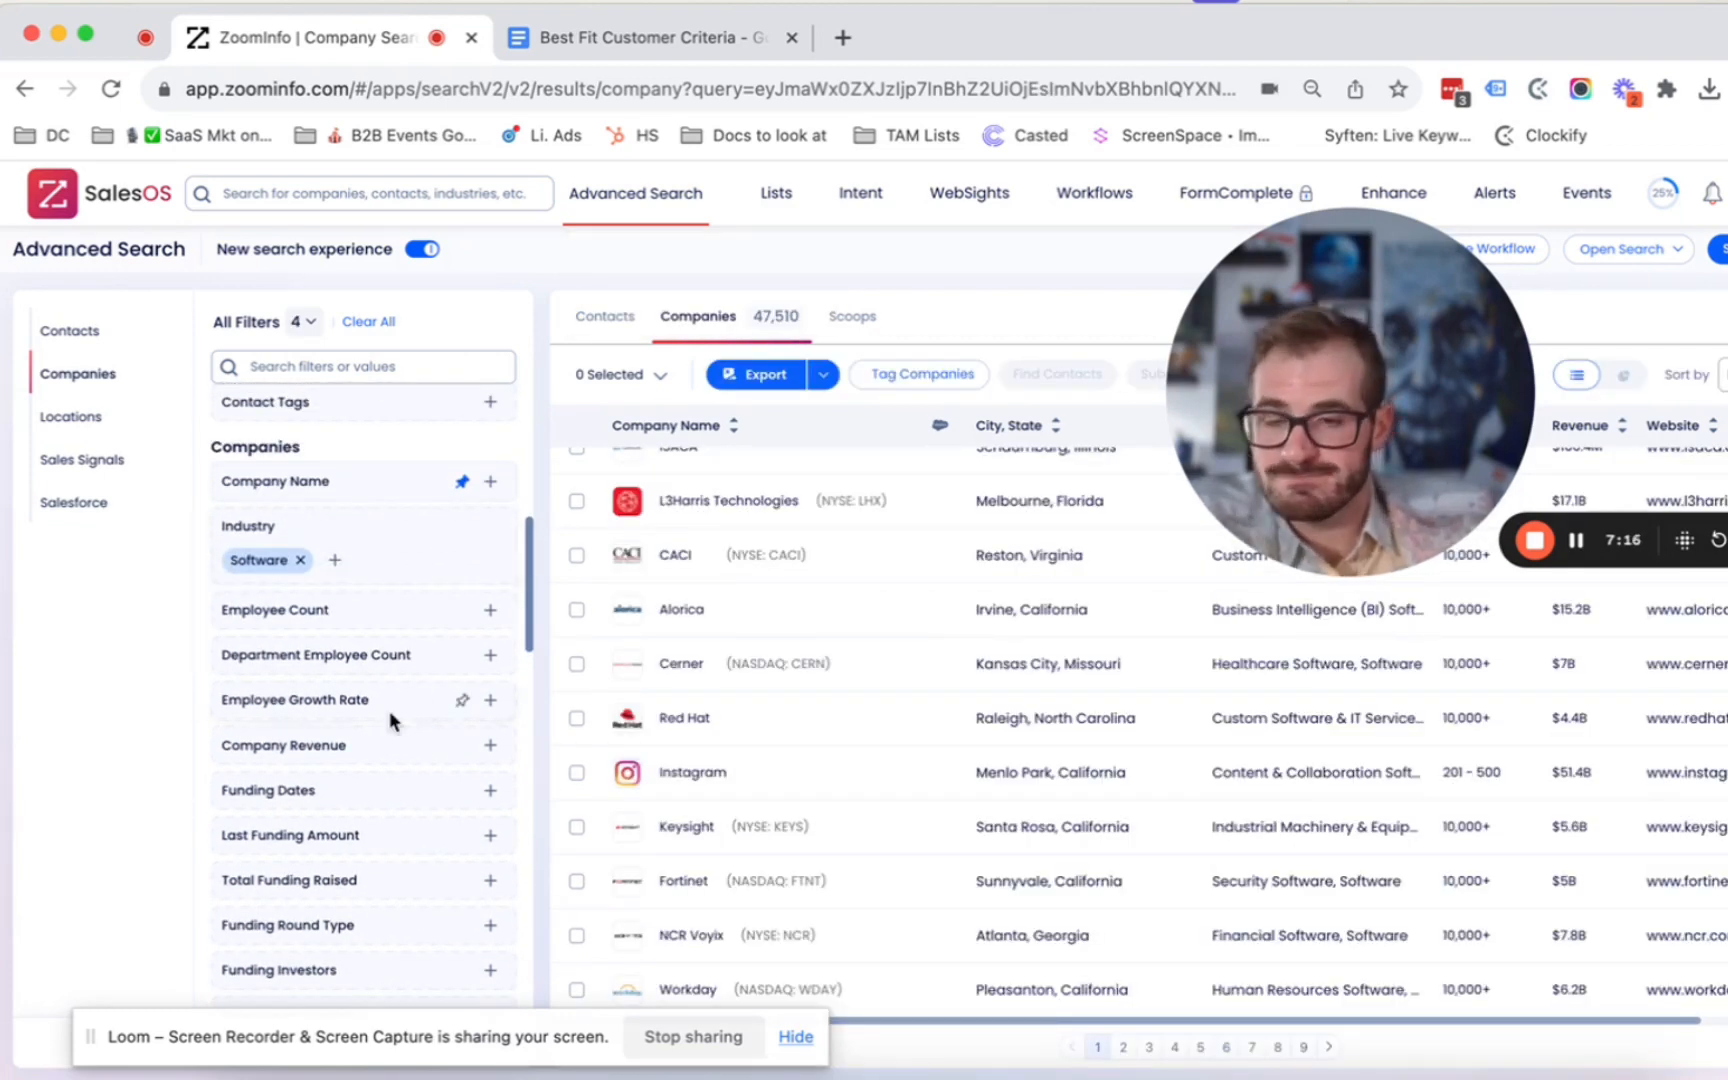
- Restrict the companies to a Last Funding Amount of $100M or above
scroll(389, 710, down, 4)
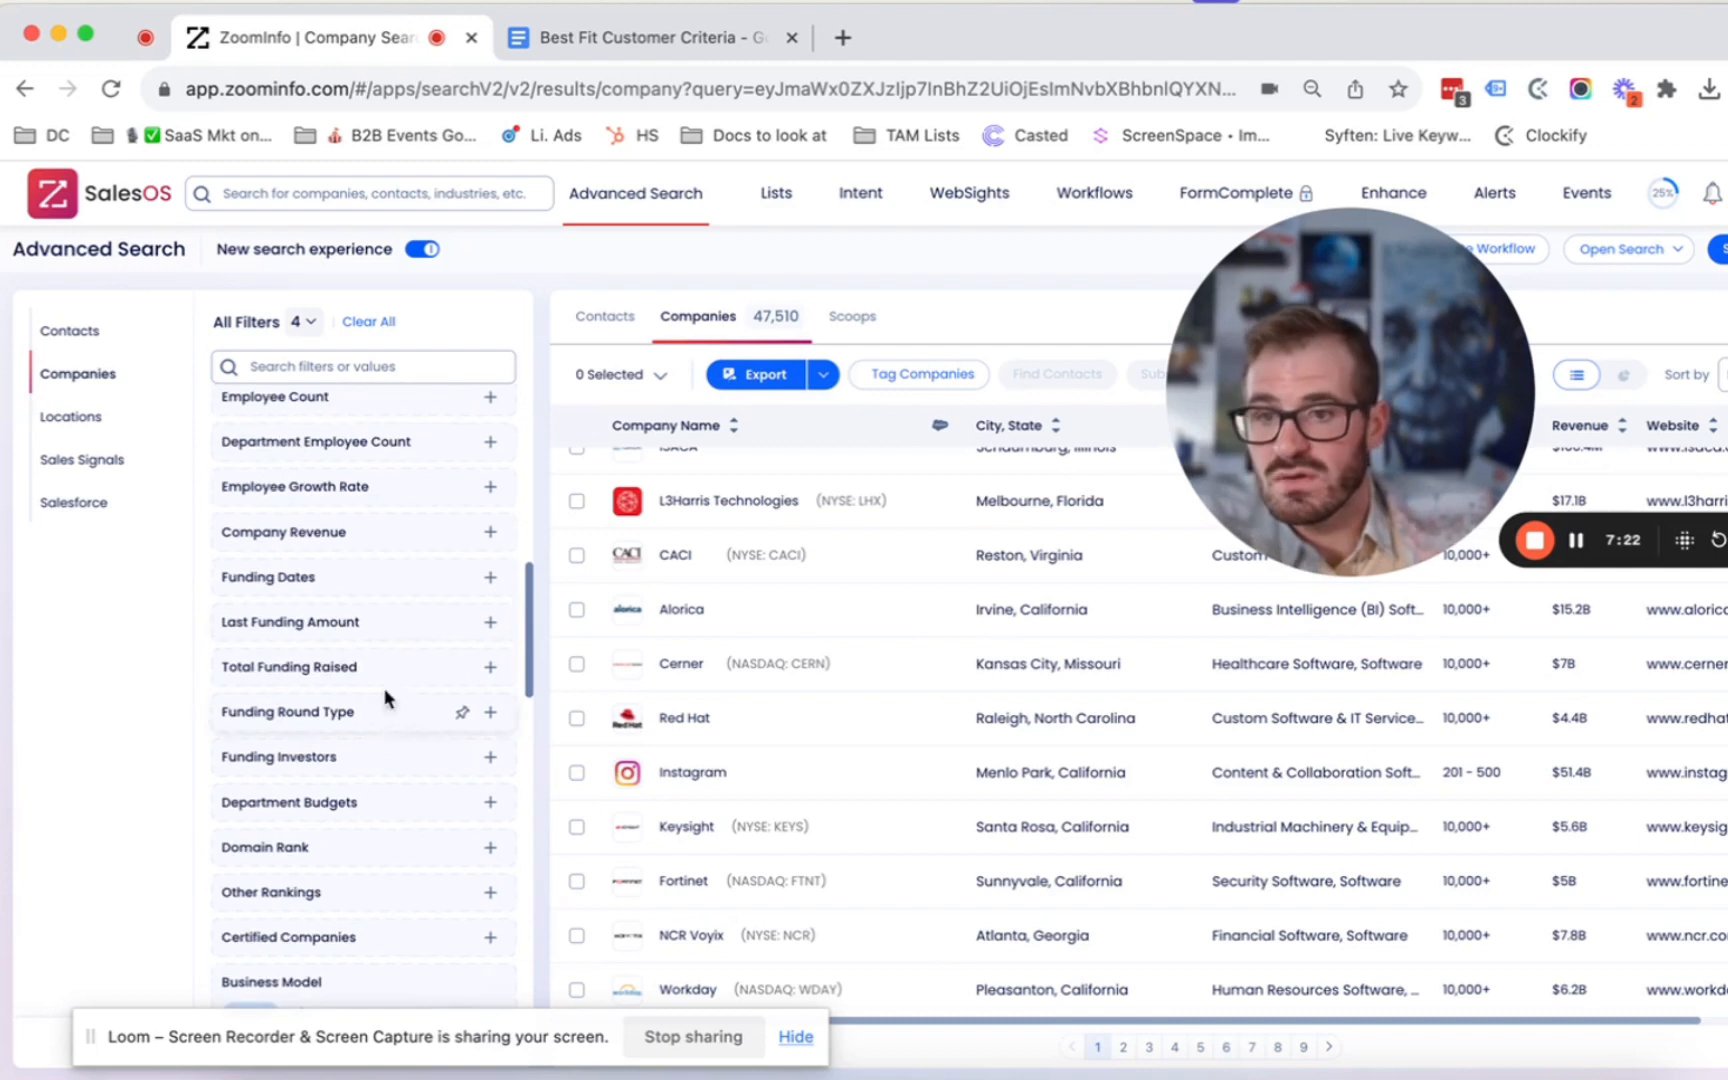
click(385, 632)
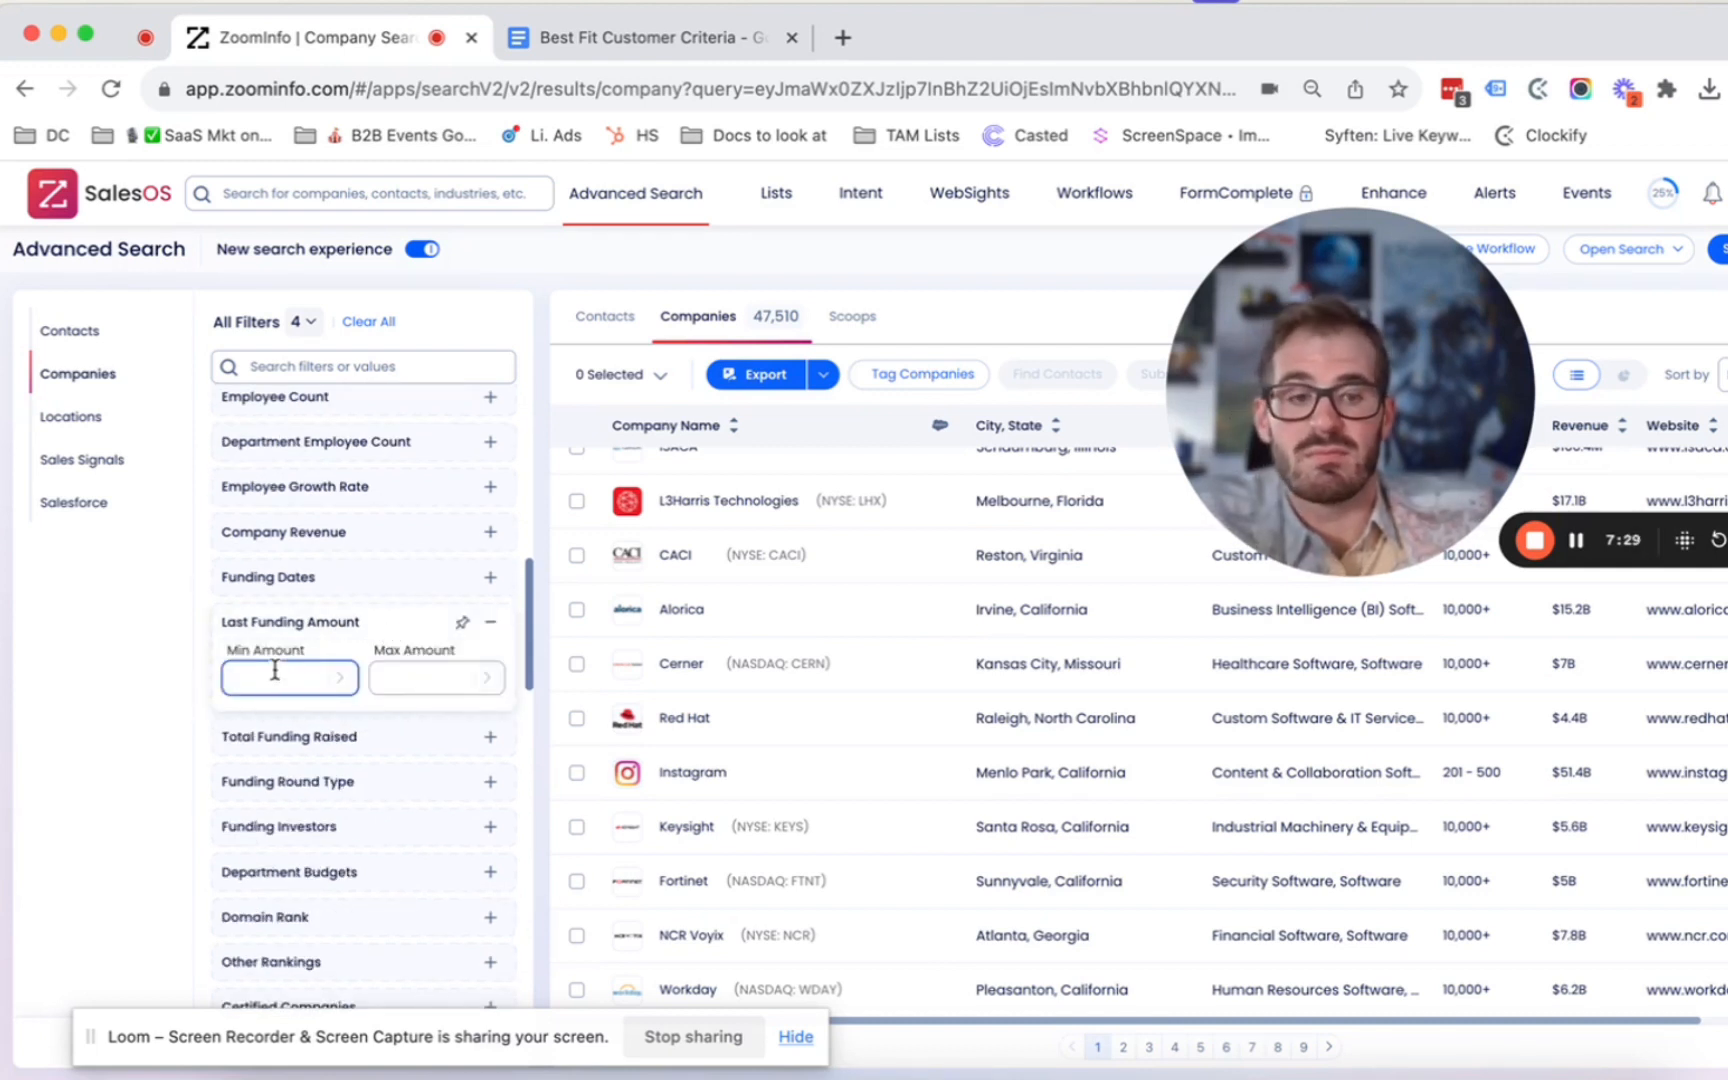
text(100,)
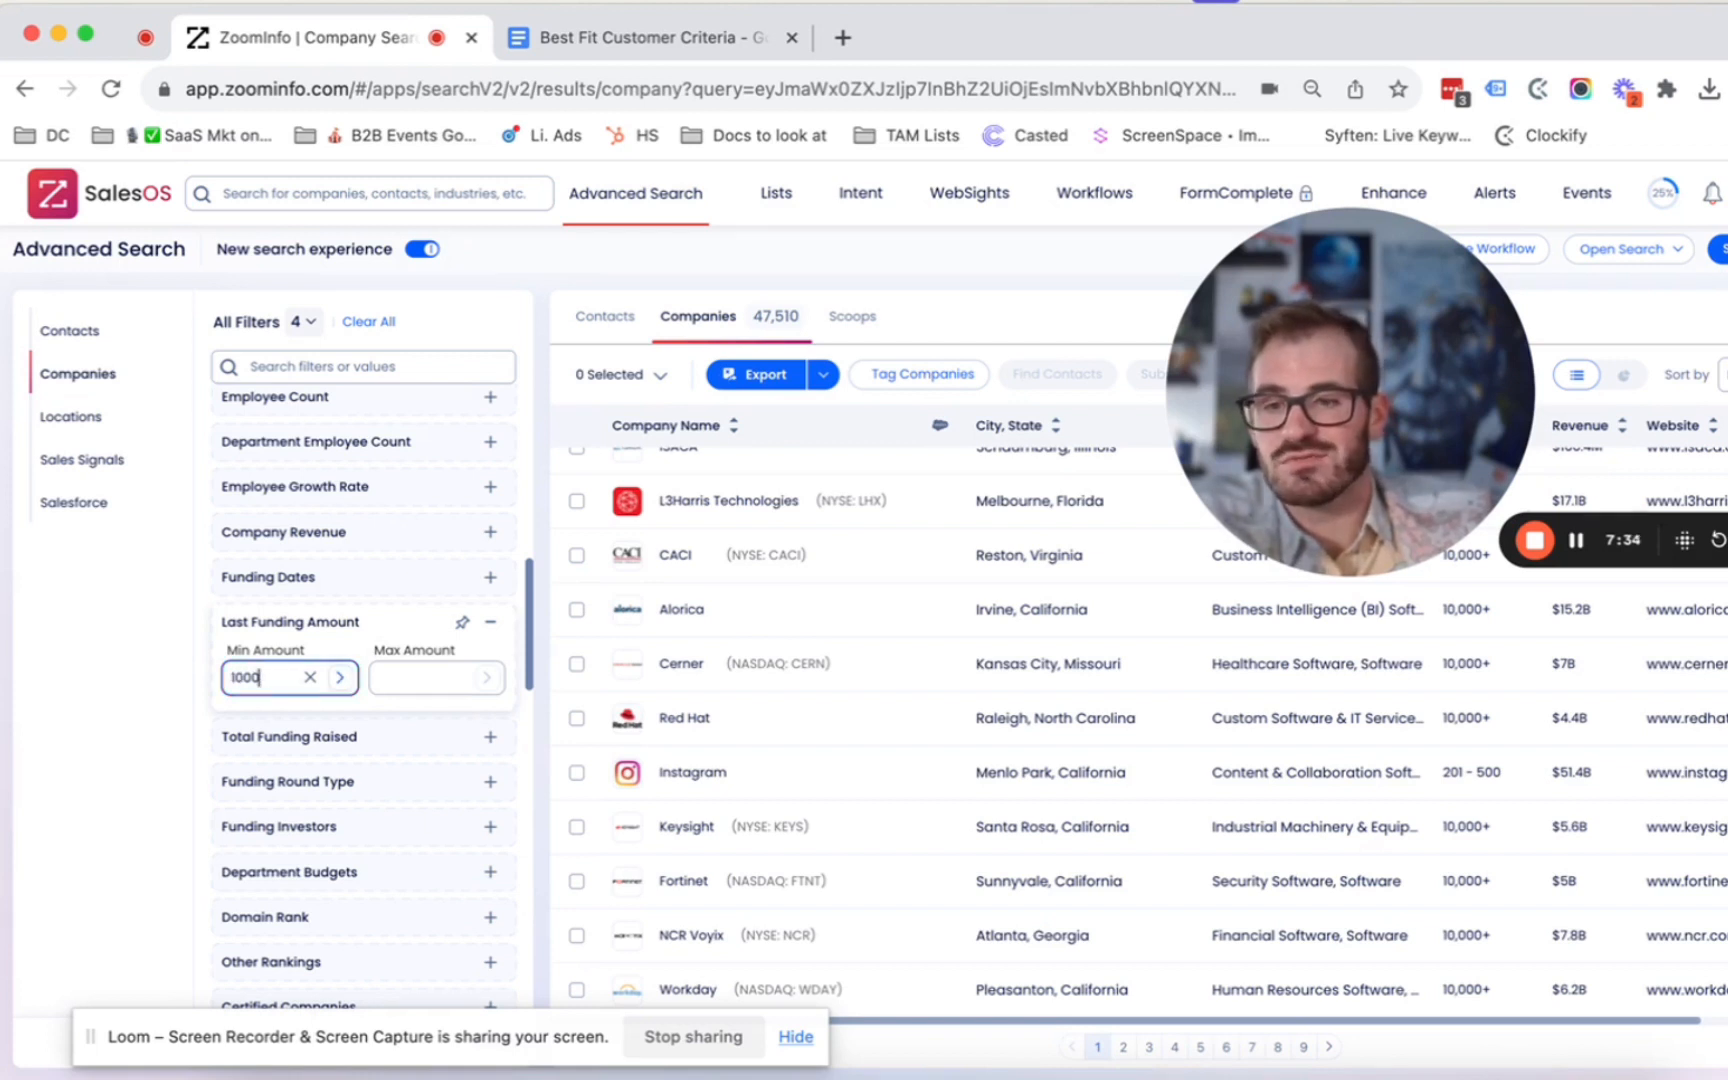
key(Return)
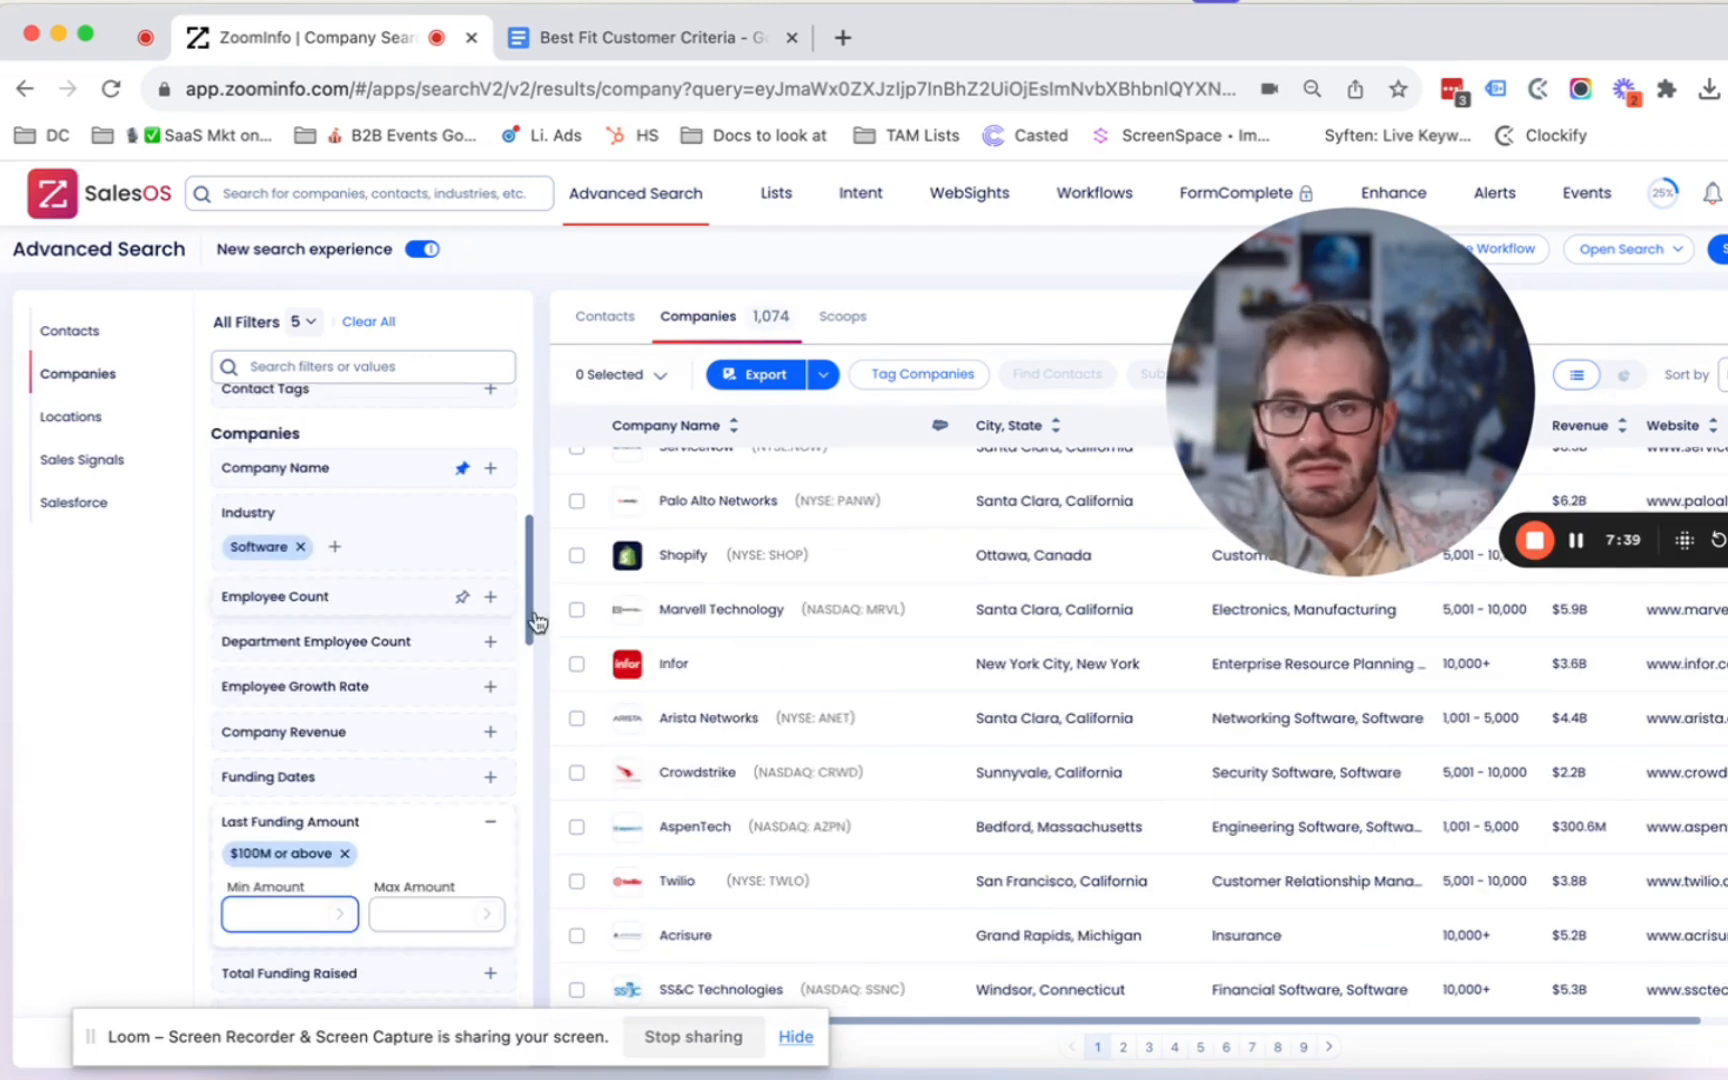
- Limit the companies' Employee Count to a maximum of 99, leaving the minimum empty
click(380, 606)
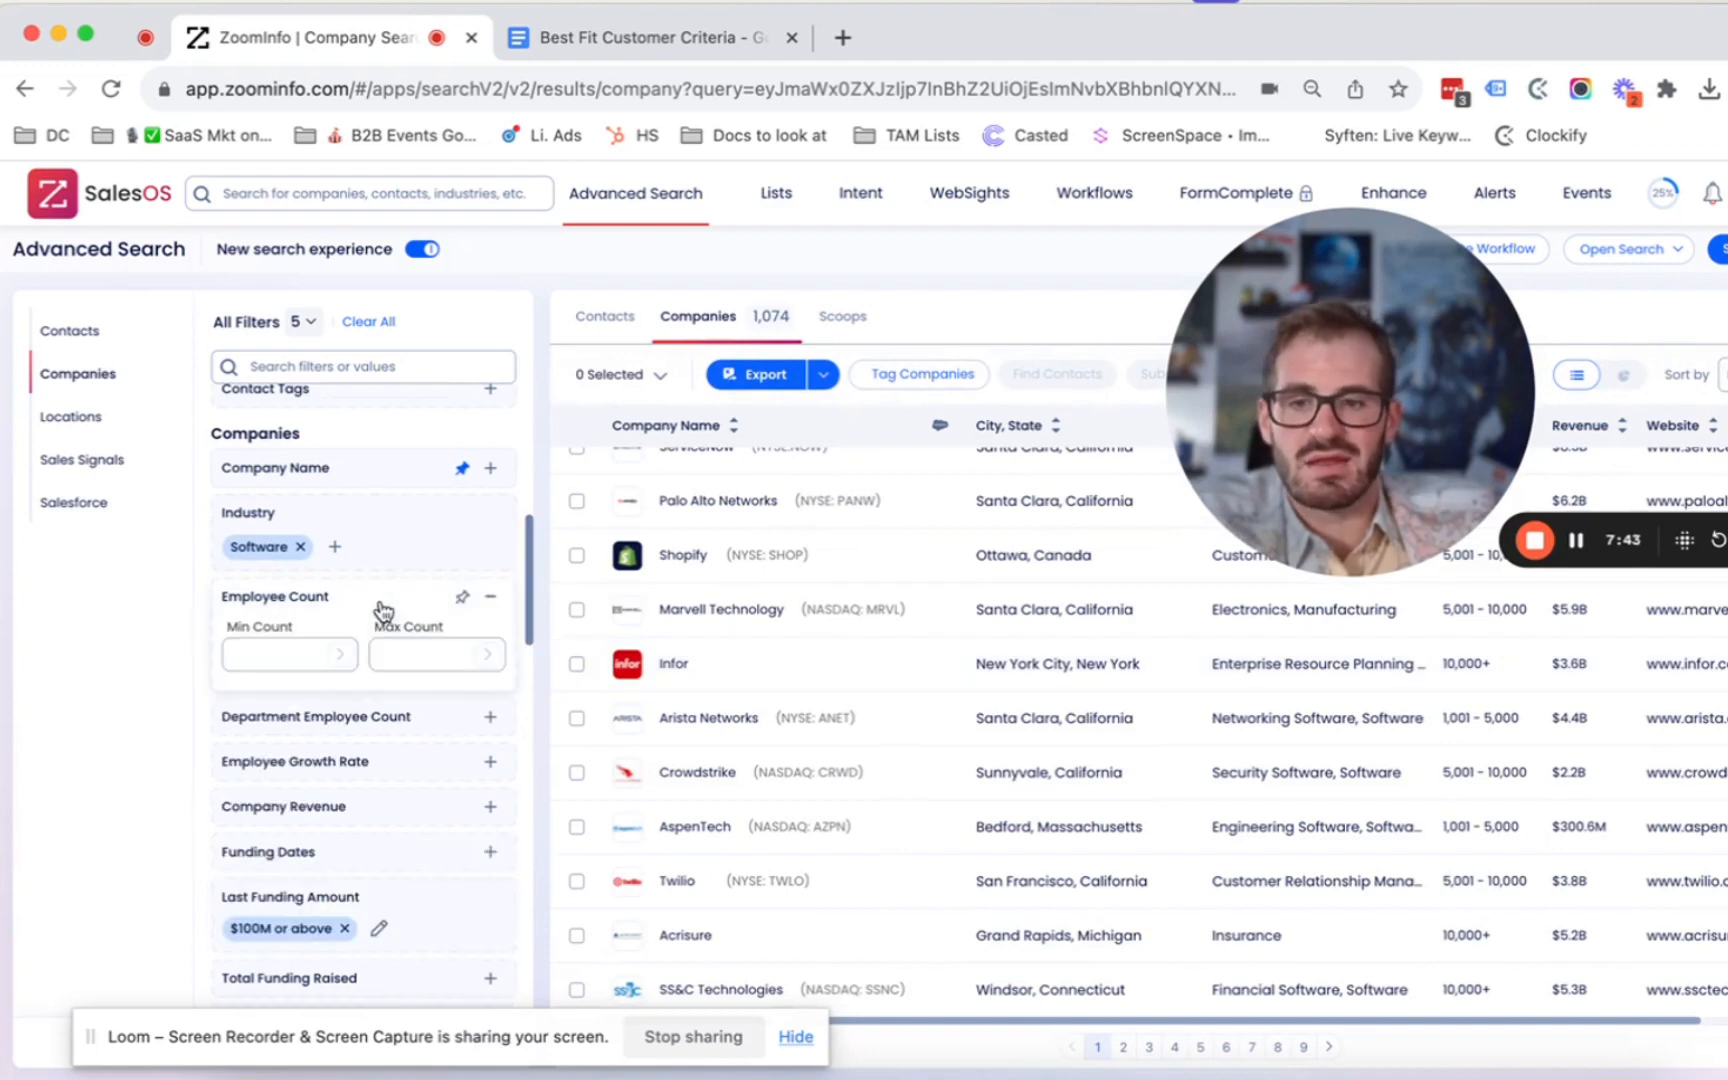
click(300, 668)
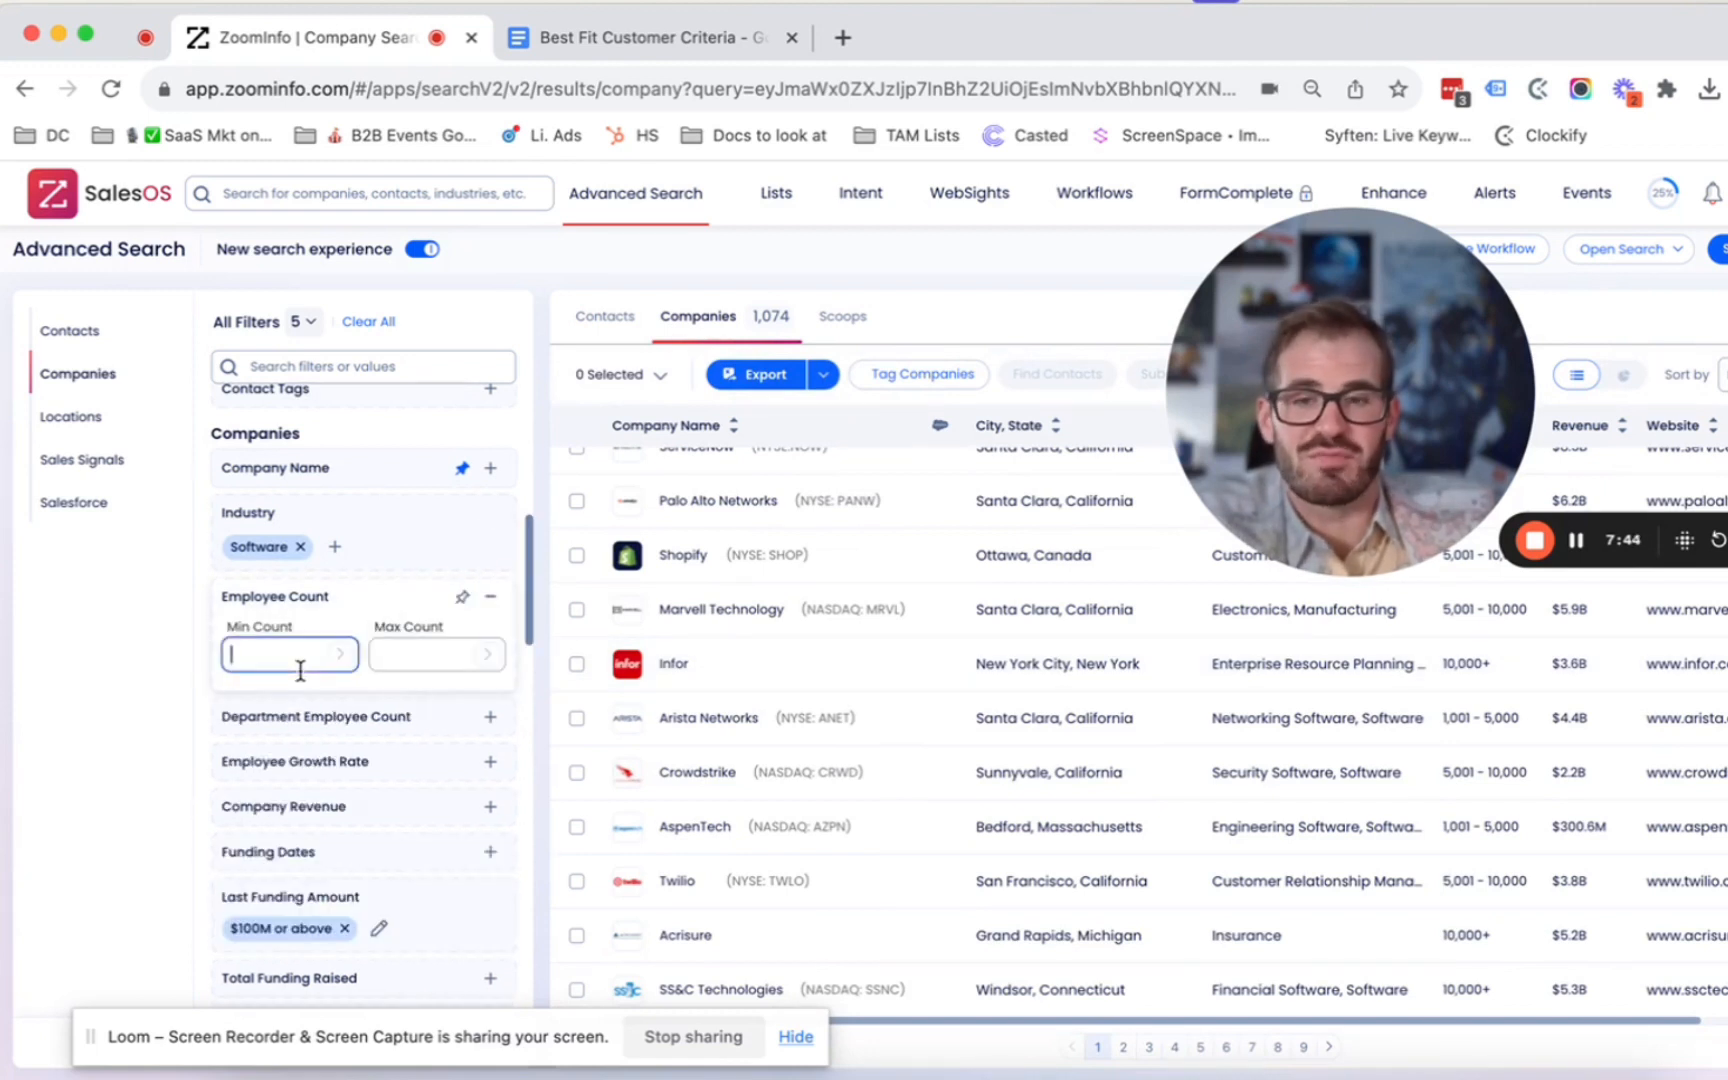
click(436, 652)
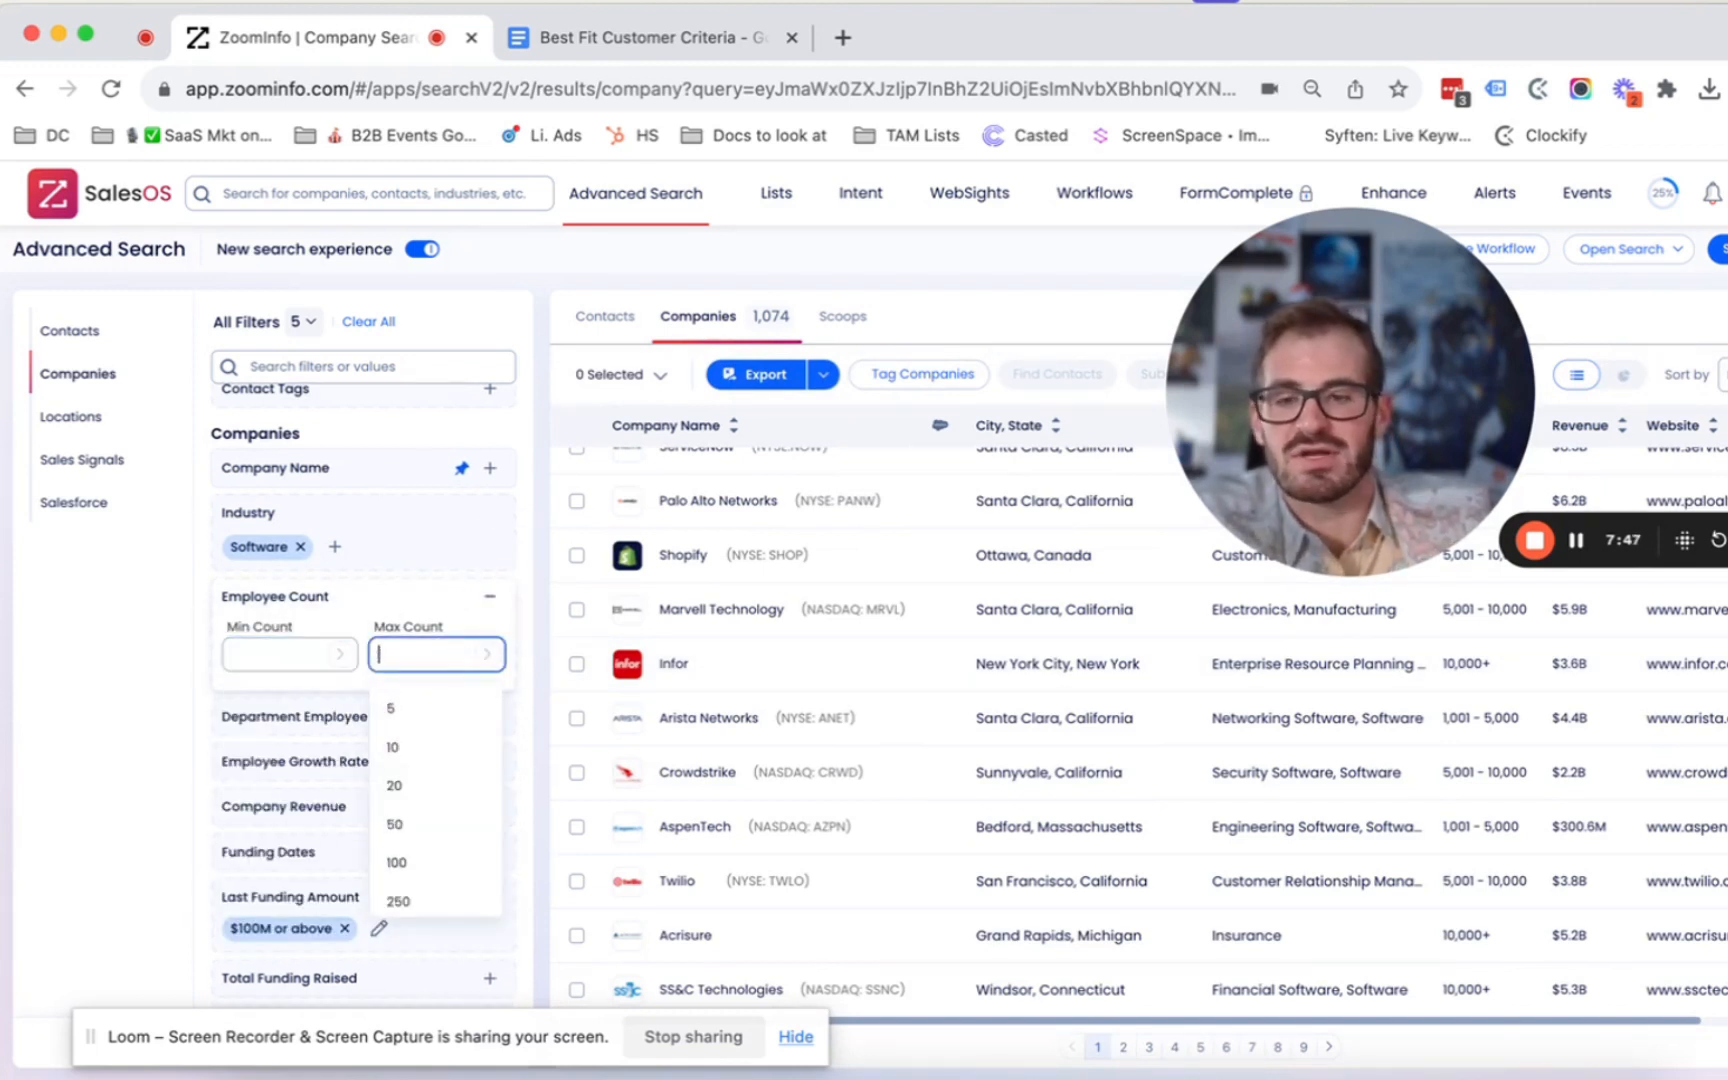
text(99)
key(Return)
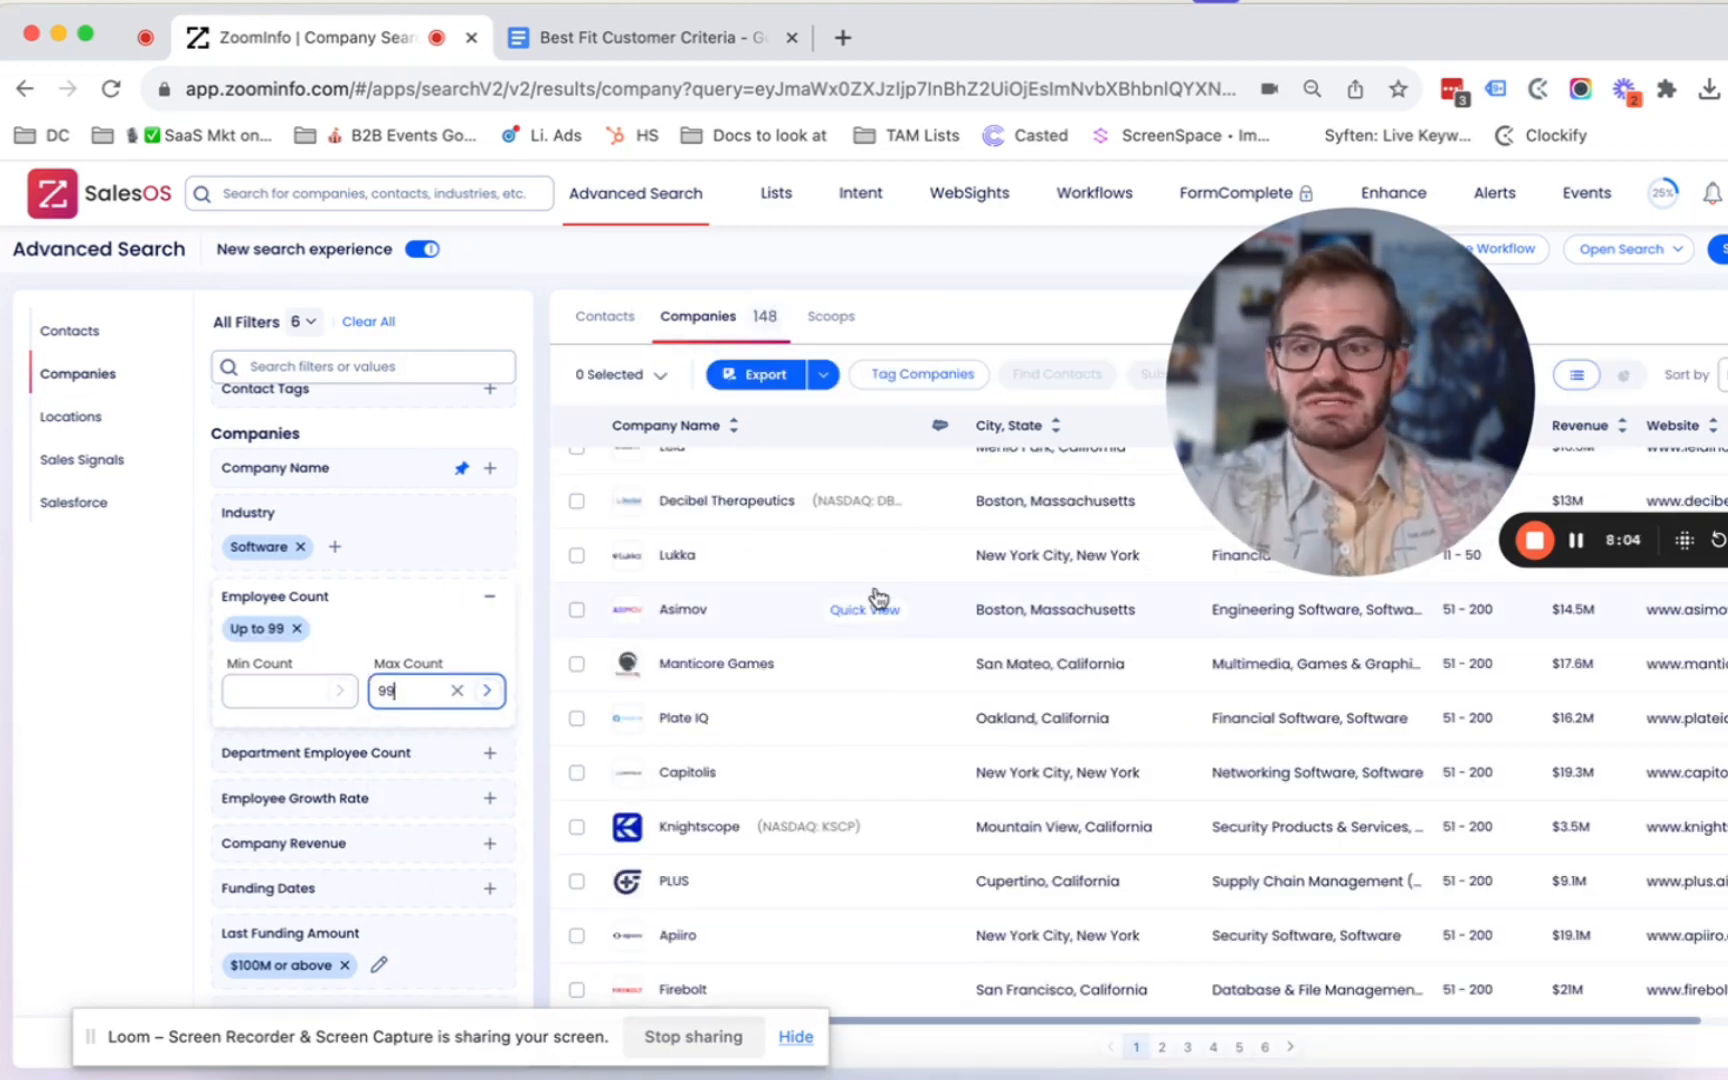
- Create a company tag named "Under 100 and 100m funding" and apply it to all companies in the results
click(930, 380)
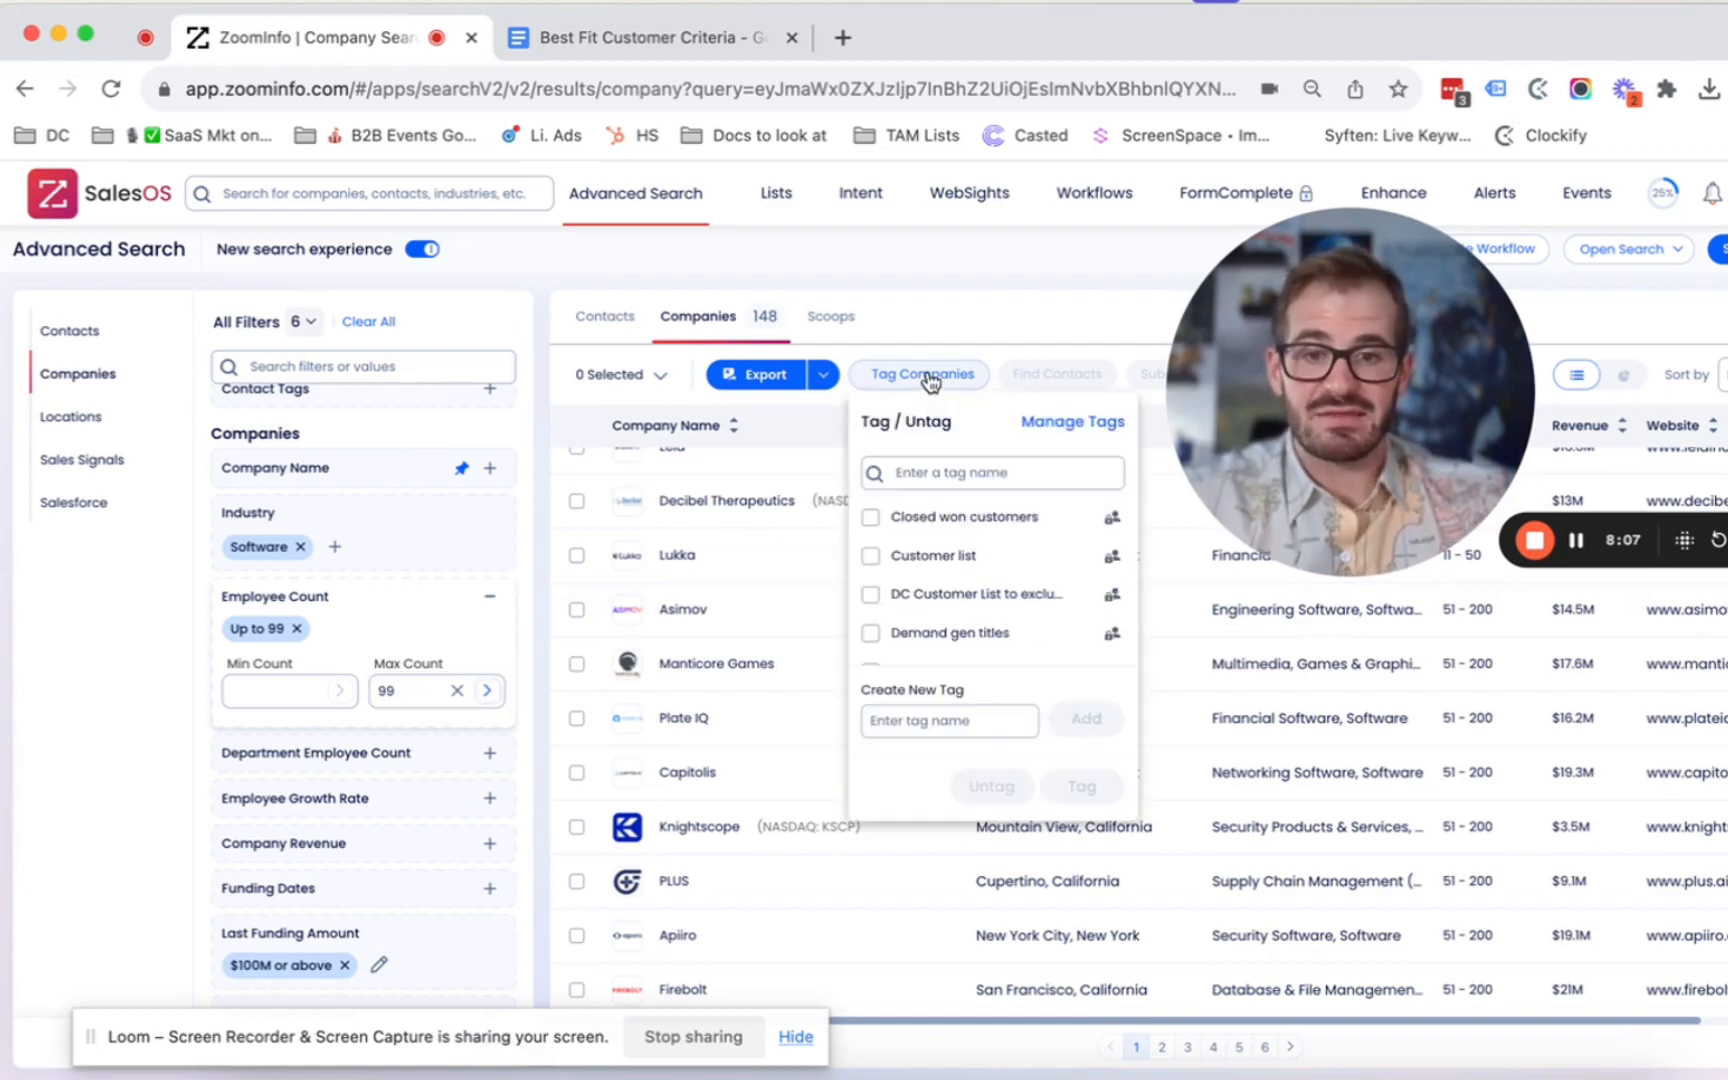
click(960, 728)
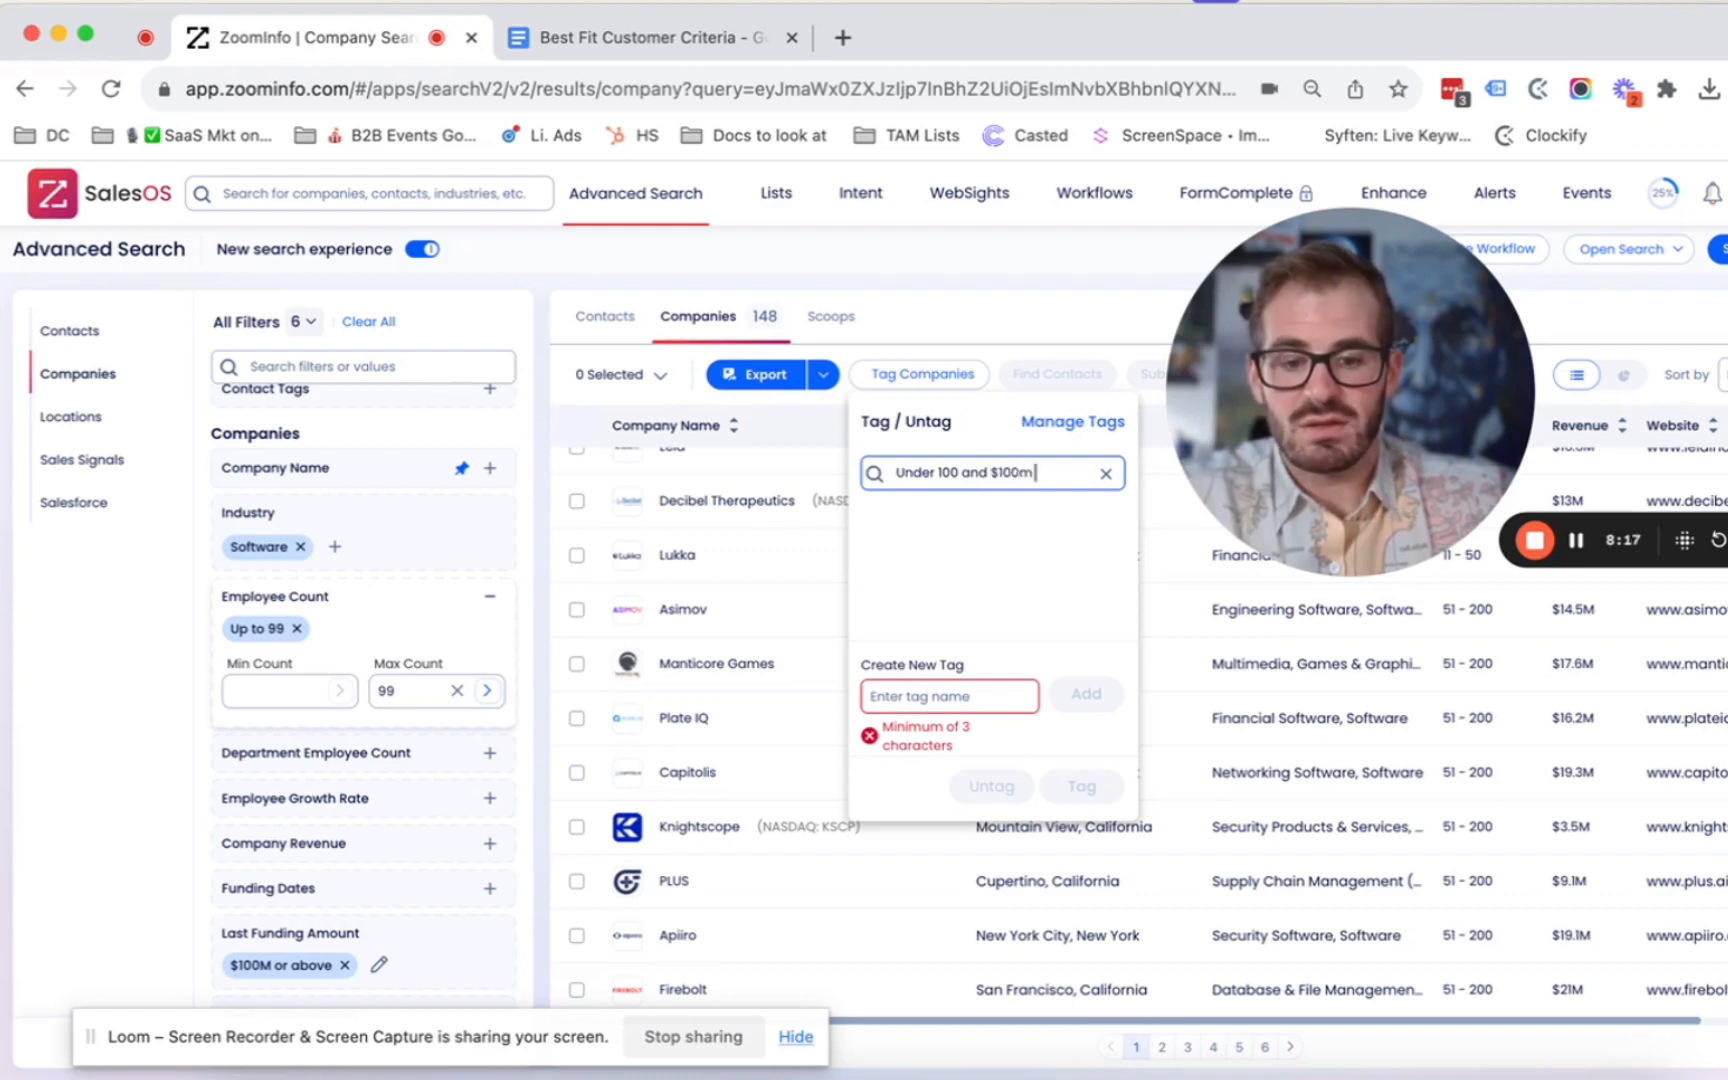
text(ing)
key(ctrl+a)
key(ctrl+c)
click(1001, 696)
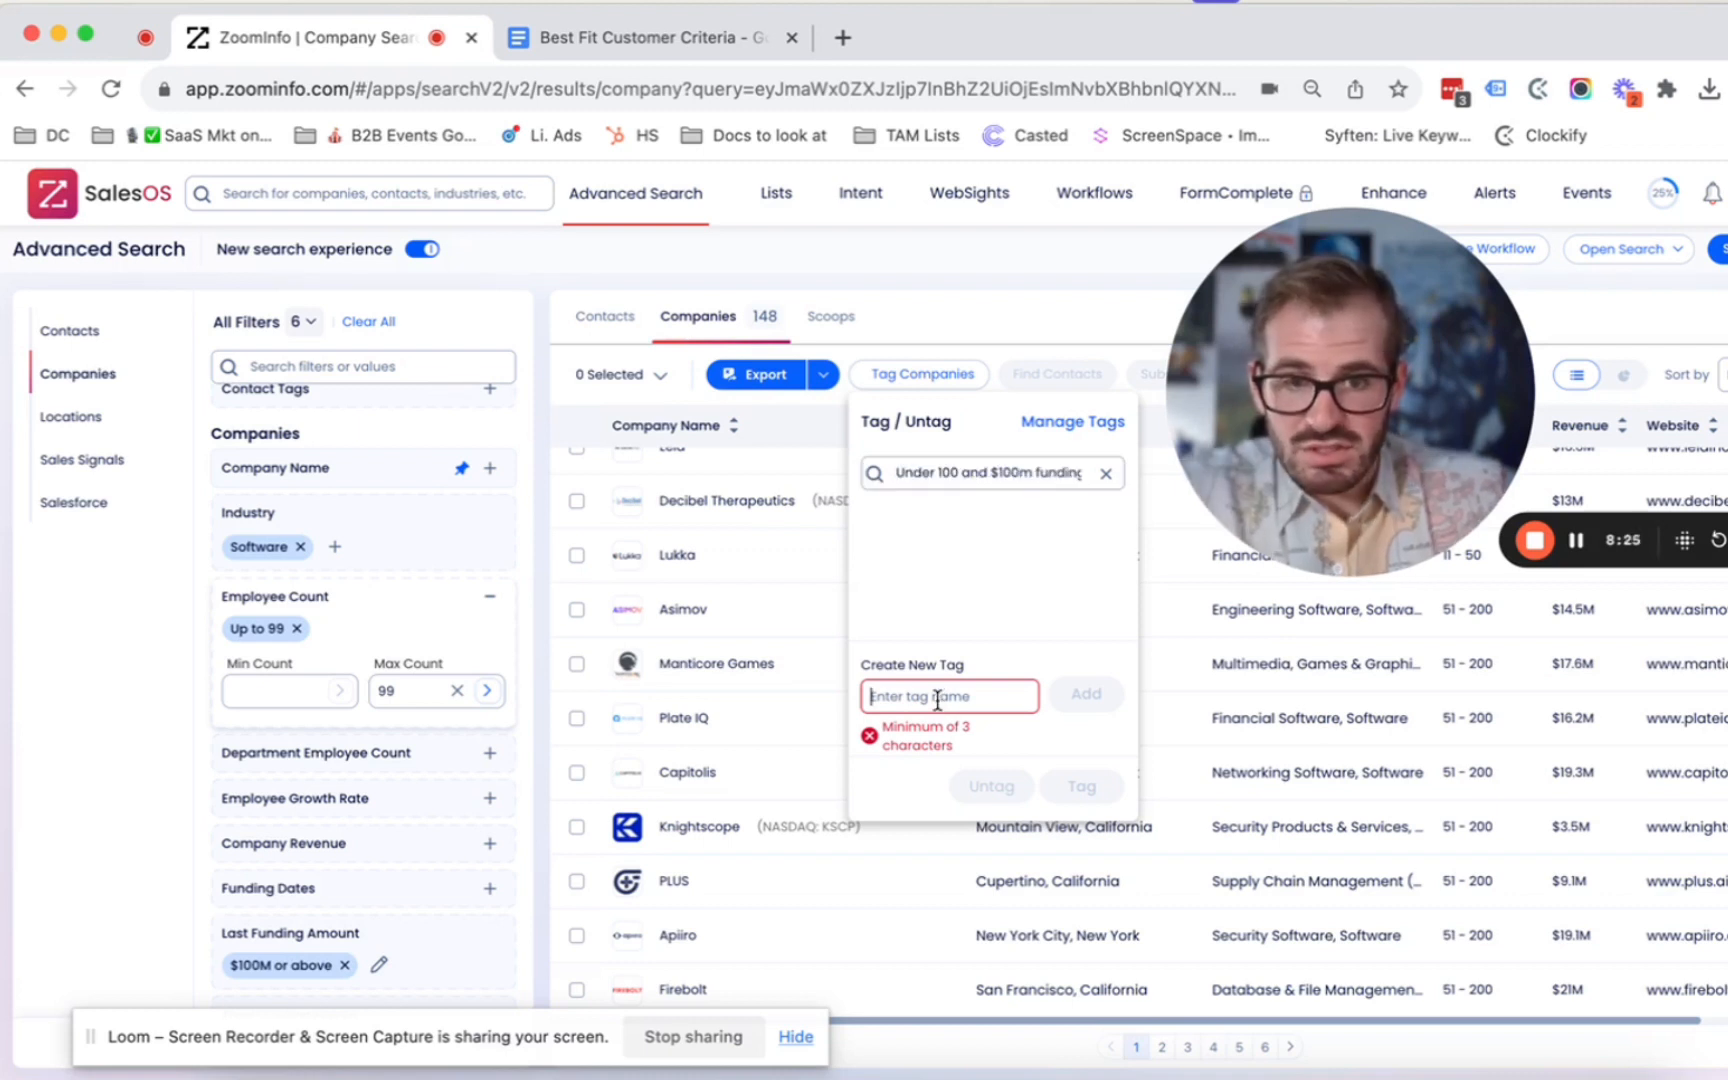
key(ctrl+v)
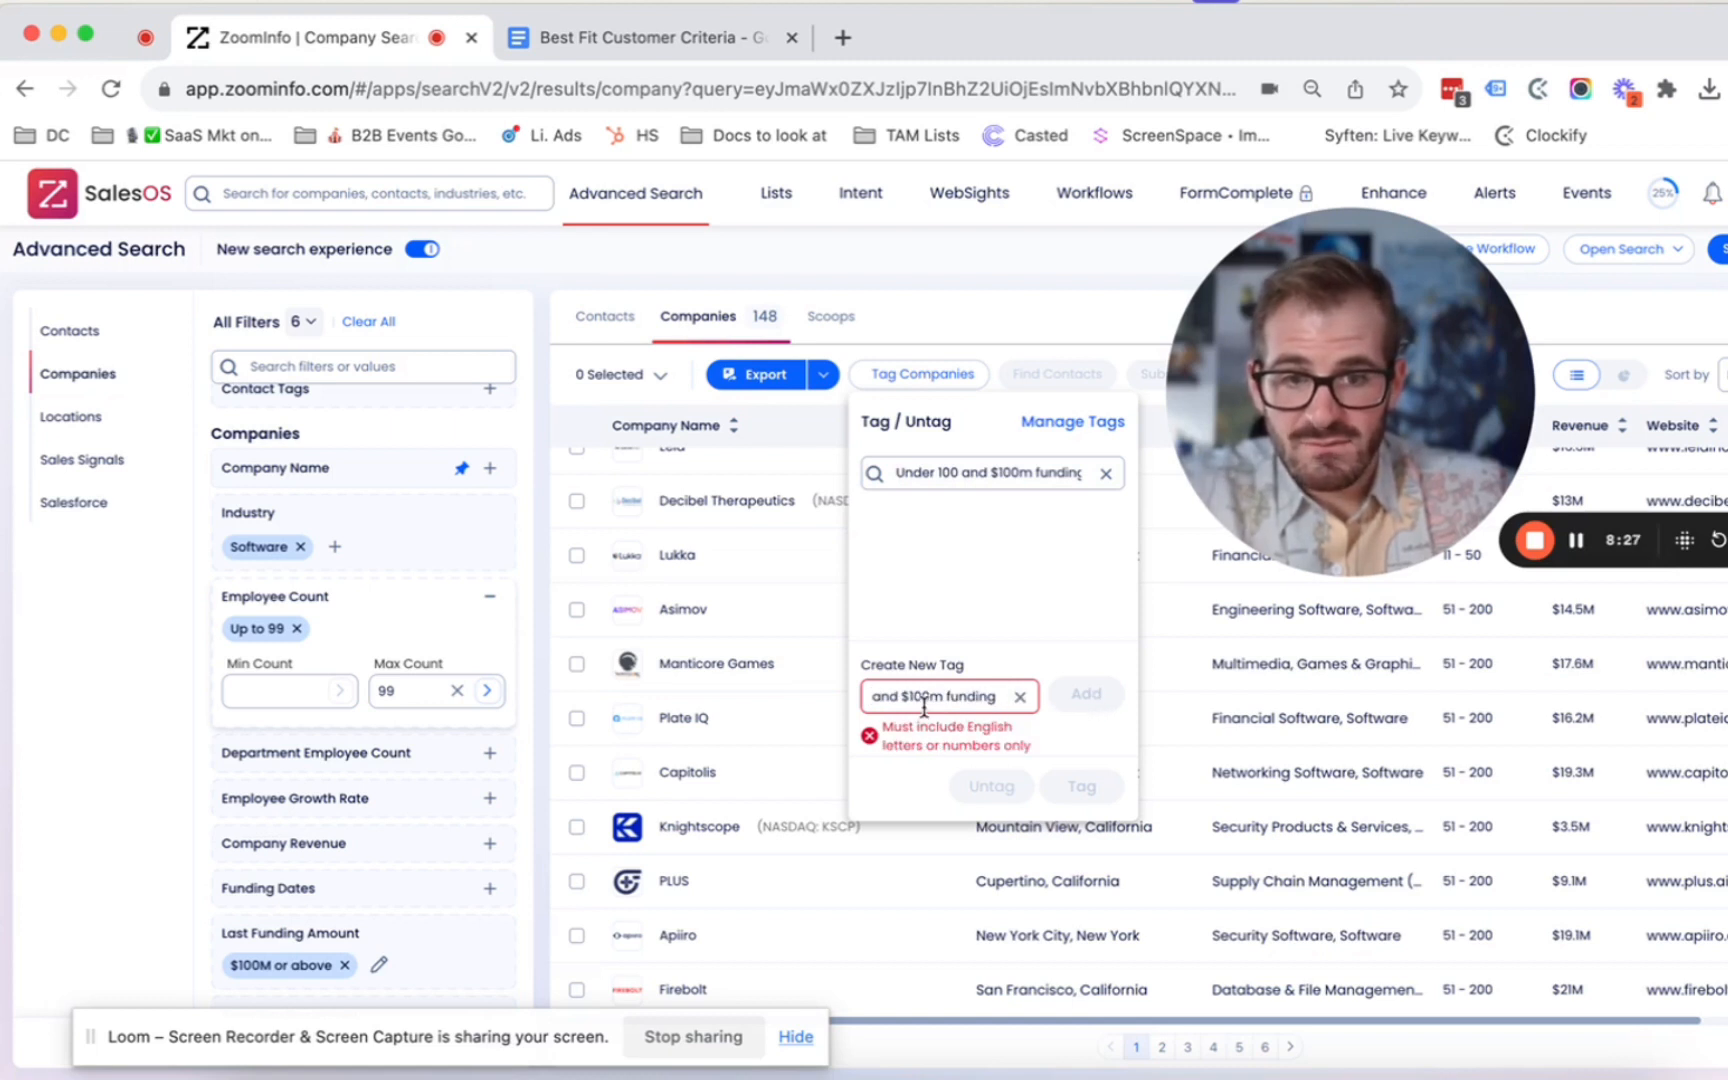
click(907, 697)
key(BackSpace)
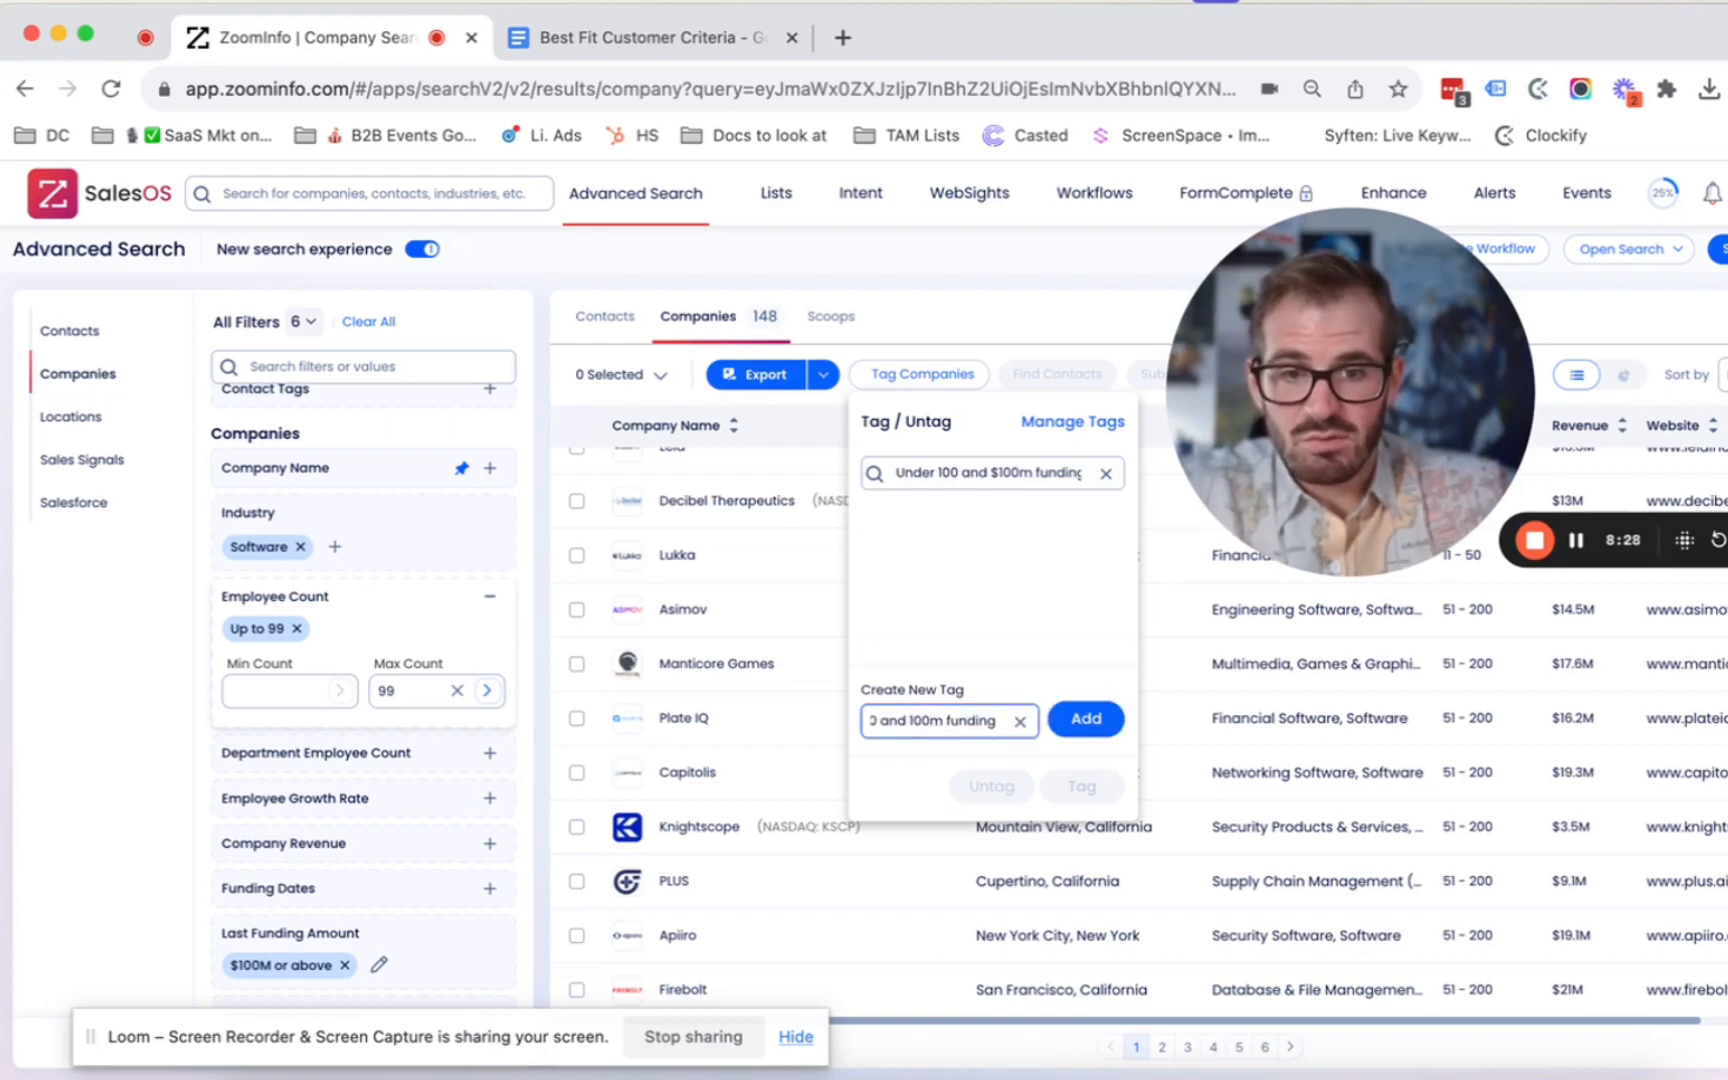
click(1089, 724)
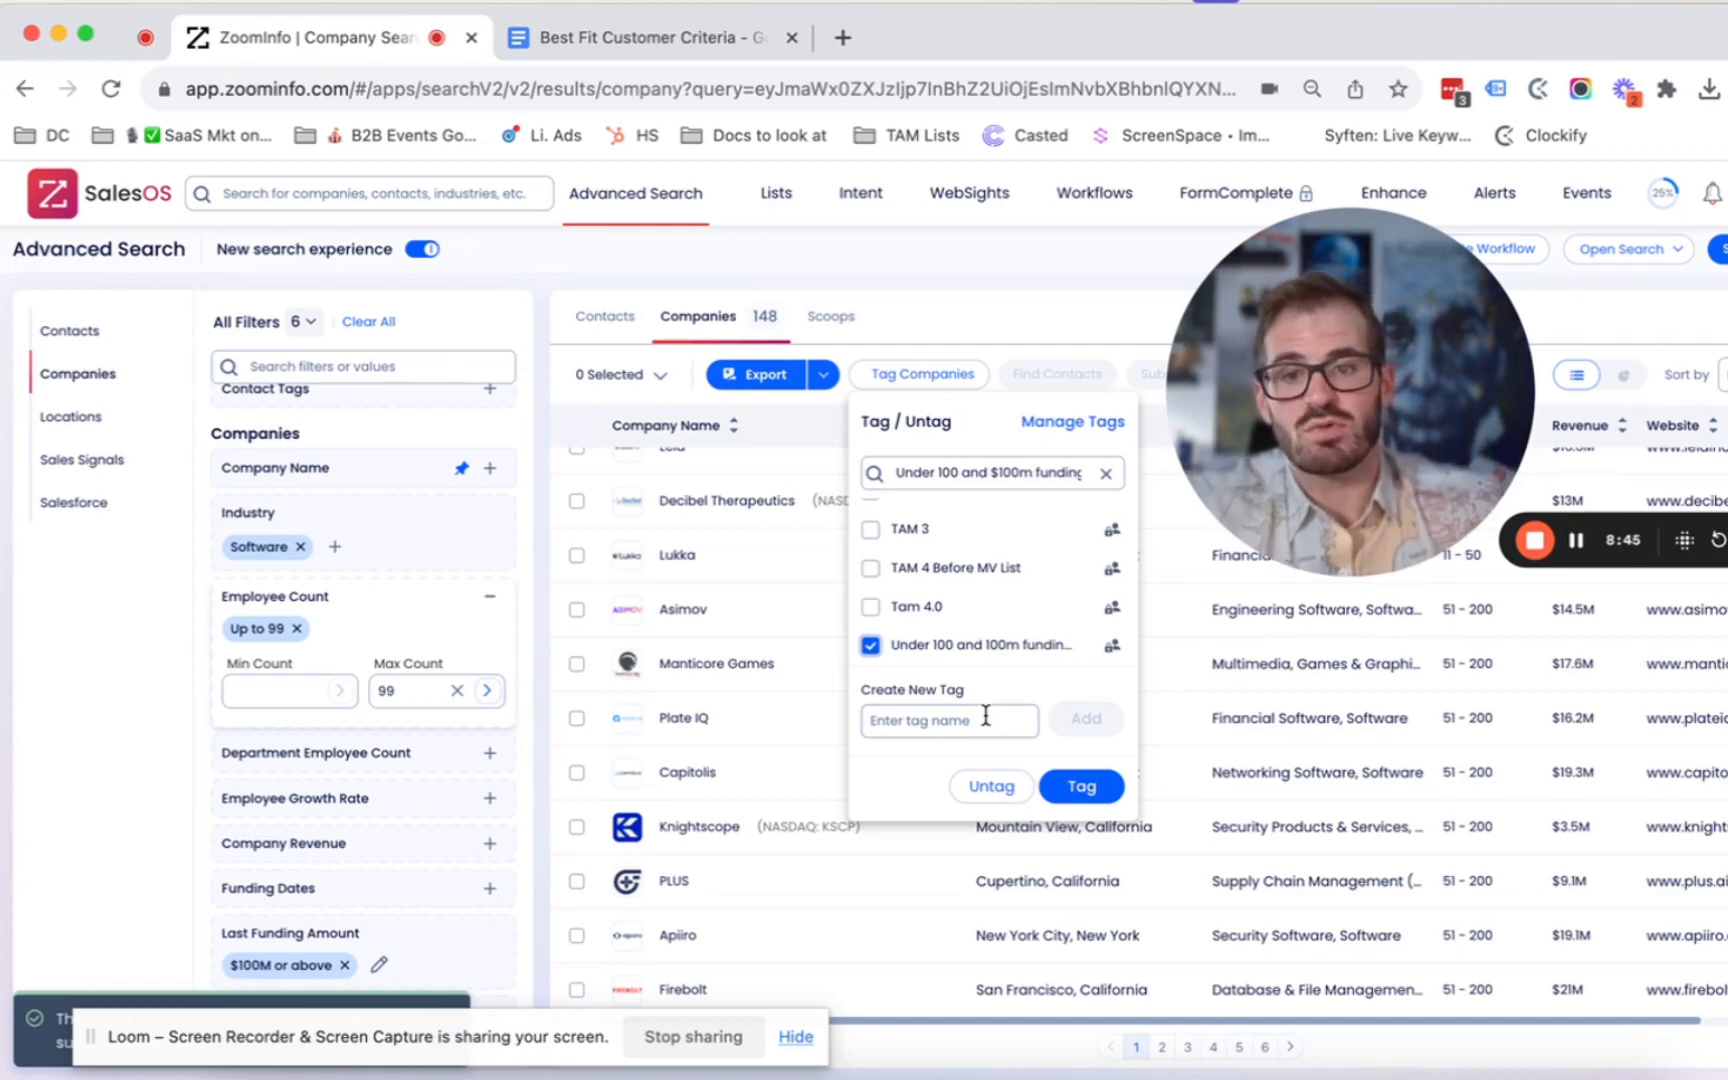
click(1081, 787)
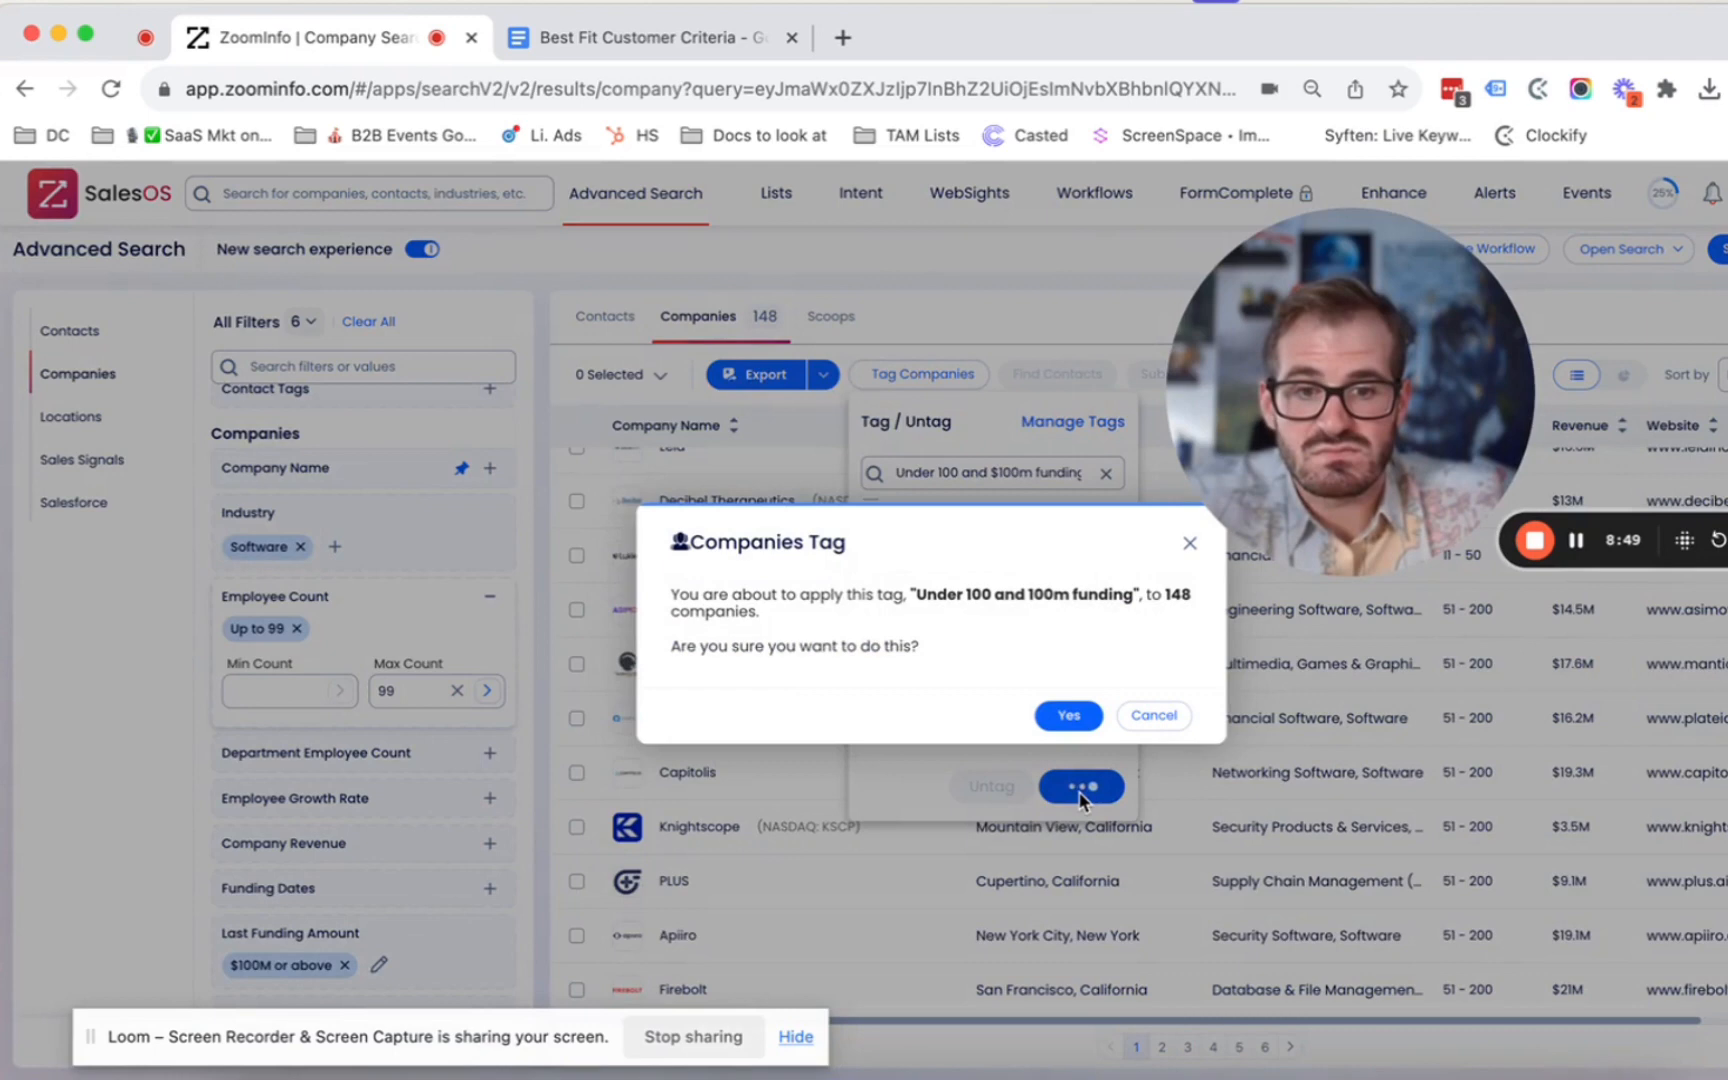
click(1068, 716)
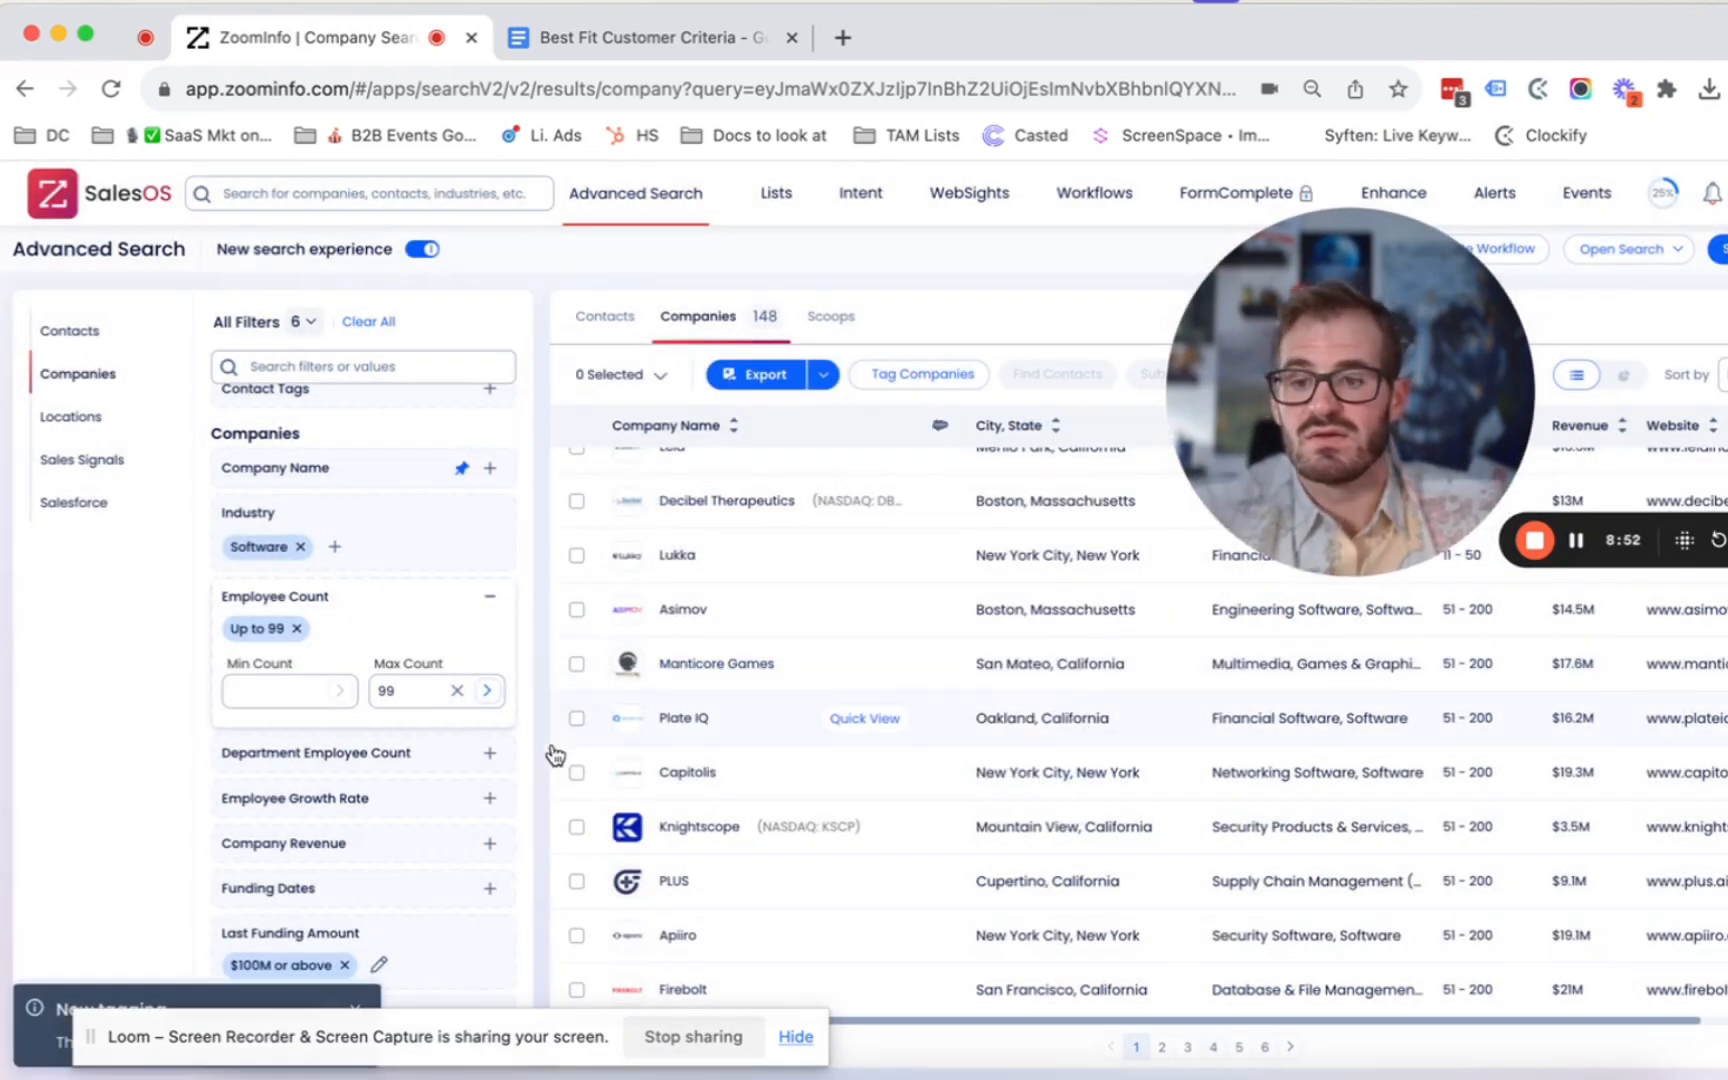
- Remove the Software value from the Industry filter
scroll(357, 907, down, 2)
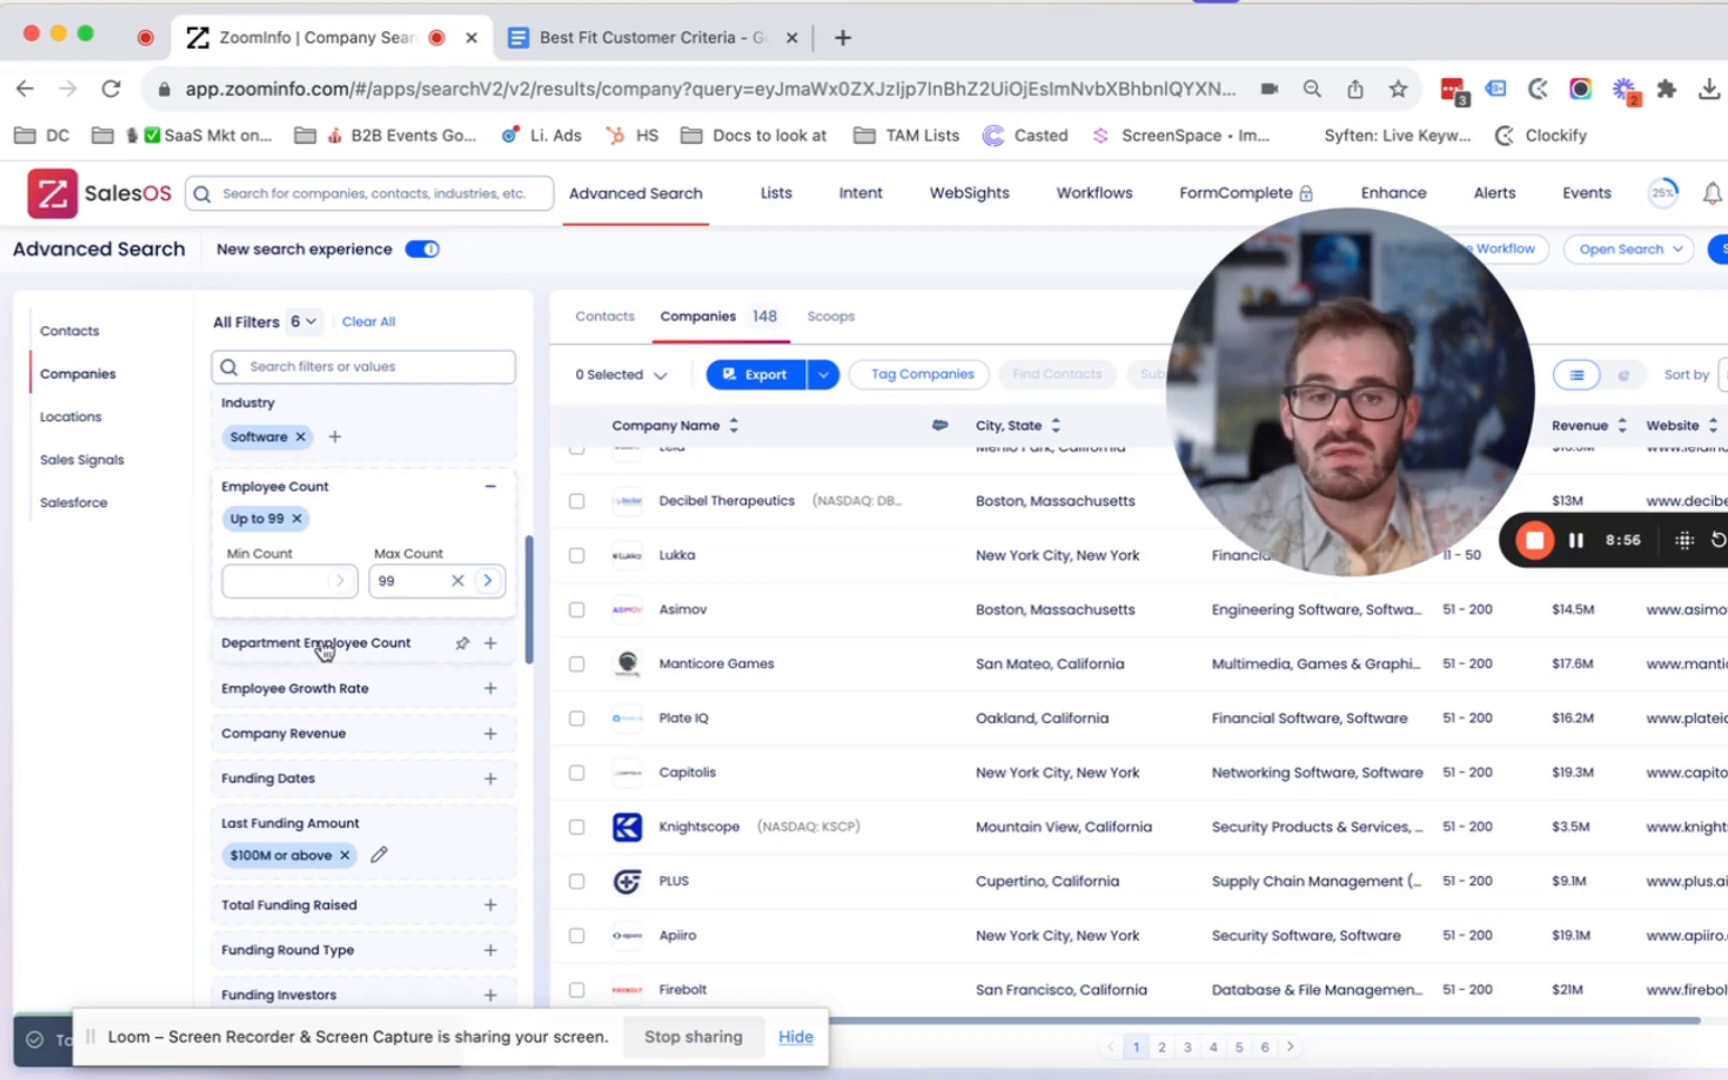
scroll(357, 784, down, 5)
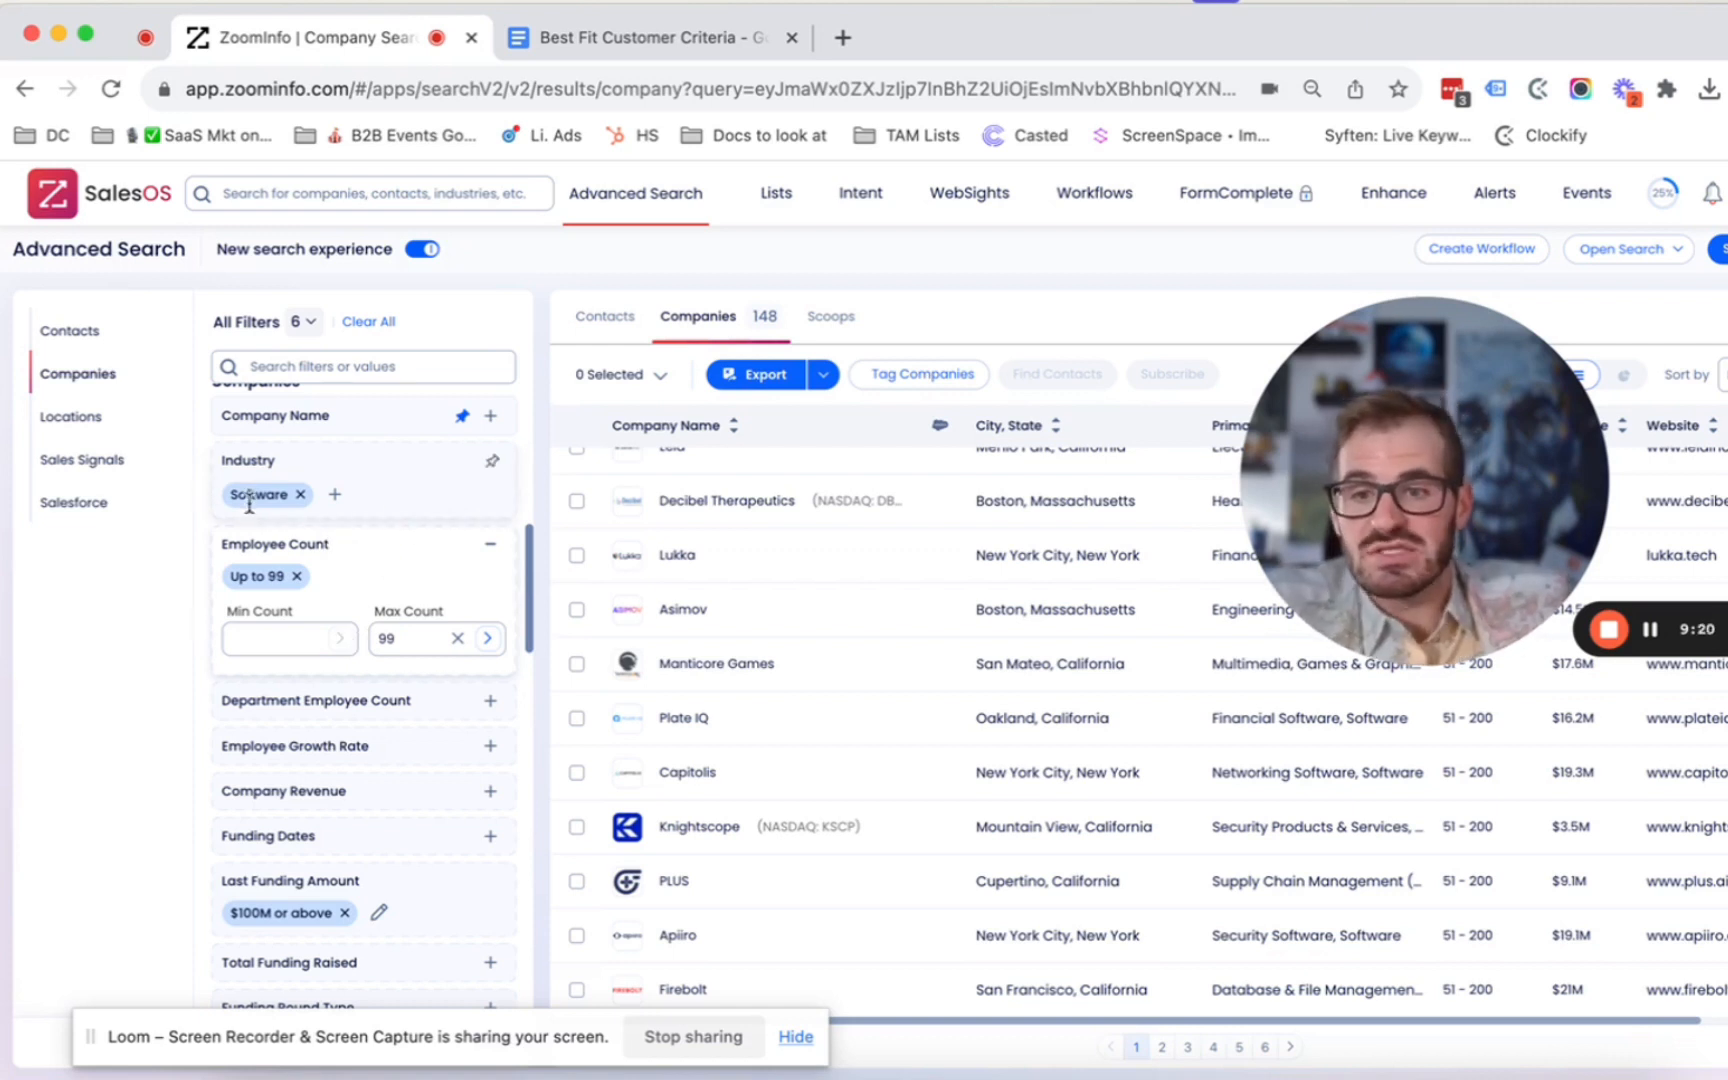
click(300, 496)
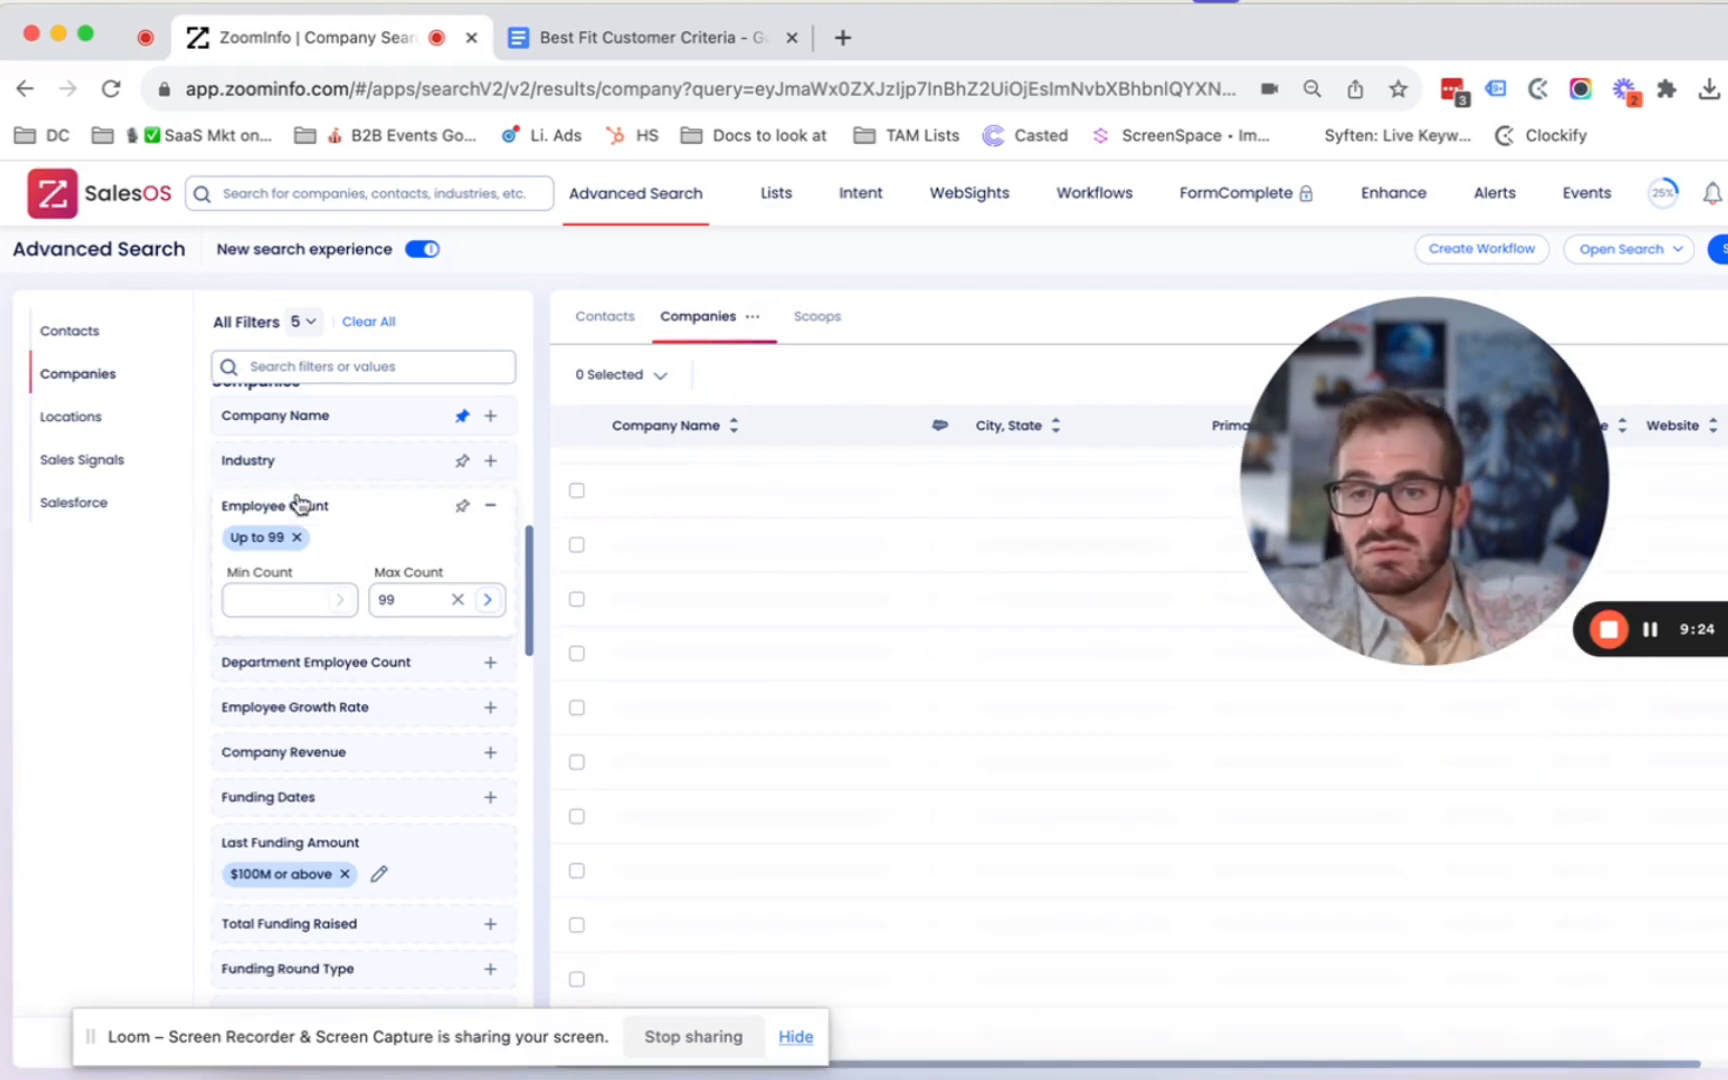
- Set the Employee Count range to 100 to 5000 and remove the Last Funding Amount filter
click(270, 598)
text(100)
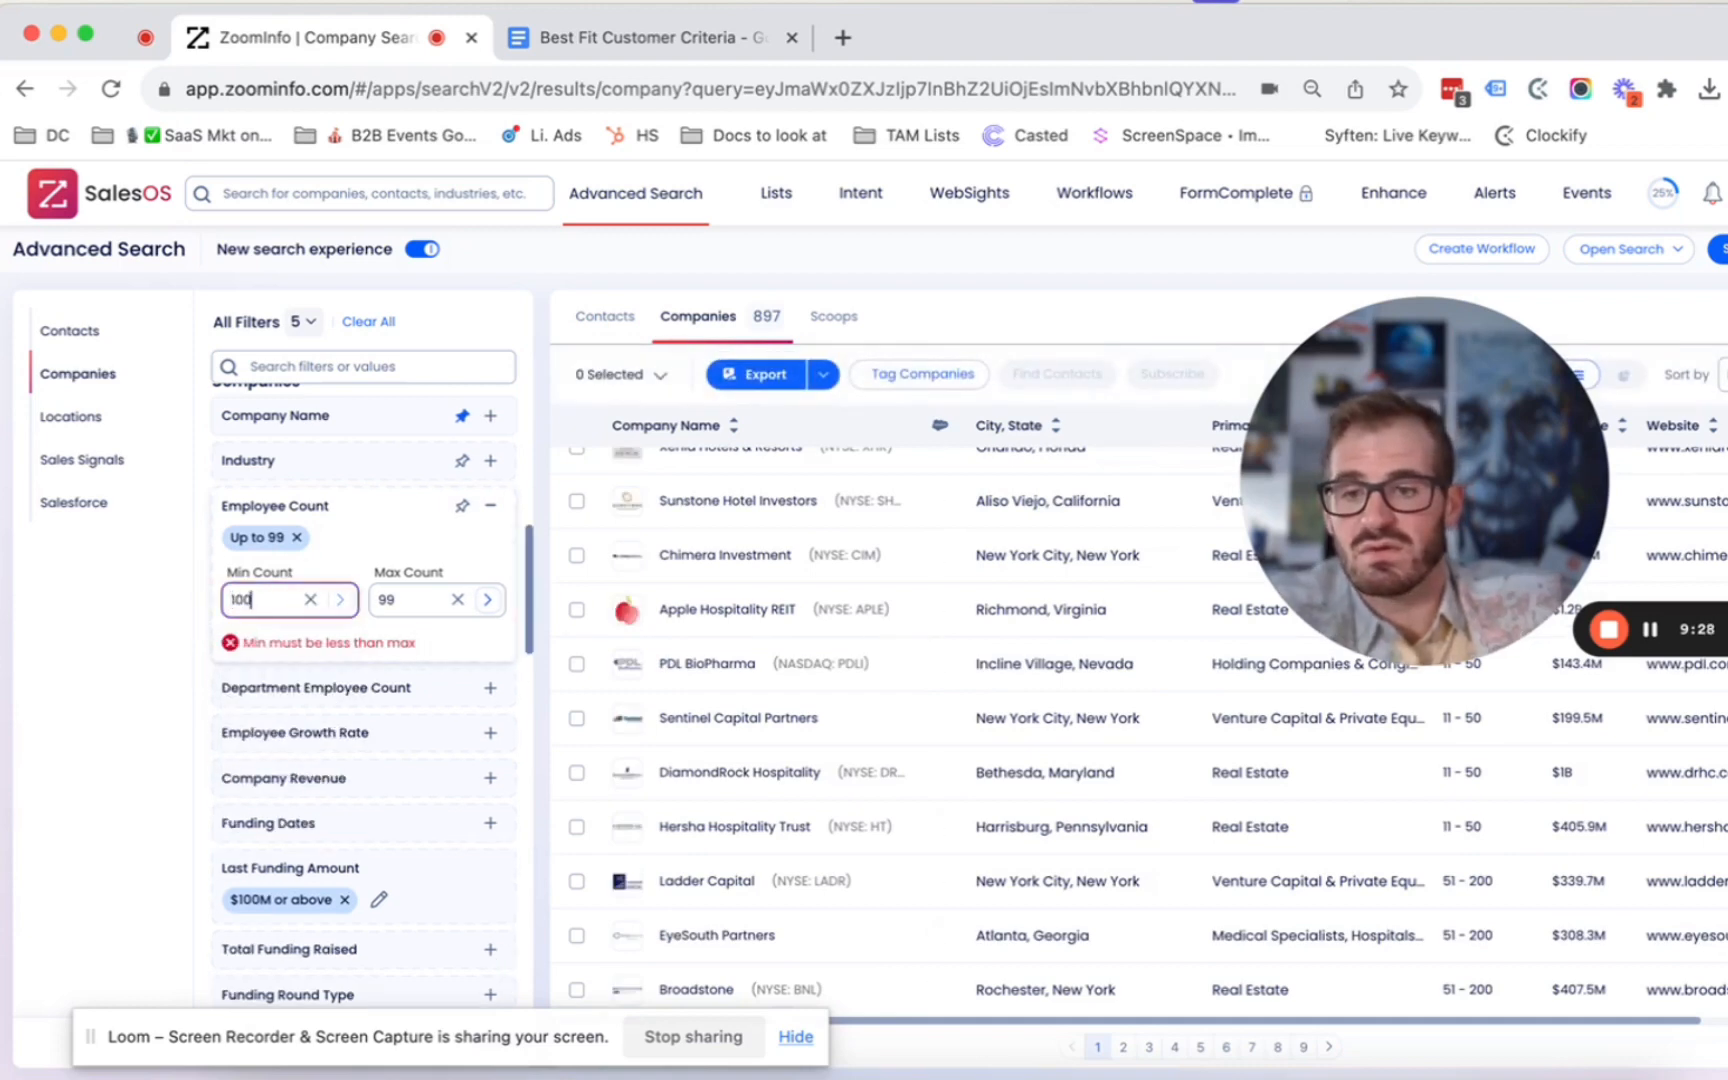
key(Tab)
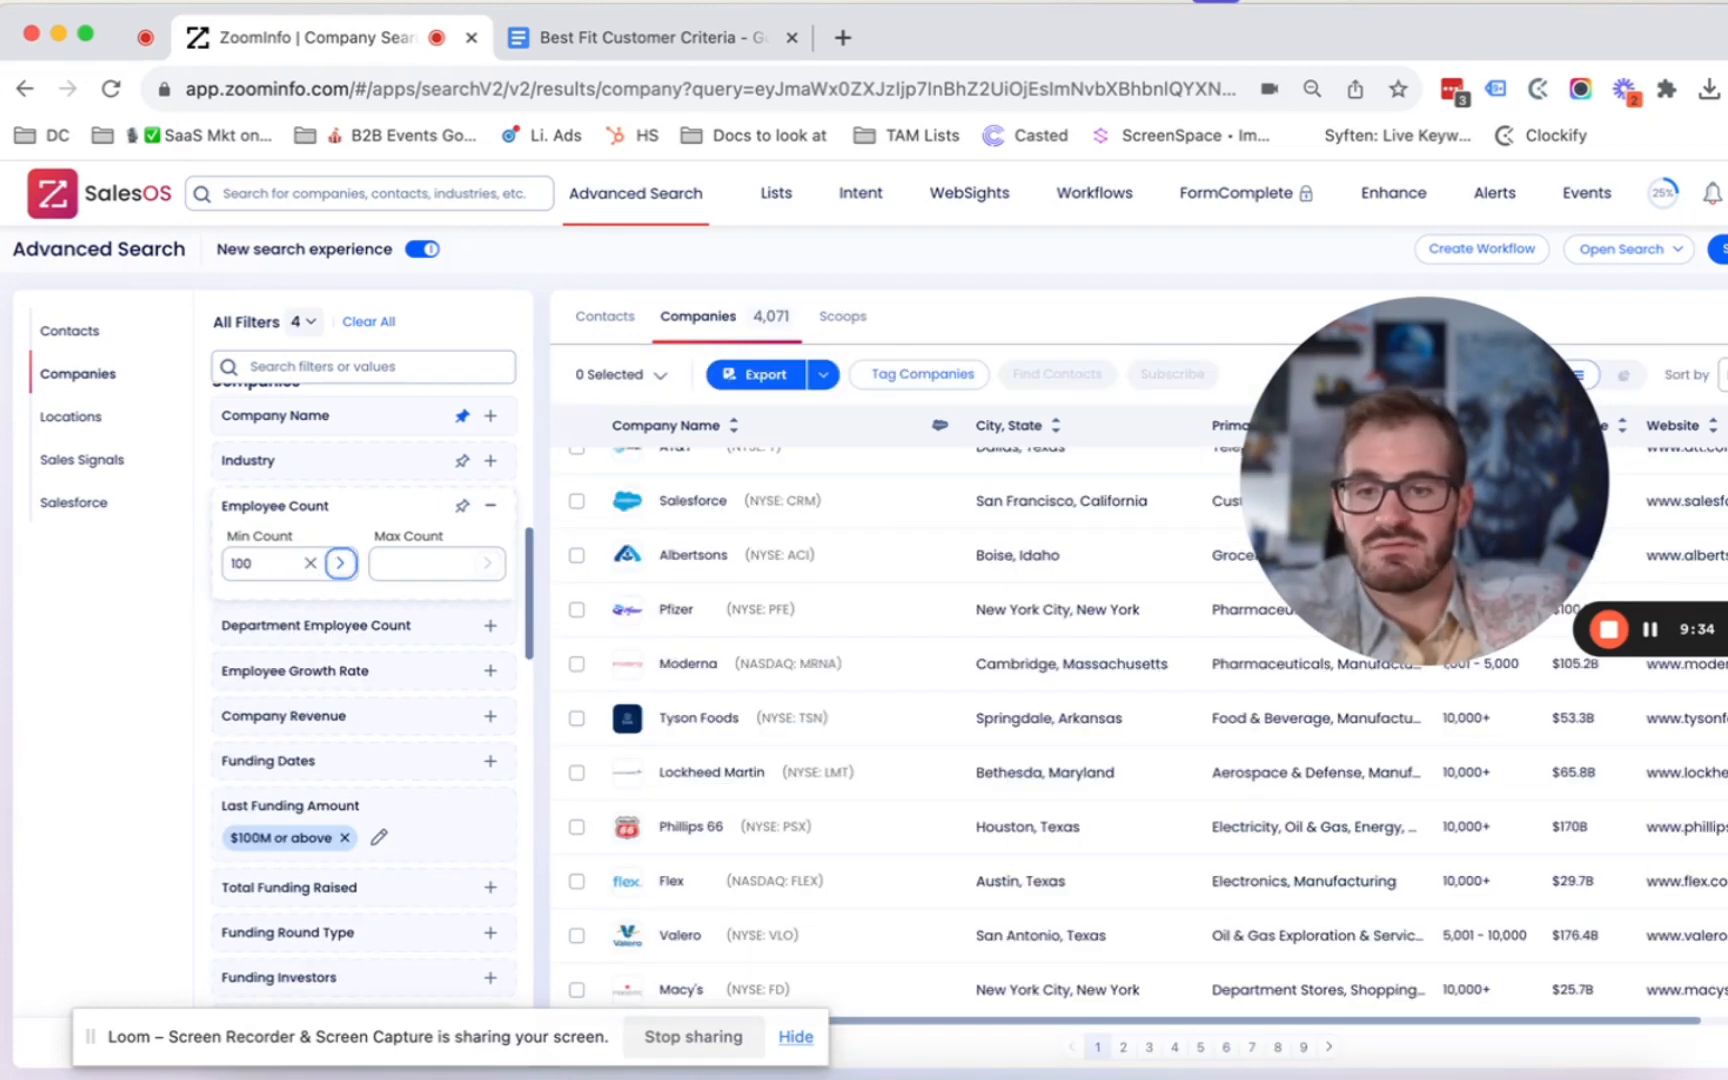
click(409, 570)
text(5000)
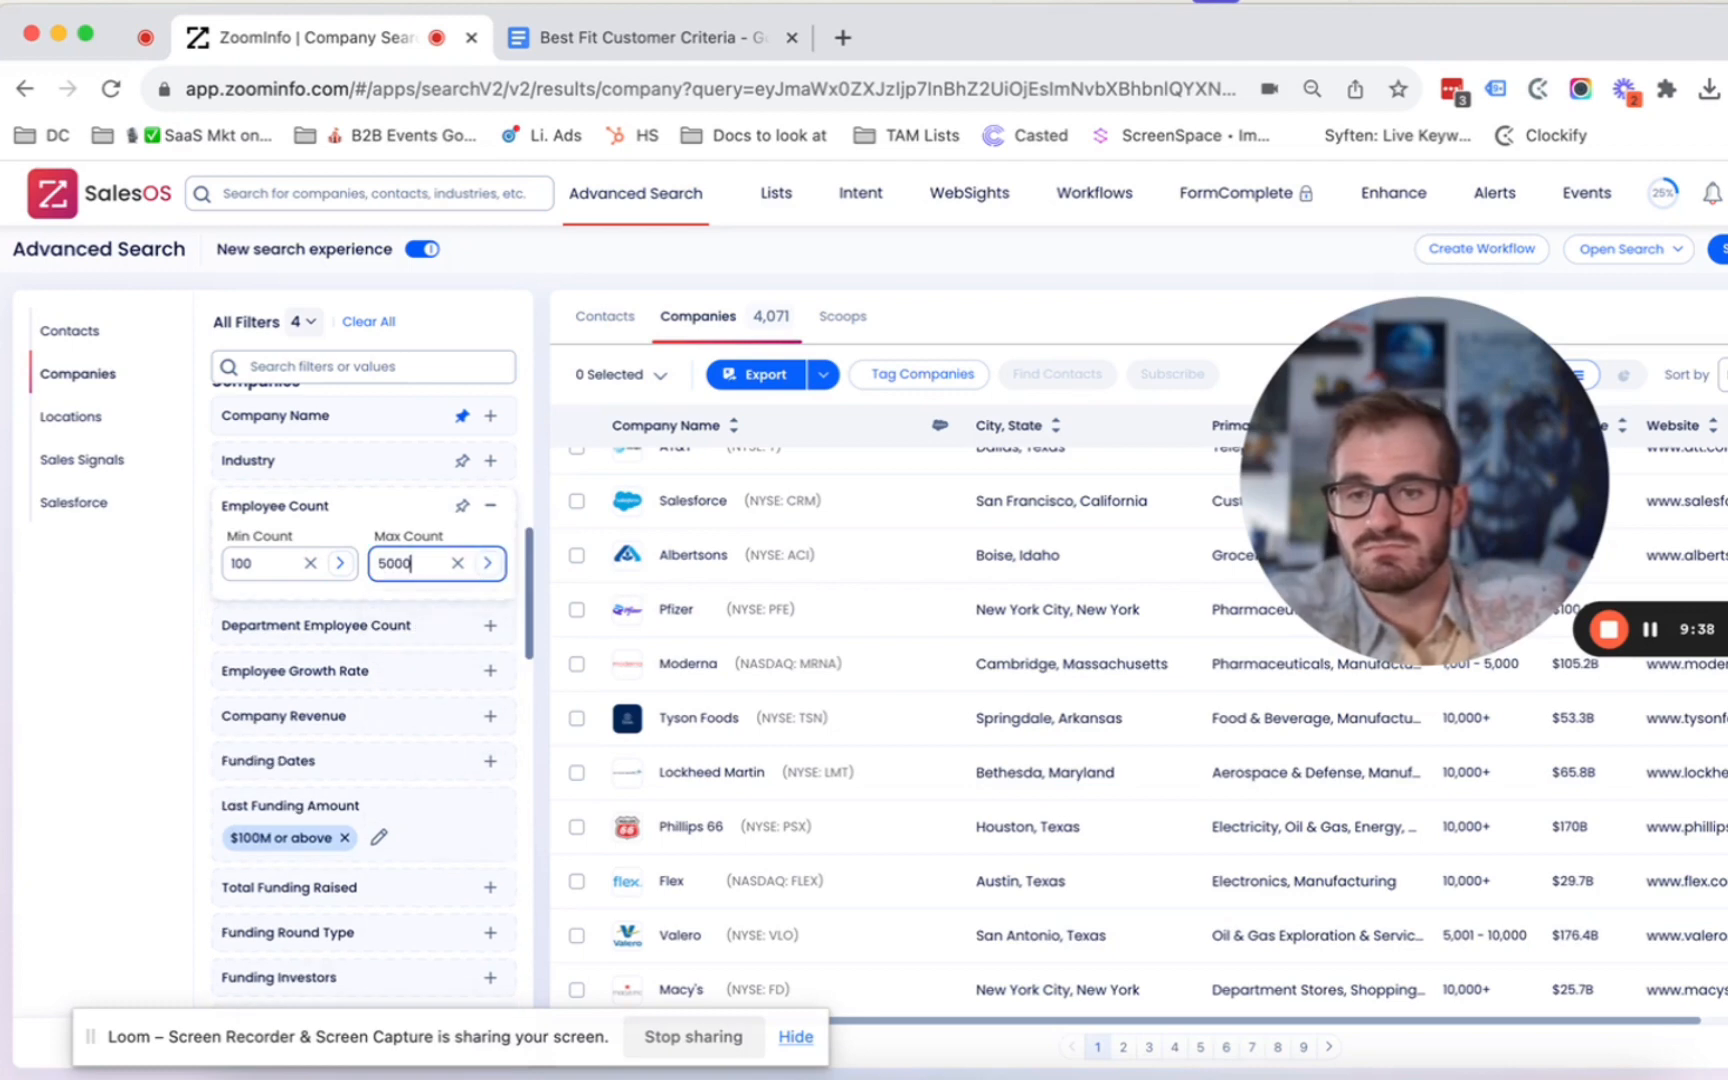
key(Tab)
scroll(389, 790, down, 5)
scroll(387, 774, up, 5)
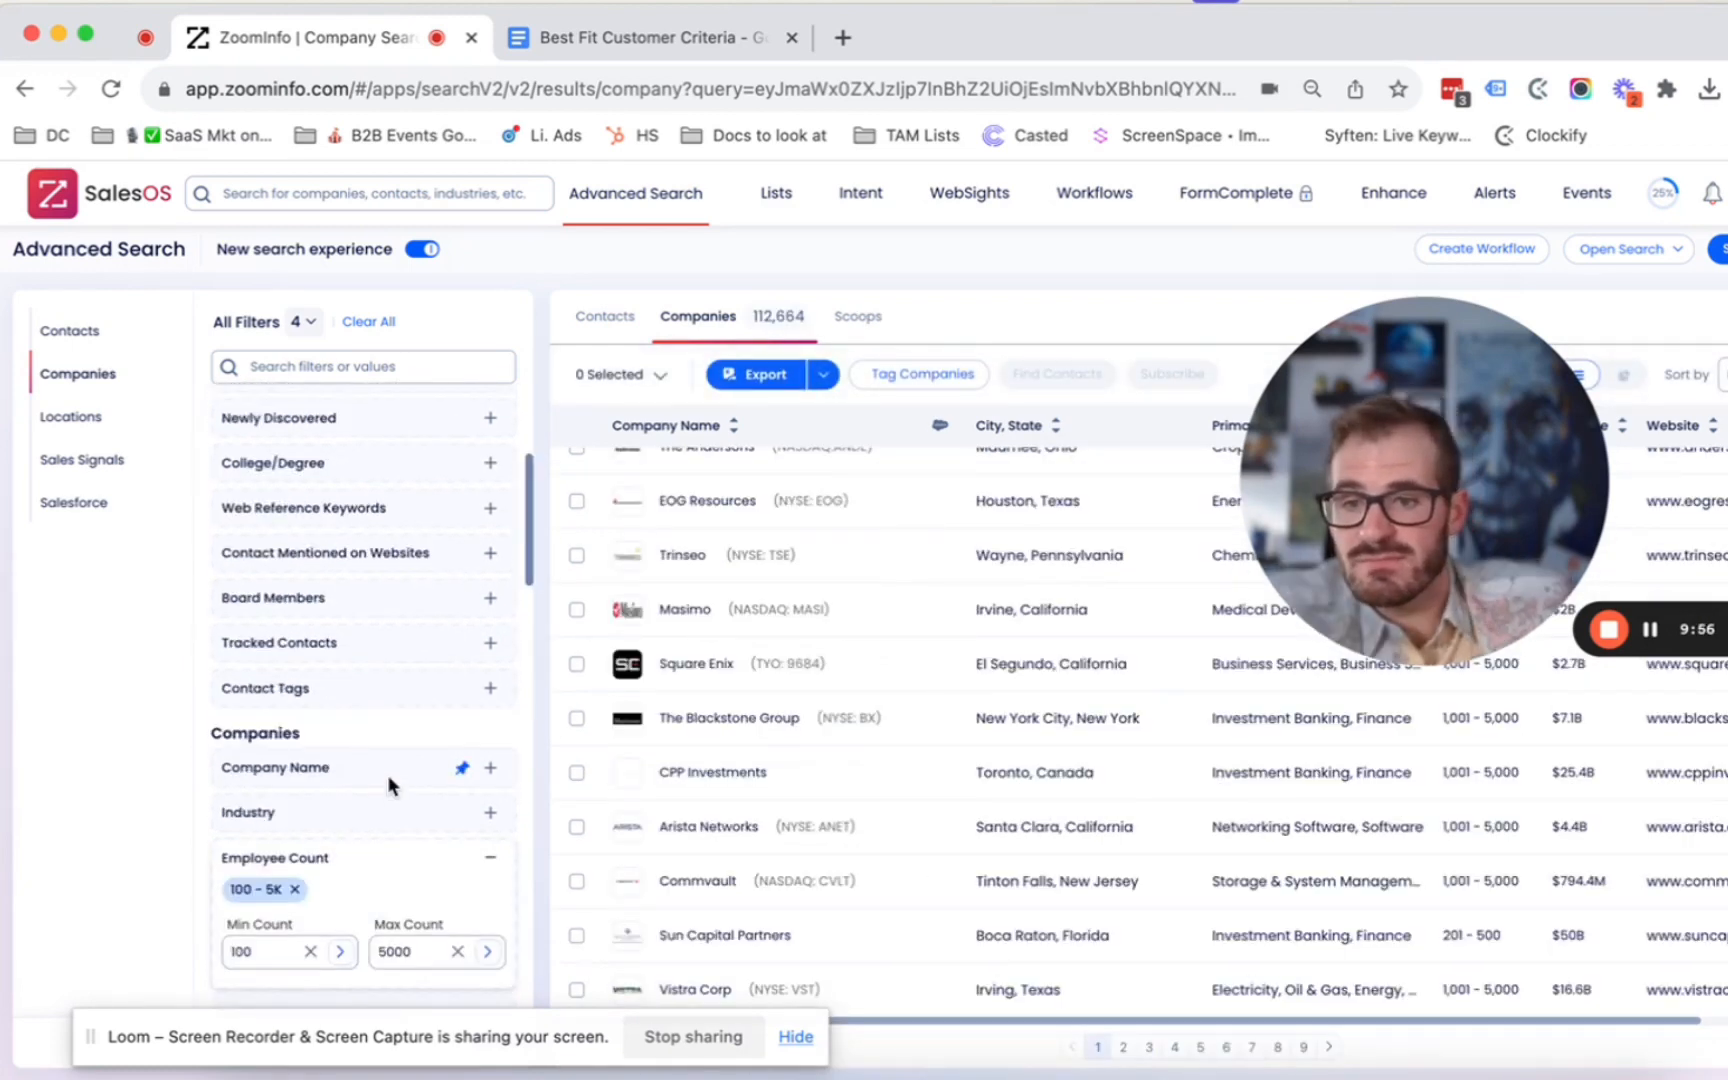
- Expand the Industry filter and add "cybersecurity" as an industry keyword
scroll(387, 774, down, 2)
click(378, 639)
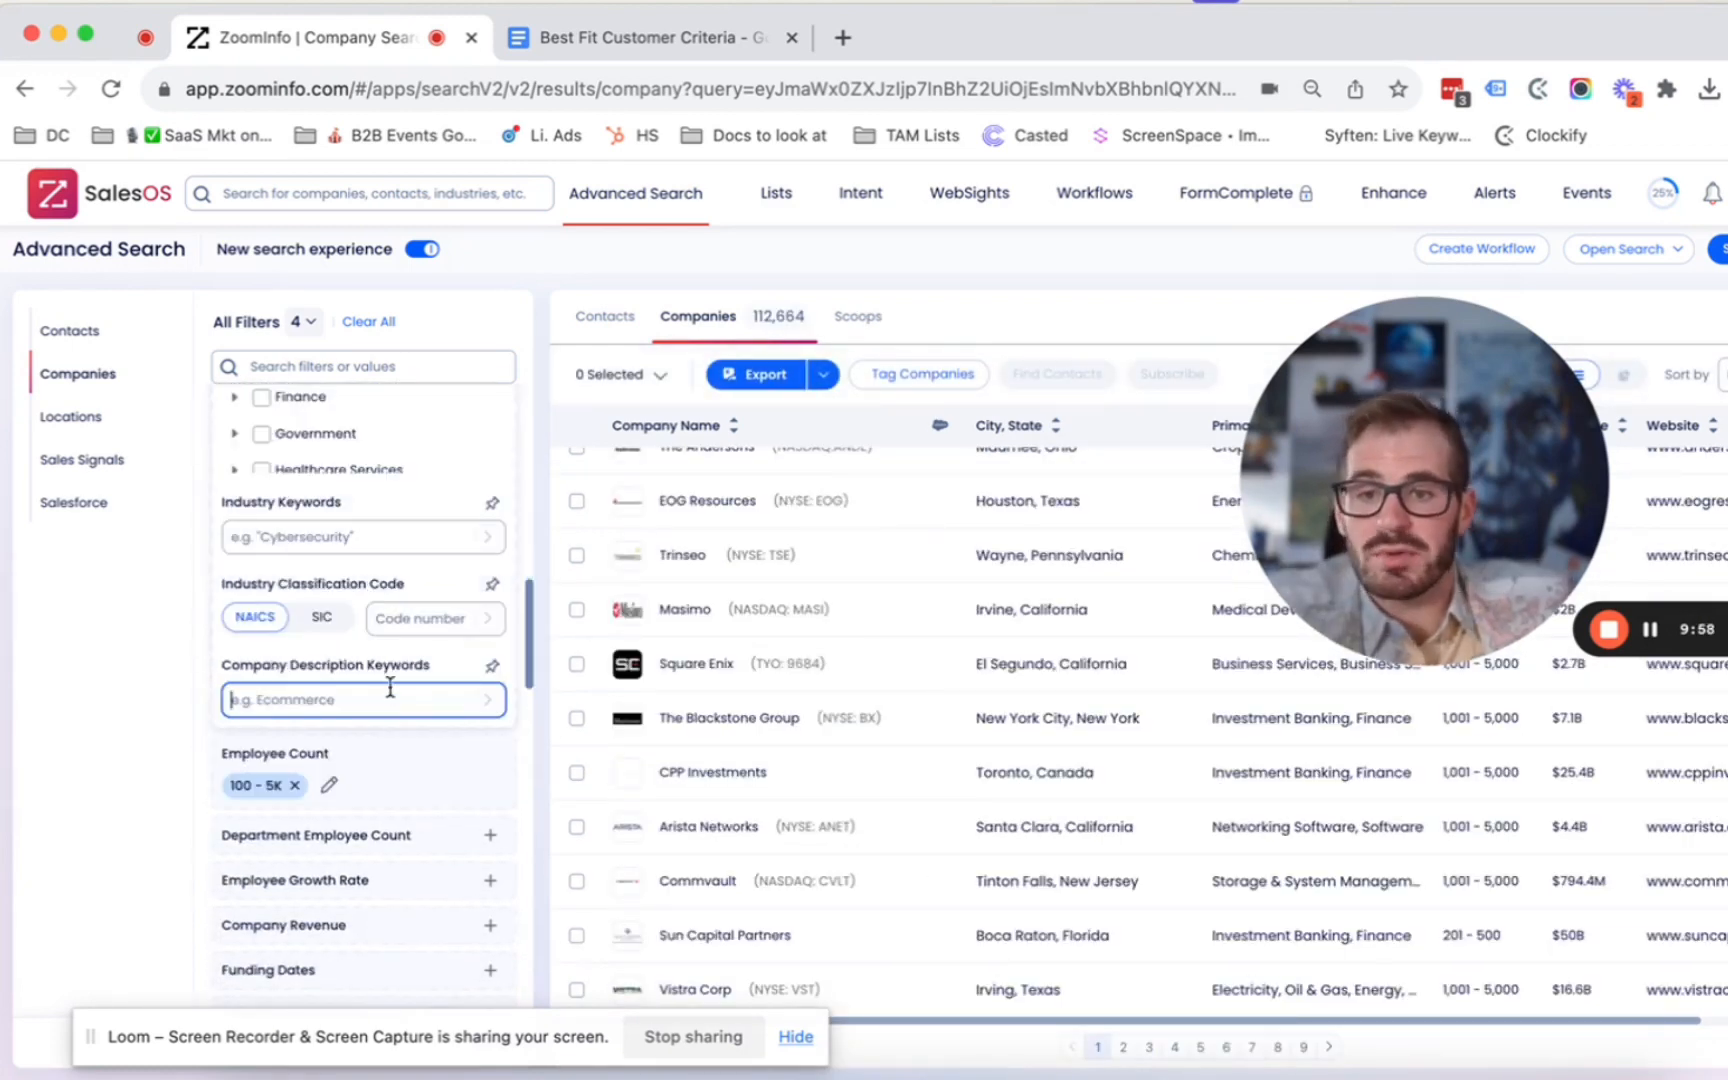
scroll(388, 650, up, 5)
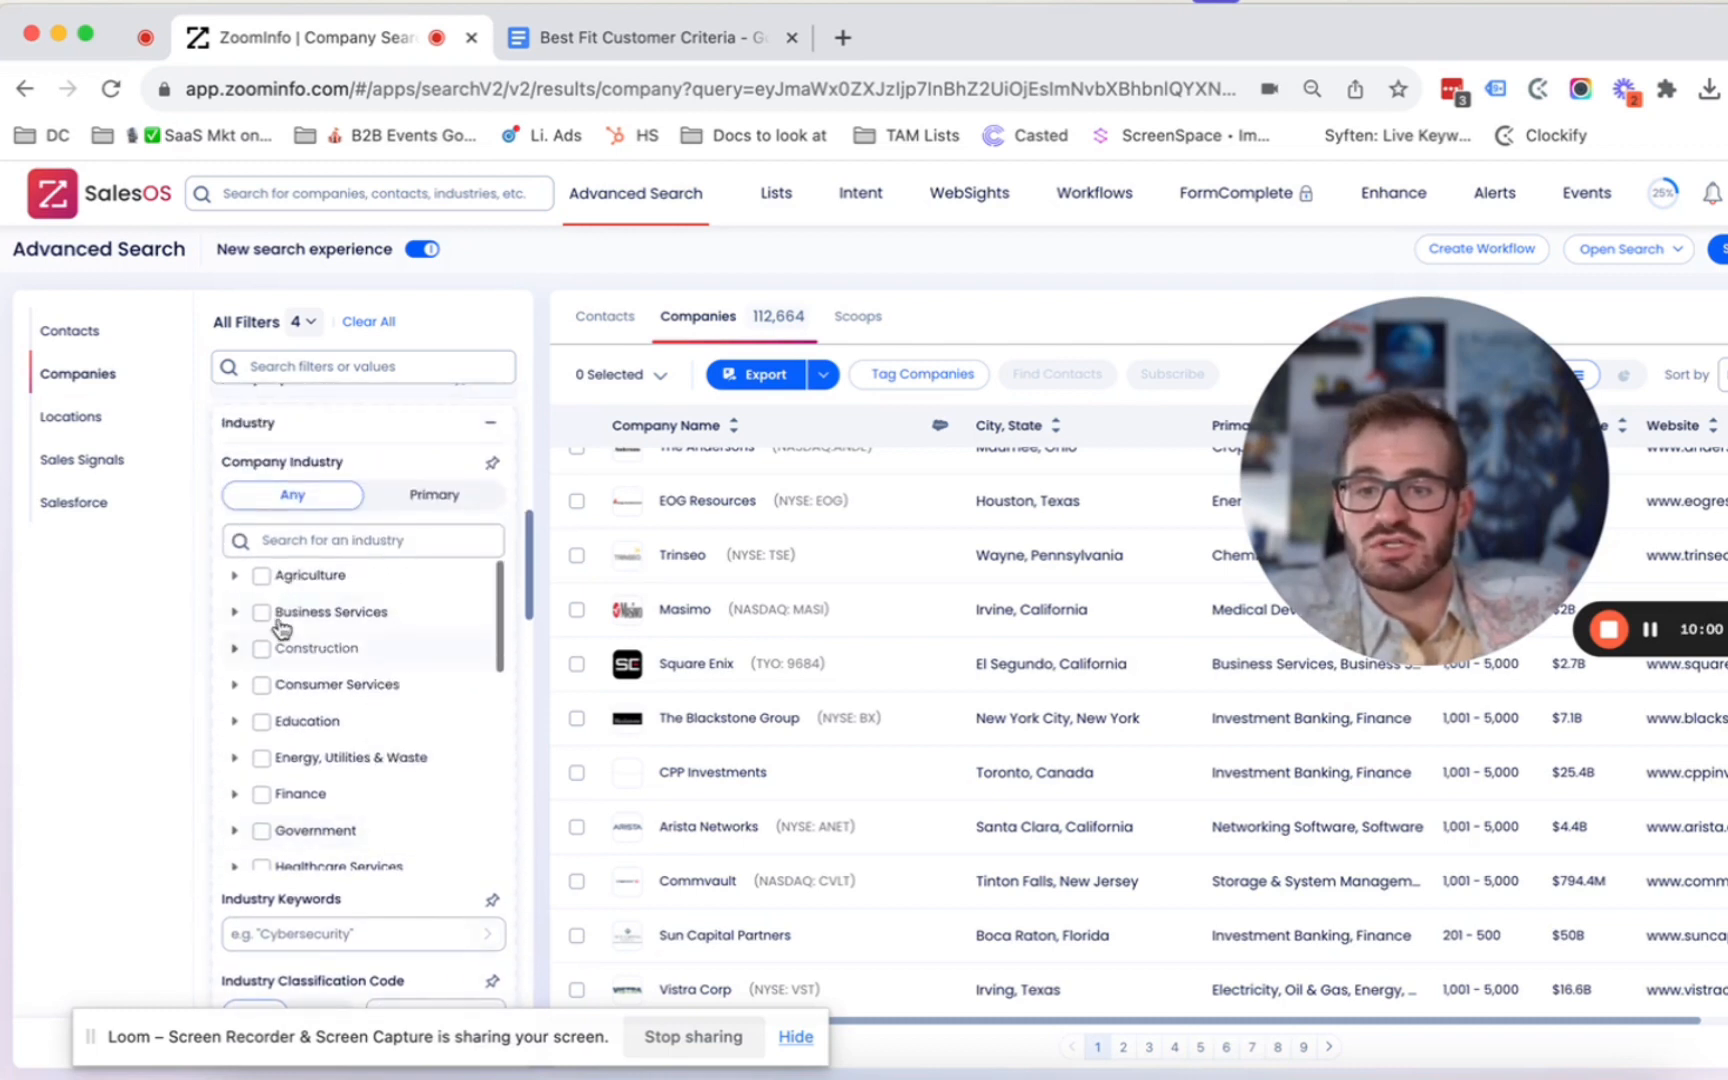
scroll(366, 629, down, 10)
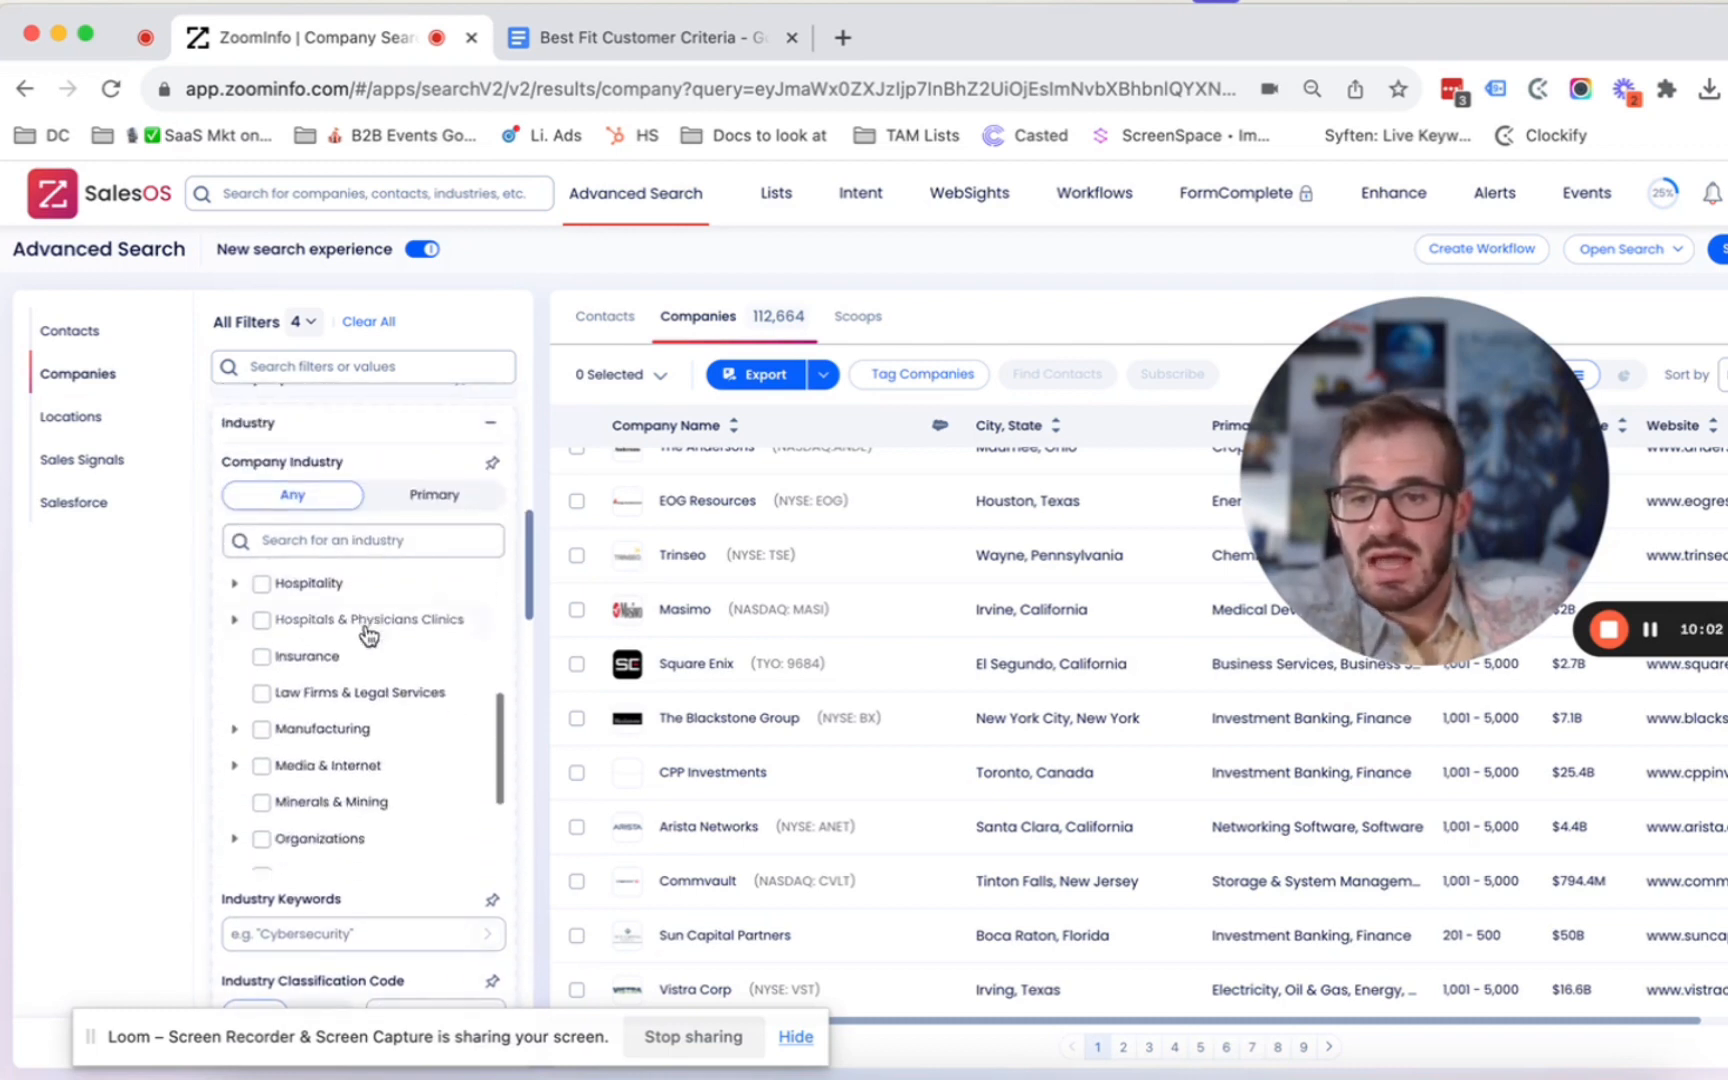
scroll(360, 680, down, 2)
click(346, 719)
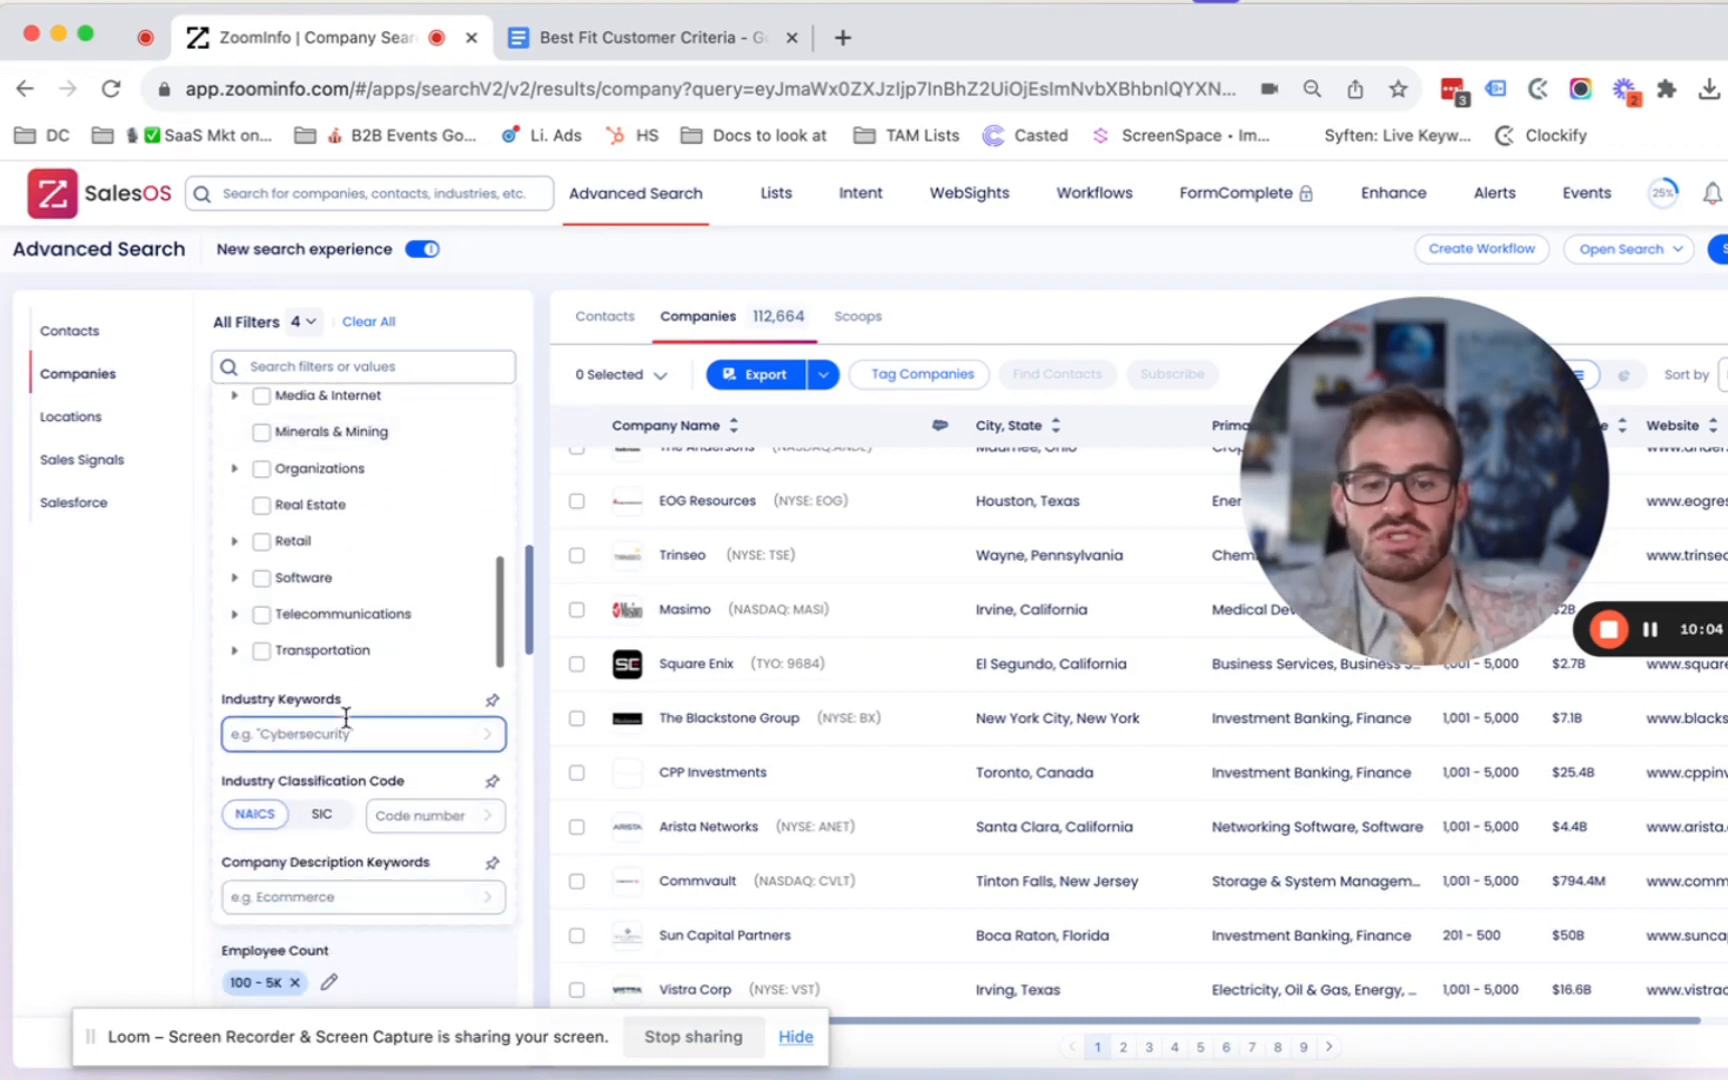
text(cyber)
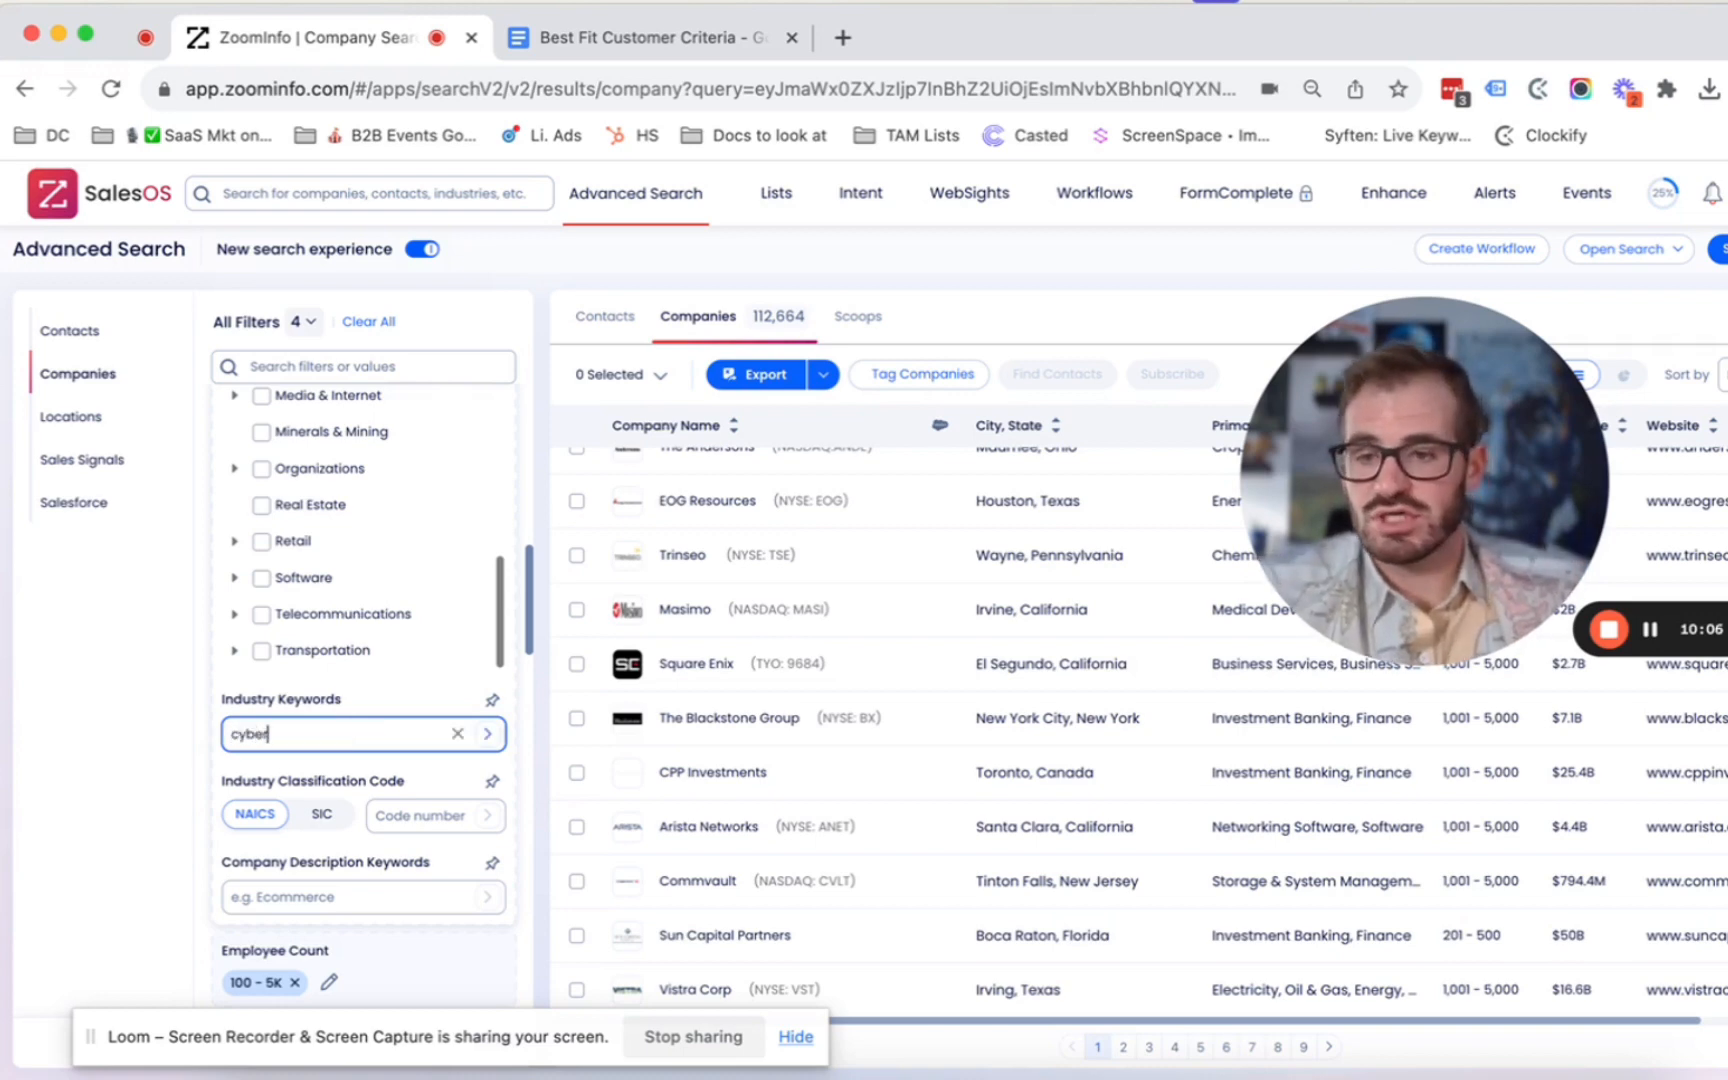
text(security)
key(Return)
- Add "fintech", "adtech" and "salestech" to the industry keywords
text(fintech)
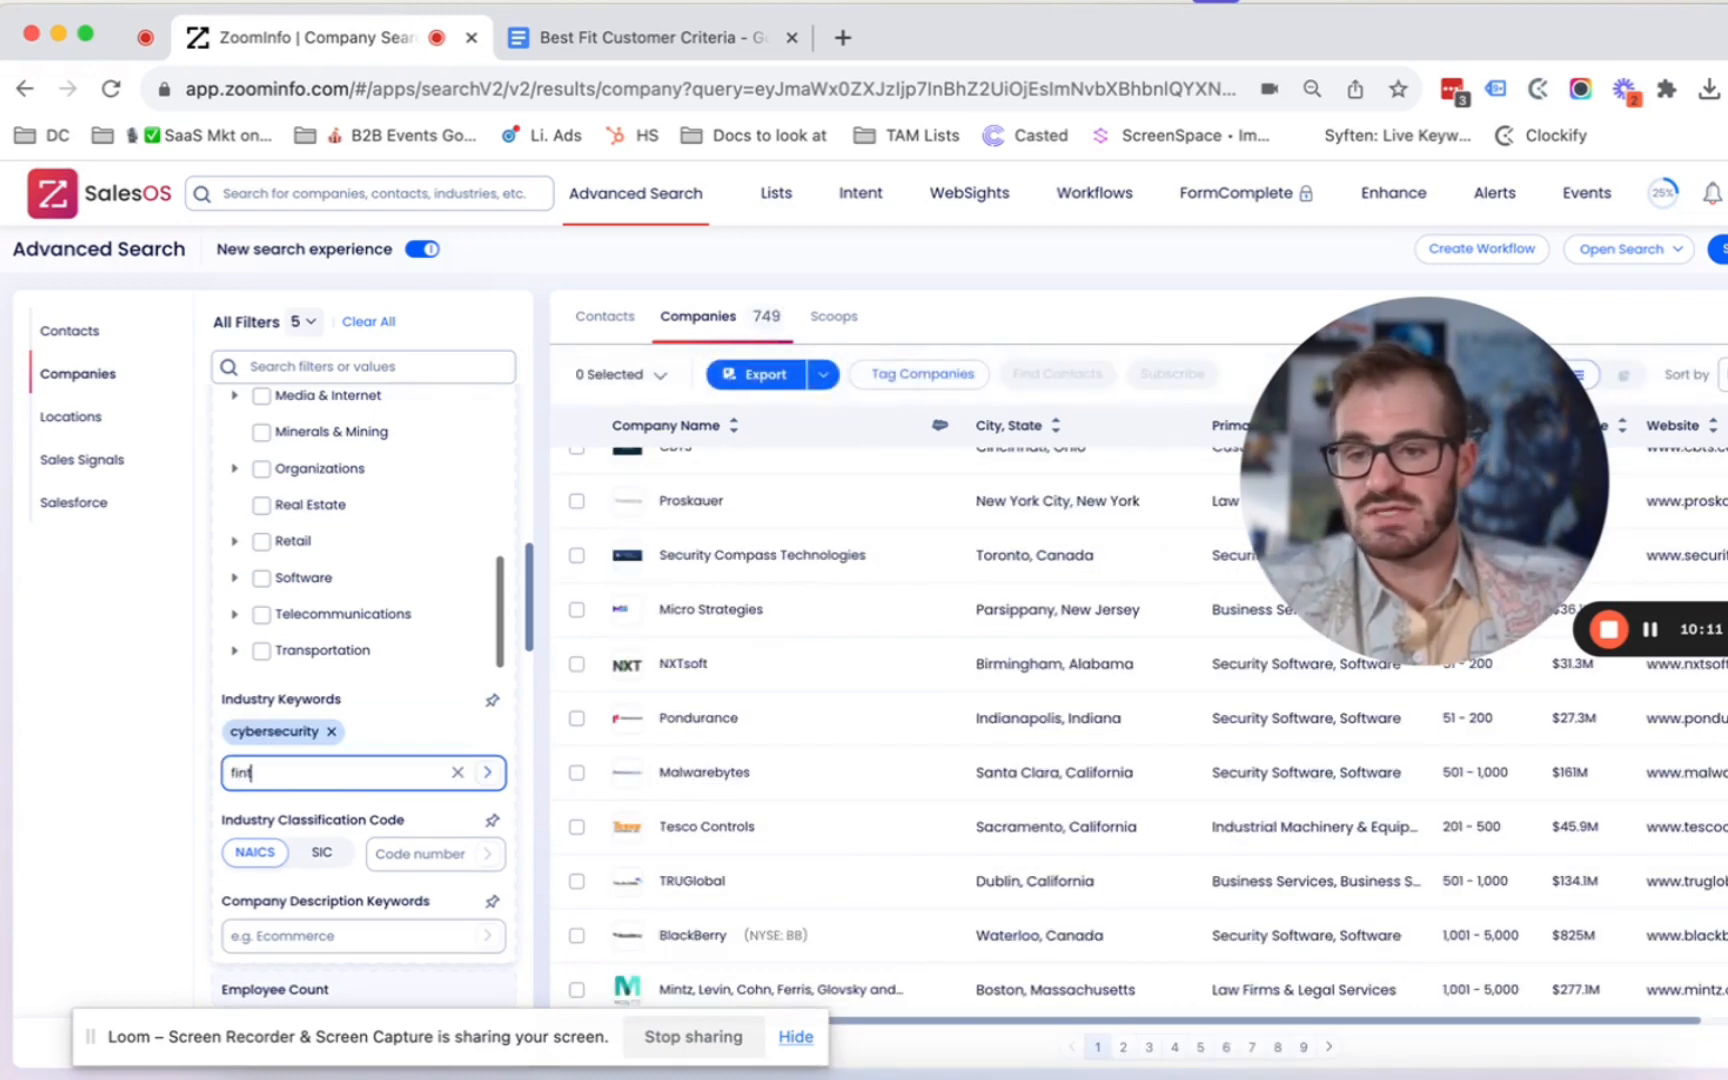
key(Return)
text(ch)
key(Return)
text(sa)
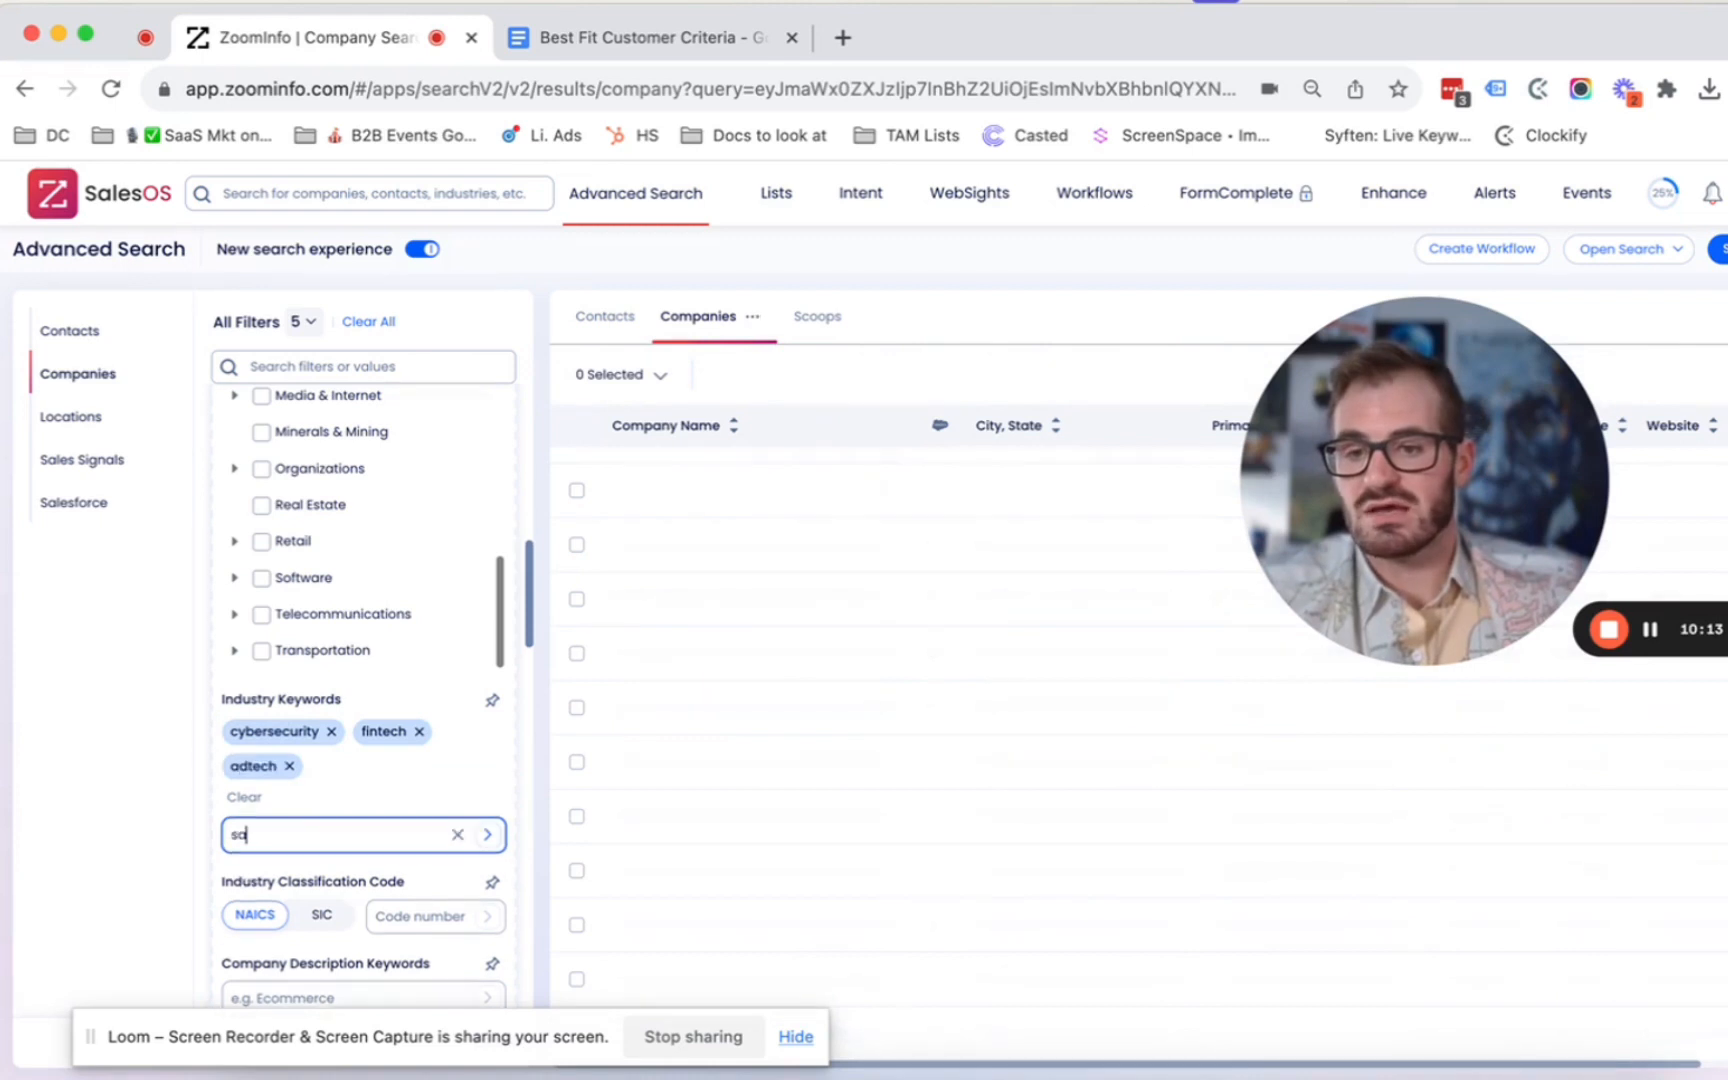
text(lestech)
key(Return)
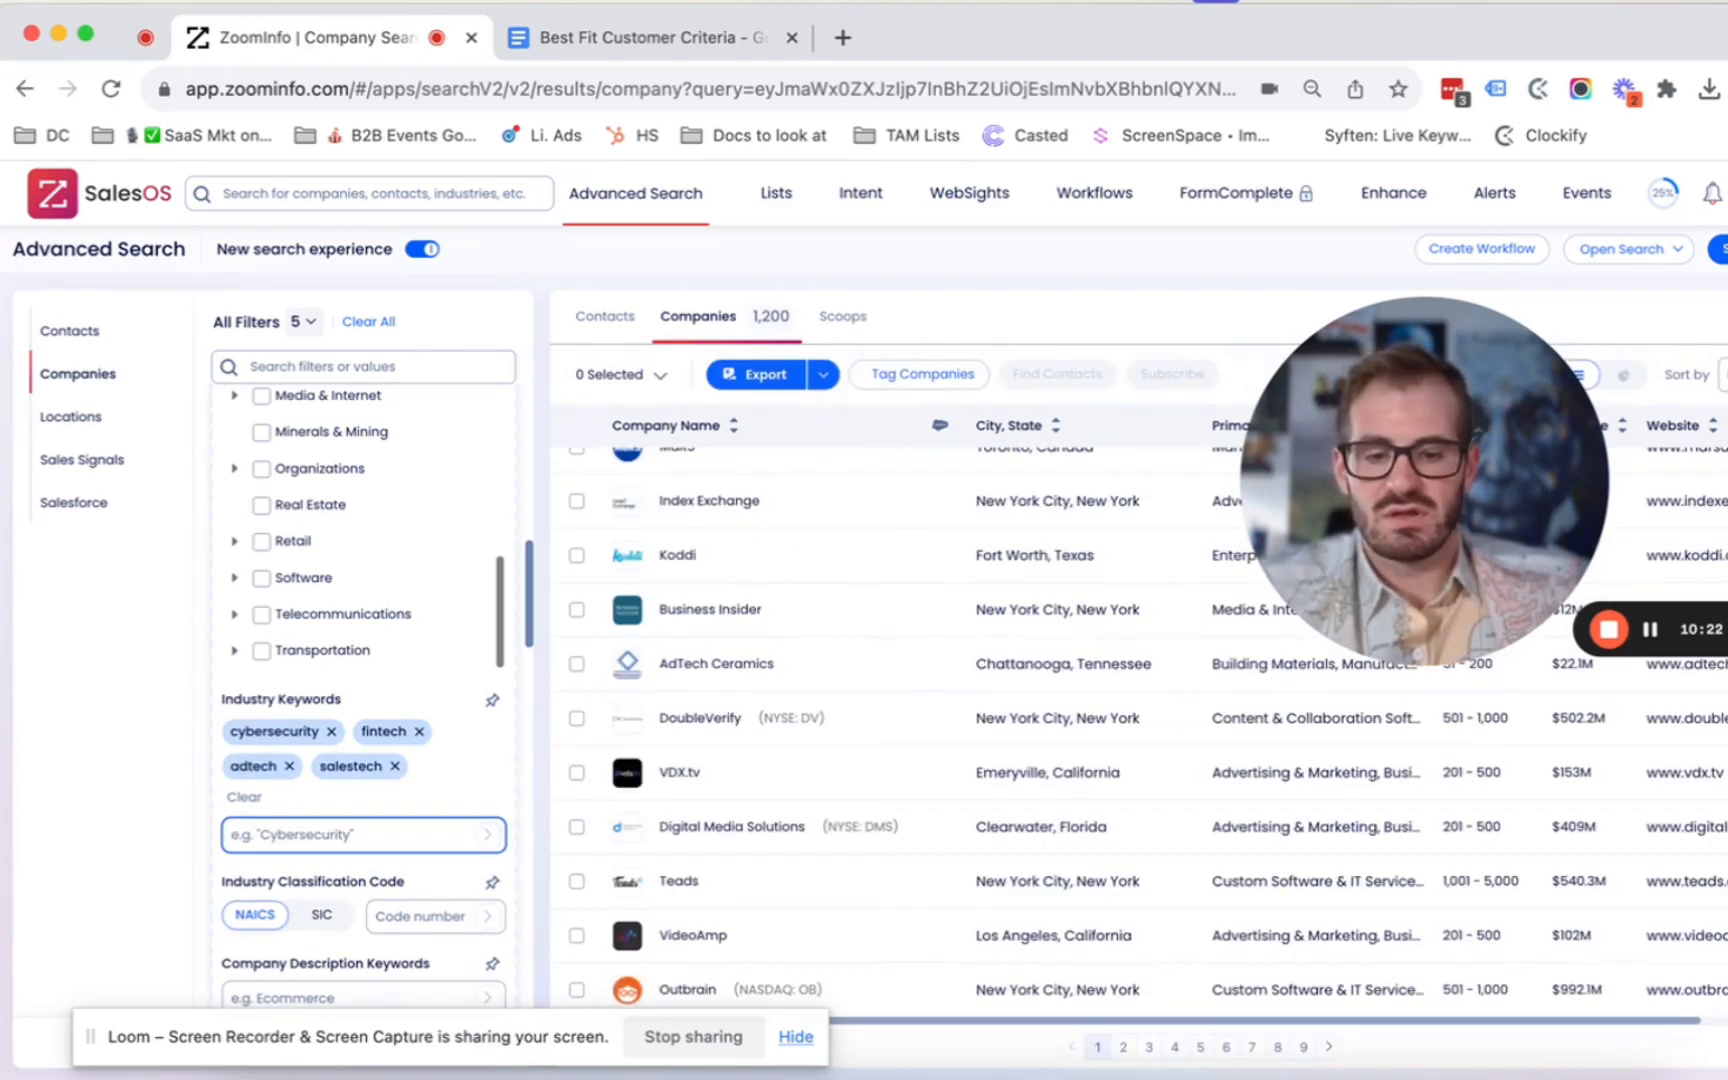
- Extend the industry keywords with "hrtech", "b2b saas" and "collaboration software"
text(hrtech)
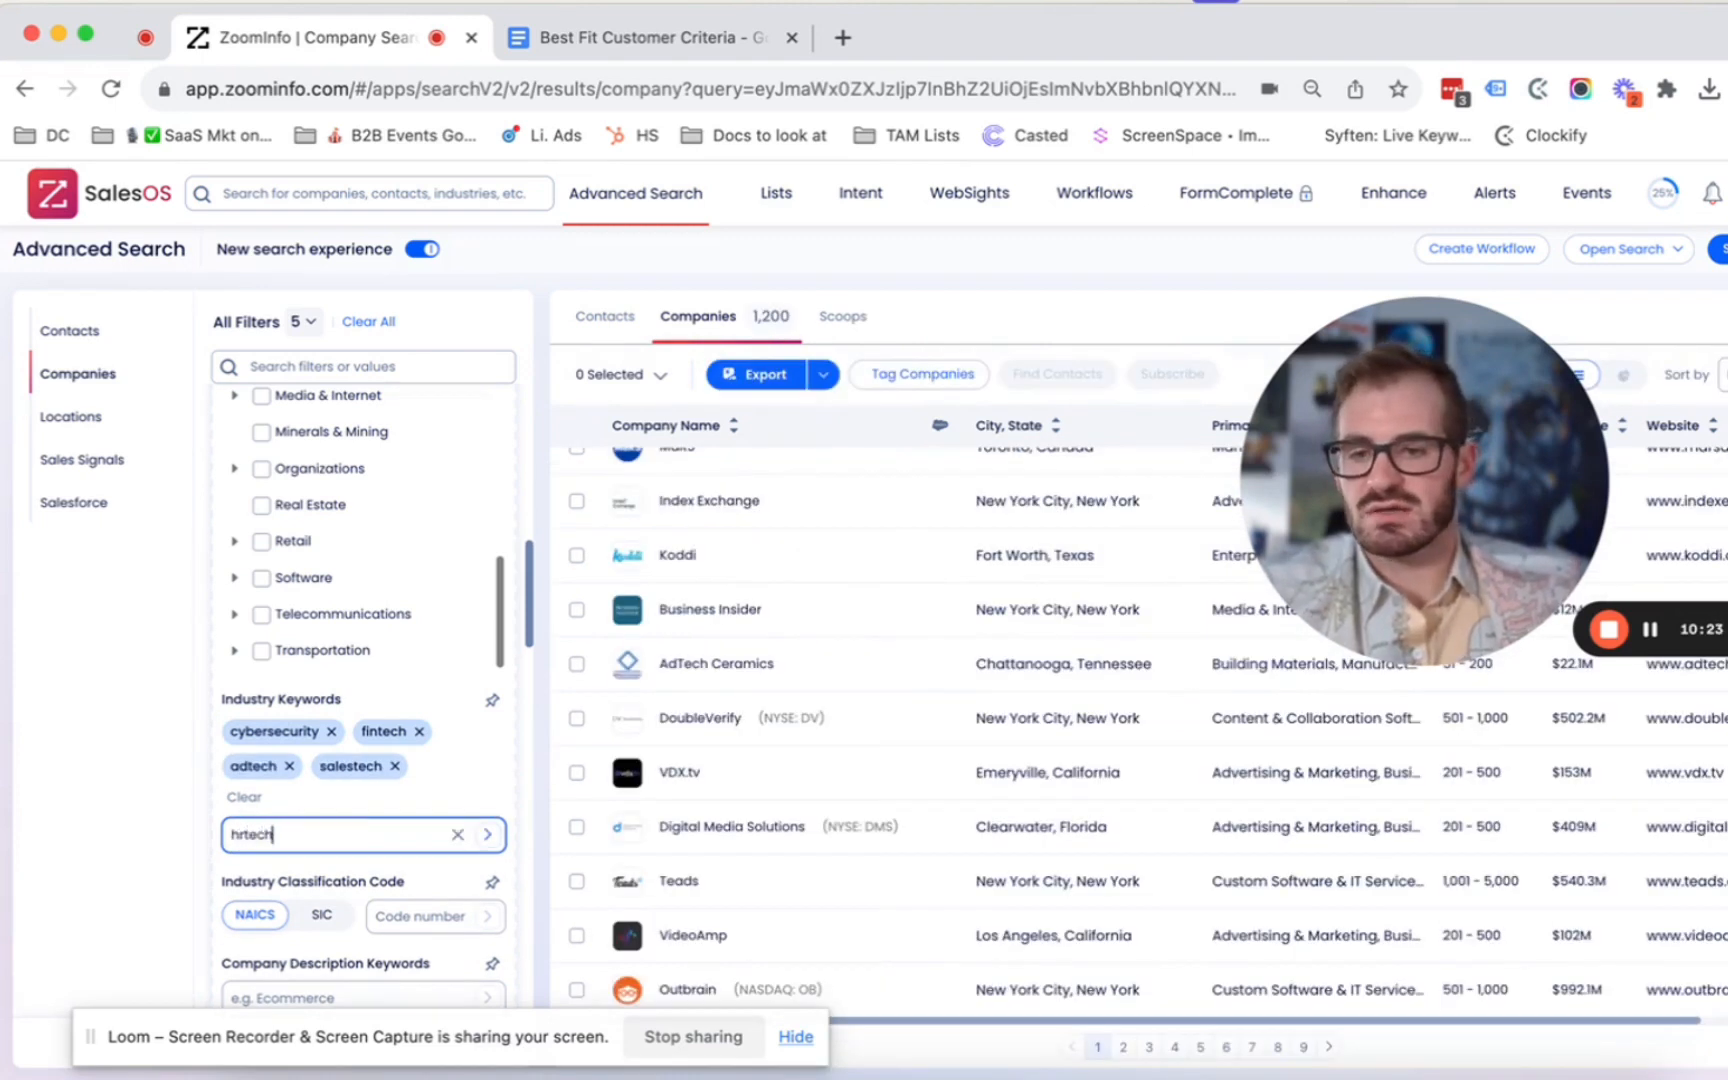
key(Return)
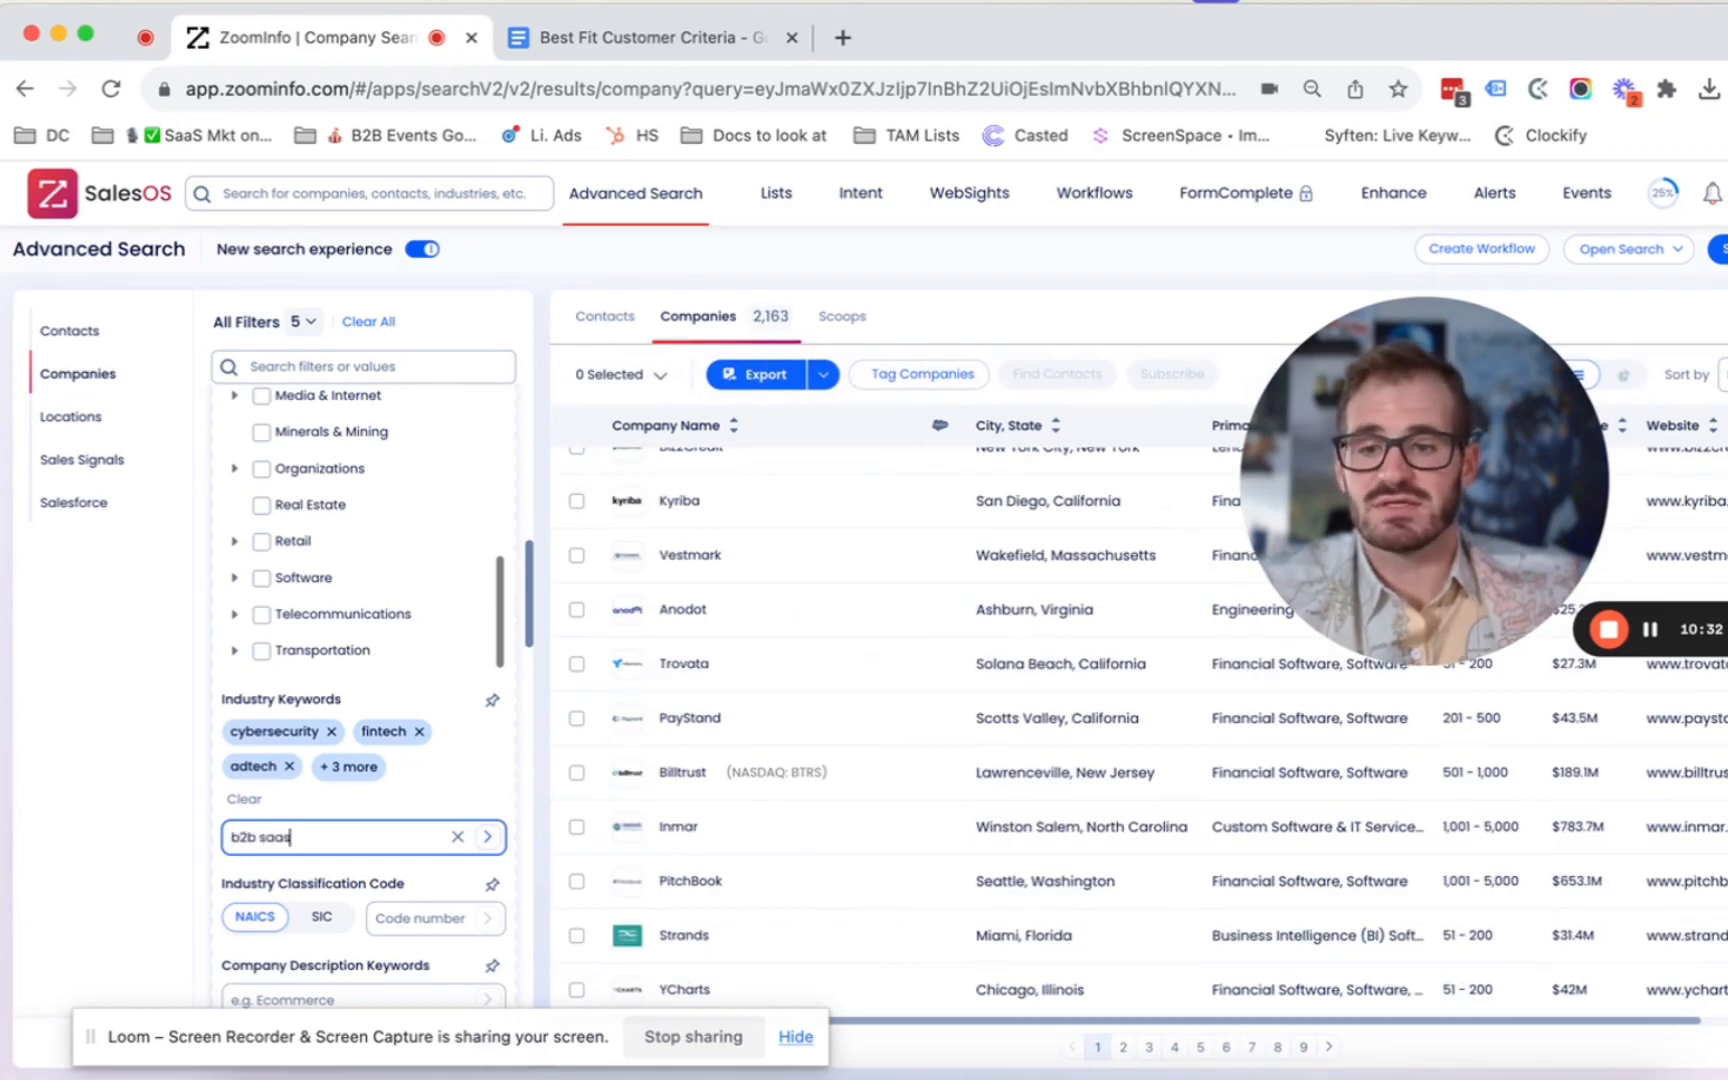
text(saas)
key(Return)
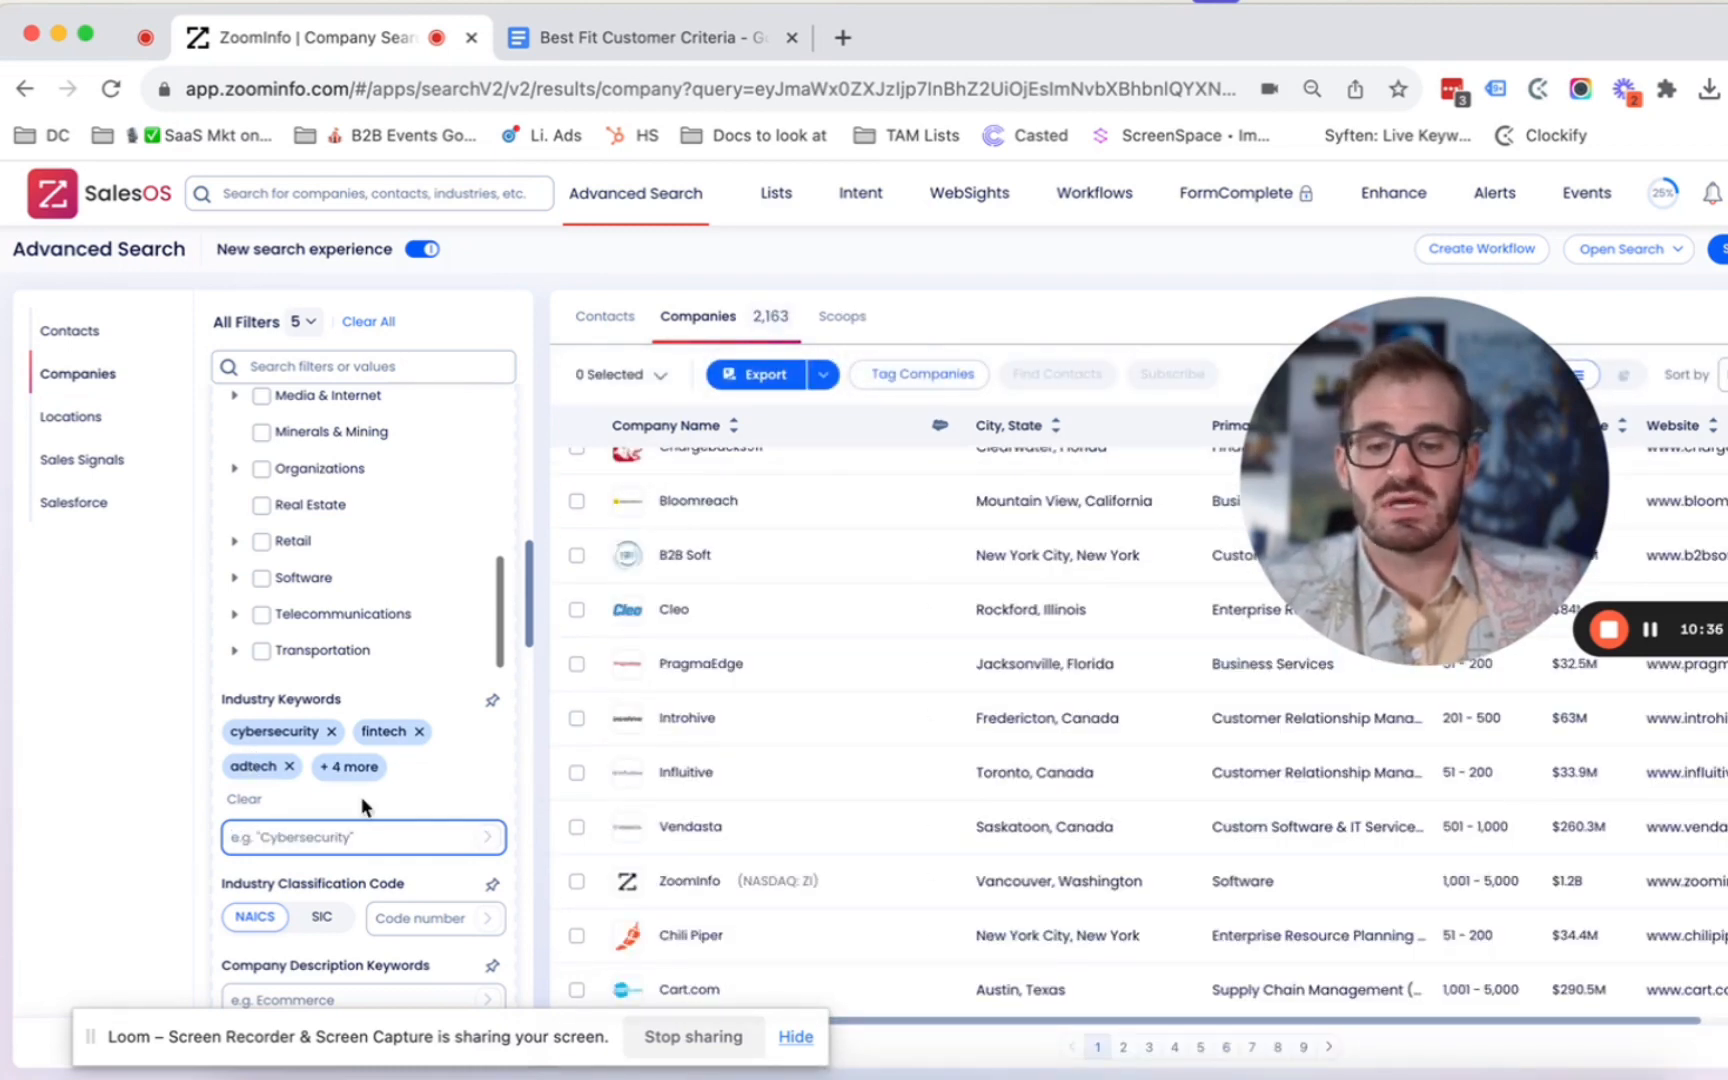
text(collo)
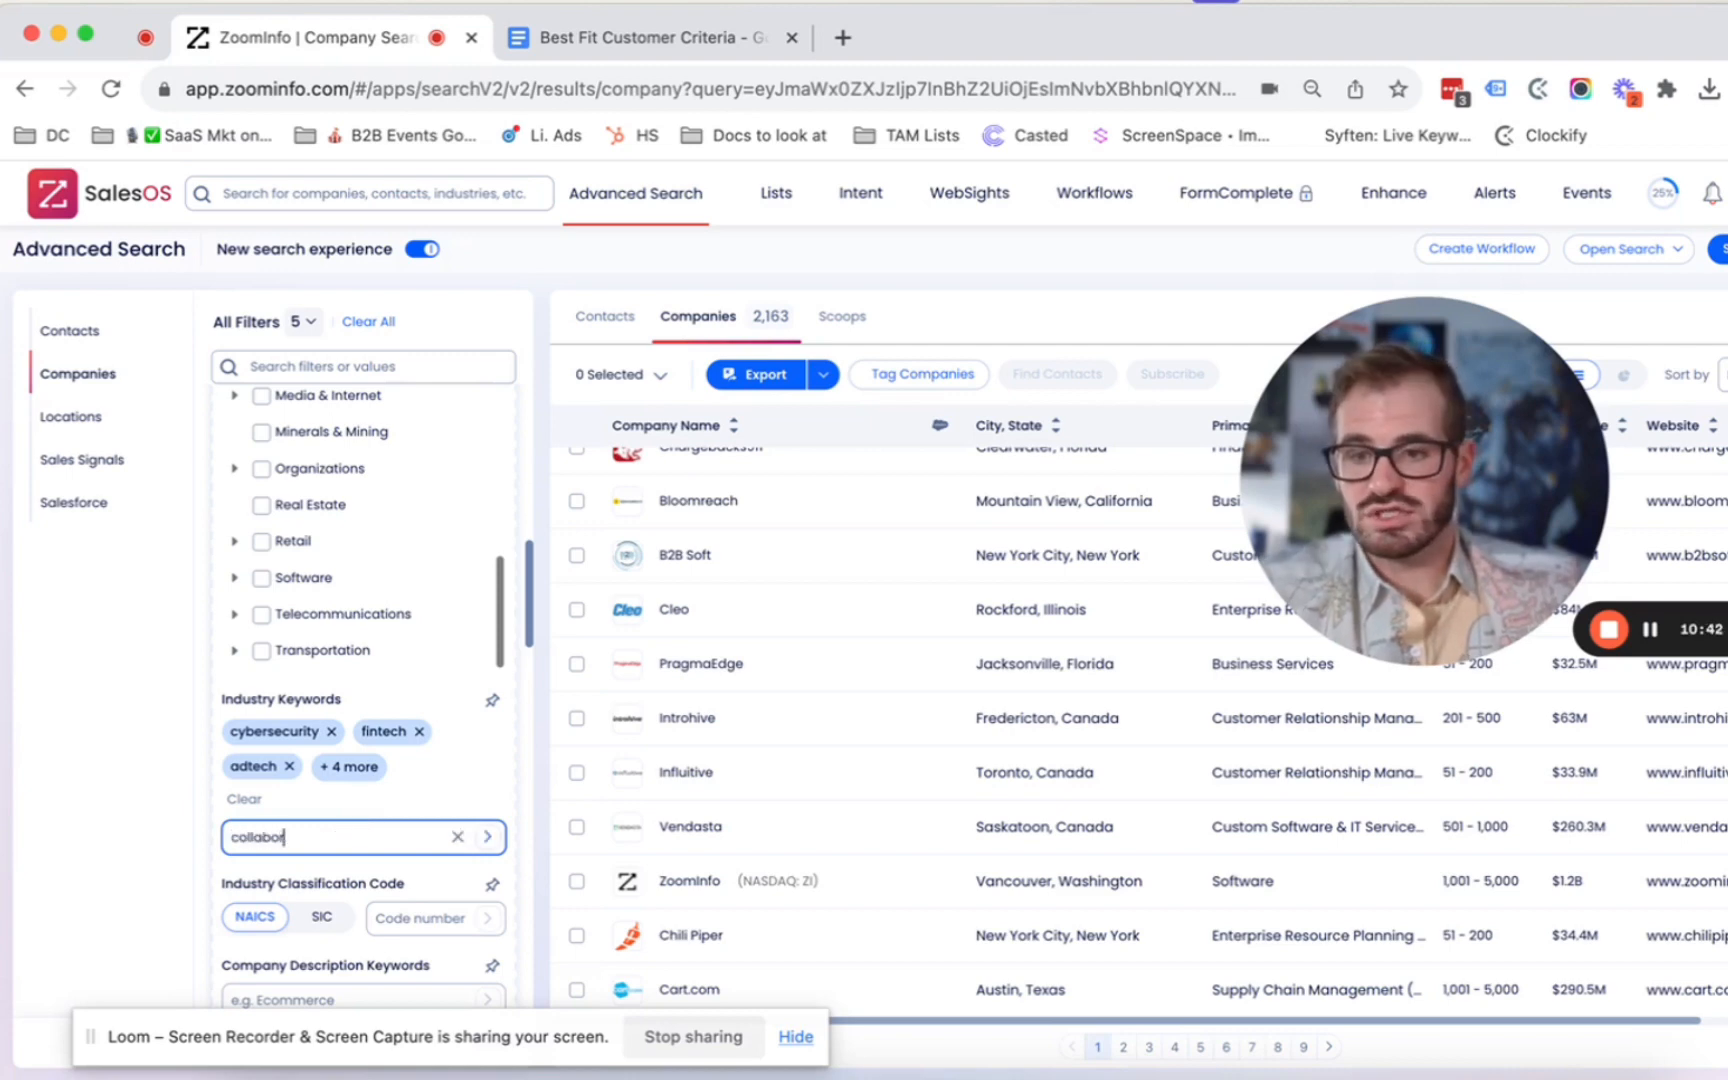
text(aboration softwar)
text(e)
key(Return)
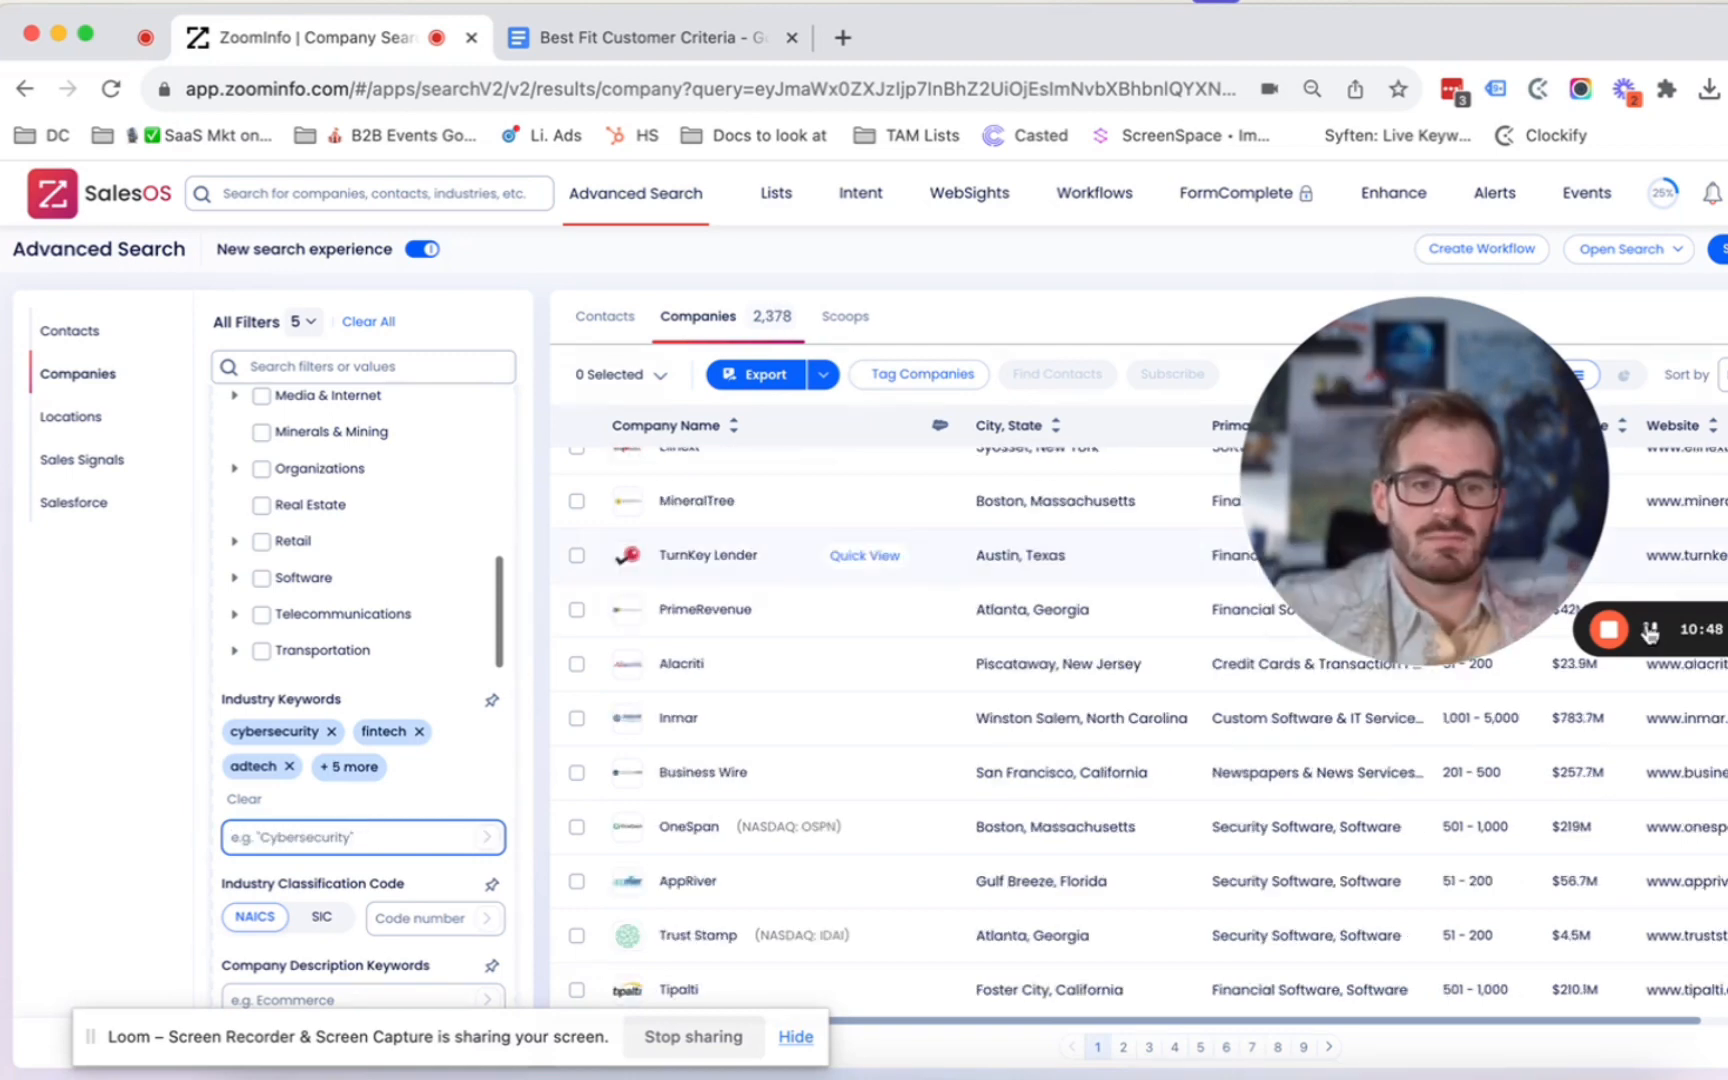
- Create a company tag named "Industry kws" and apply it to all companies matching the industry keywords
click(918, 380)
click(966, 719)
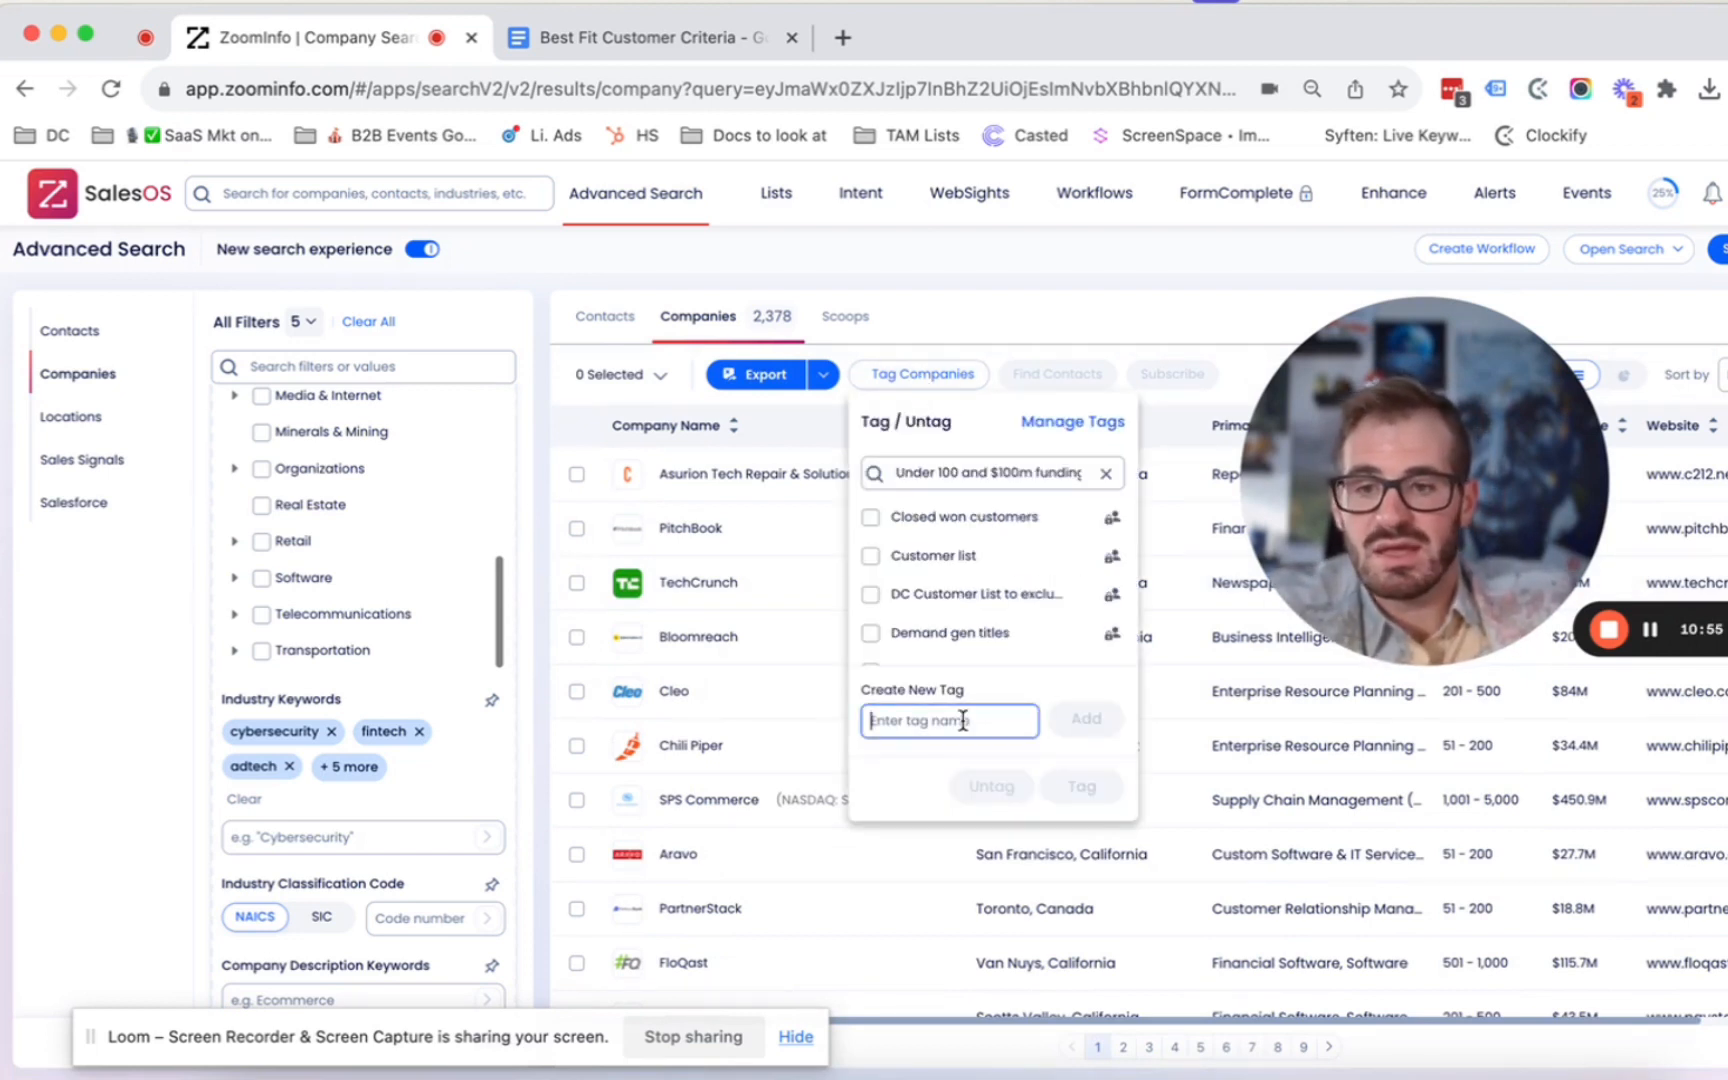
text(Industry)
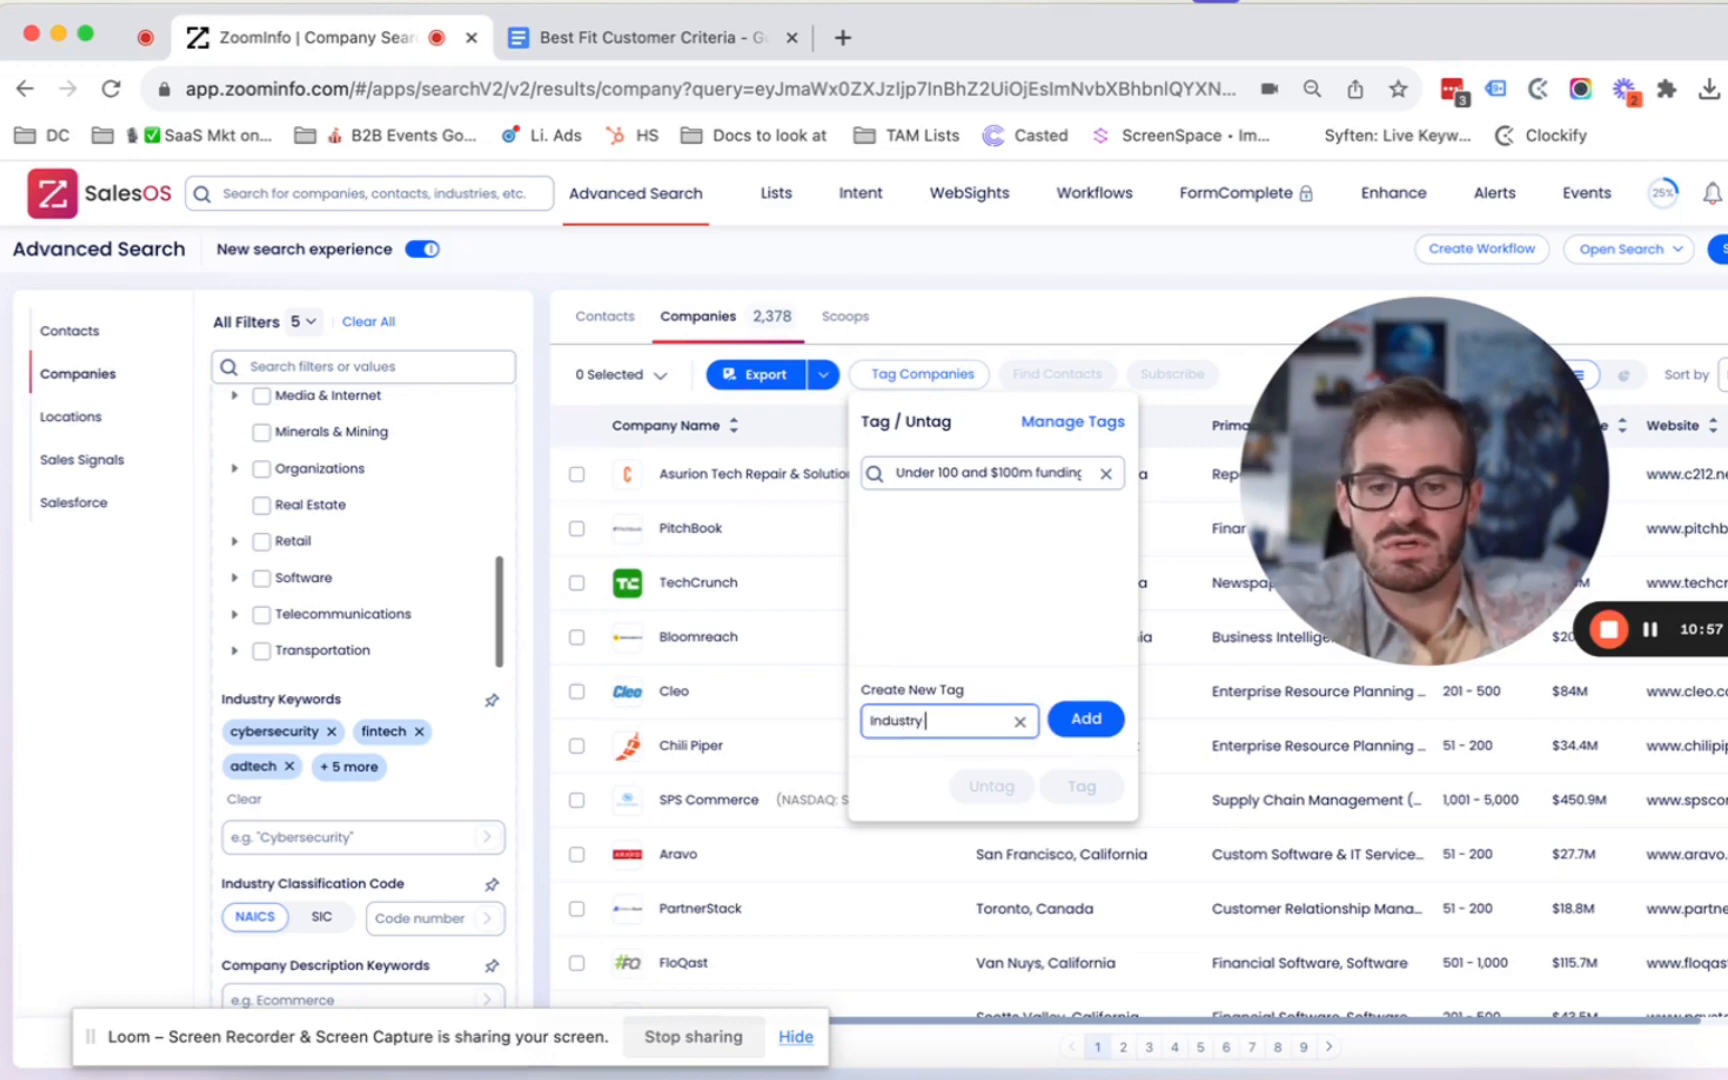
text( kws)
click(1086, 718)
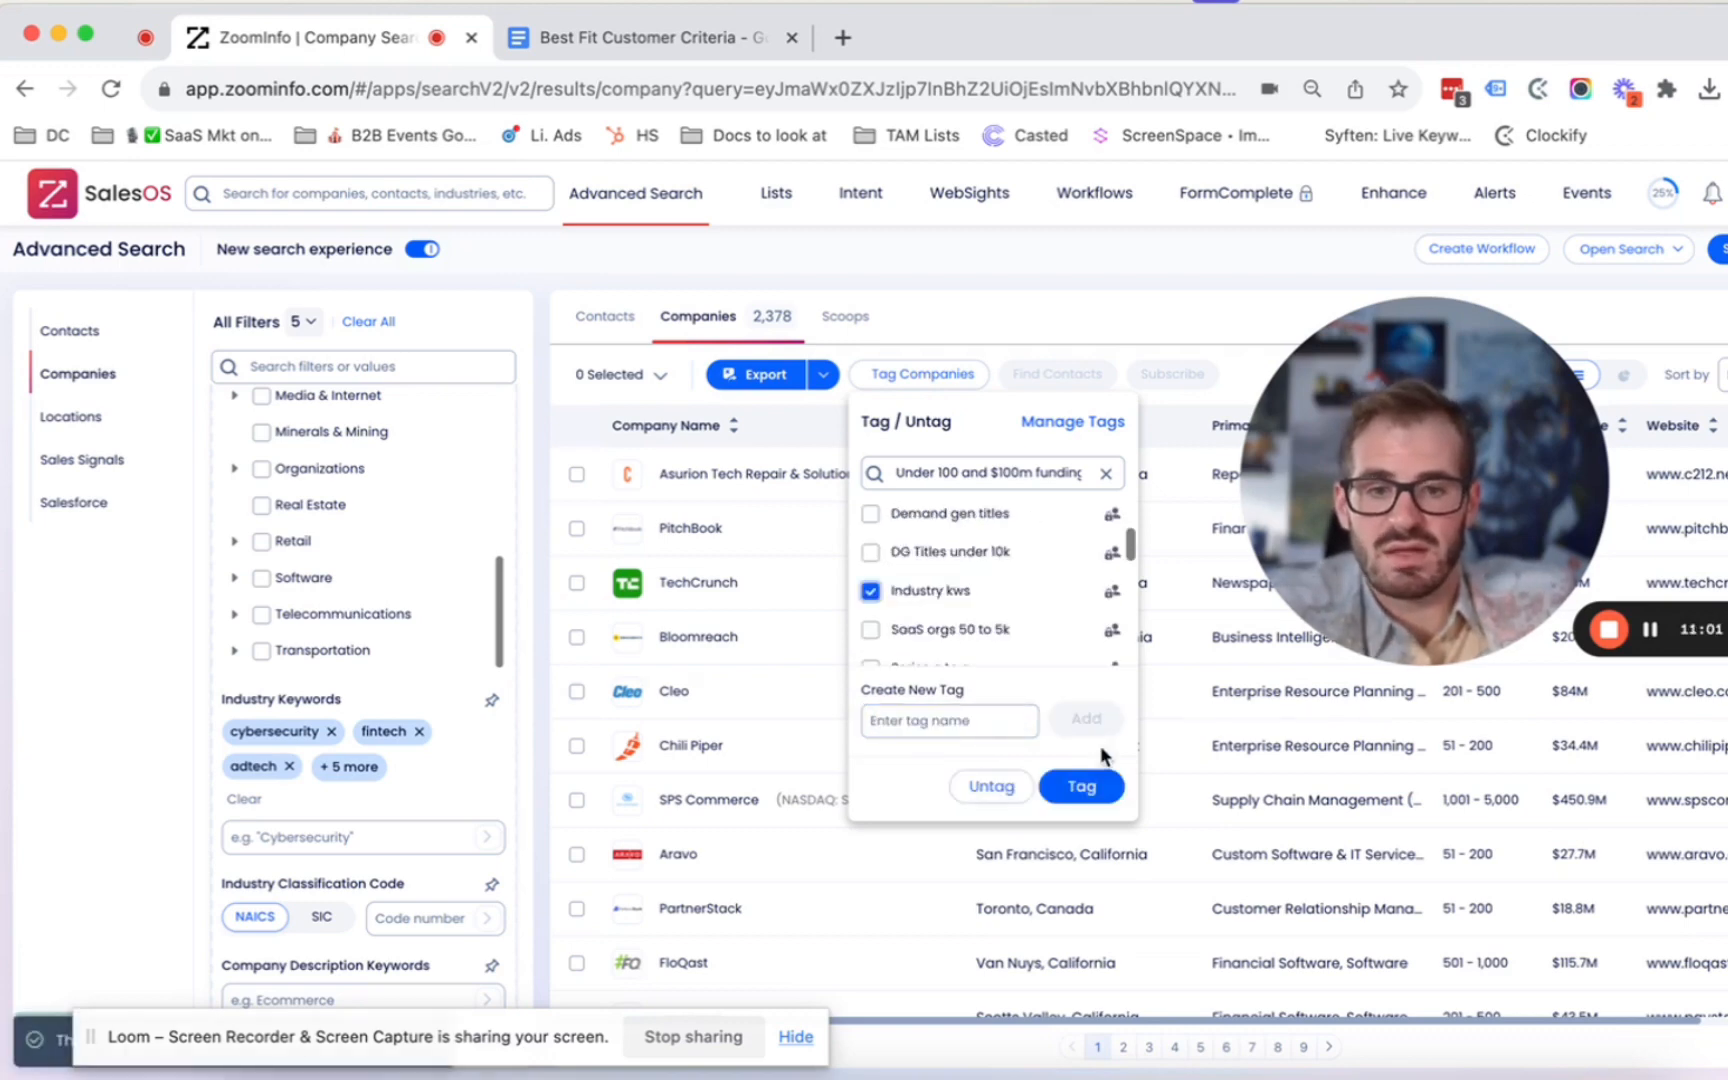
click(1080, 786)
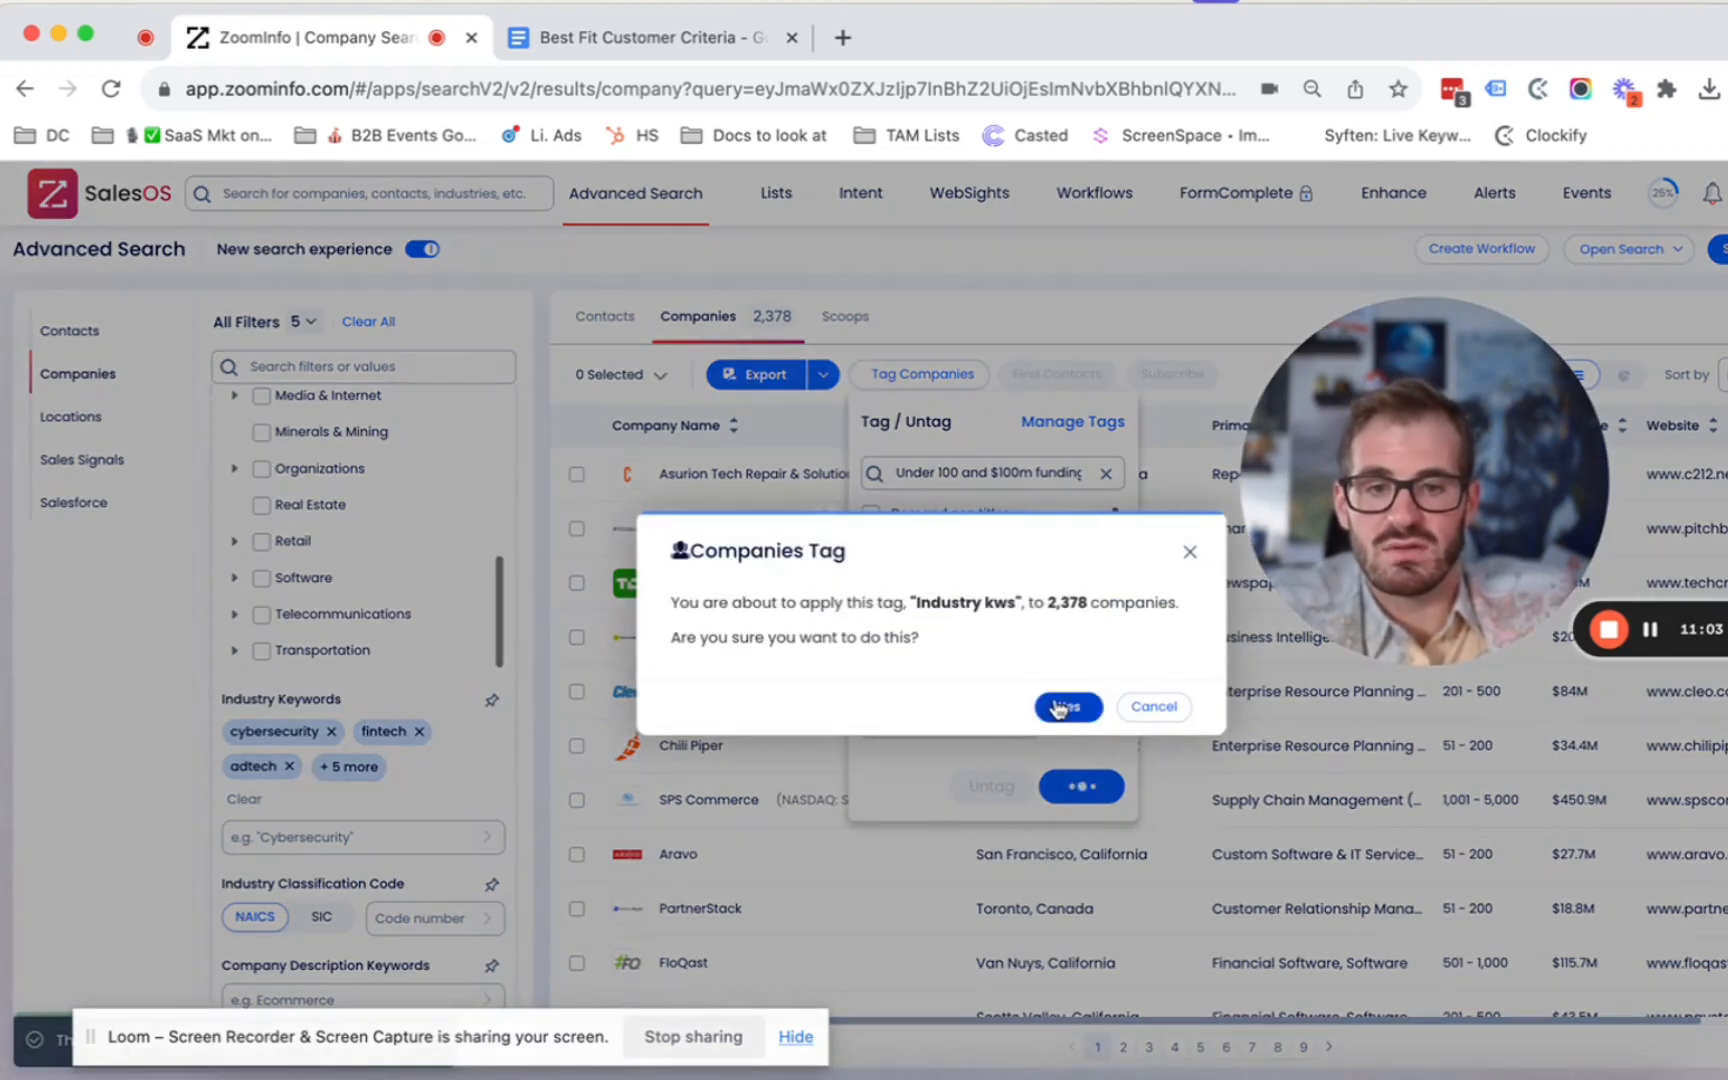
click(1063, 706)
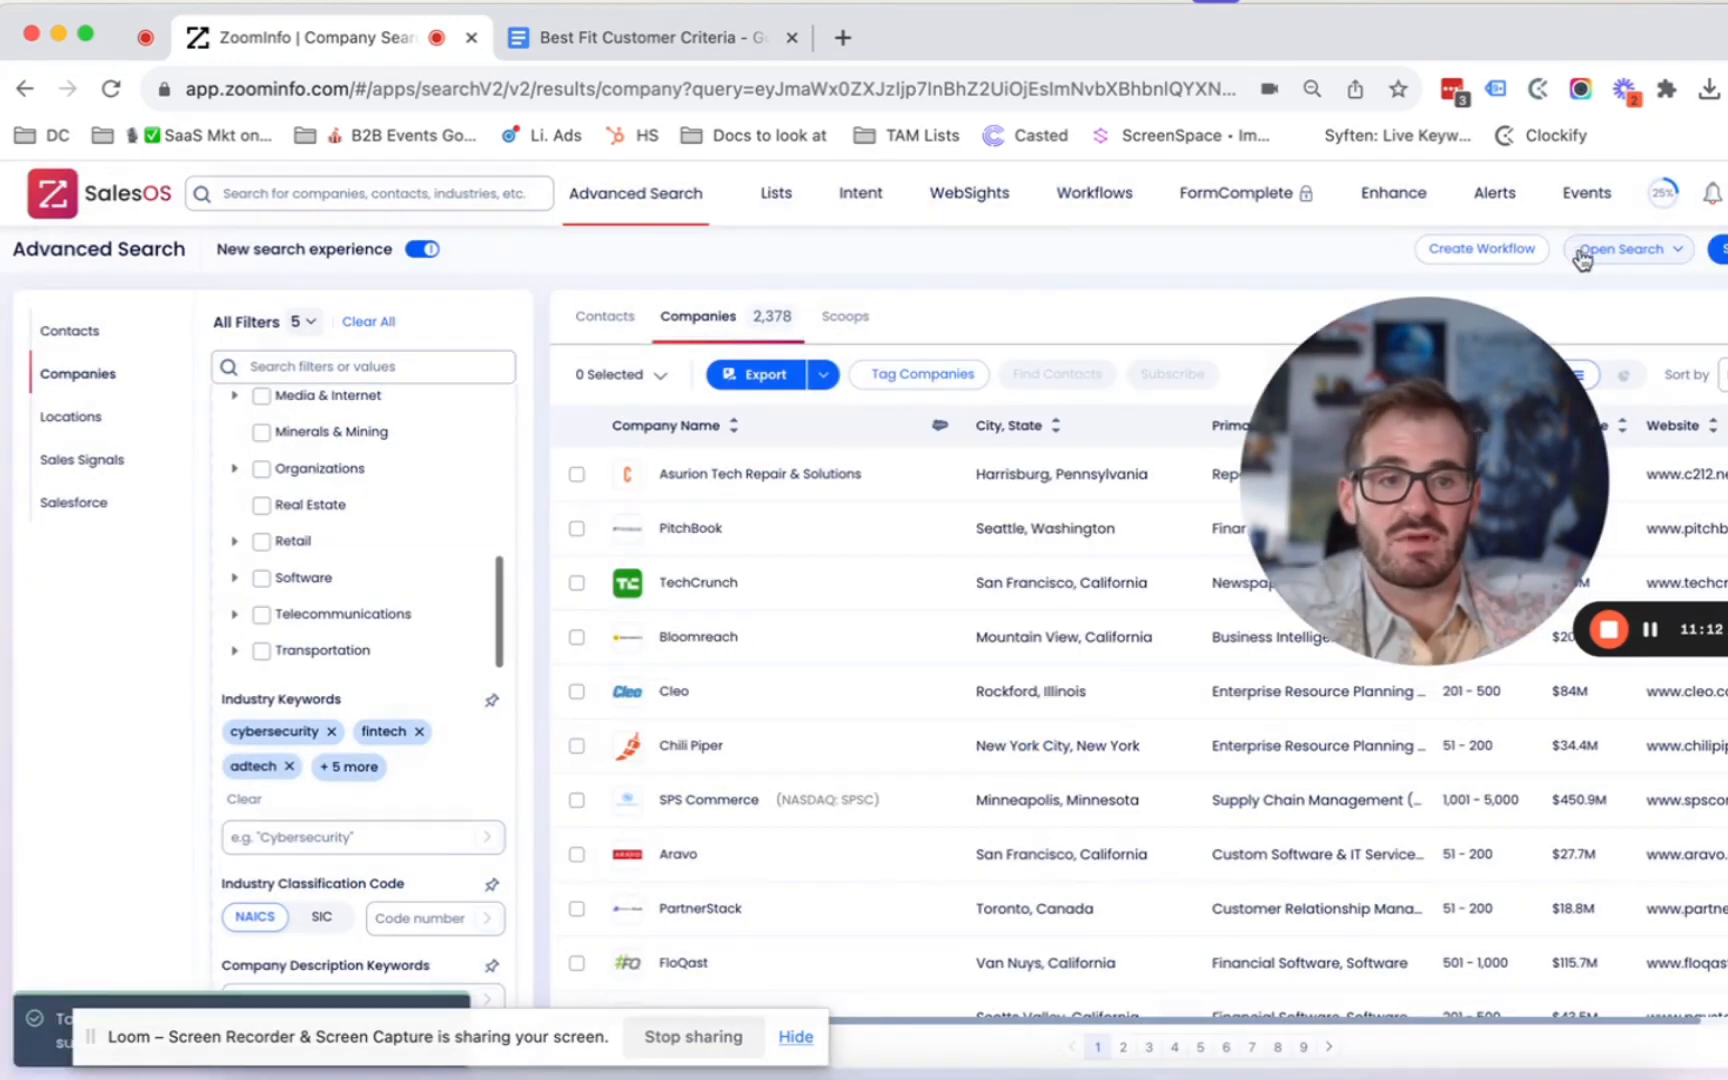
- Open the saved company search "SaaS orgs 100 to 5k"
click(1581, 252)
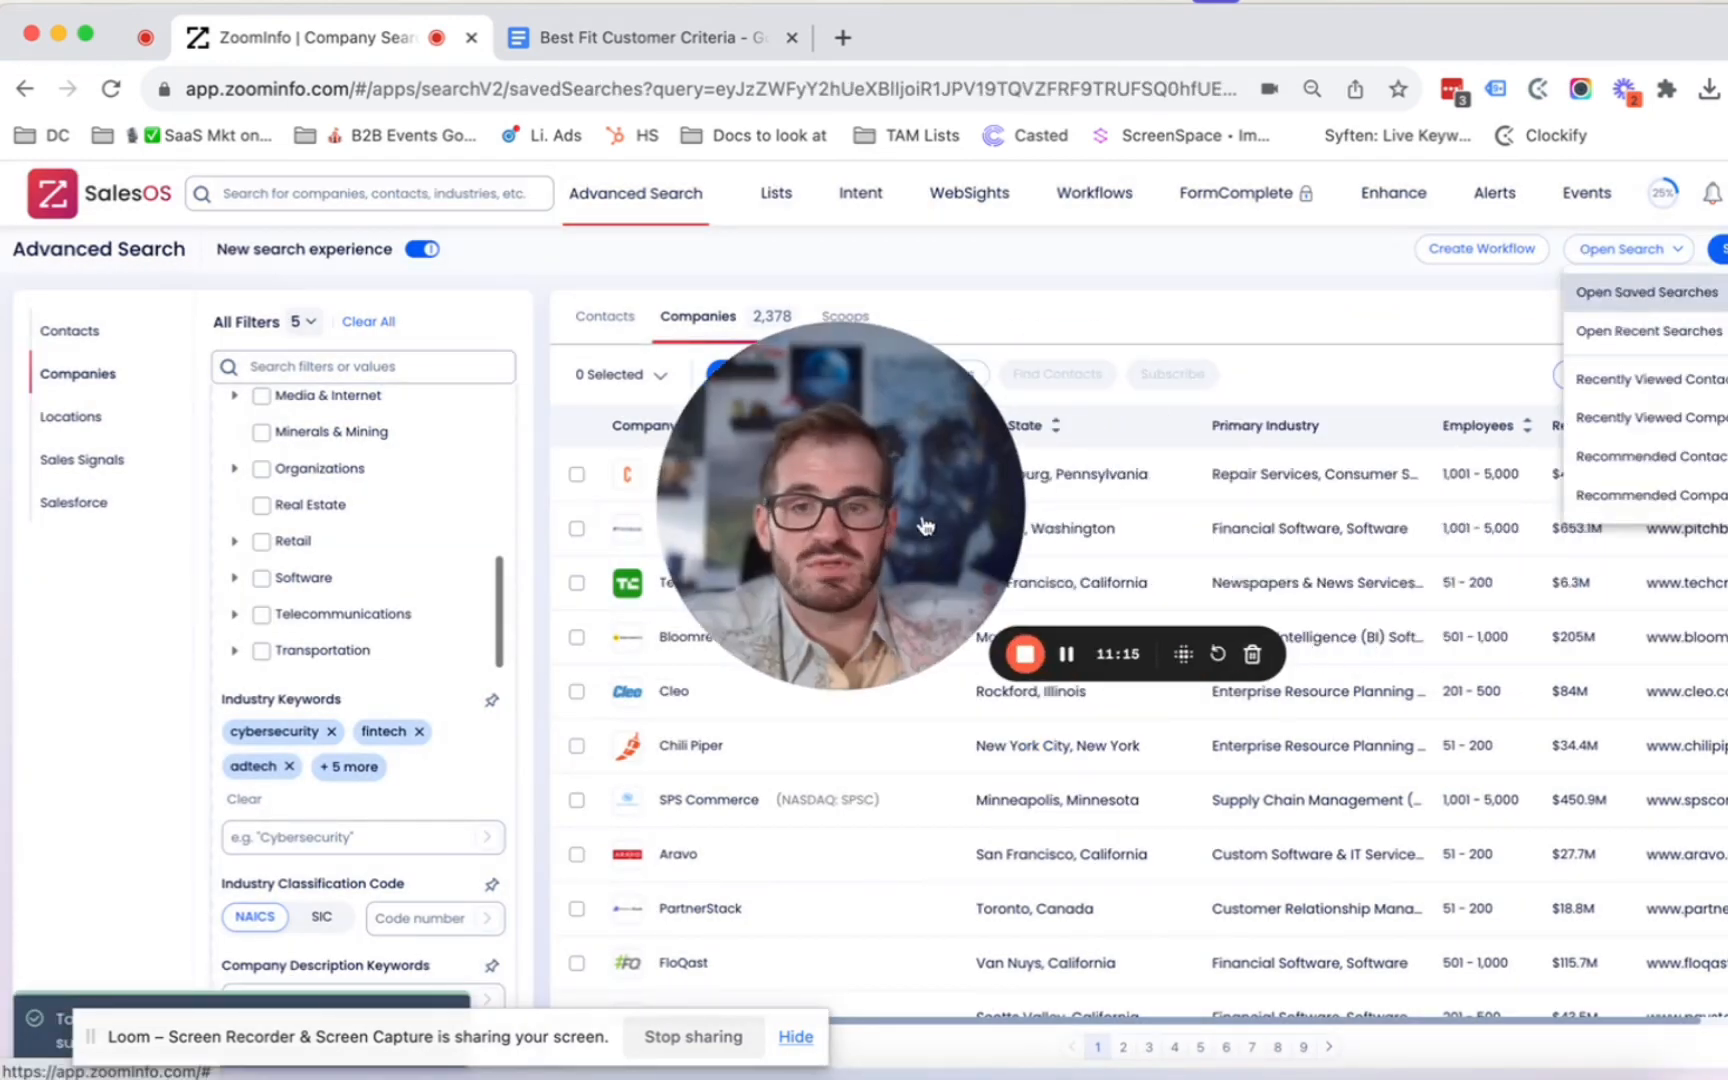
click(1622, 289)
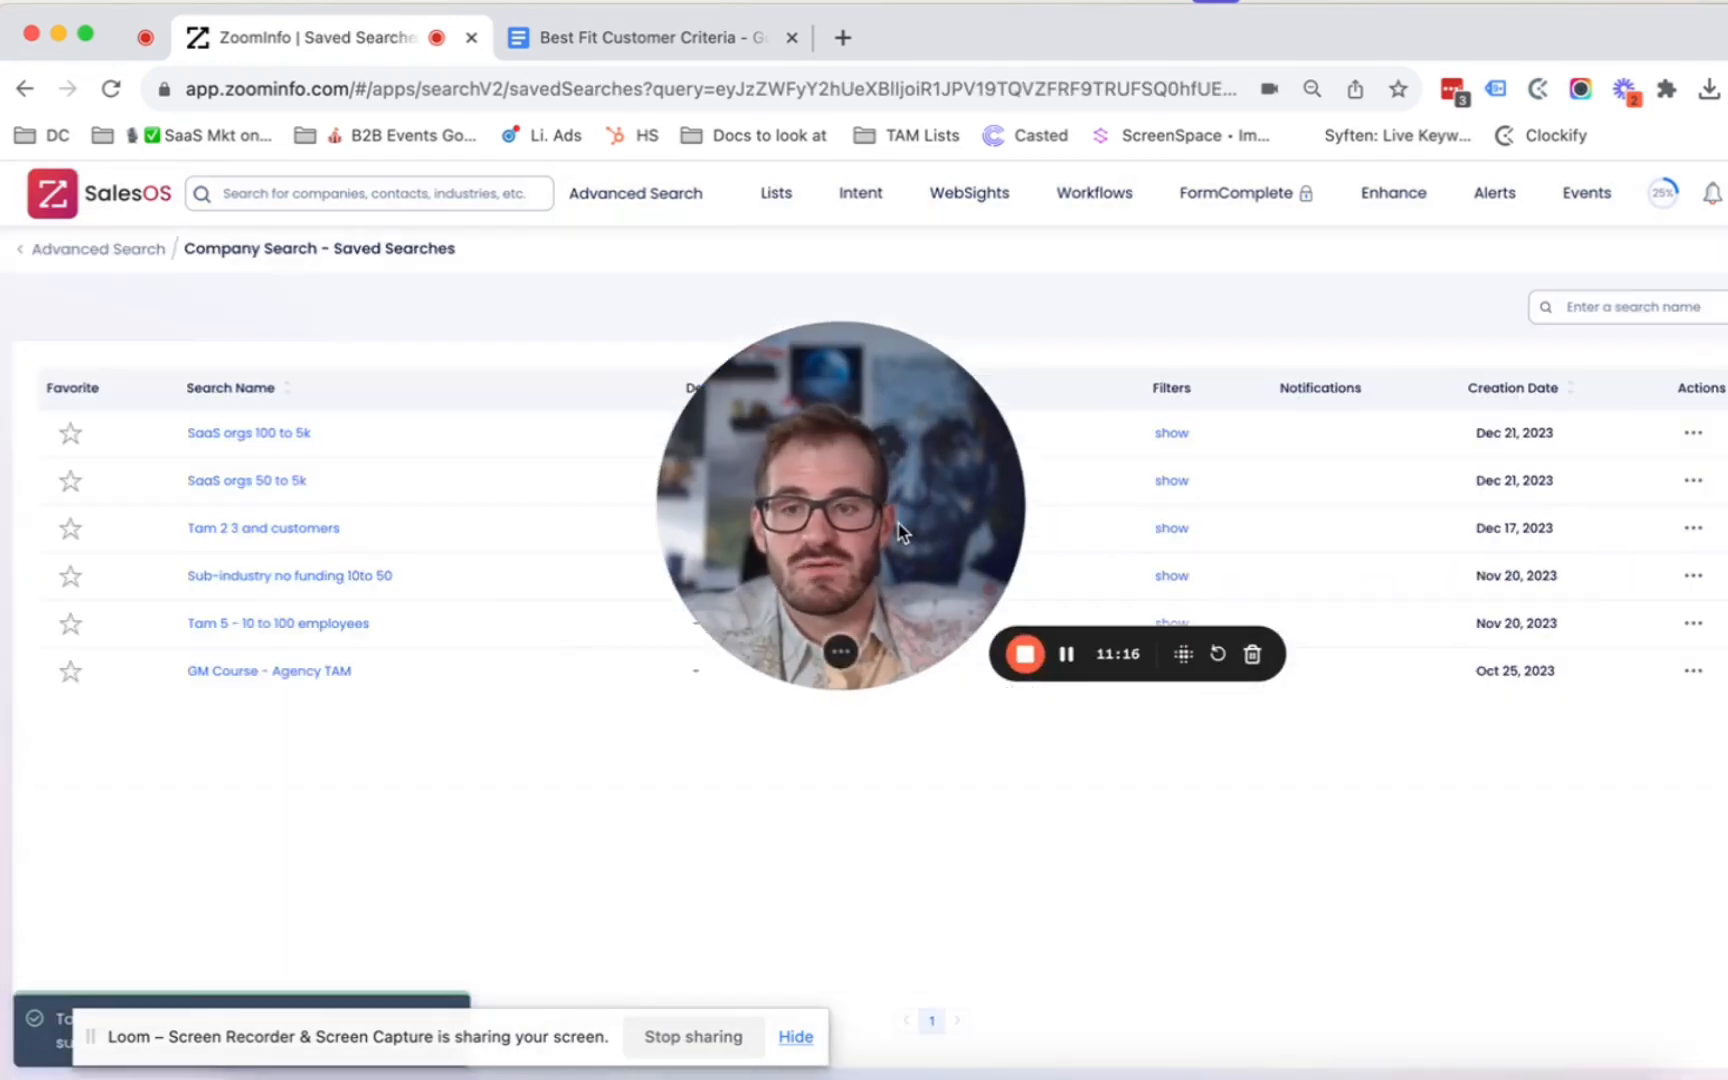
drag(897, 530, 1472, 515)
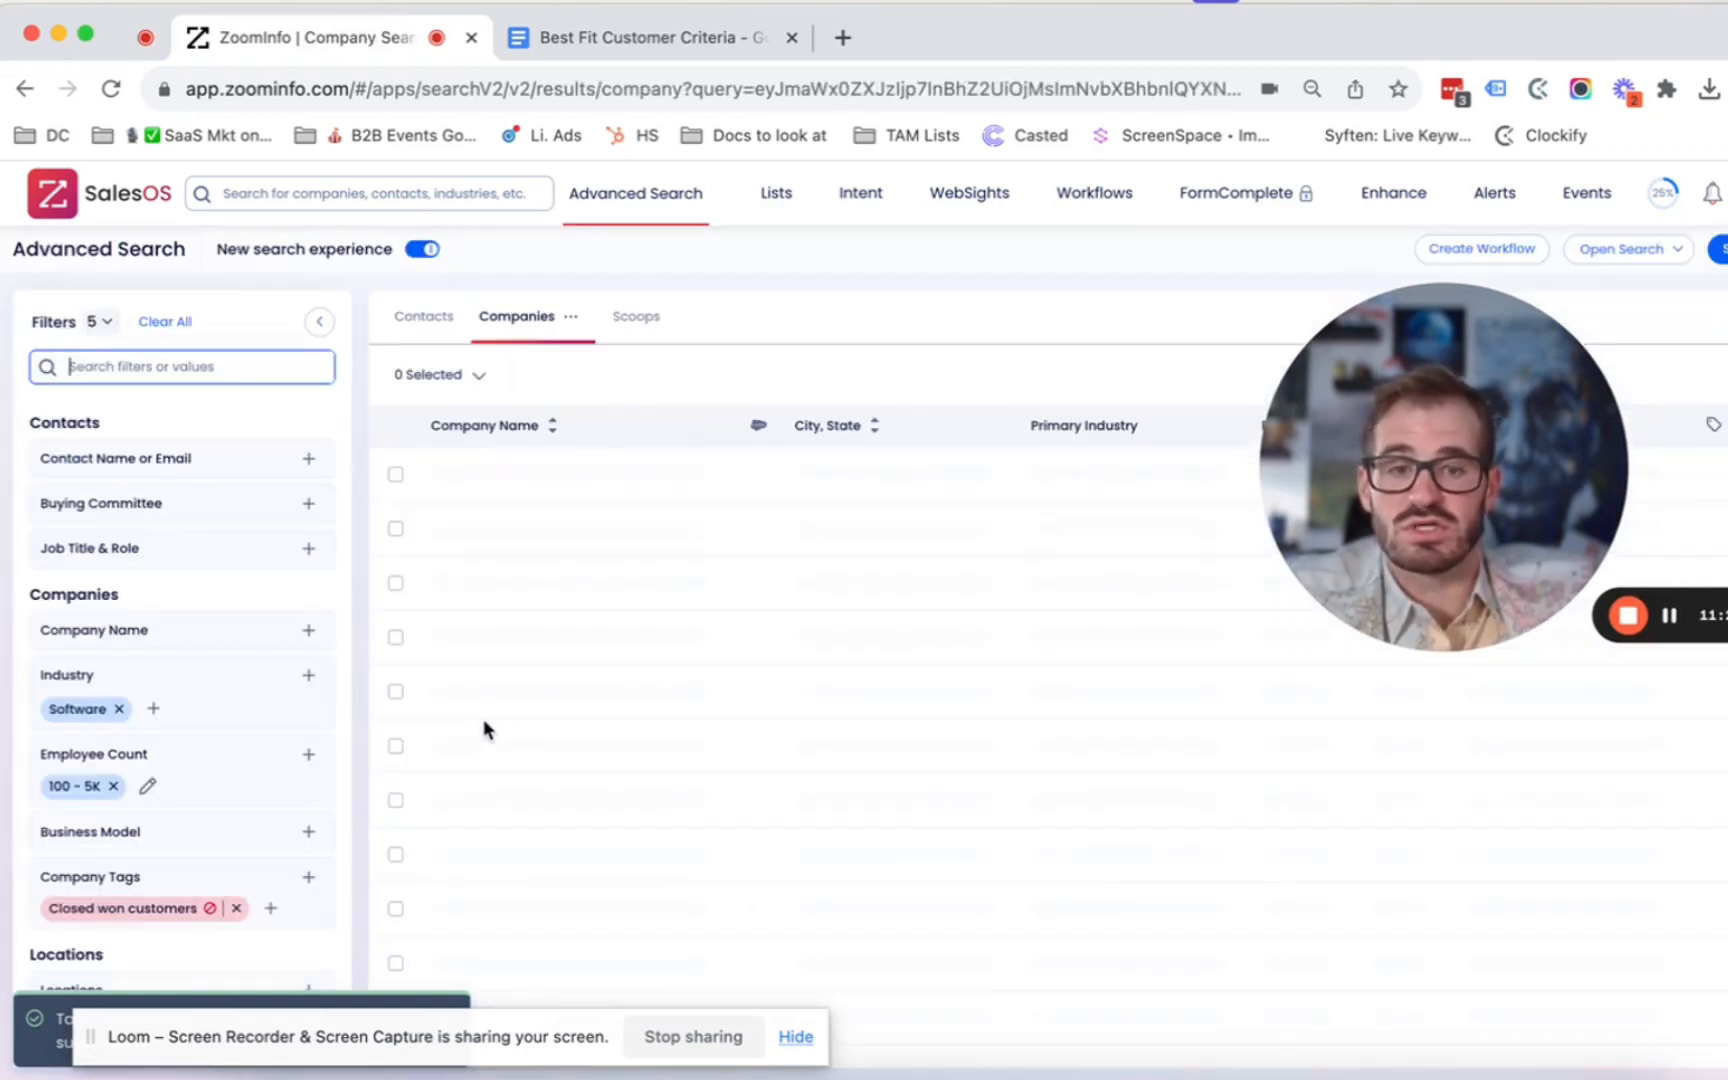
- Exclude companies carrying the private tag "Industry kws" from the search
scroll(302, 740, down, 4)
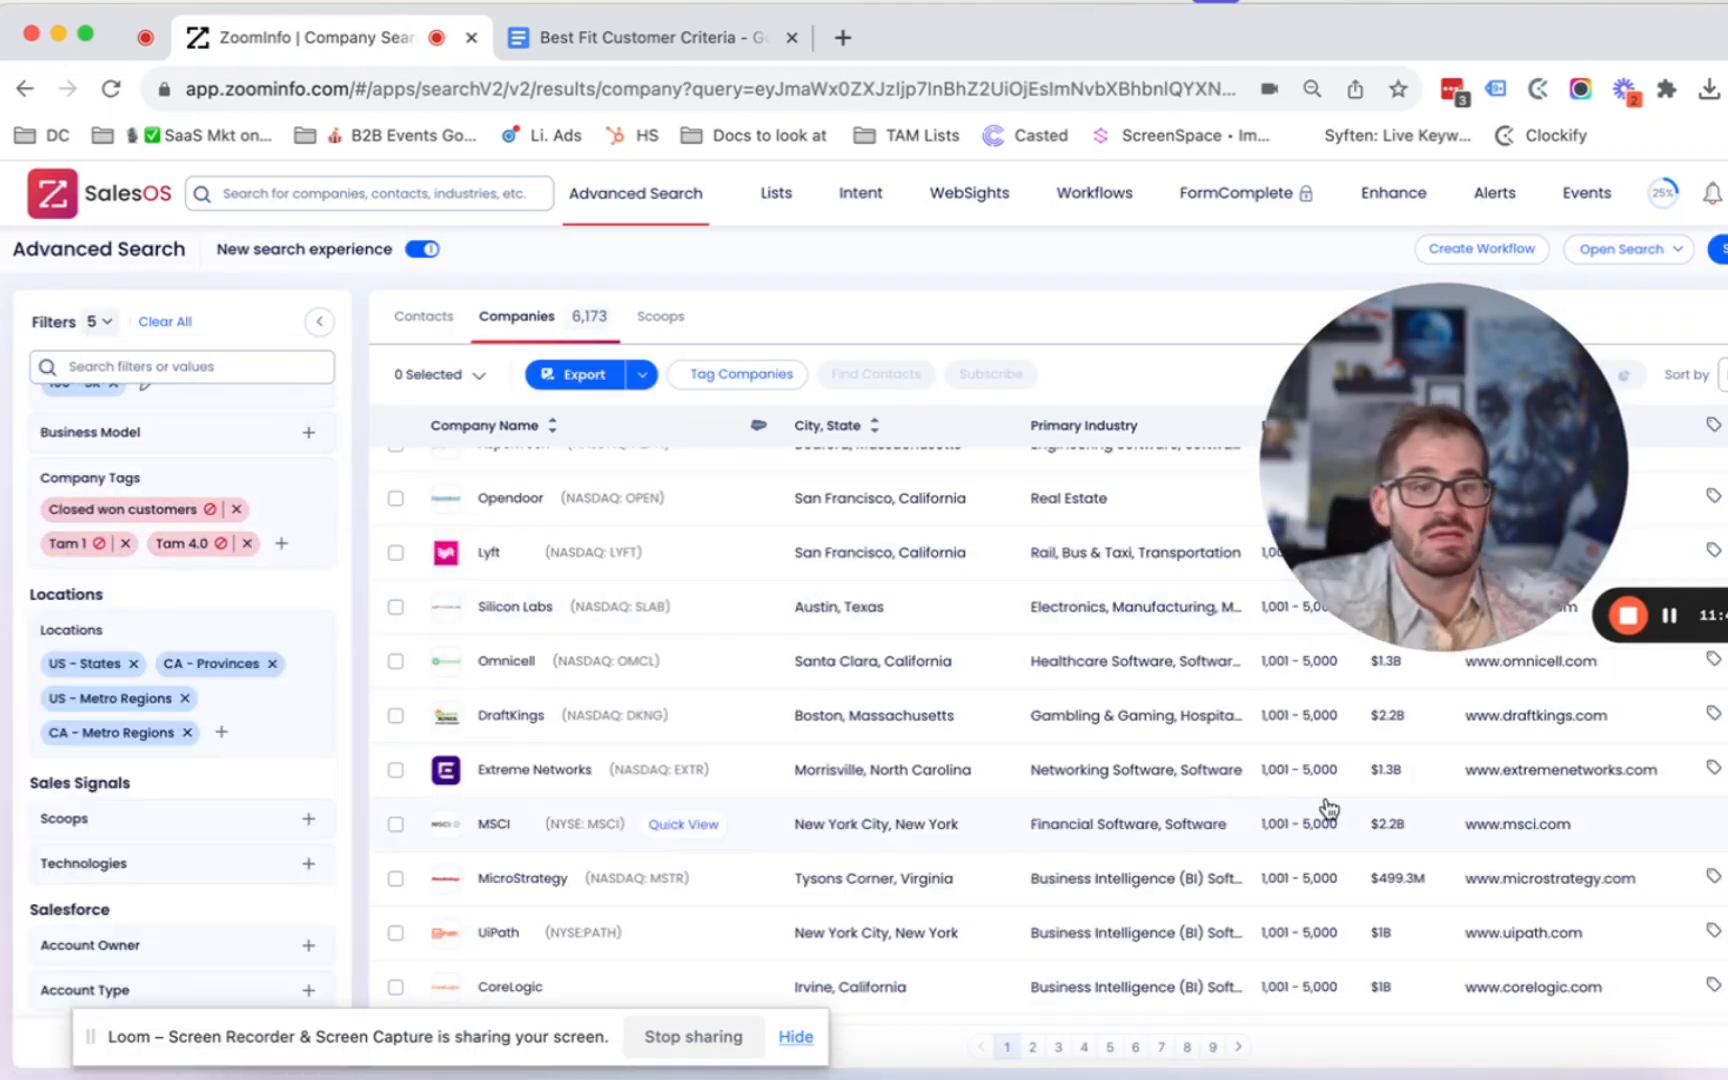
click(284, 549)
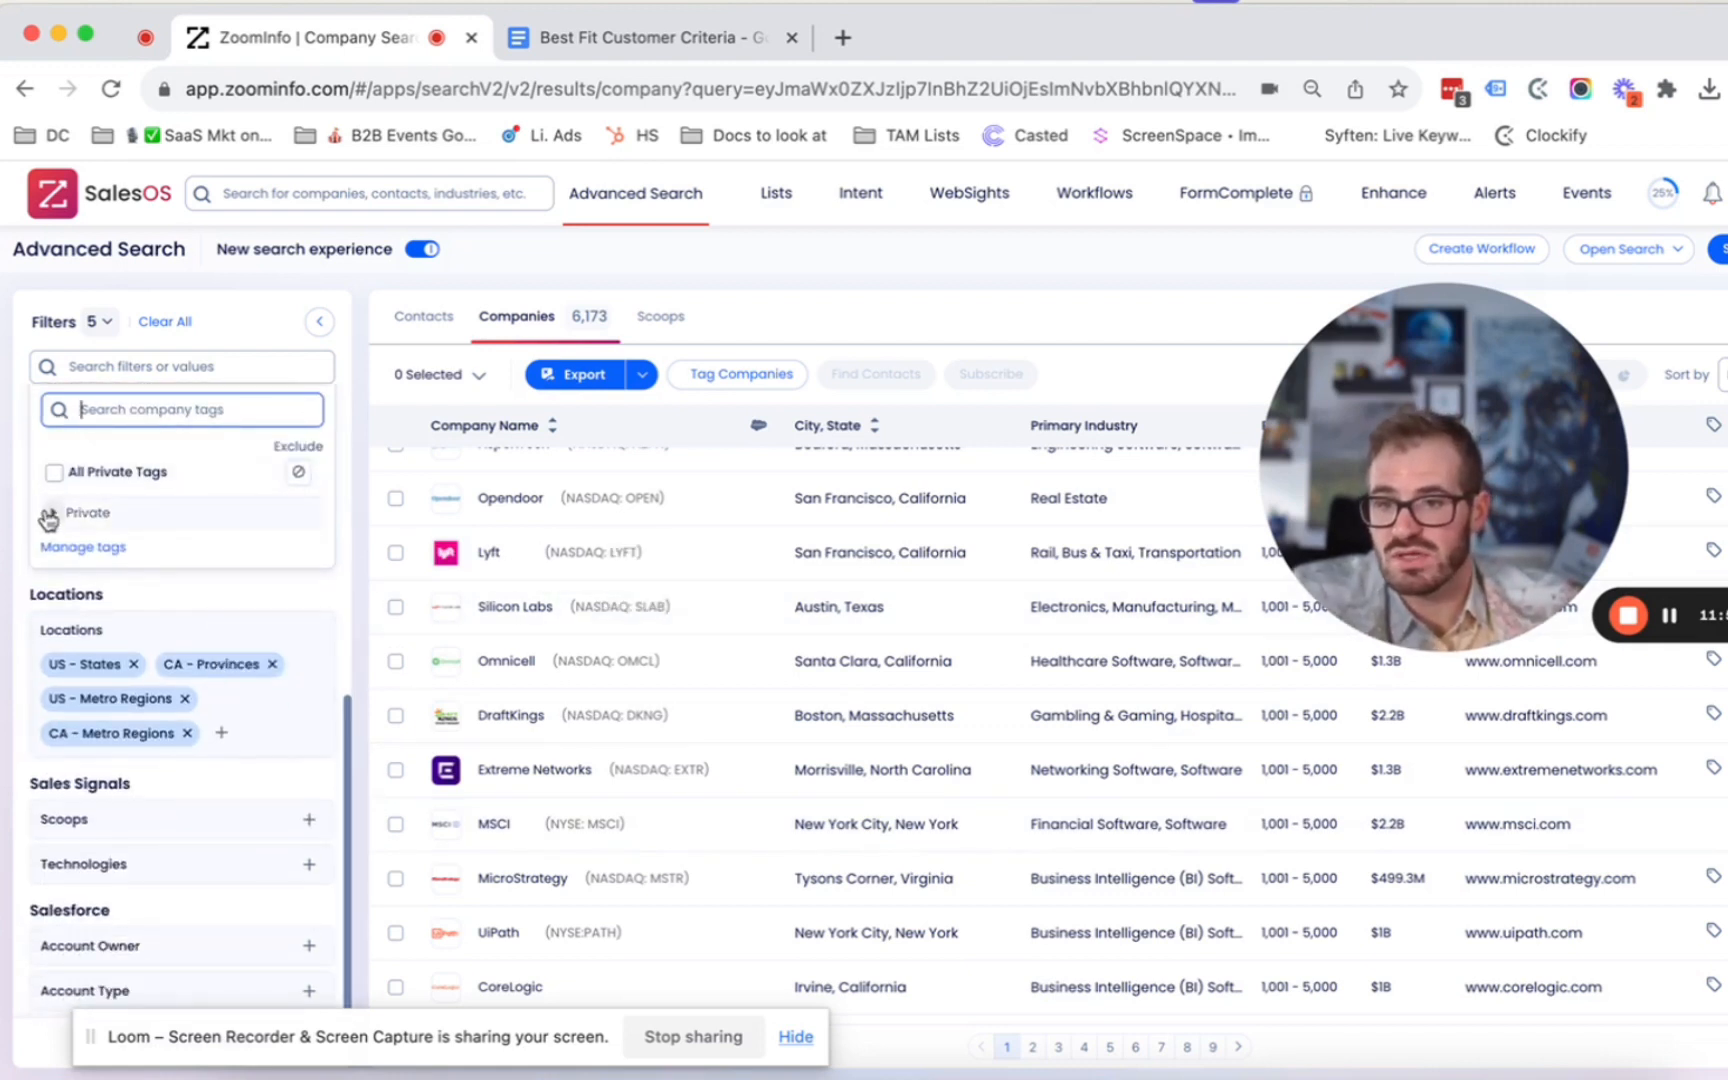
click(53, 512)
scroll(170, 672, down, 2)
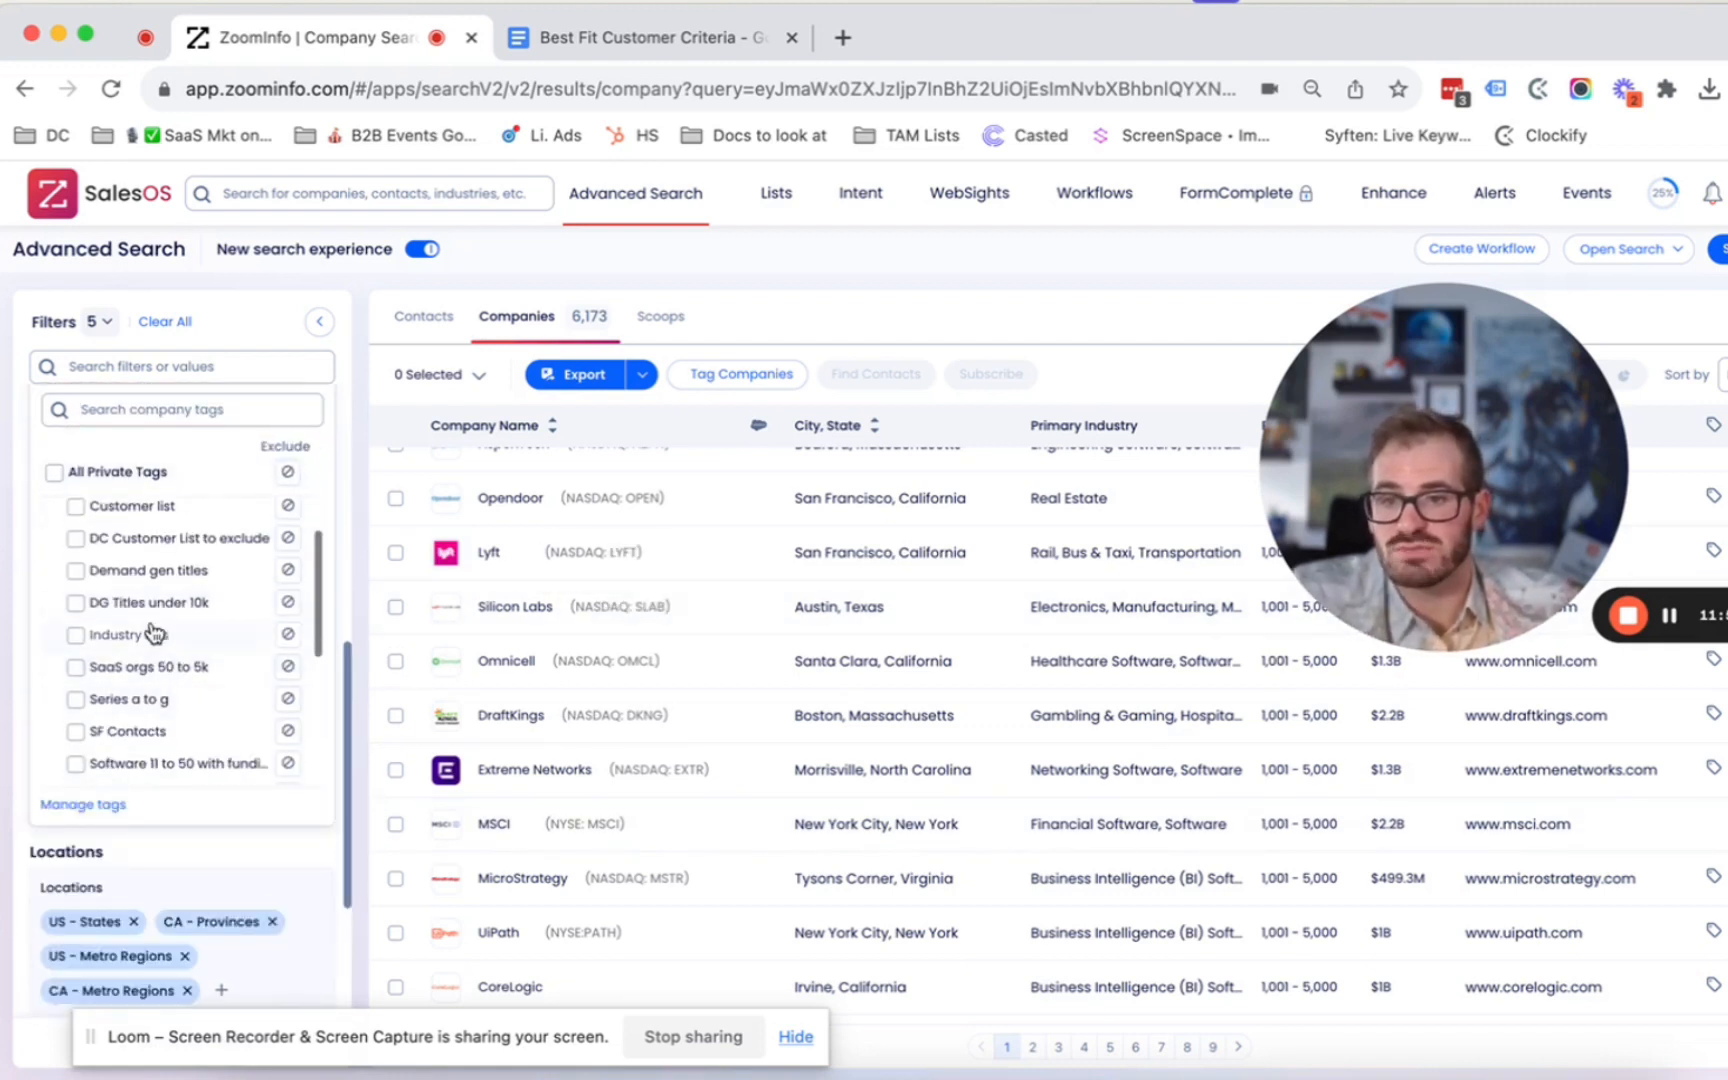
click(287, 637)
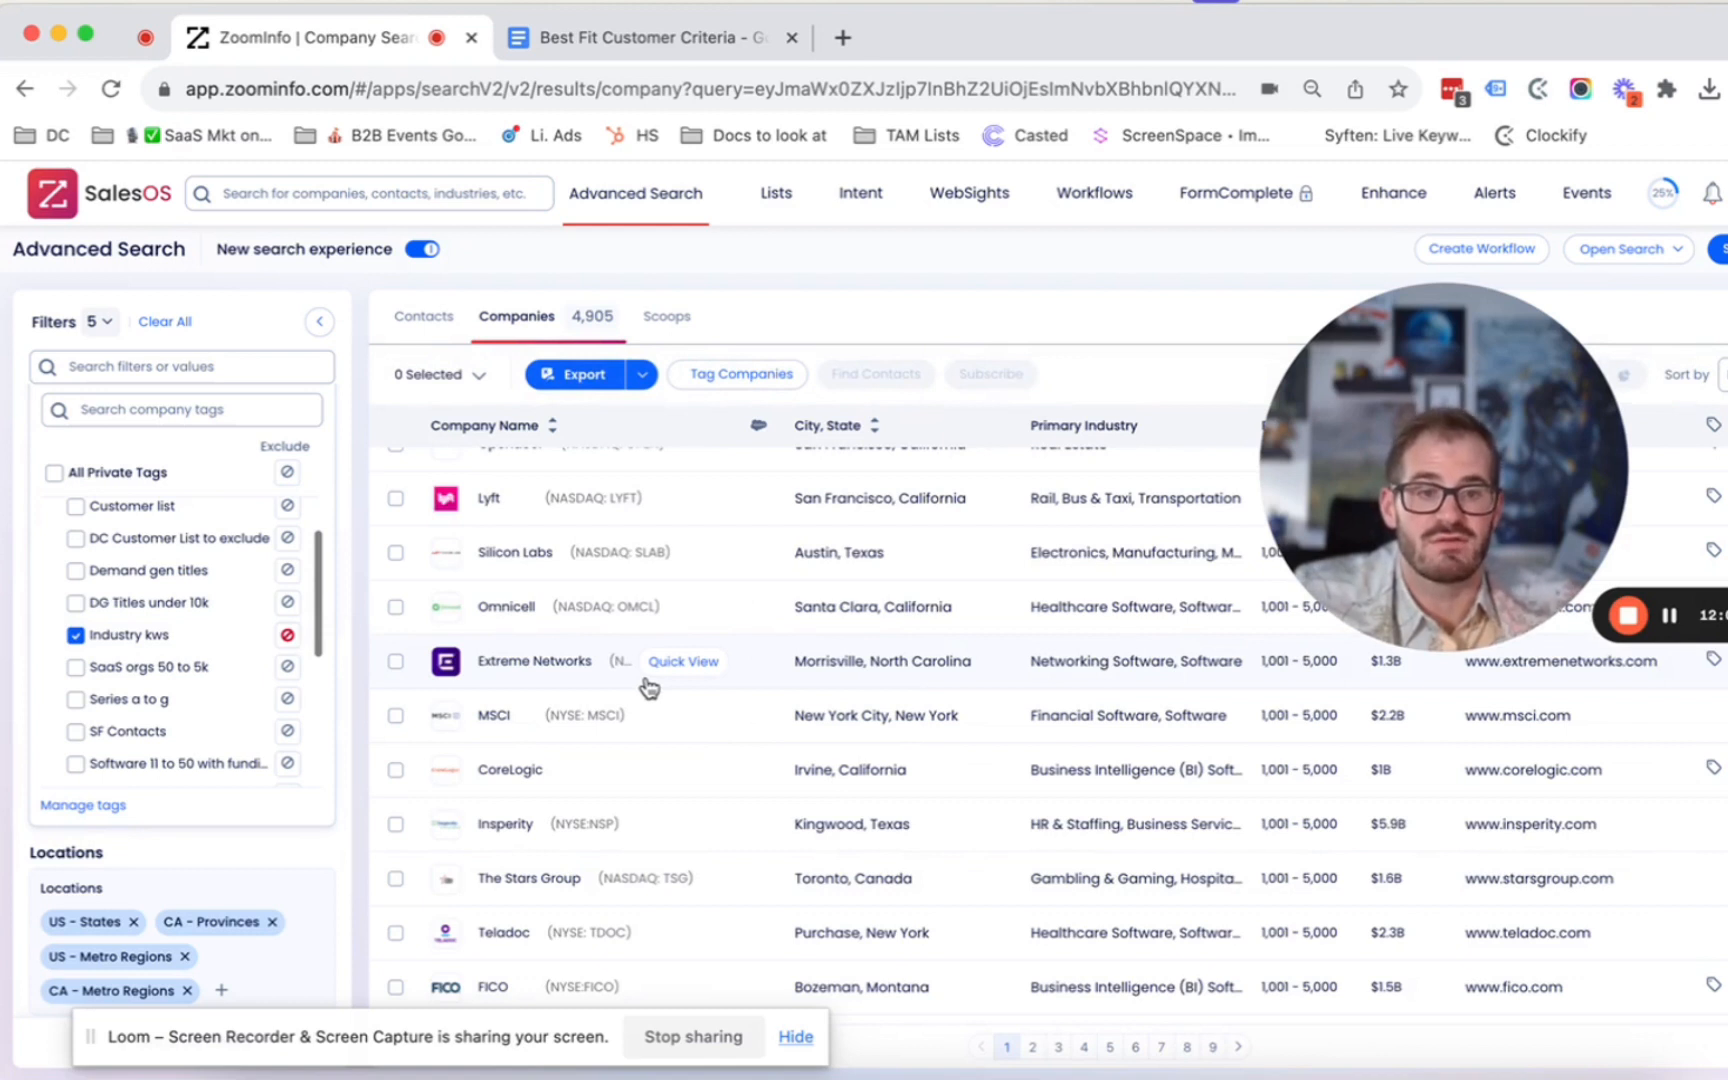
- Create a company tag named "Software 100 to 5k employees" and apply it to all companies in the search results
click(720, 378)
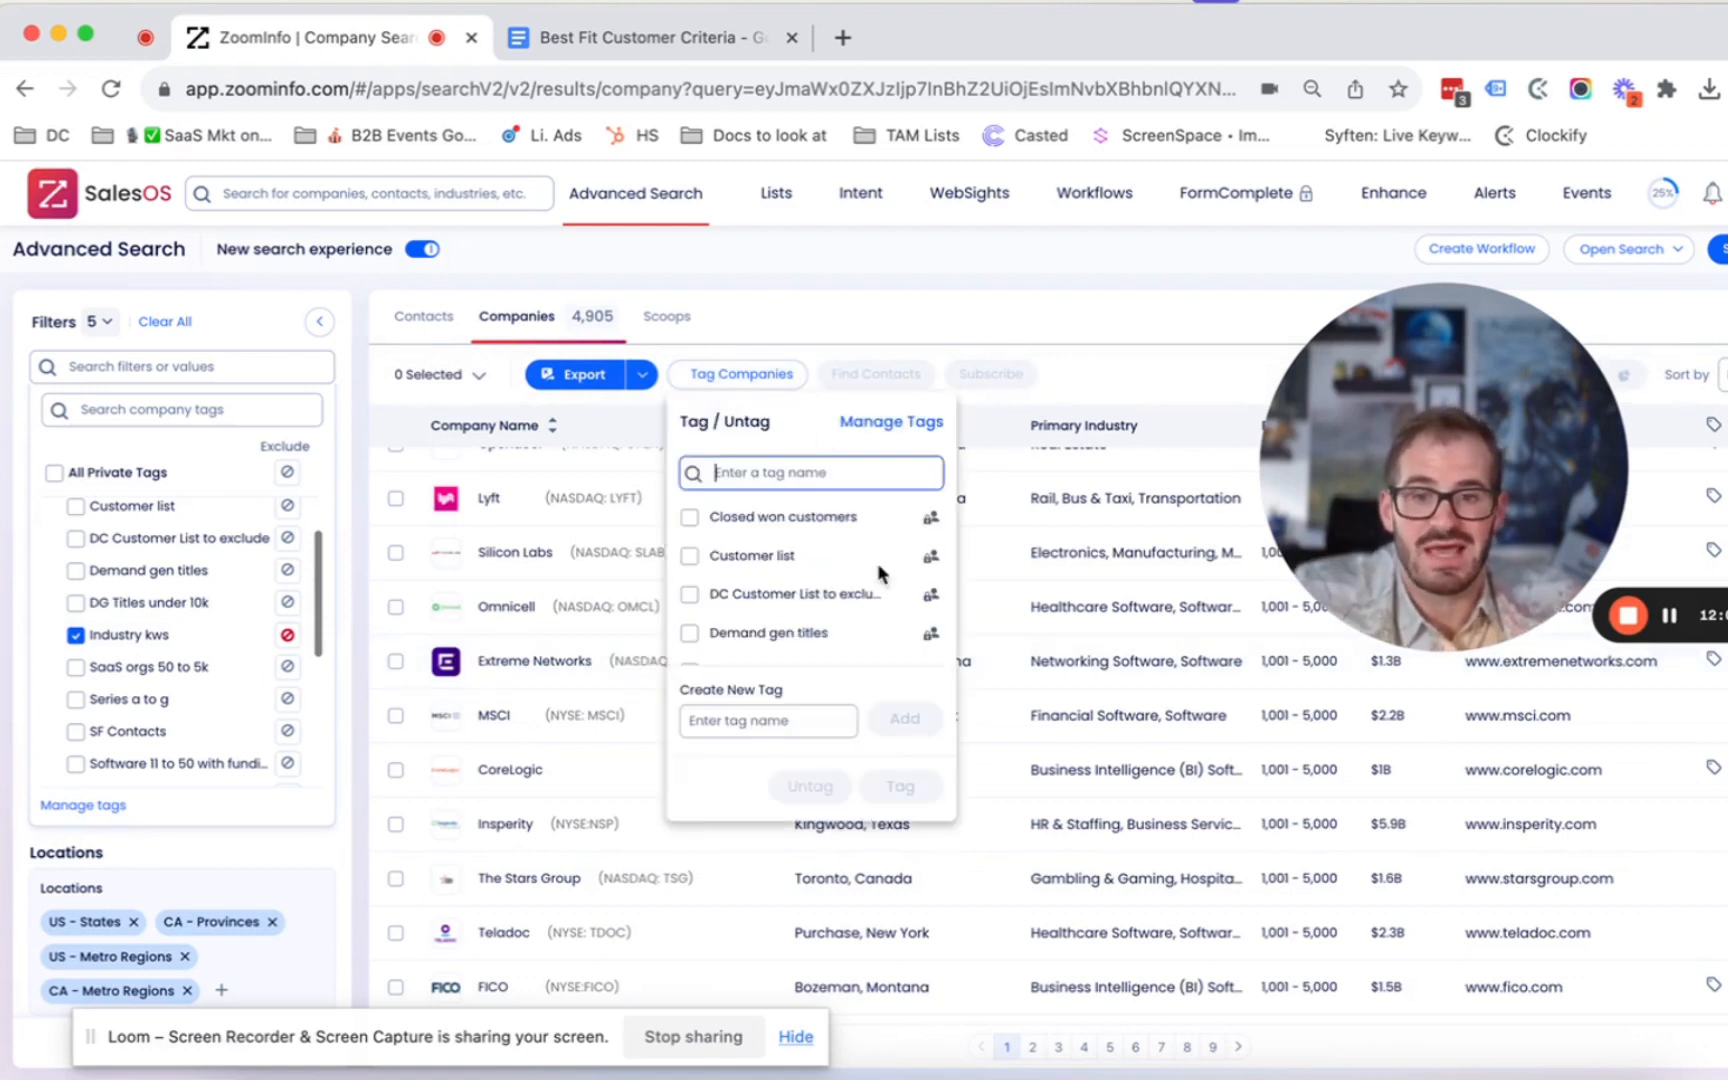
click(737, 721)
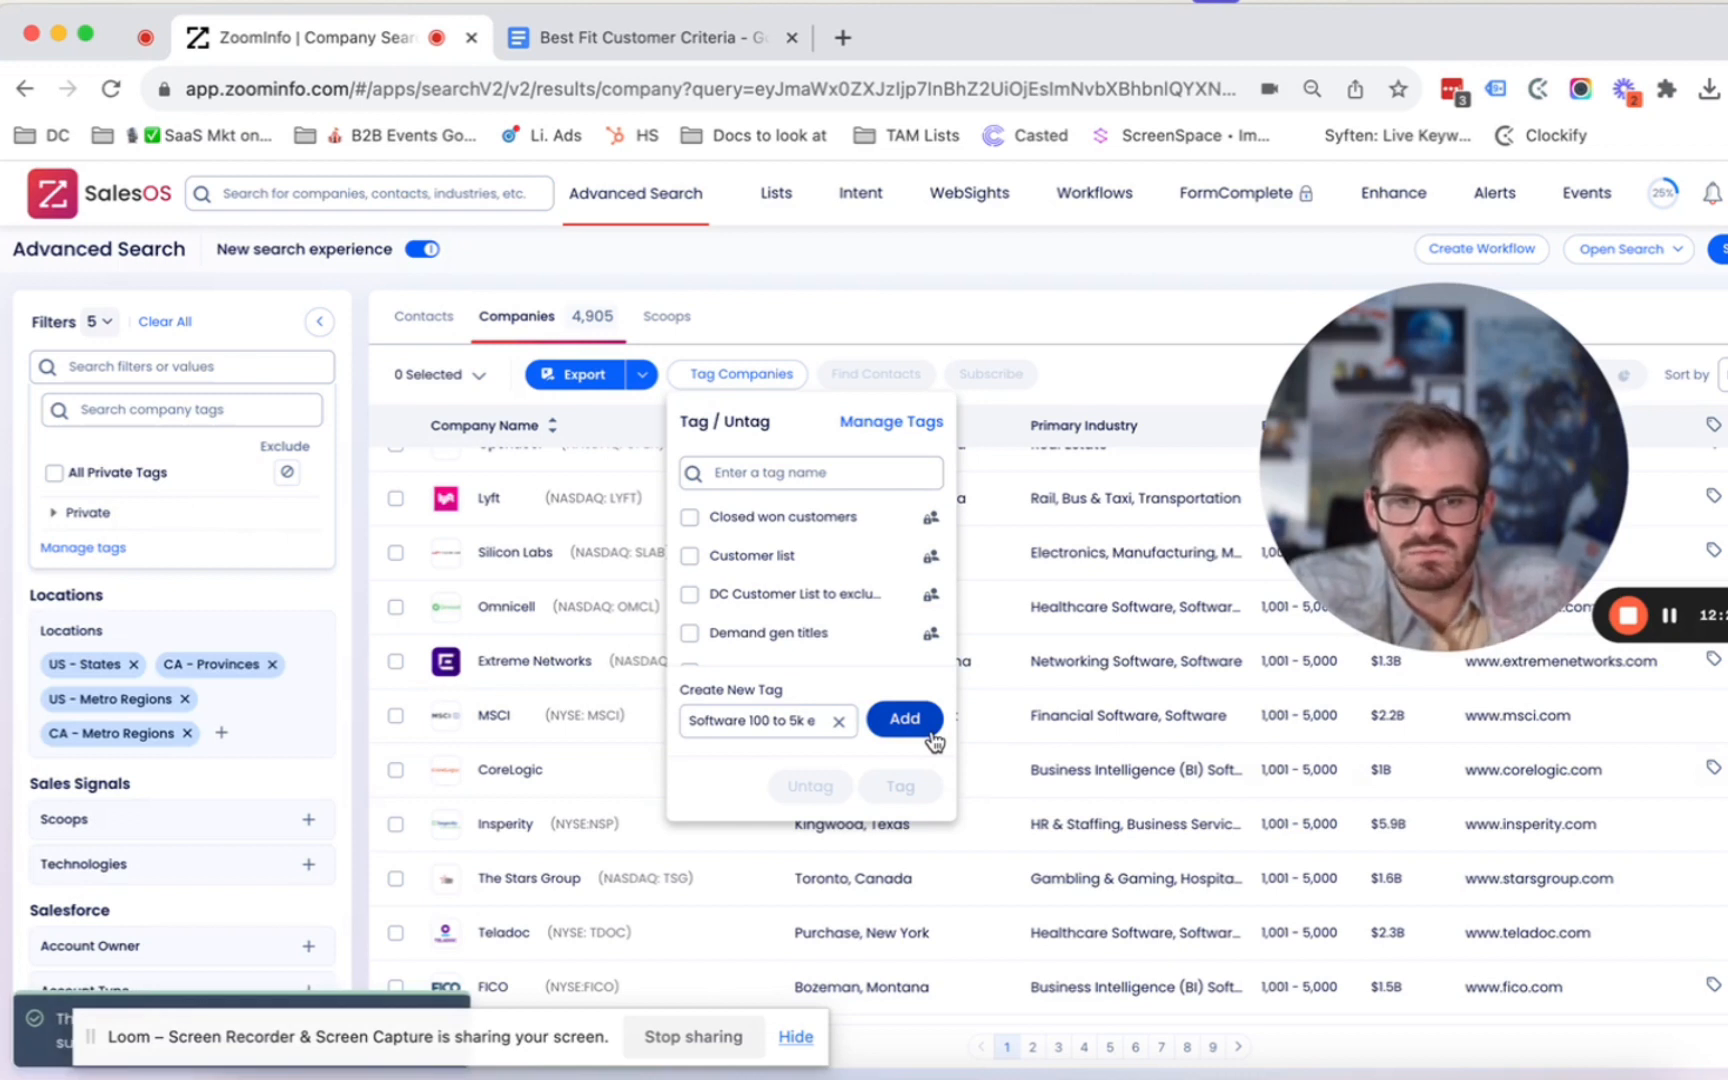
scroll(814, 608, down, 10)
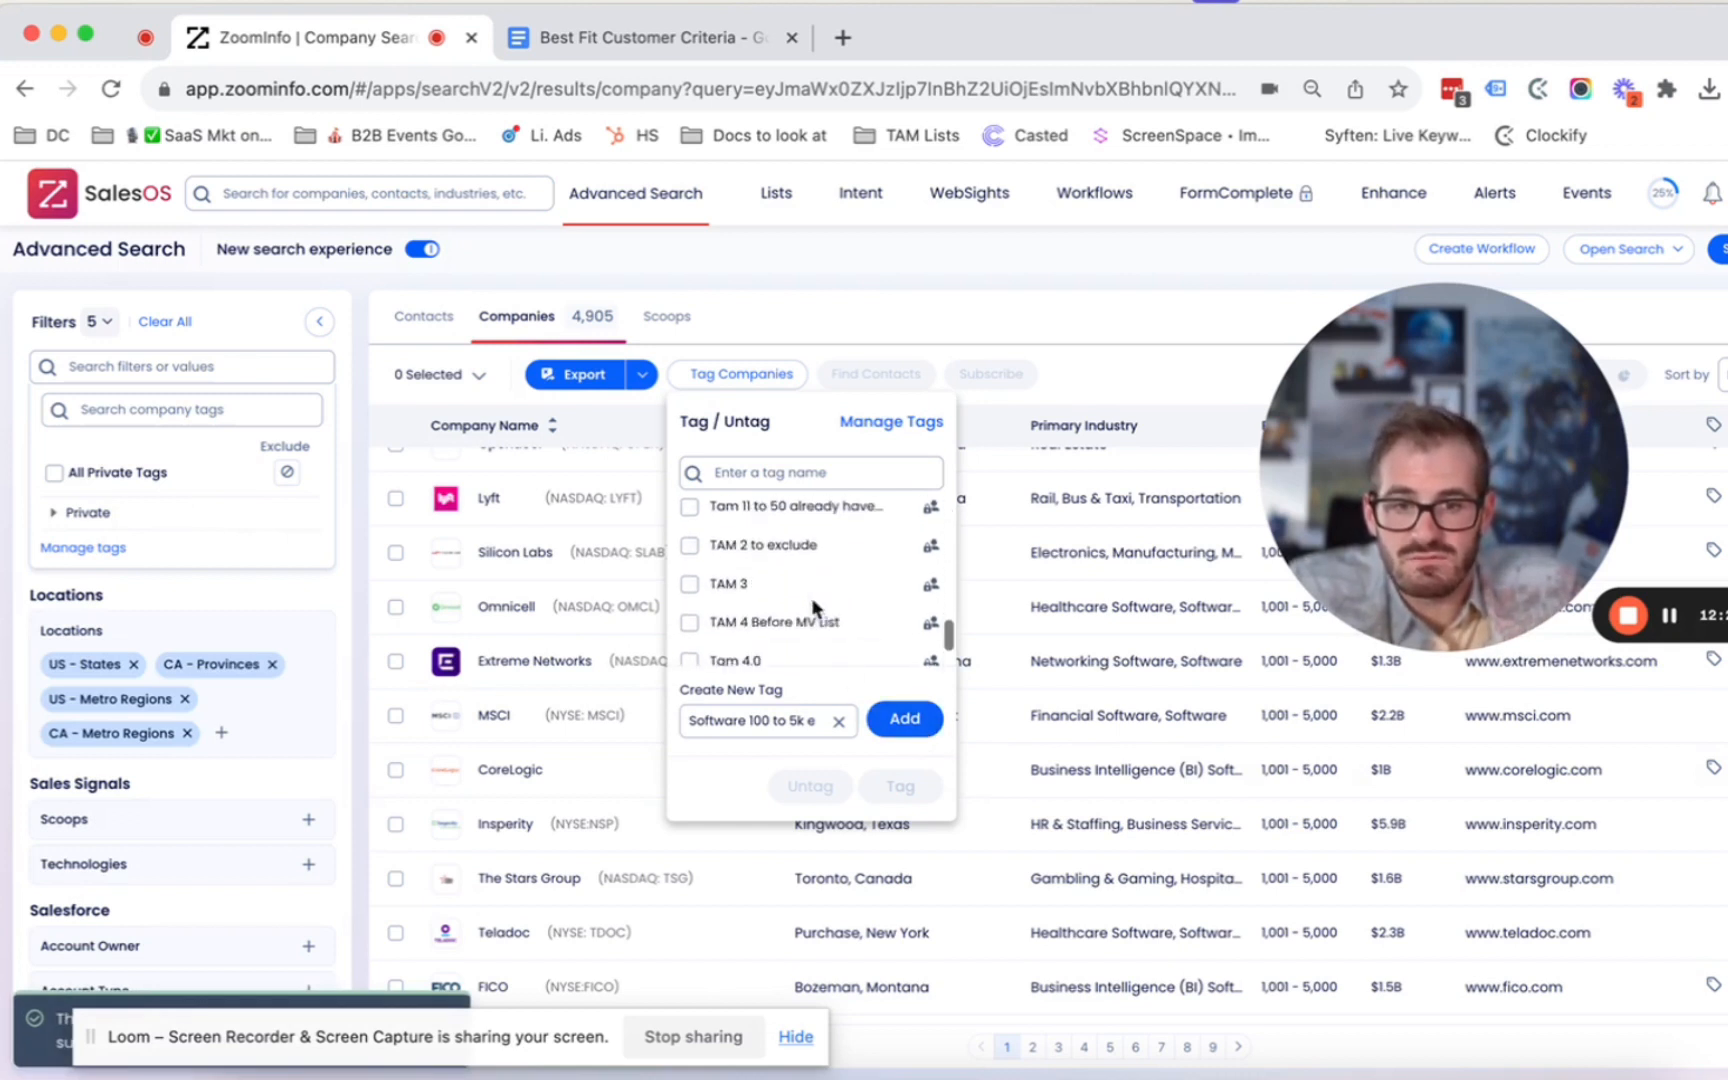
click(790, 472)
text(soft)
click(689, 529)
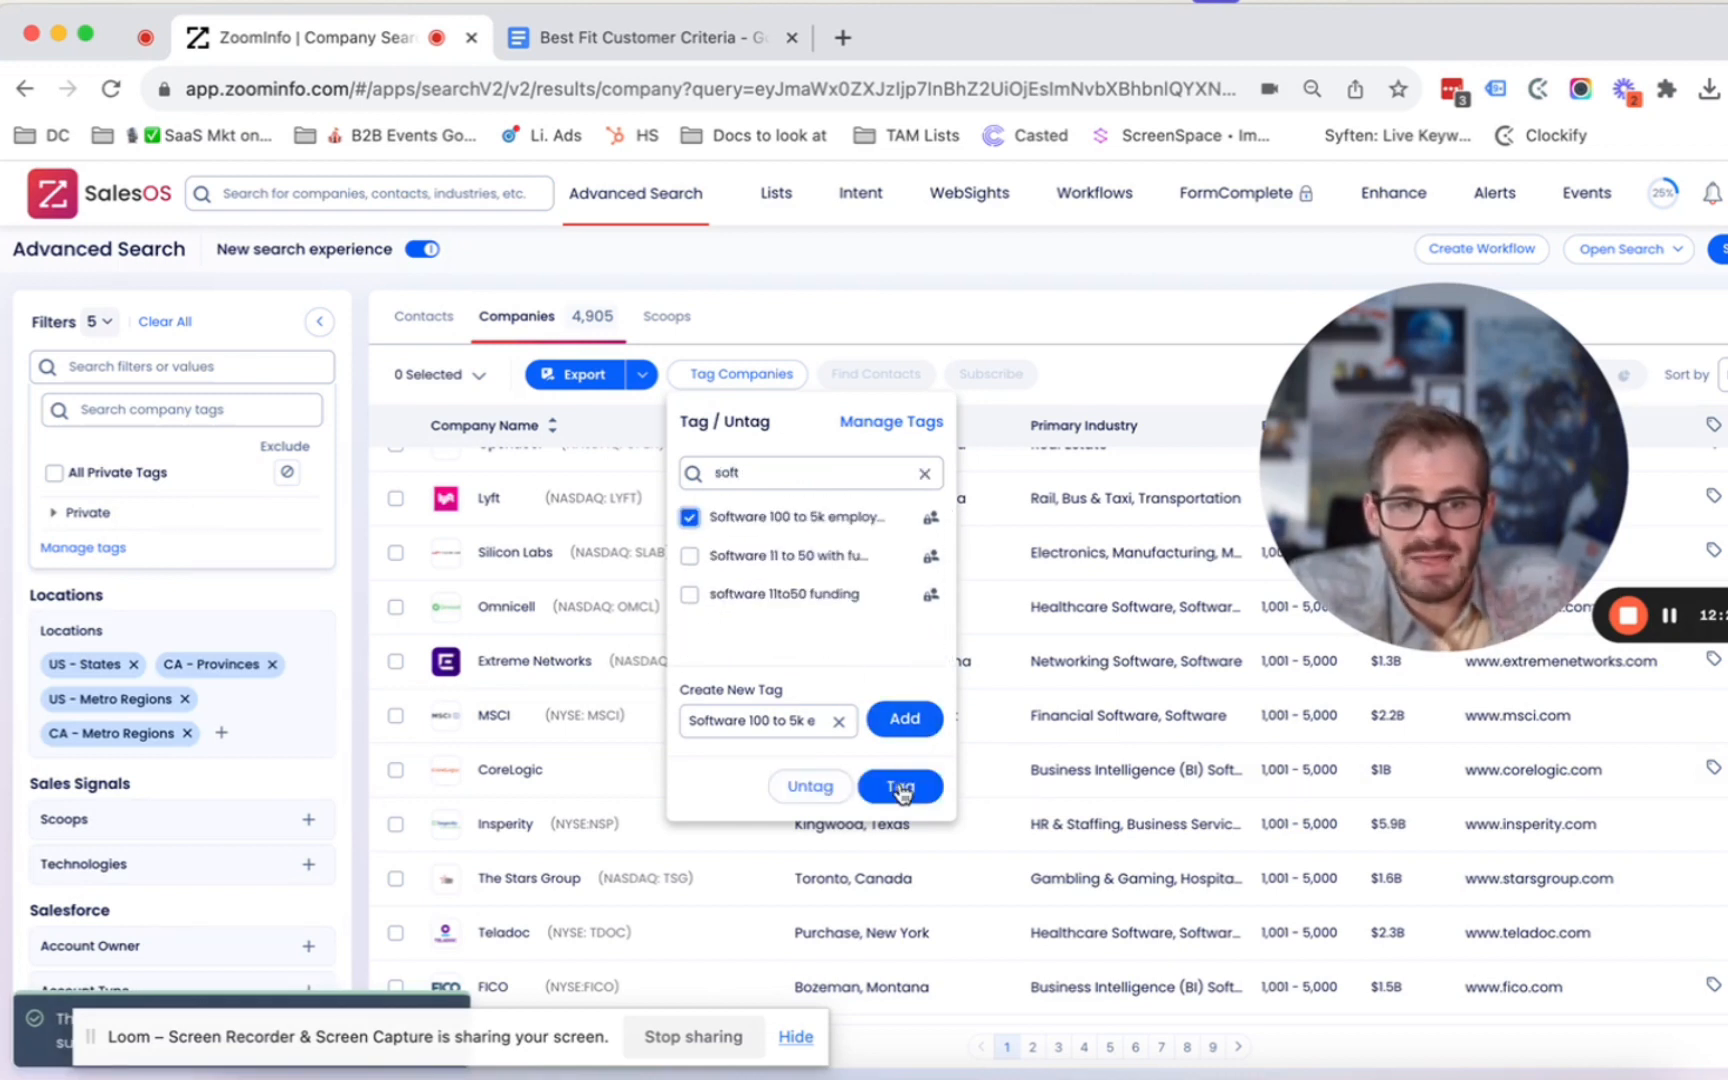
click(900, 786)
click(1084, 728)
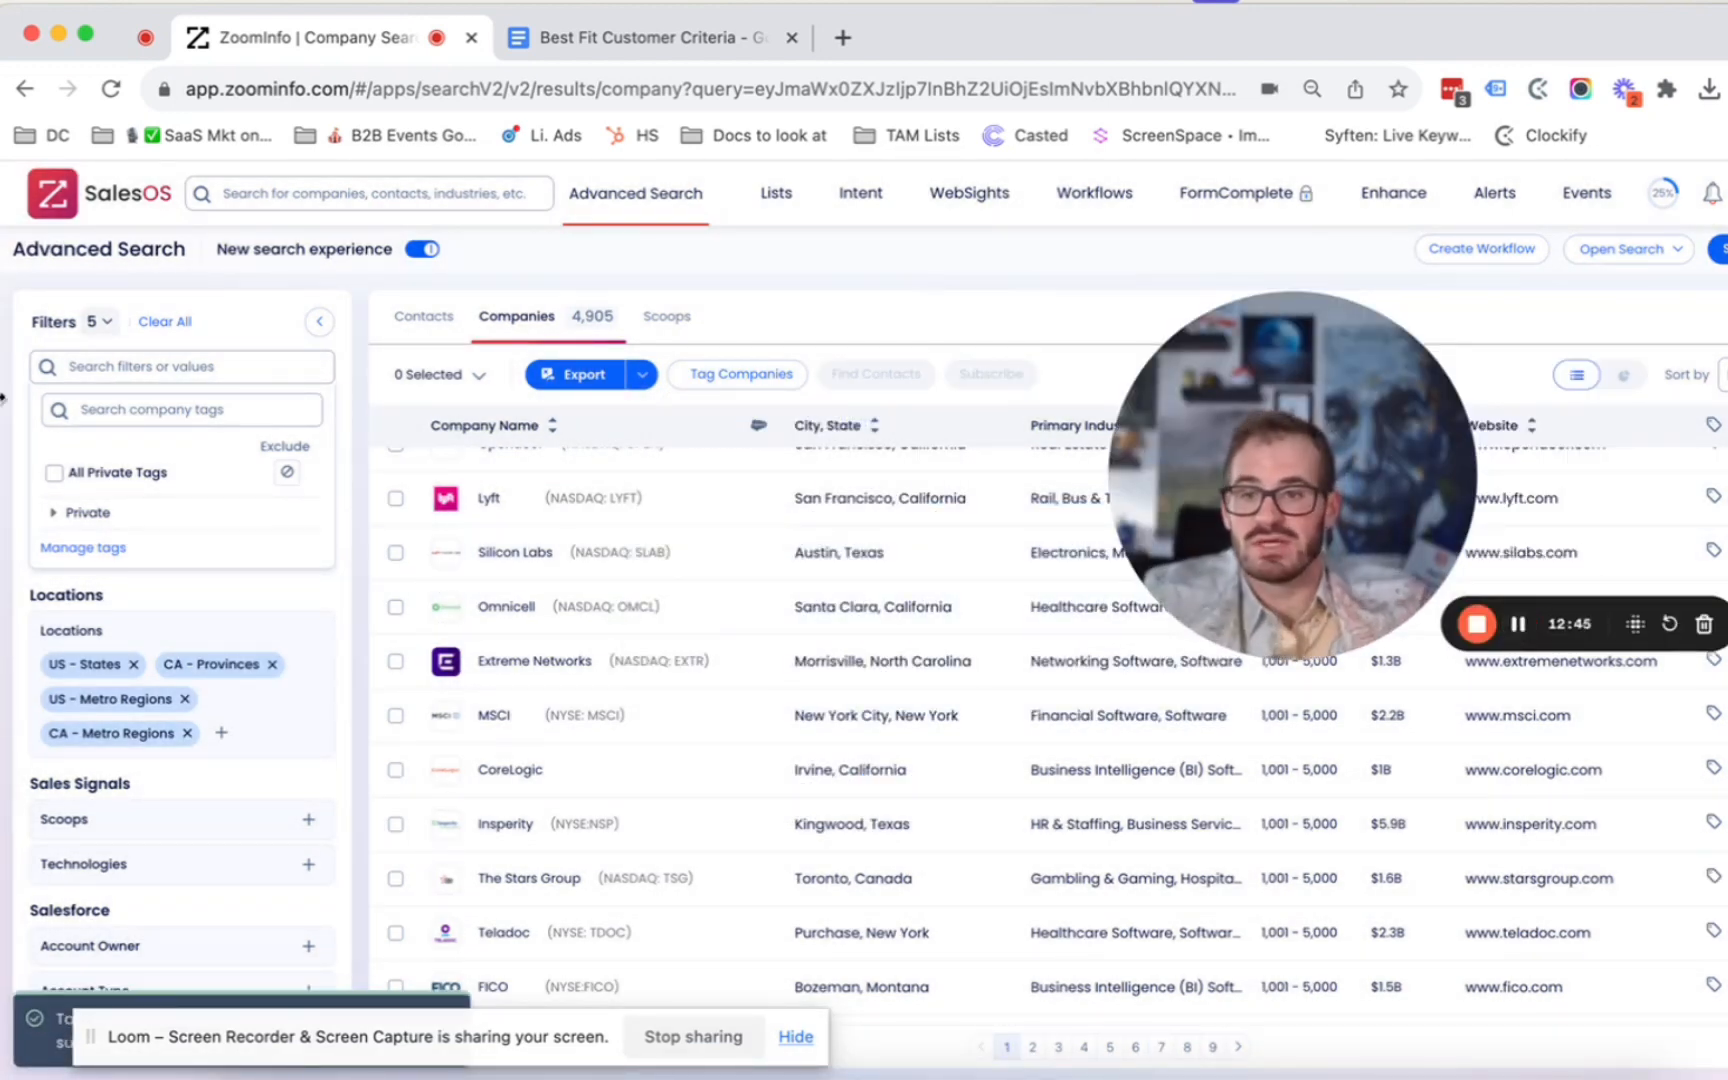
- Clear all search filters and exclude companies with the private tag "Closed won customers"
click(157, 324)
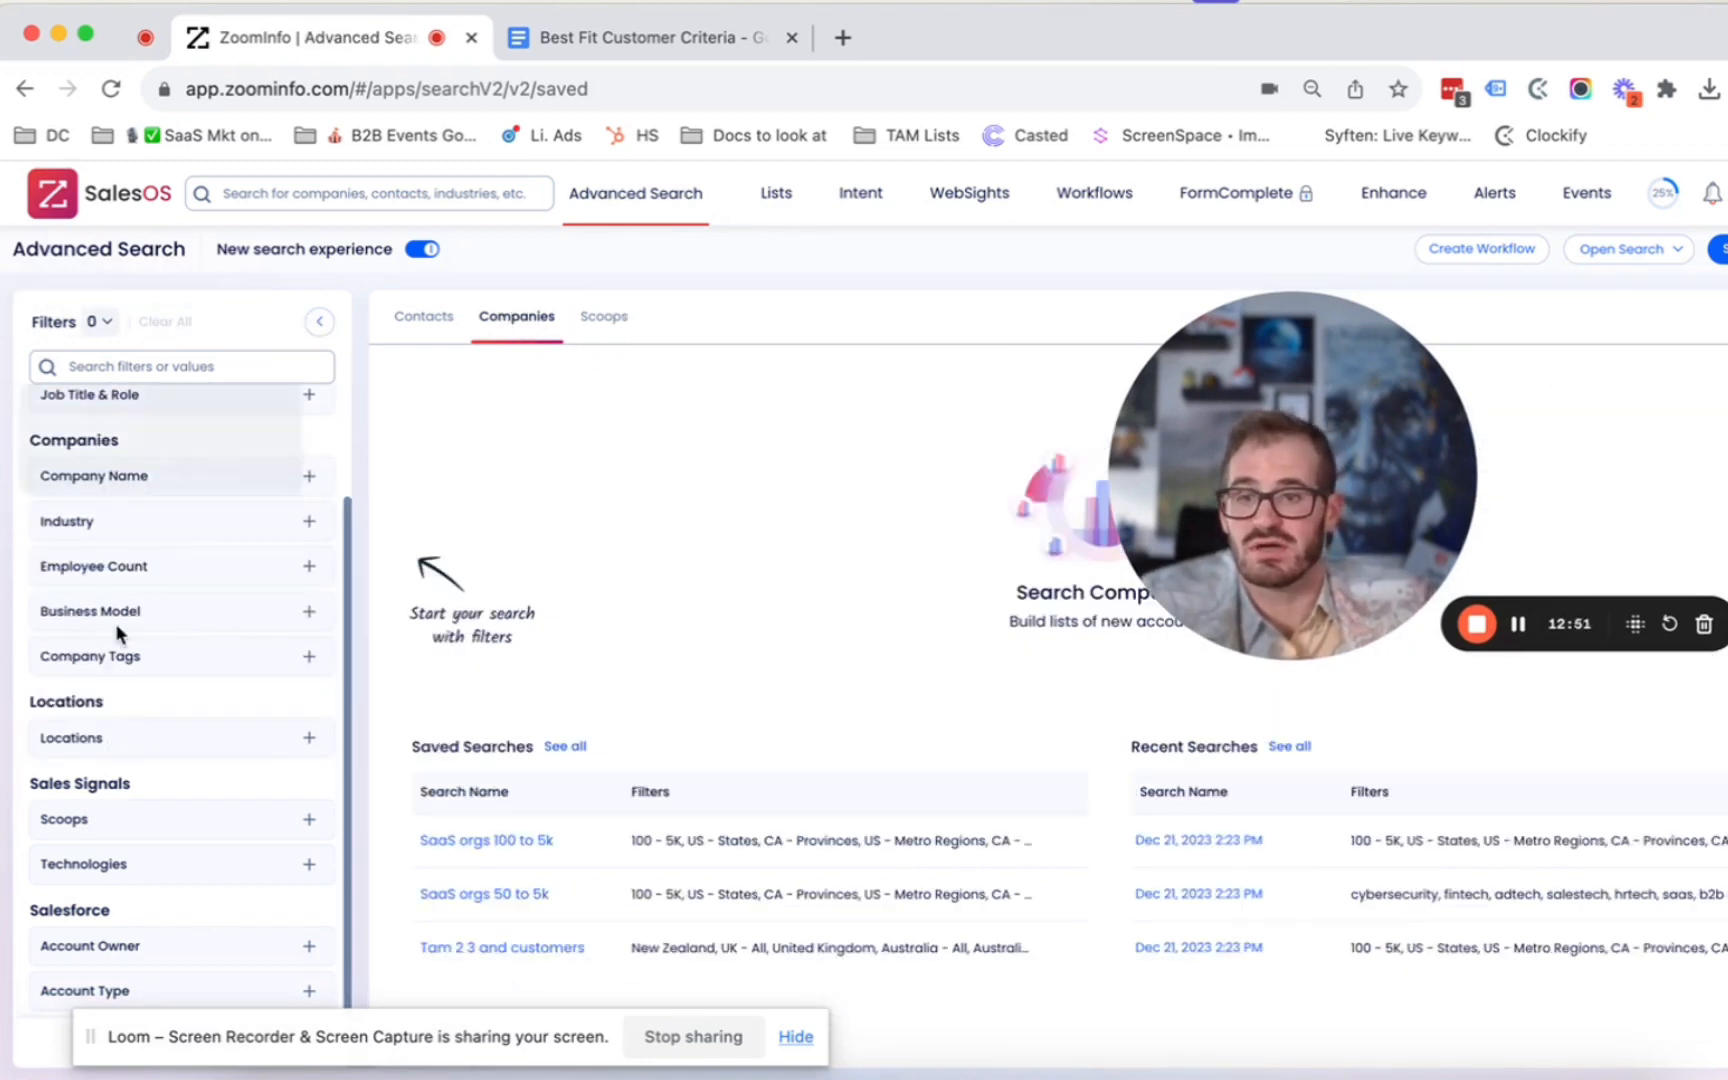
click(216, 664)
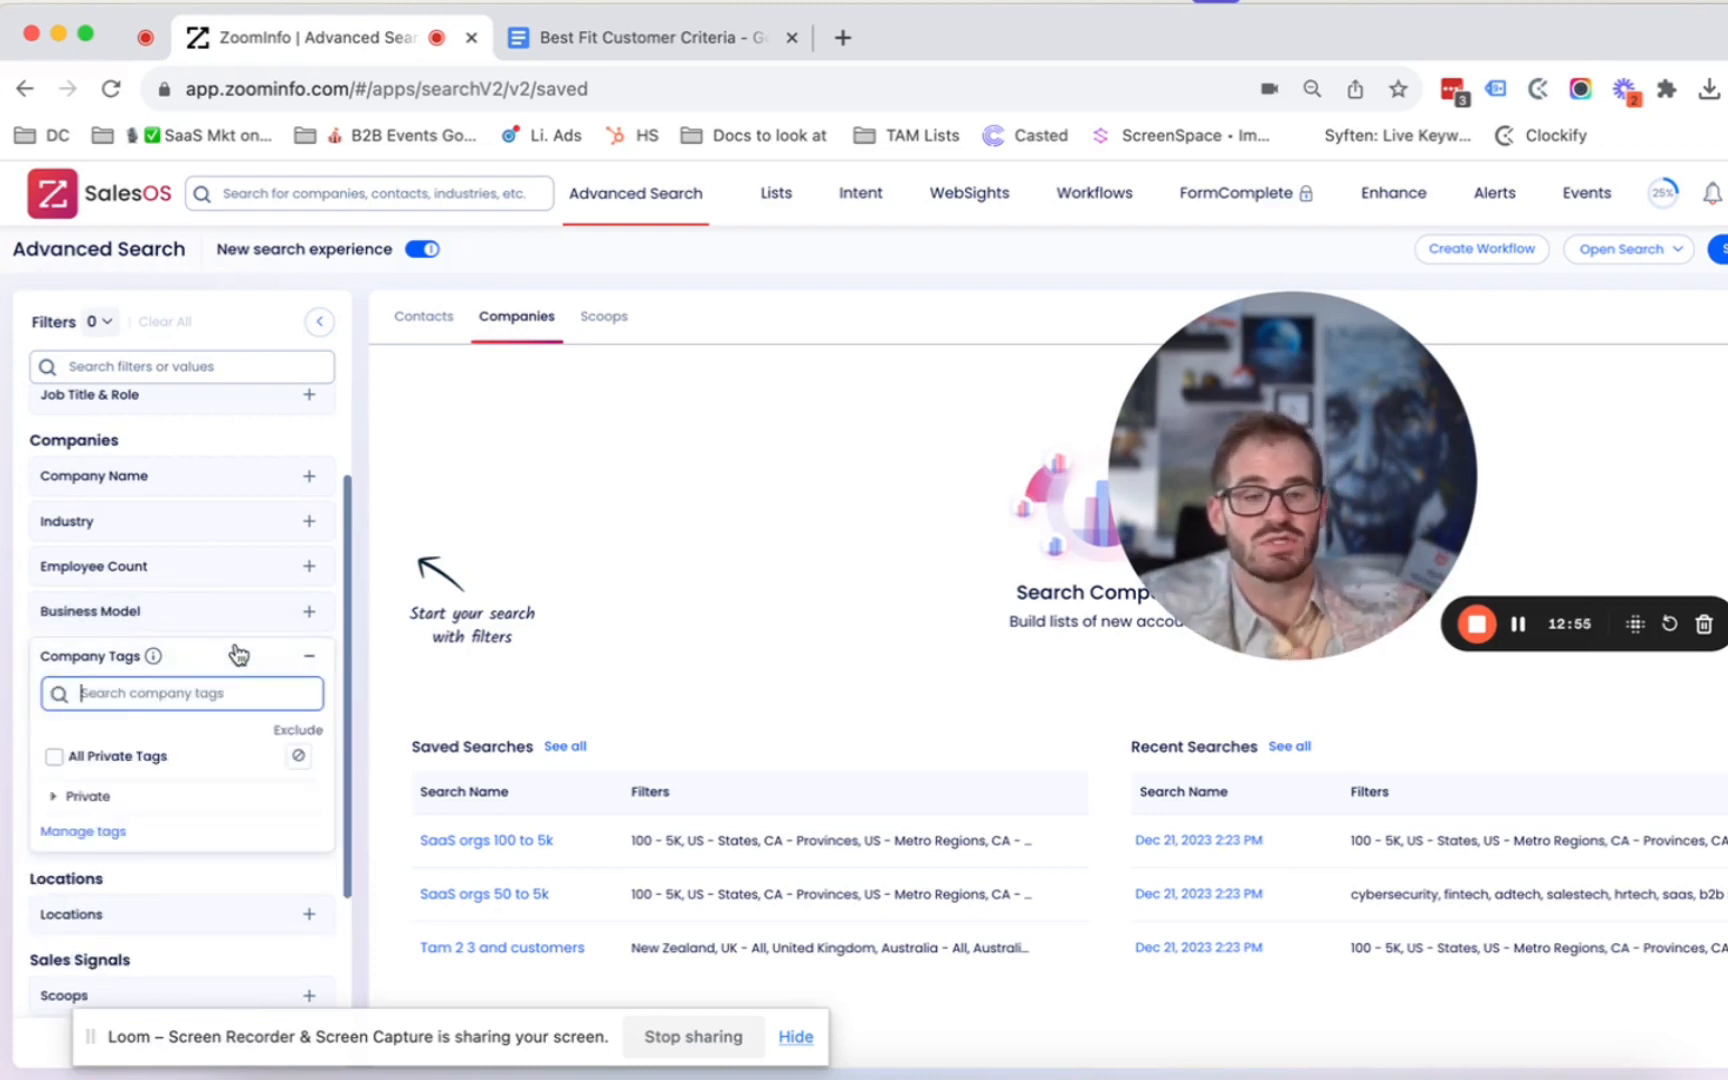
scroll(88, 667, down, 3)
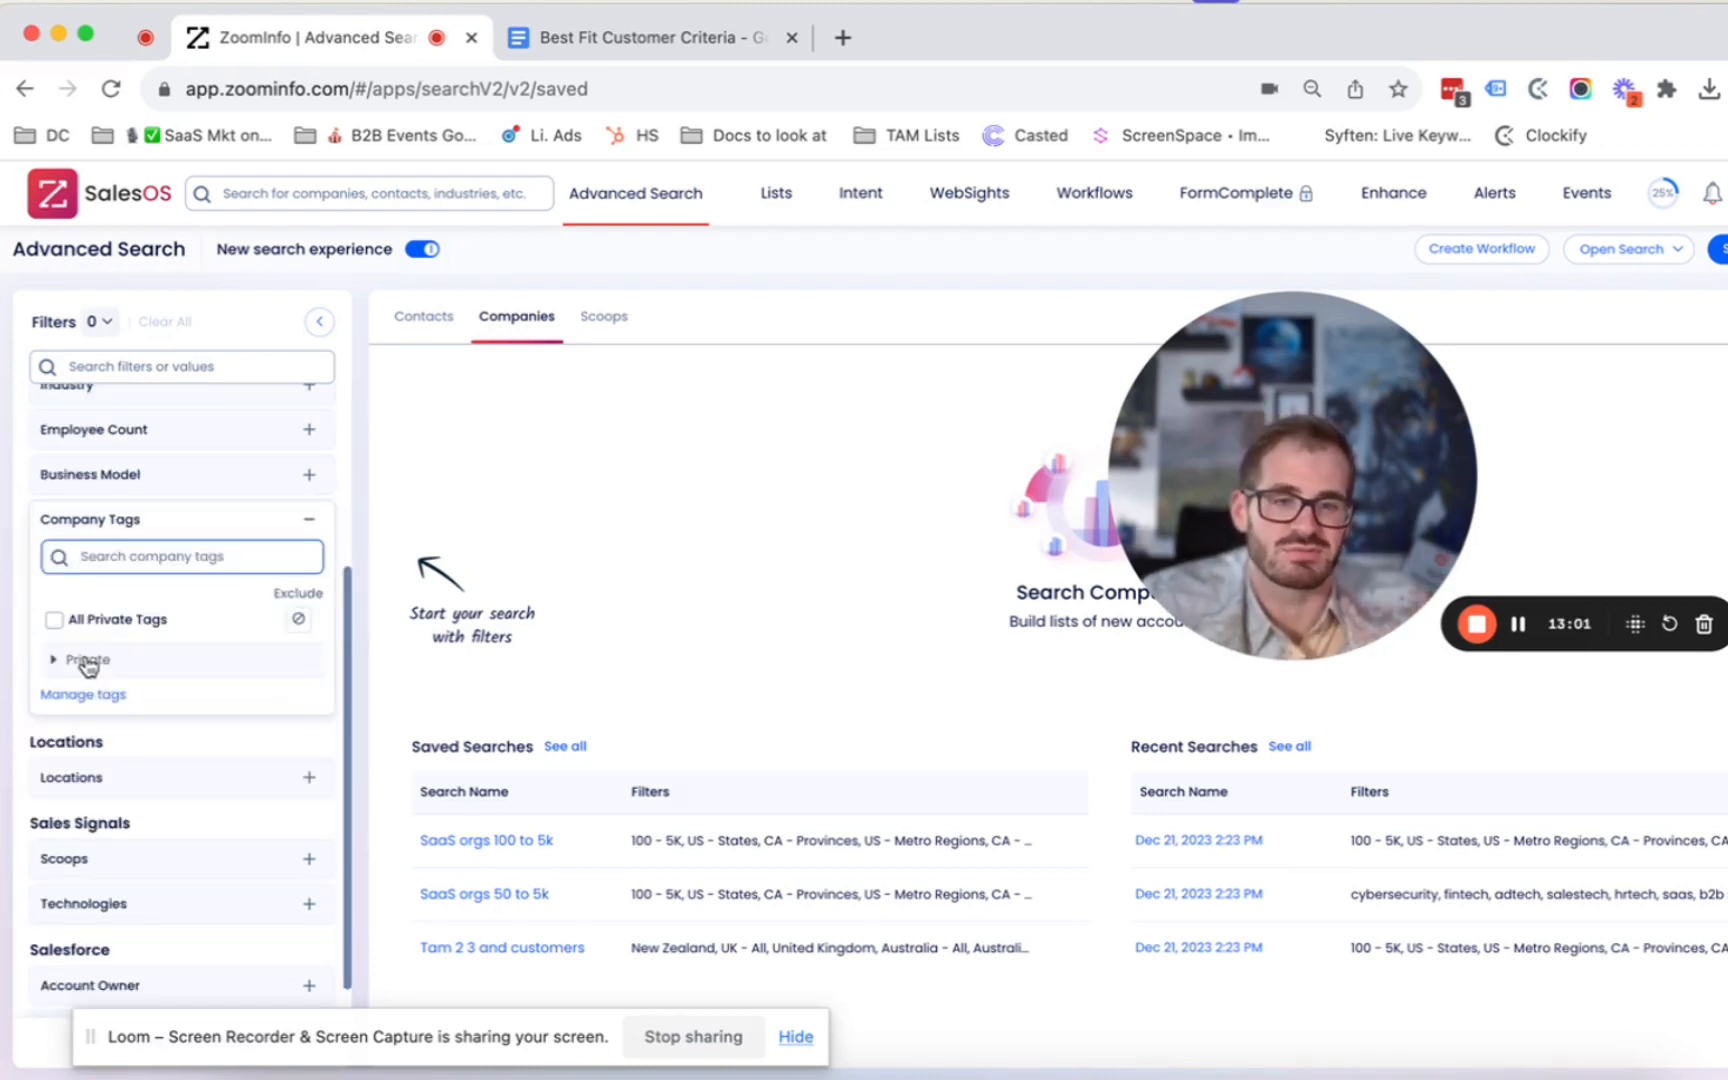
click(55, 660)
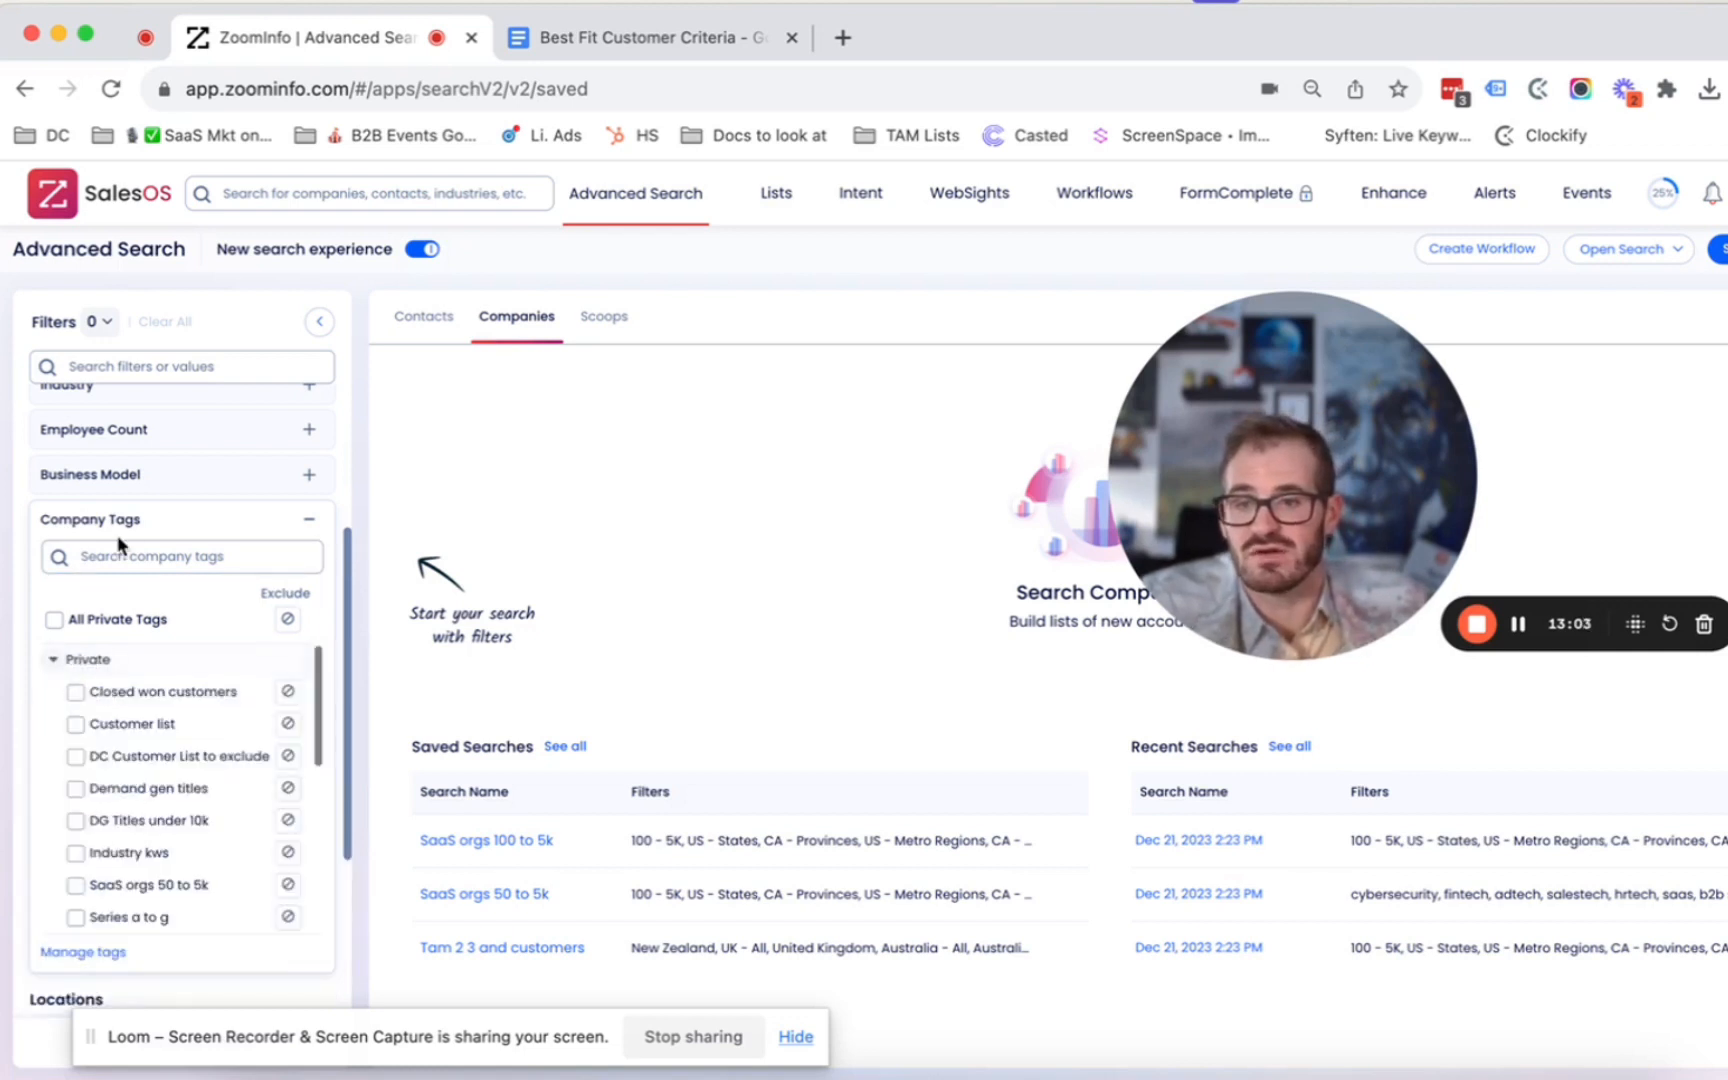
scroll(120, 600, down, 3)
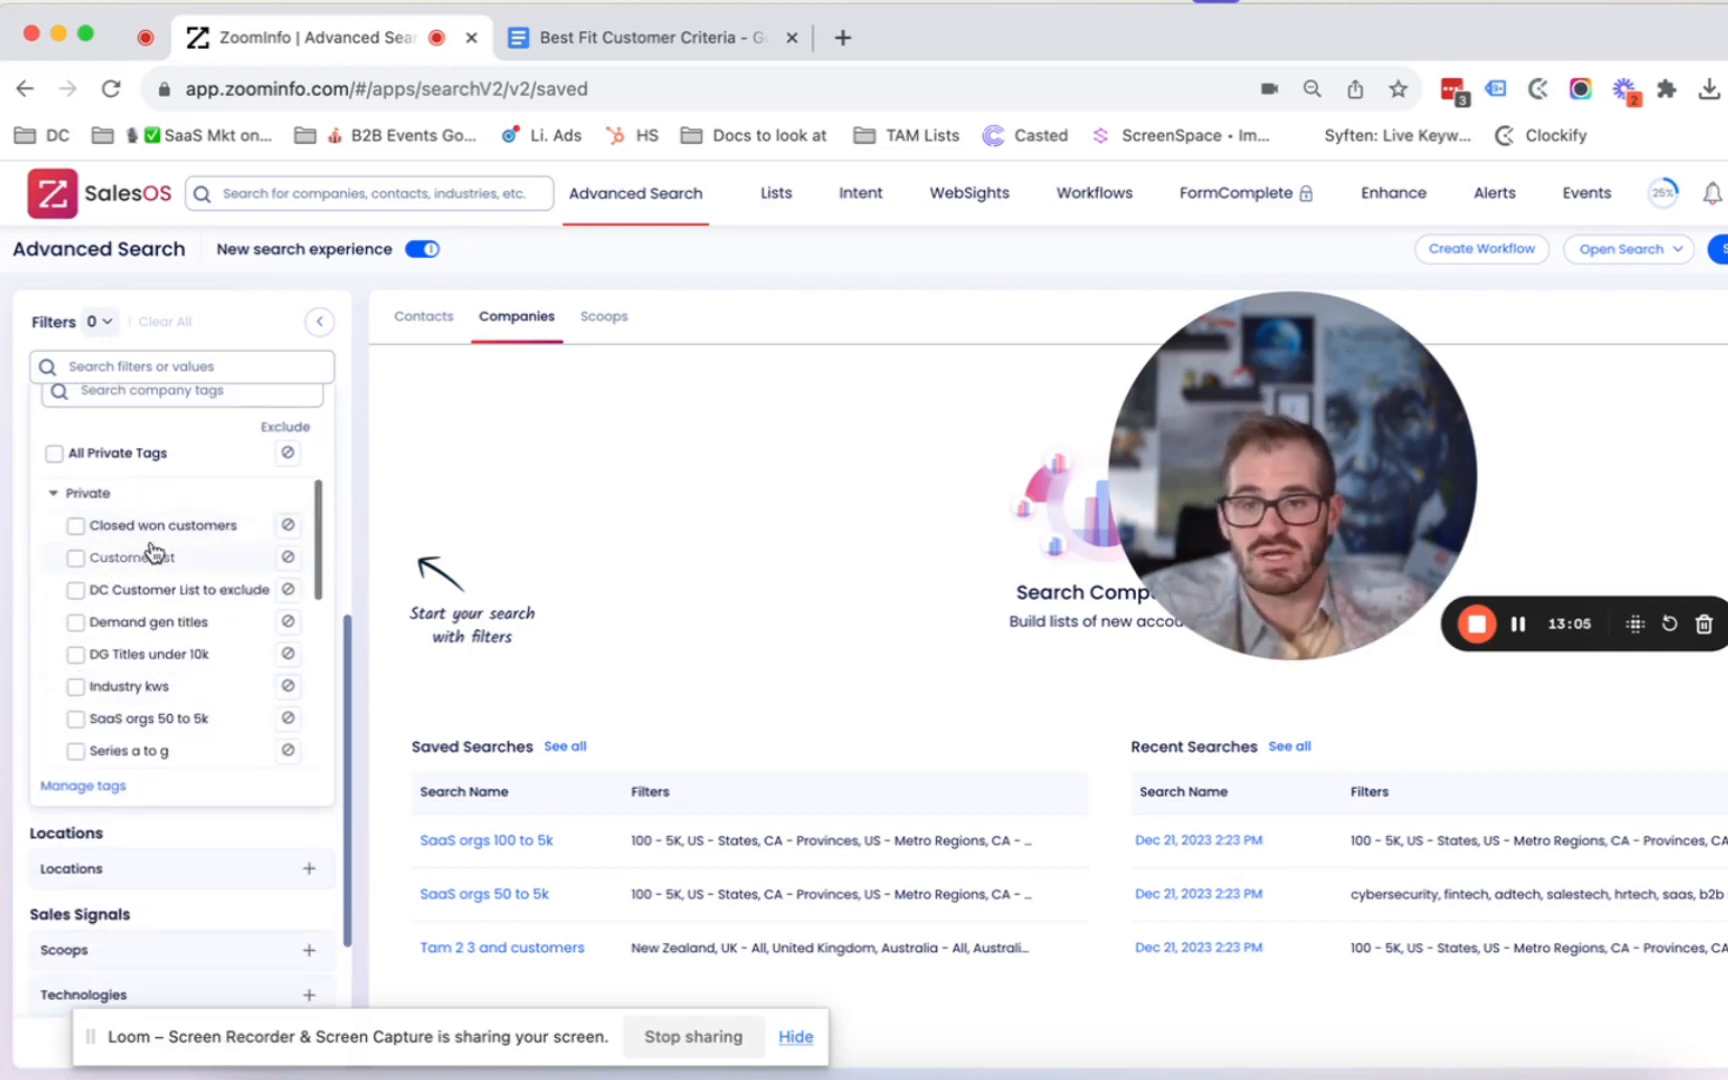
click(289, 528)
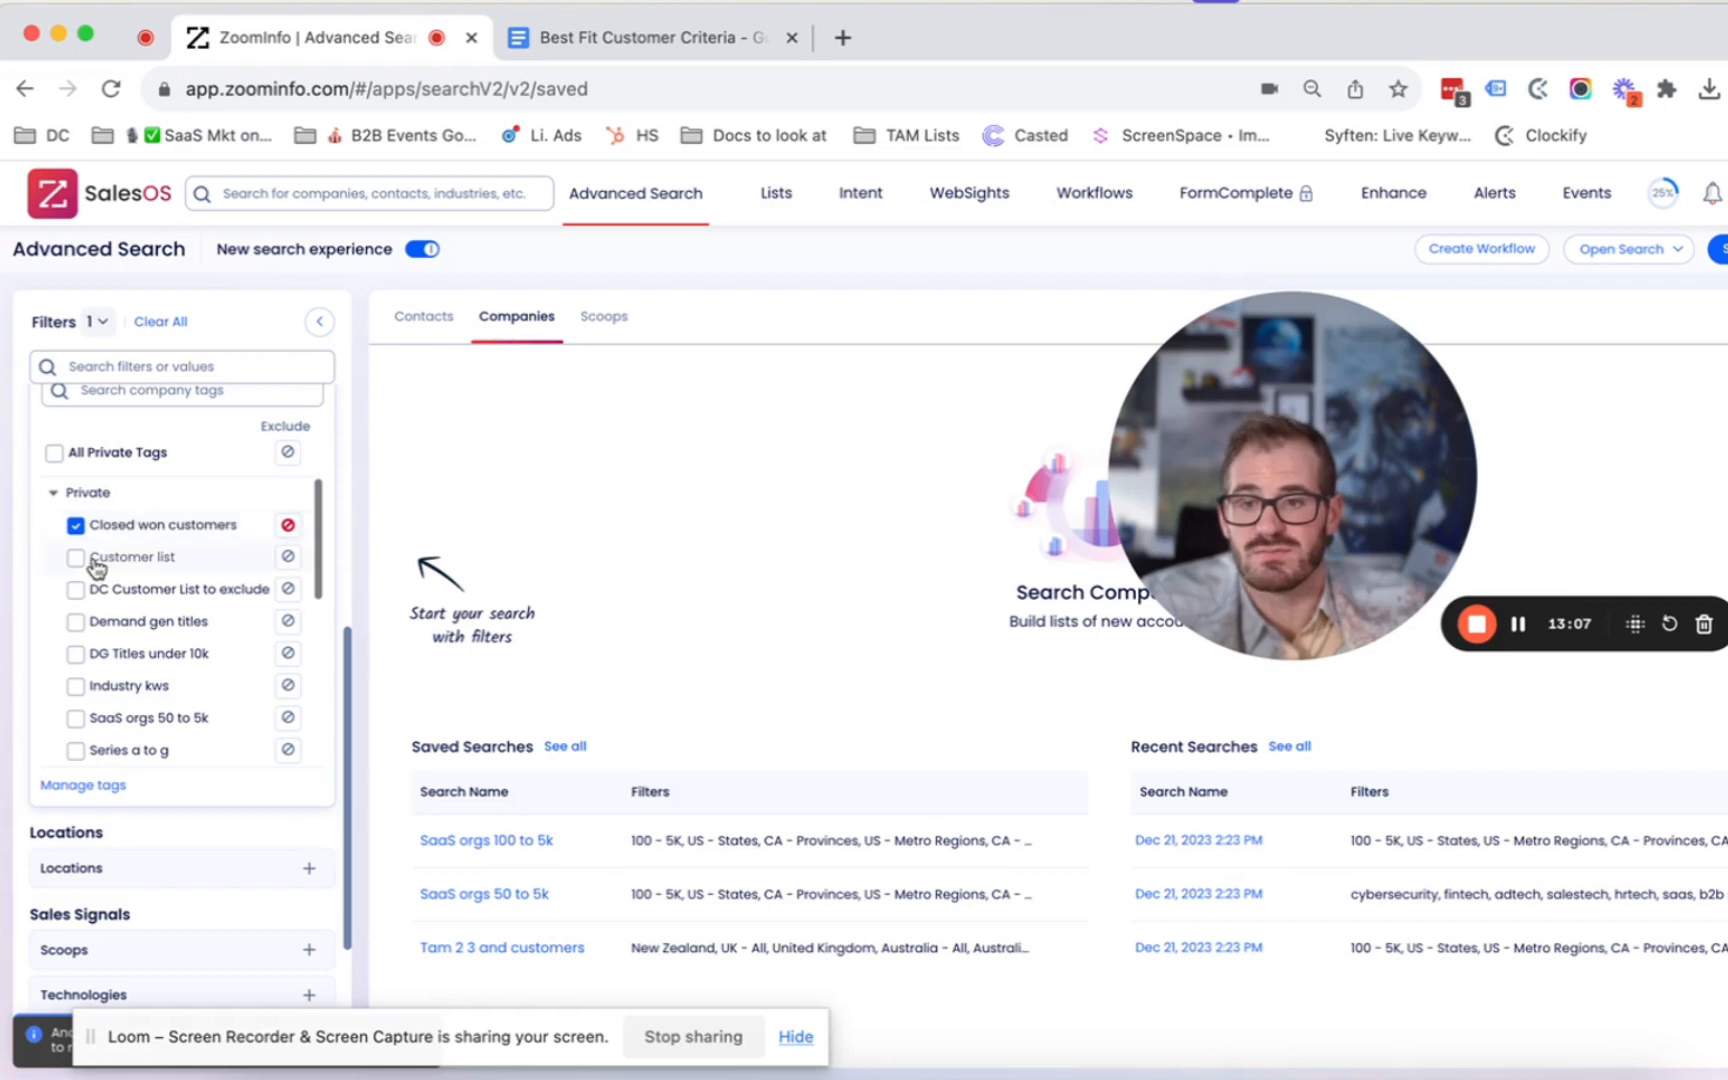
- Include the company tags "Industry kws", "Software 100 to 5k employees" and "Under 100 and 100m funding" in the search
scroll(92, 670, down, 1)
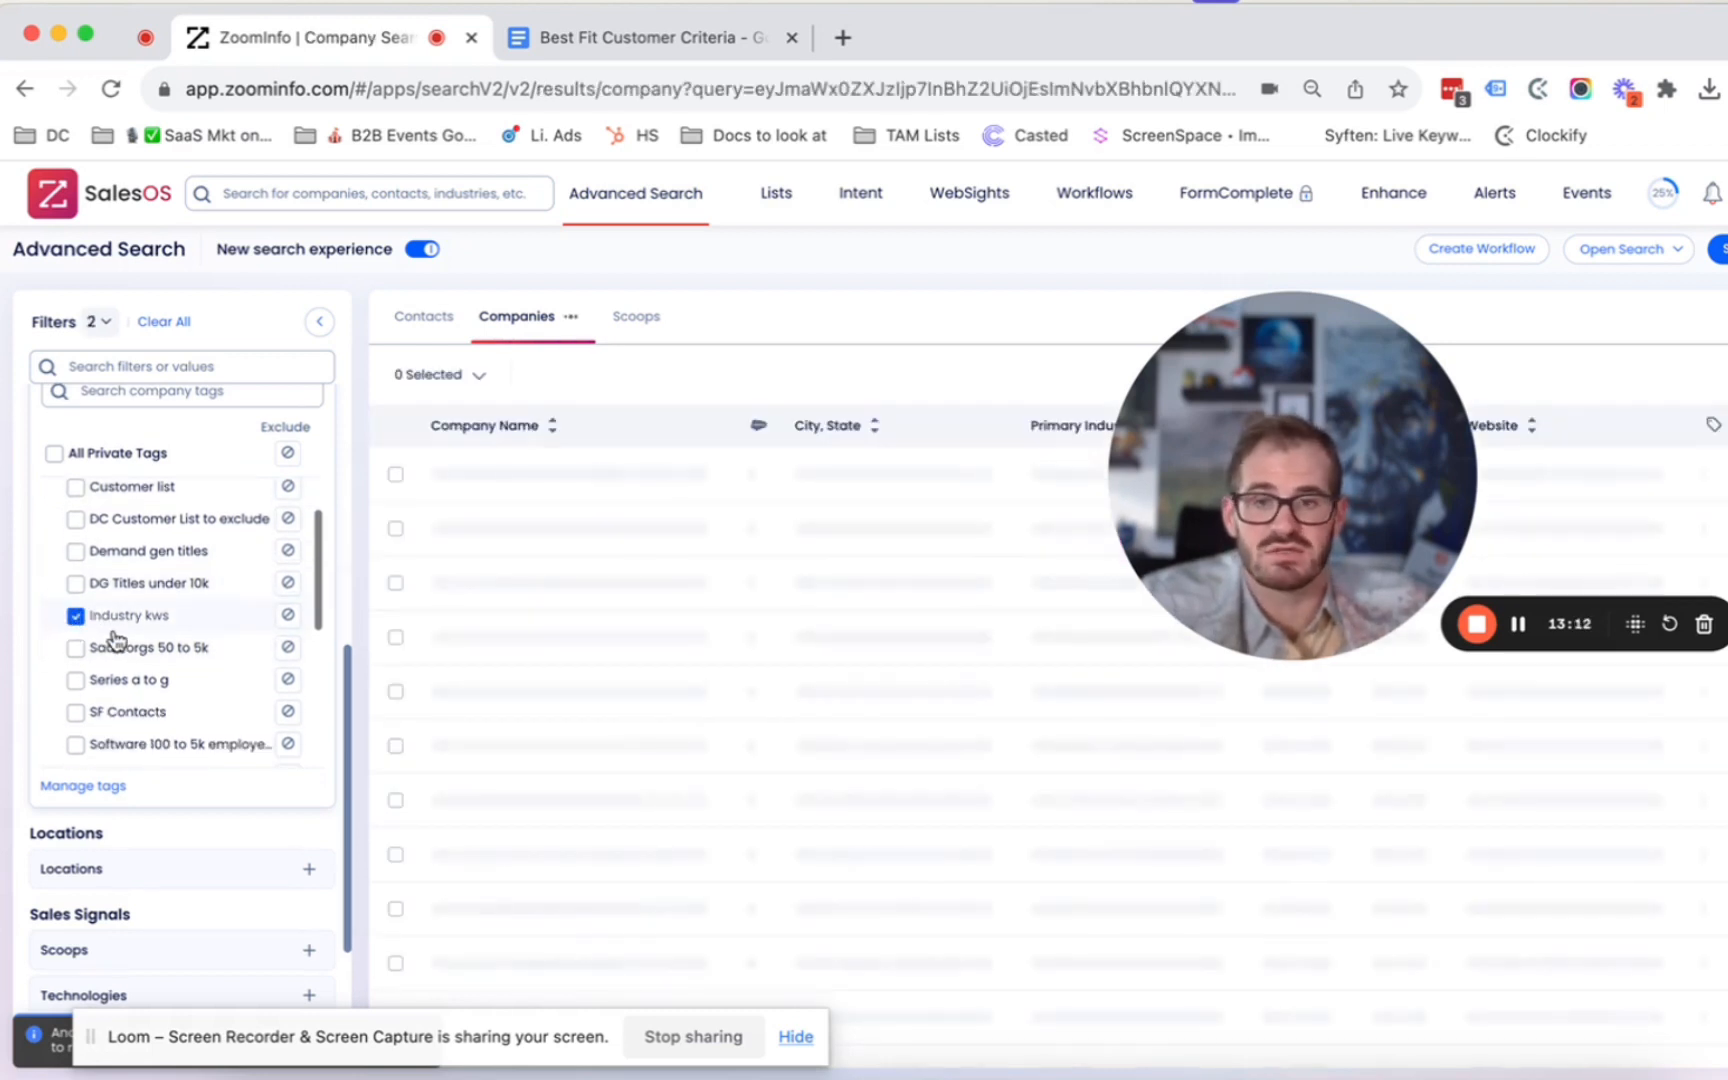
scroll(117, 640, down, 3)
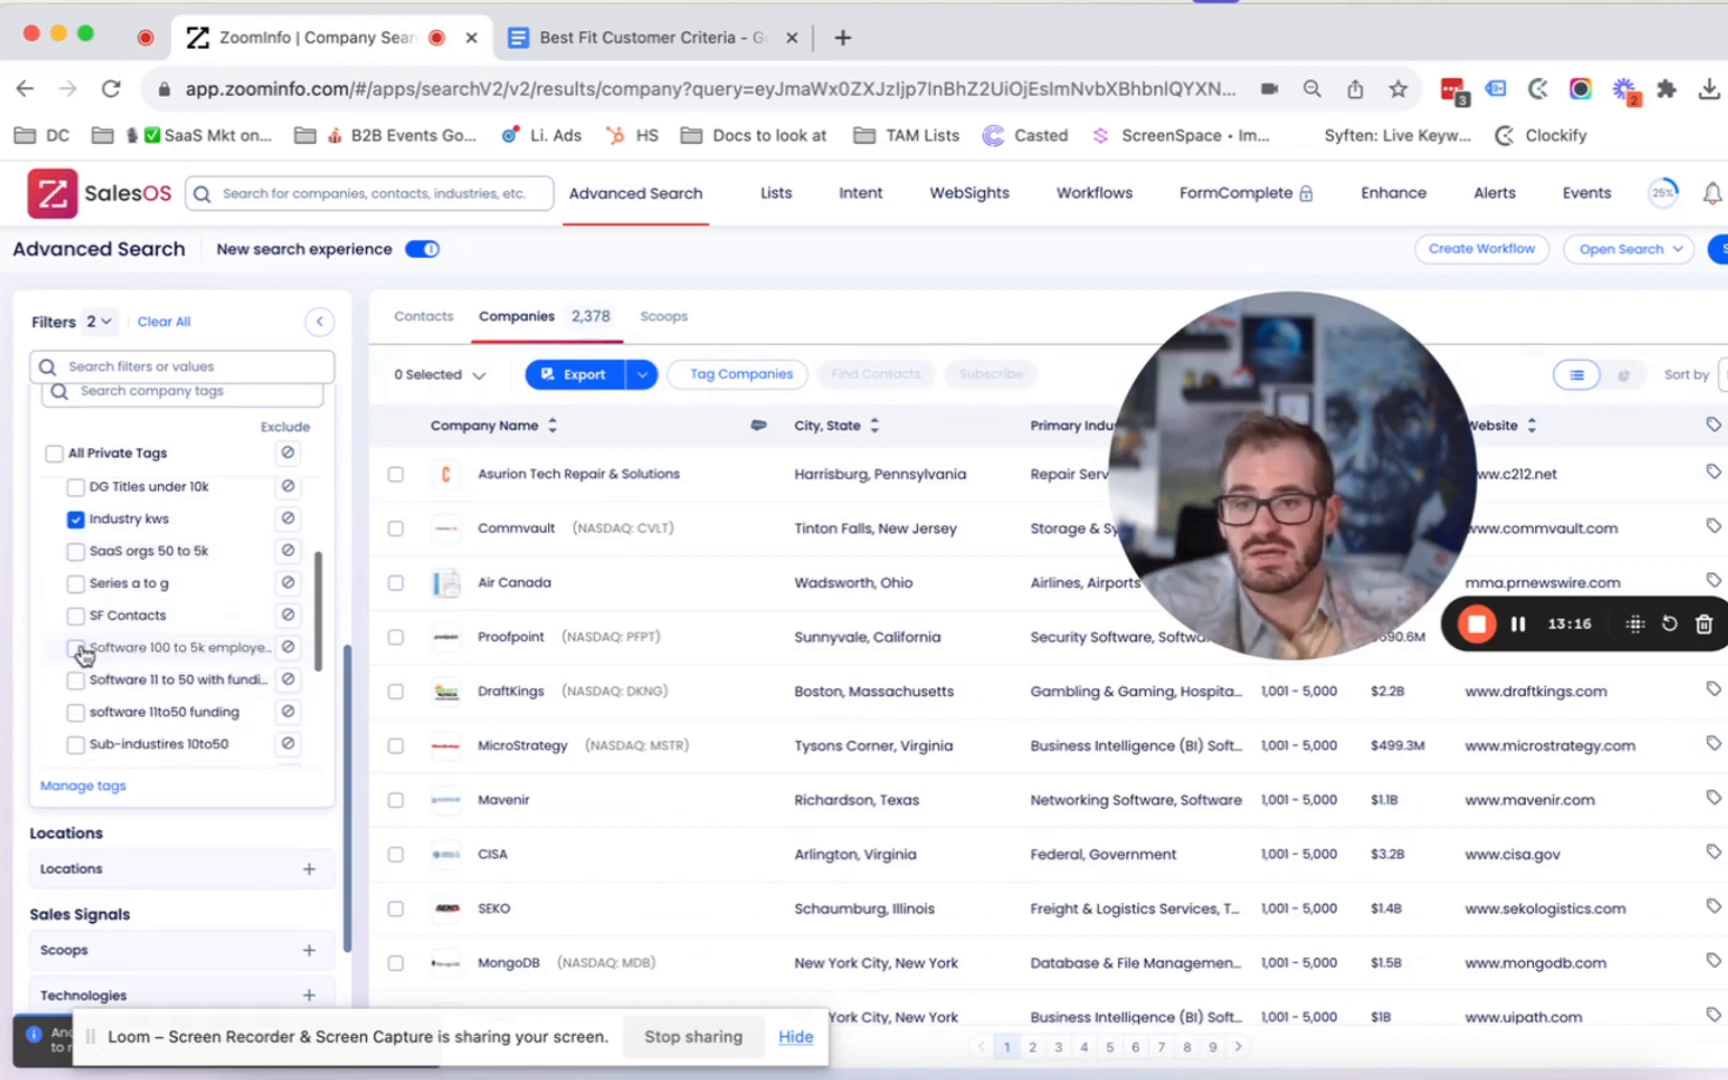
click(76, 648)
scroll(82, 655, down, 4)
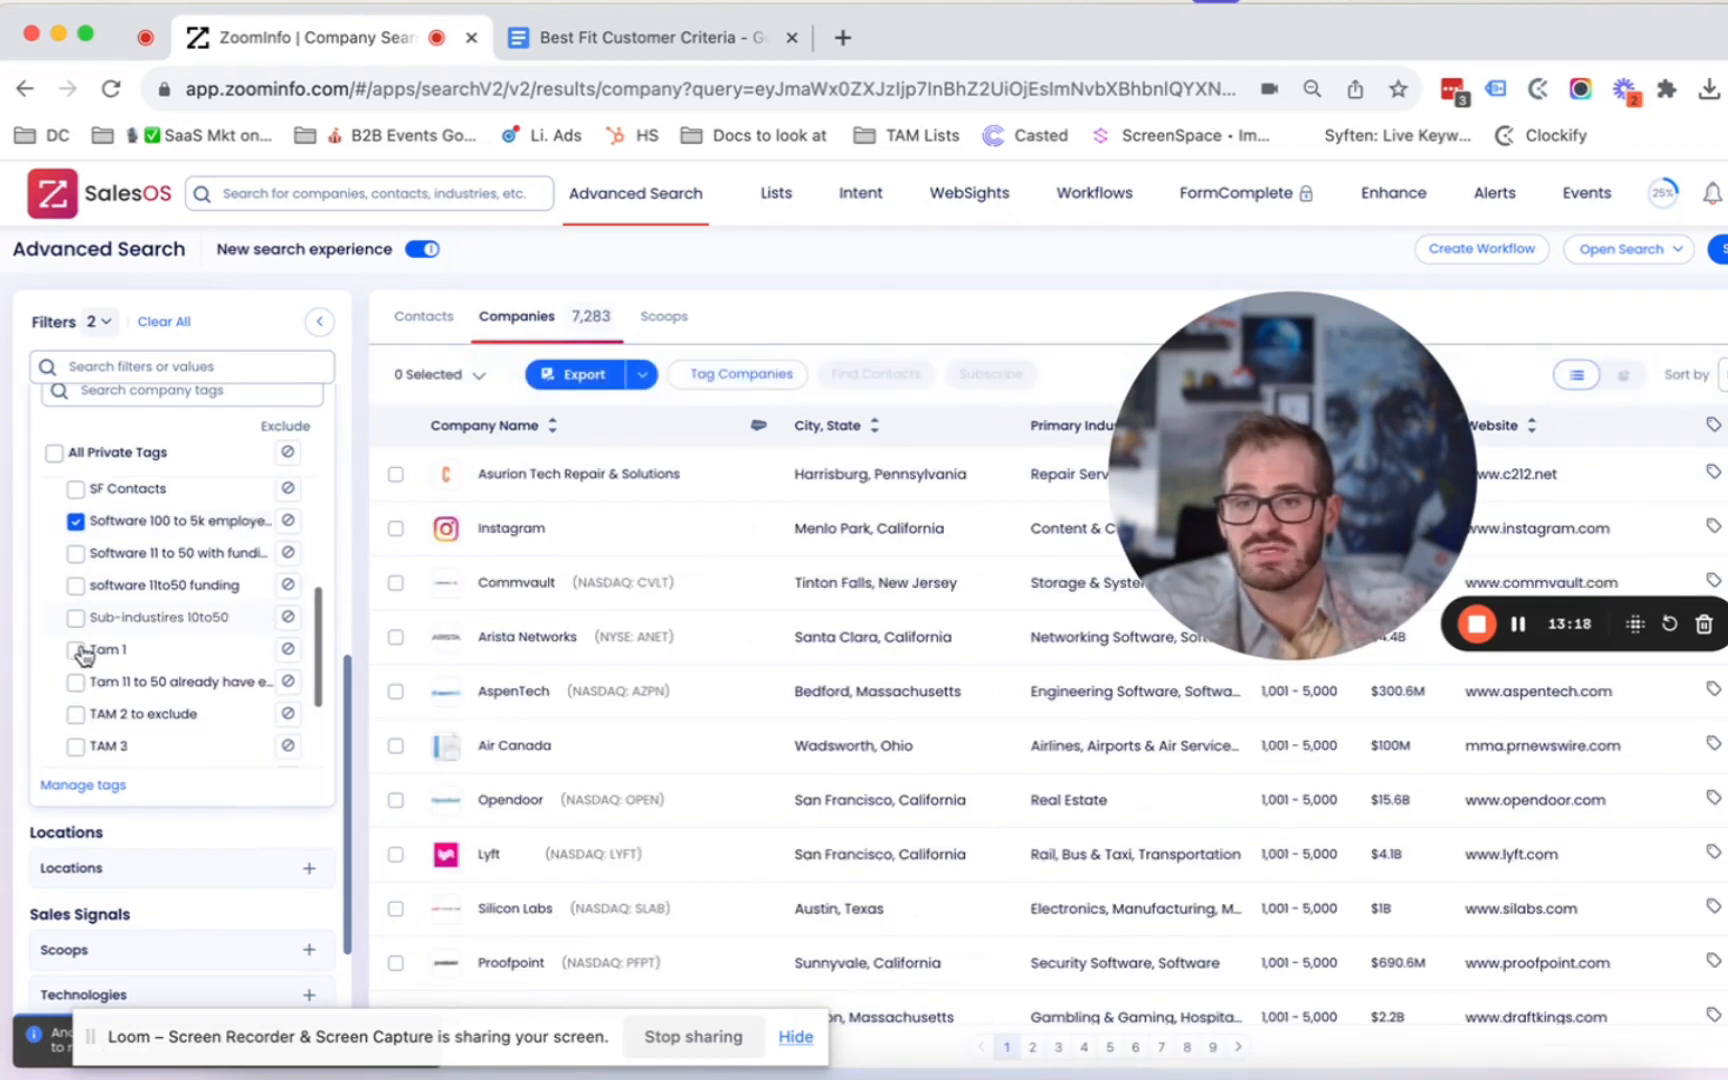
scroll(82, 660, down, 4)
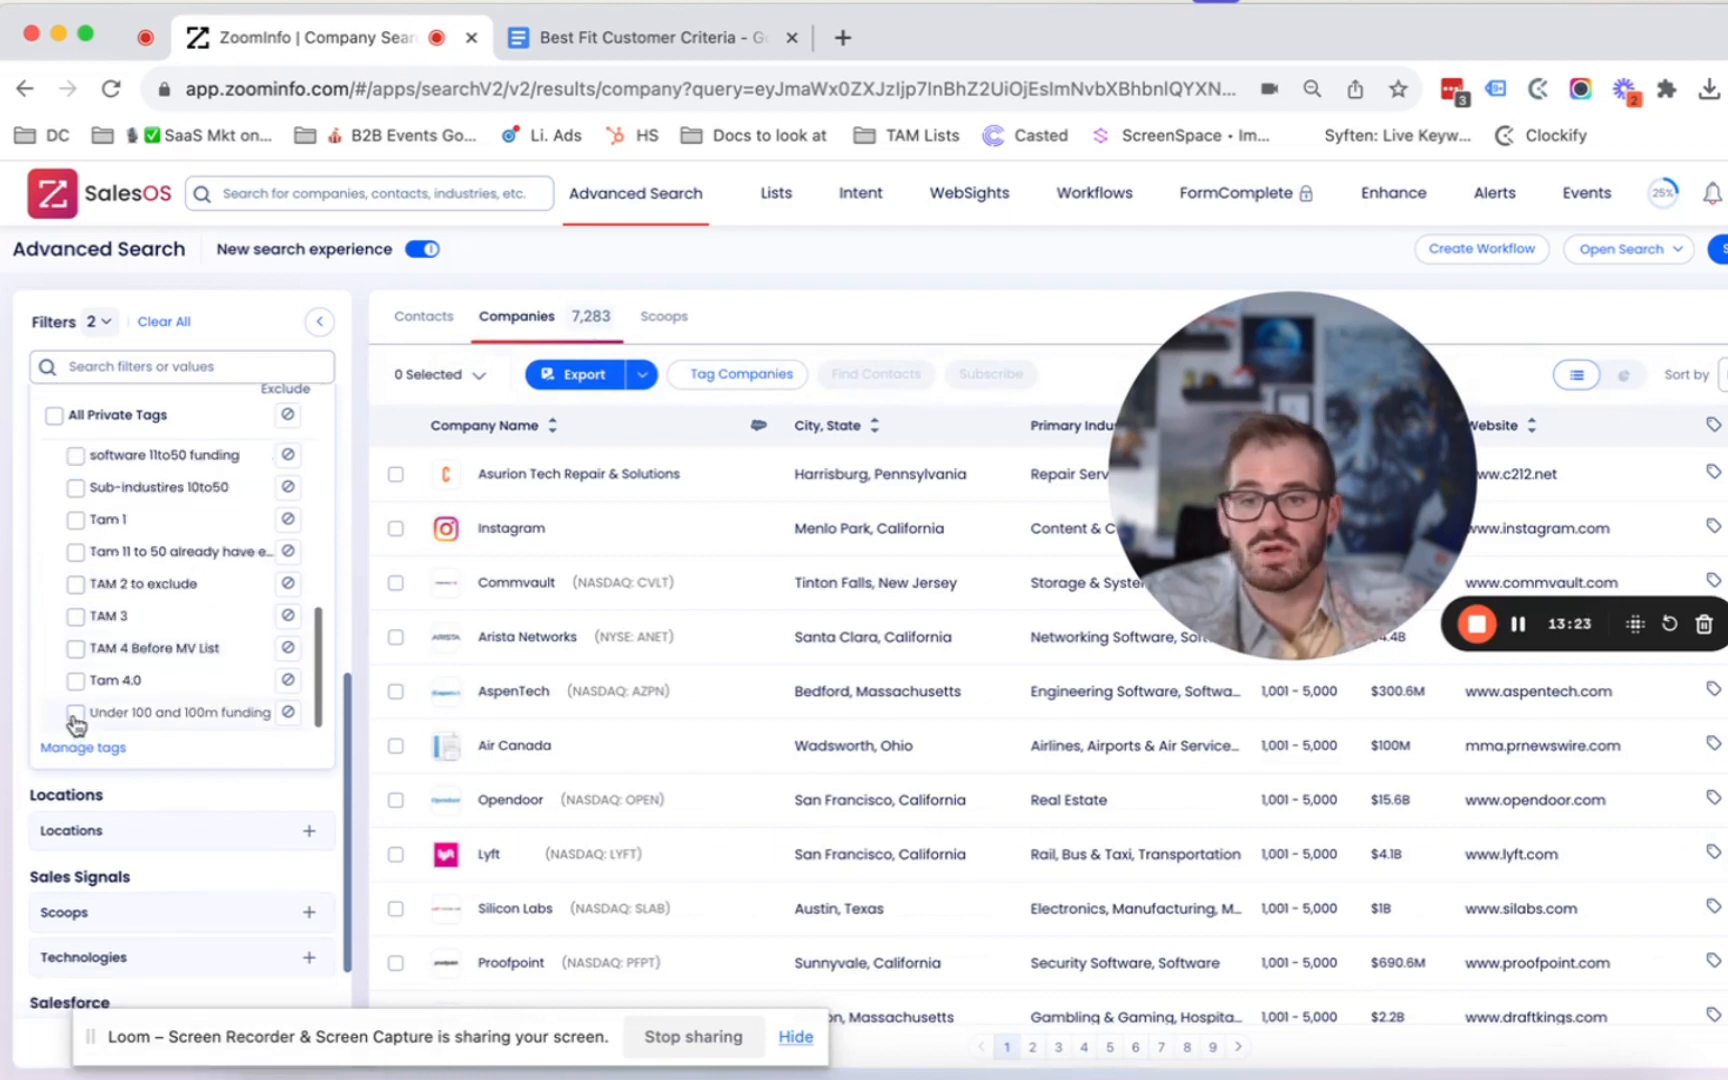
click(74, 714)
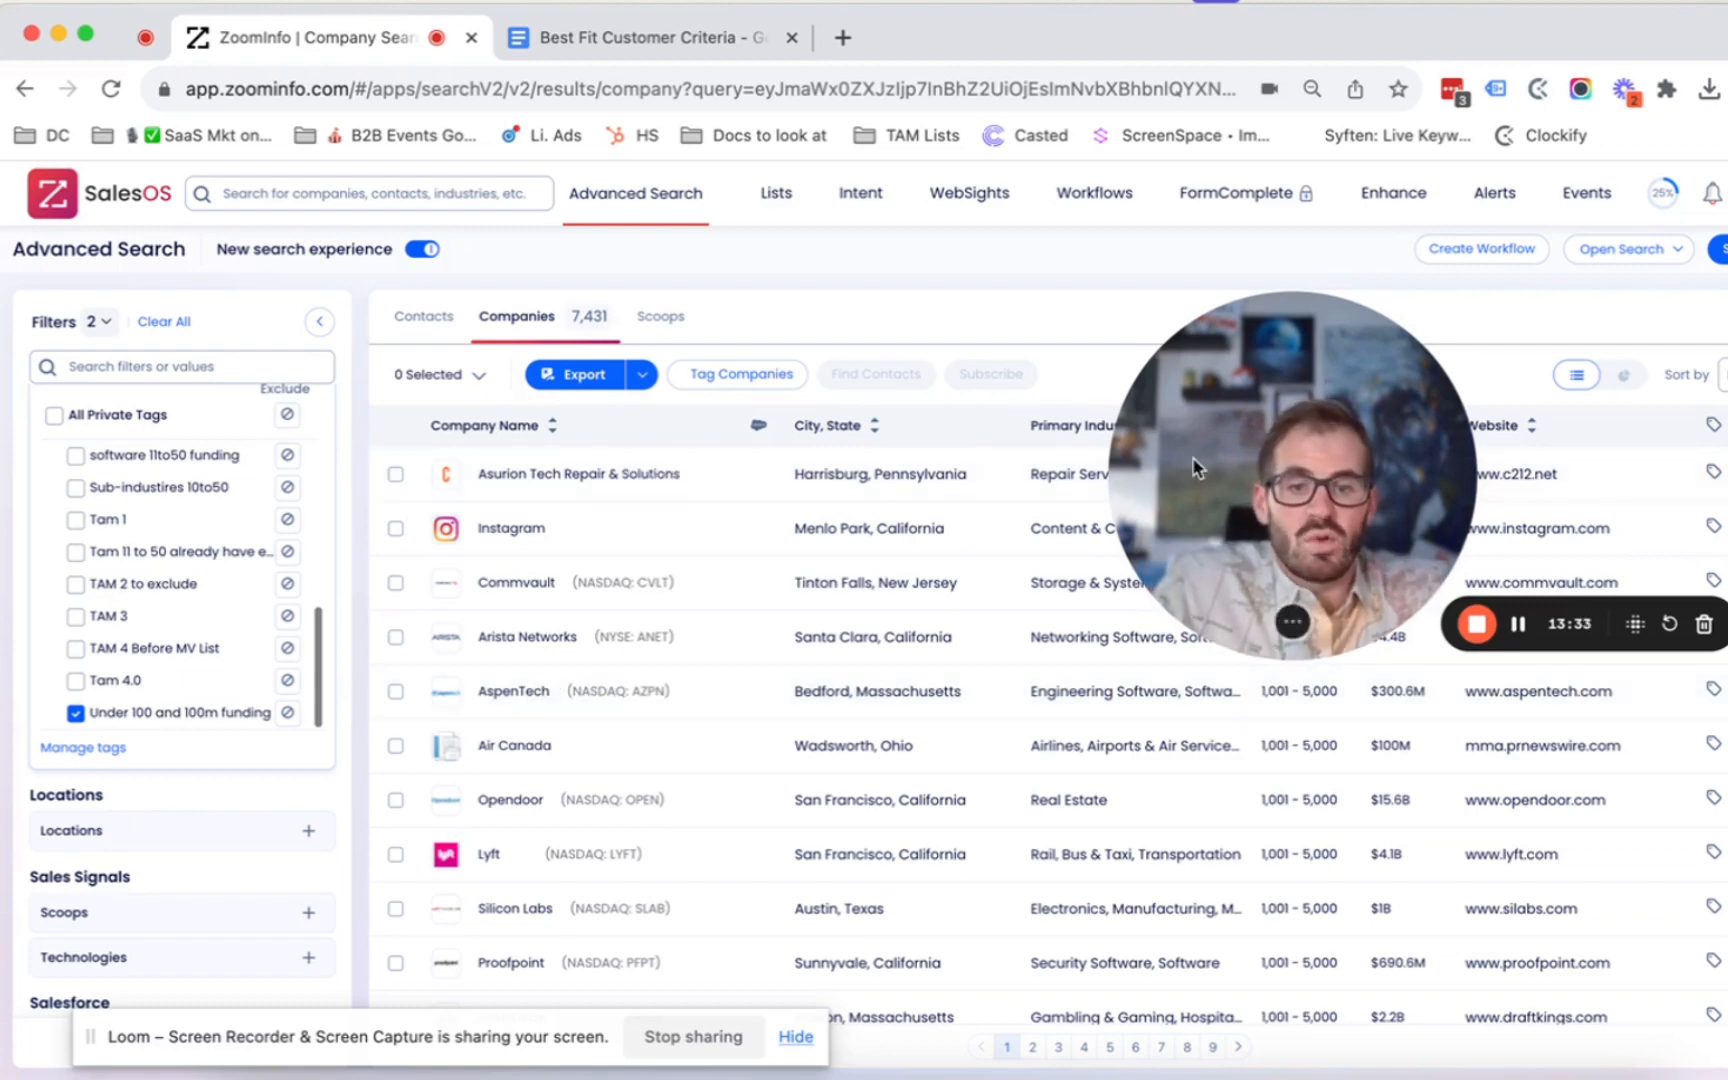
drag(1192, 384, 1314, 263)
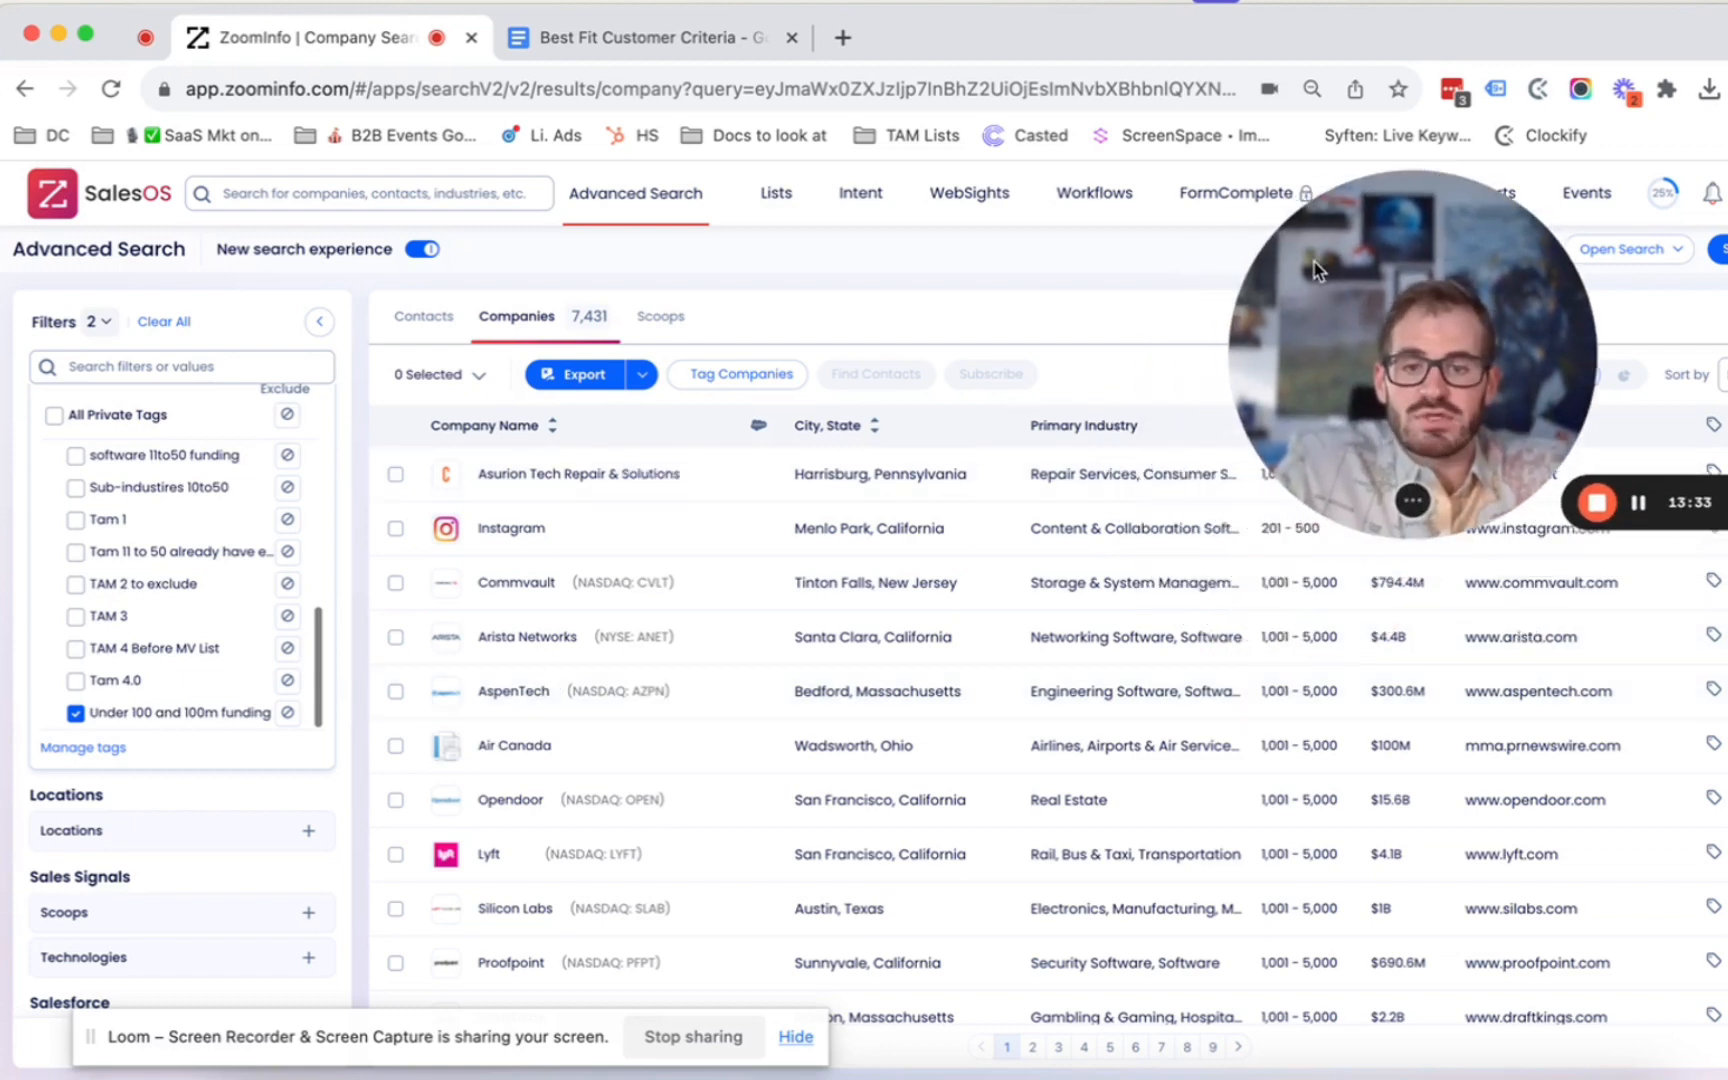
- Export all resulting companies to Excel as a list named "TAM List 12_21_23"
click(550, 384)
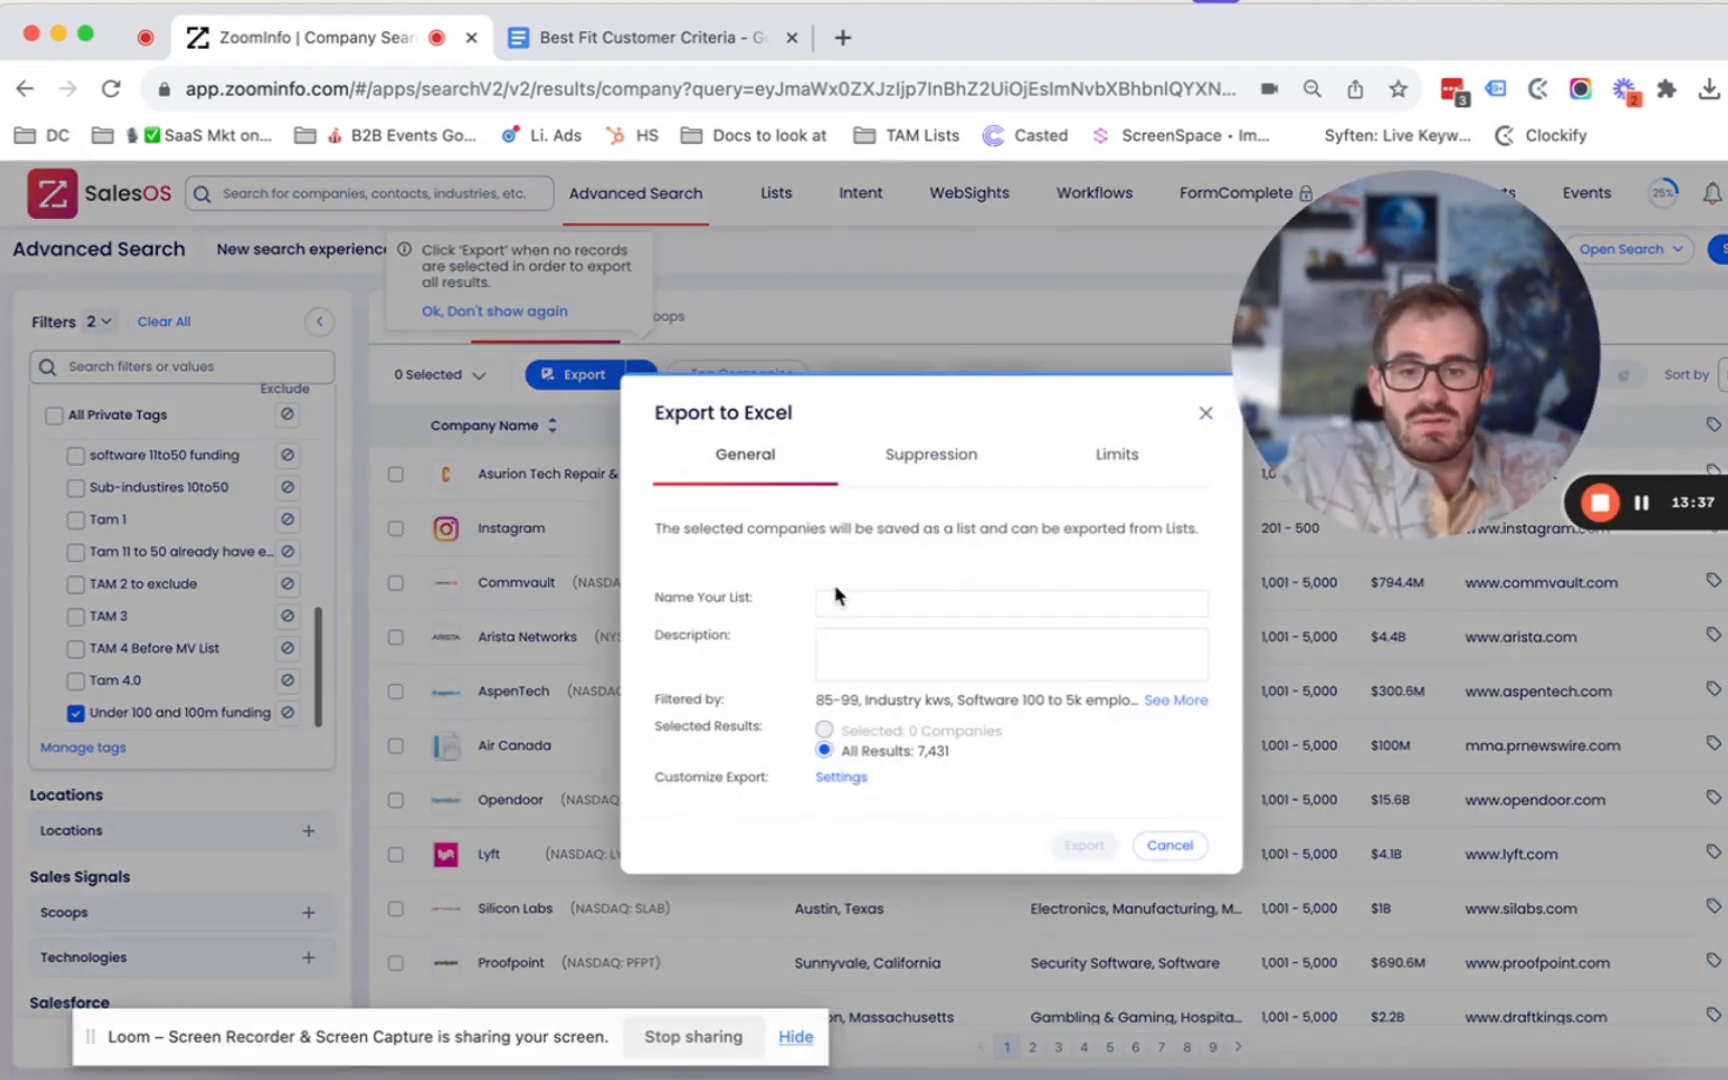
click(856, 603)
text(TAM List)
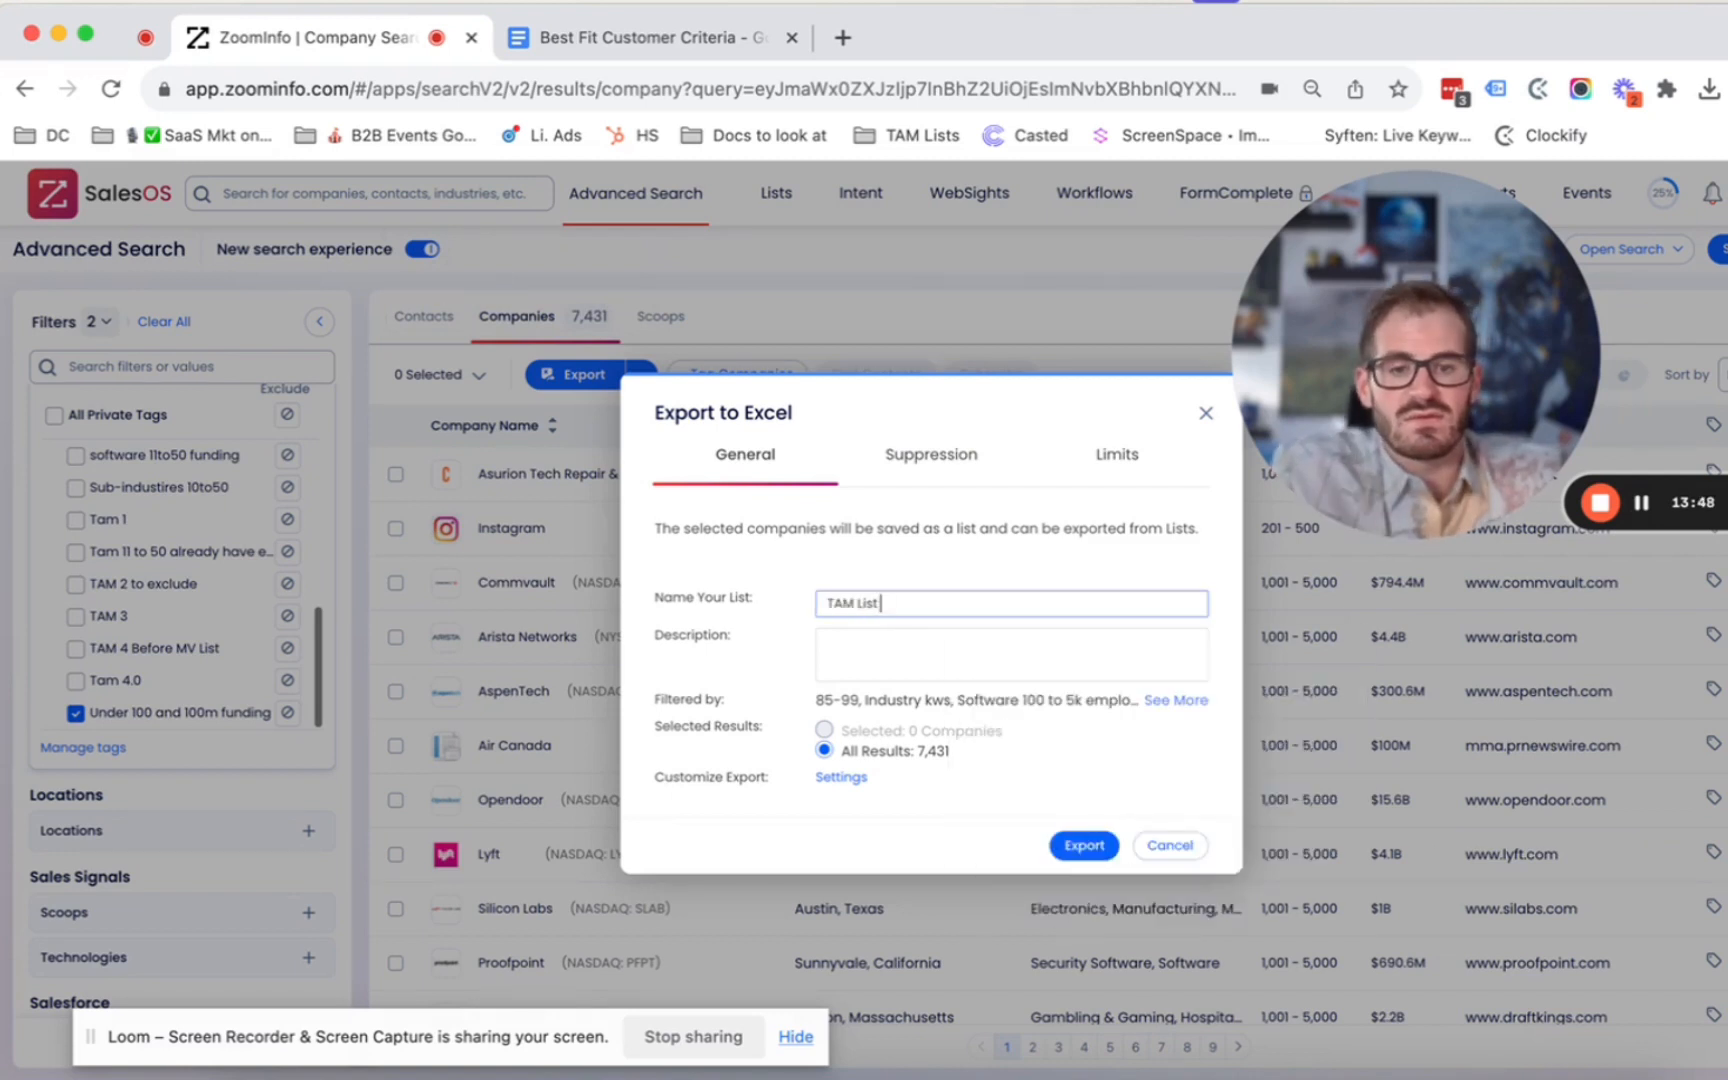
text(12_21_23)
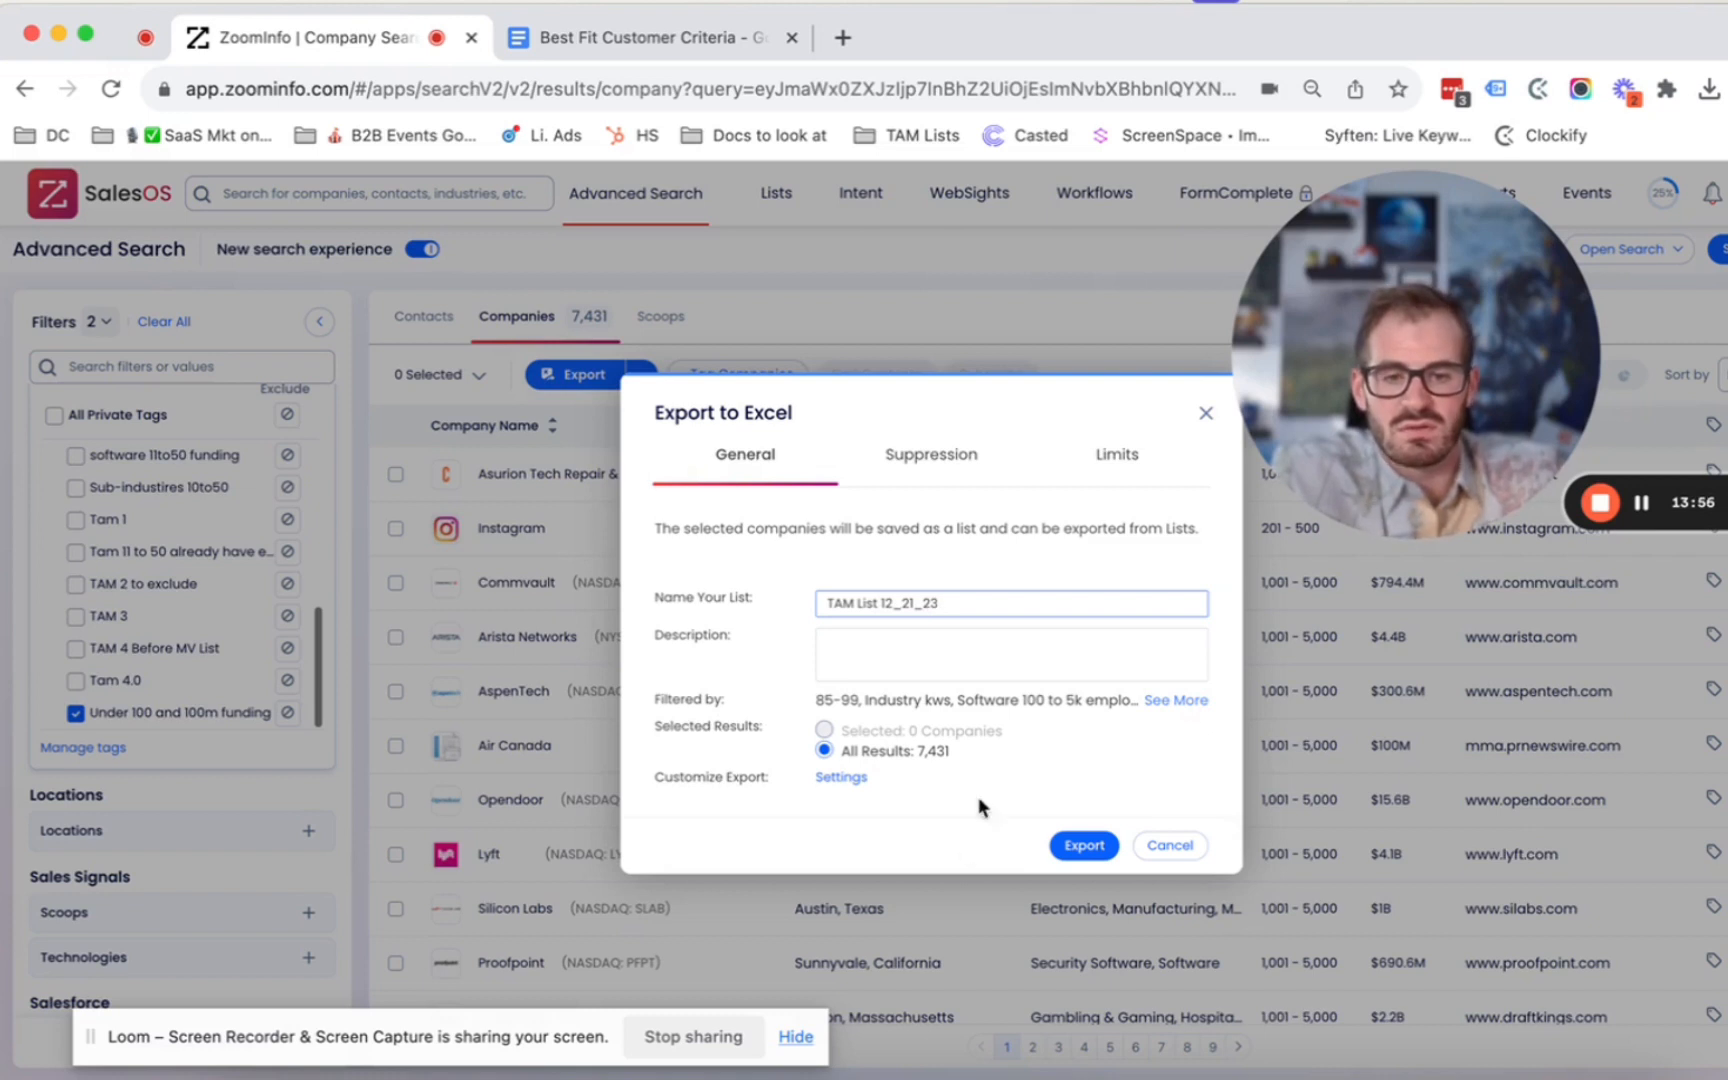
click(1093, 847)
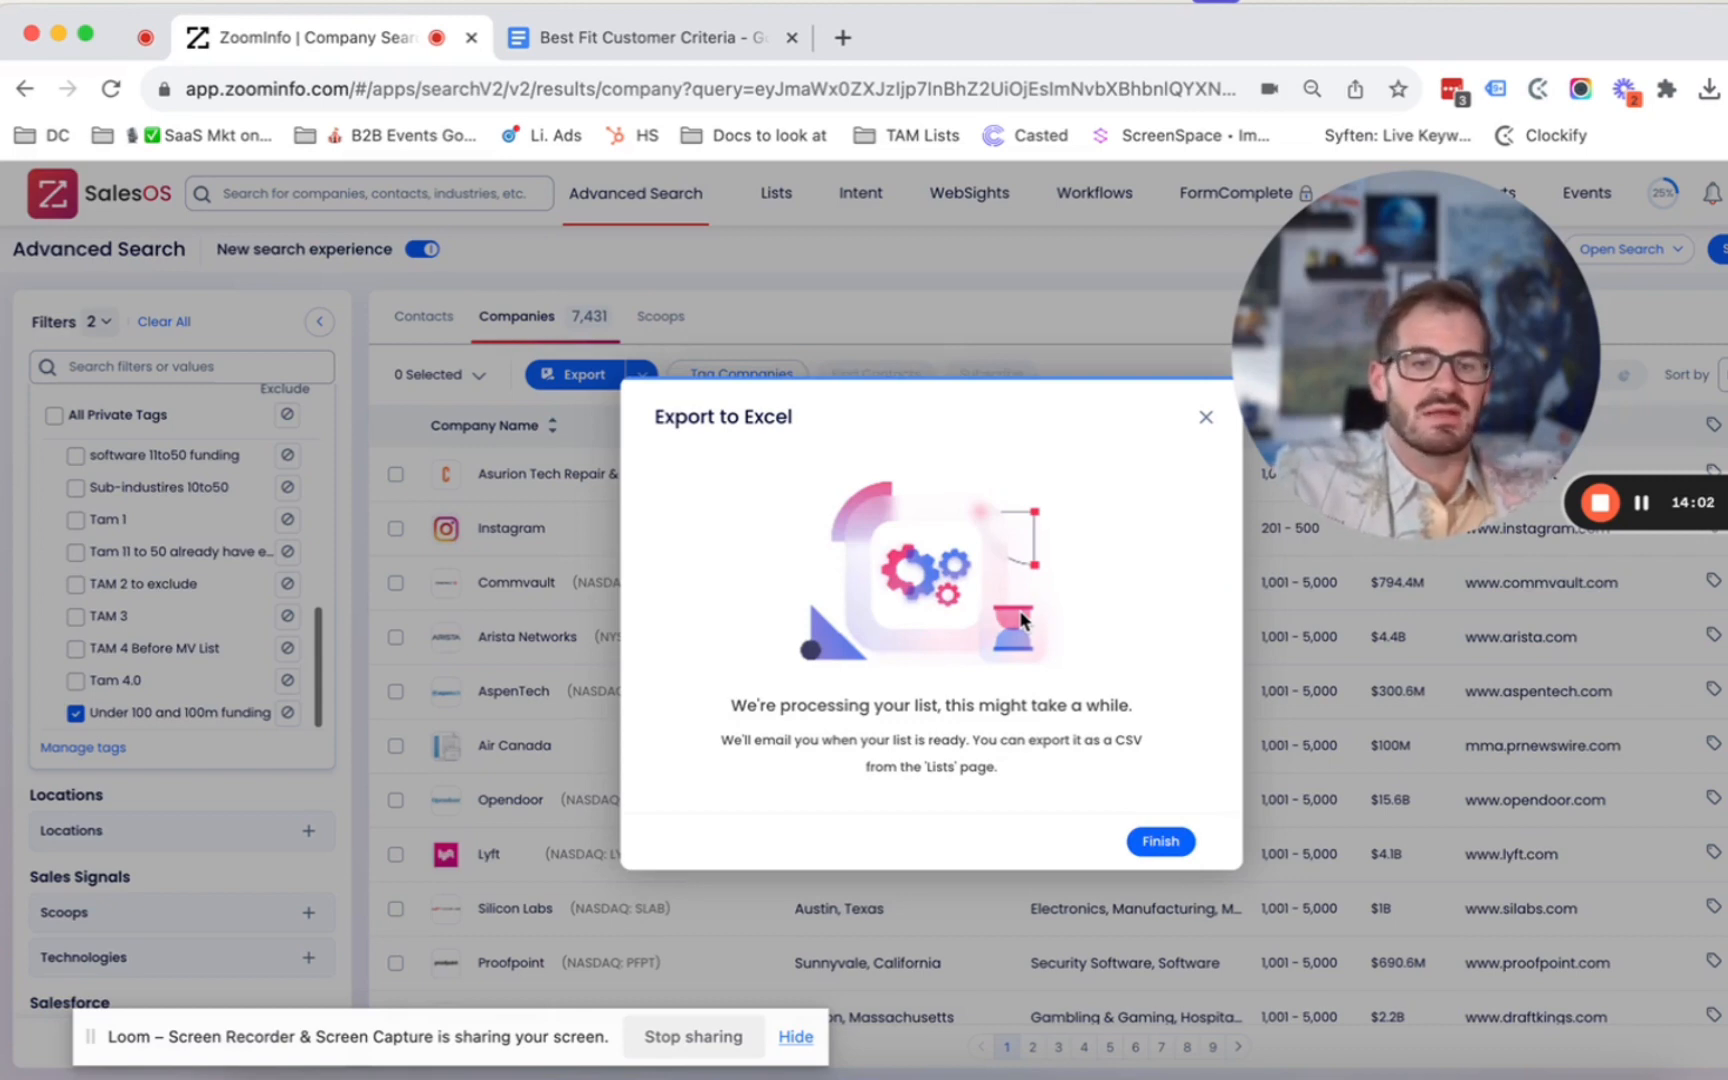
click(1161, 843)
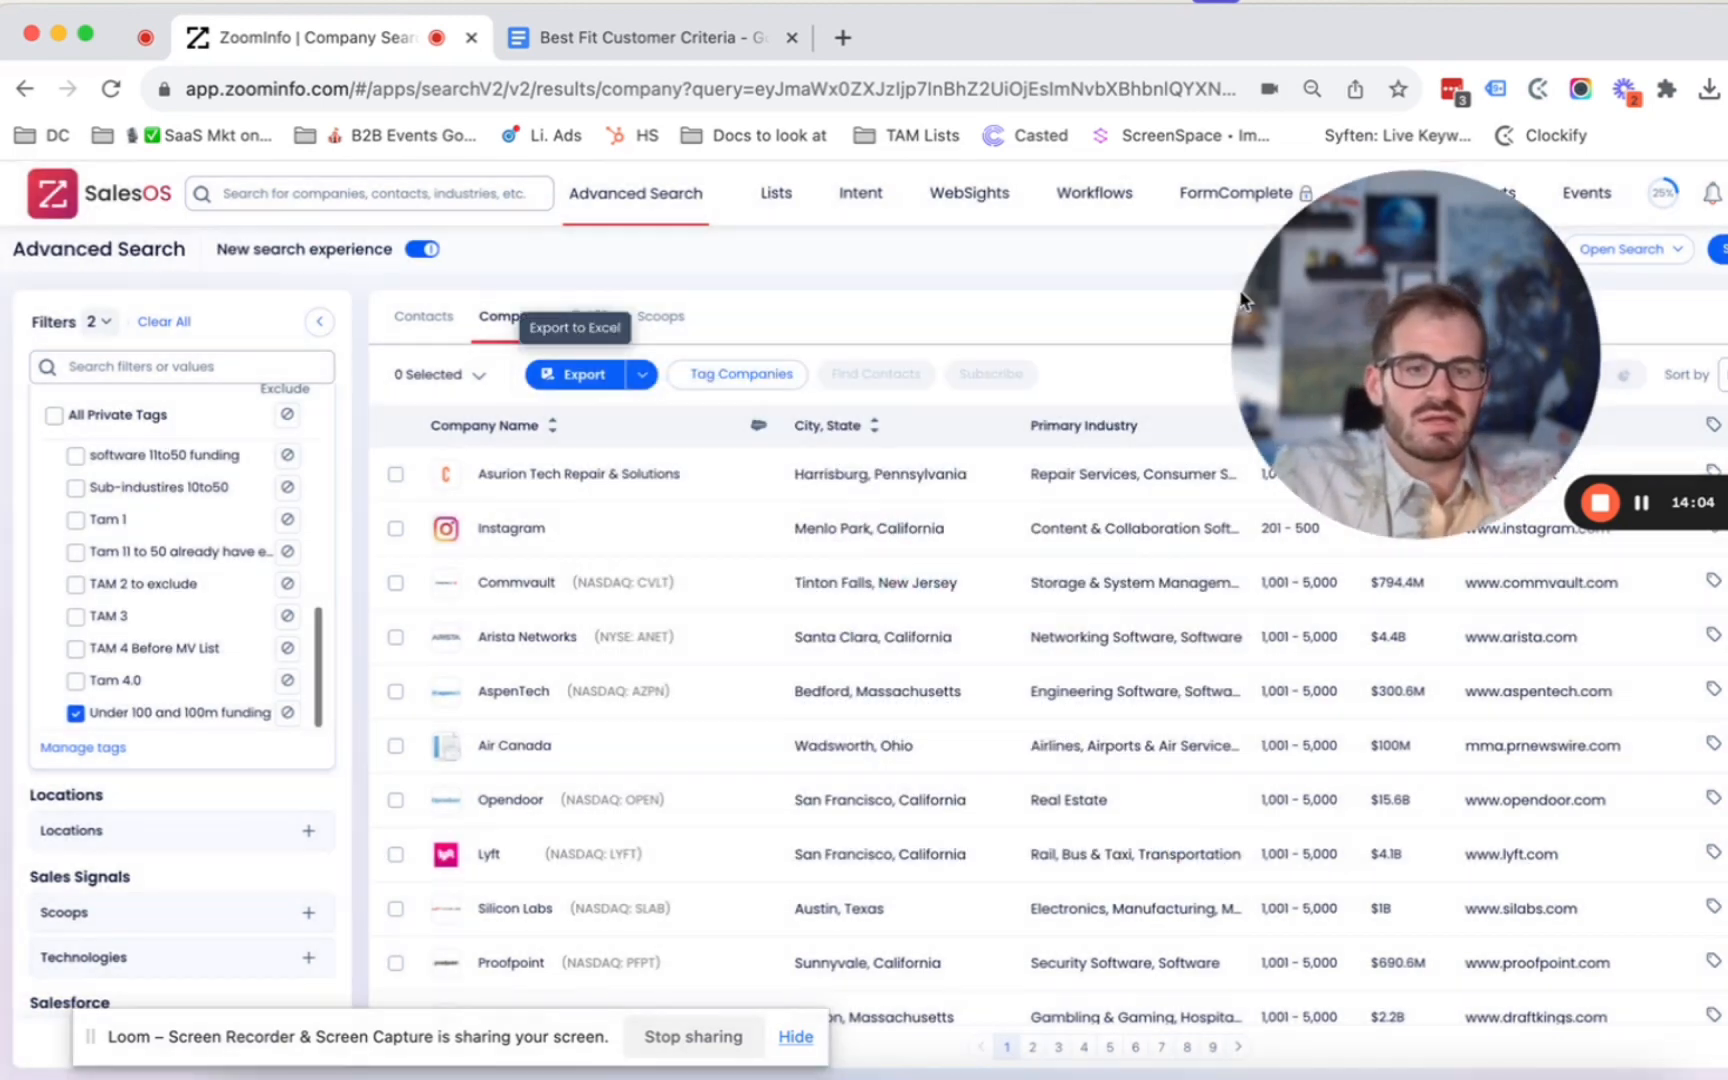
- Open the overview of all lists and show the available actions for the "67_122023_COMPANY" list
click(776, 193)
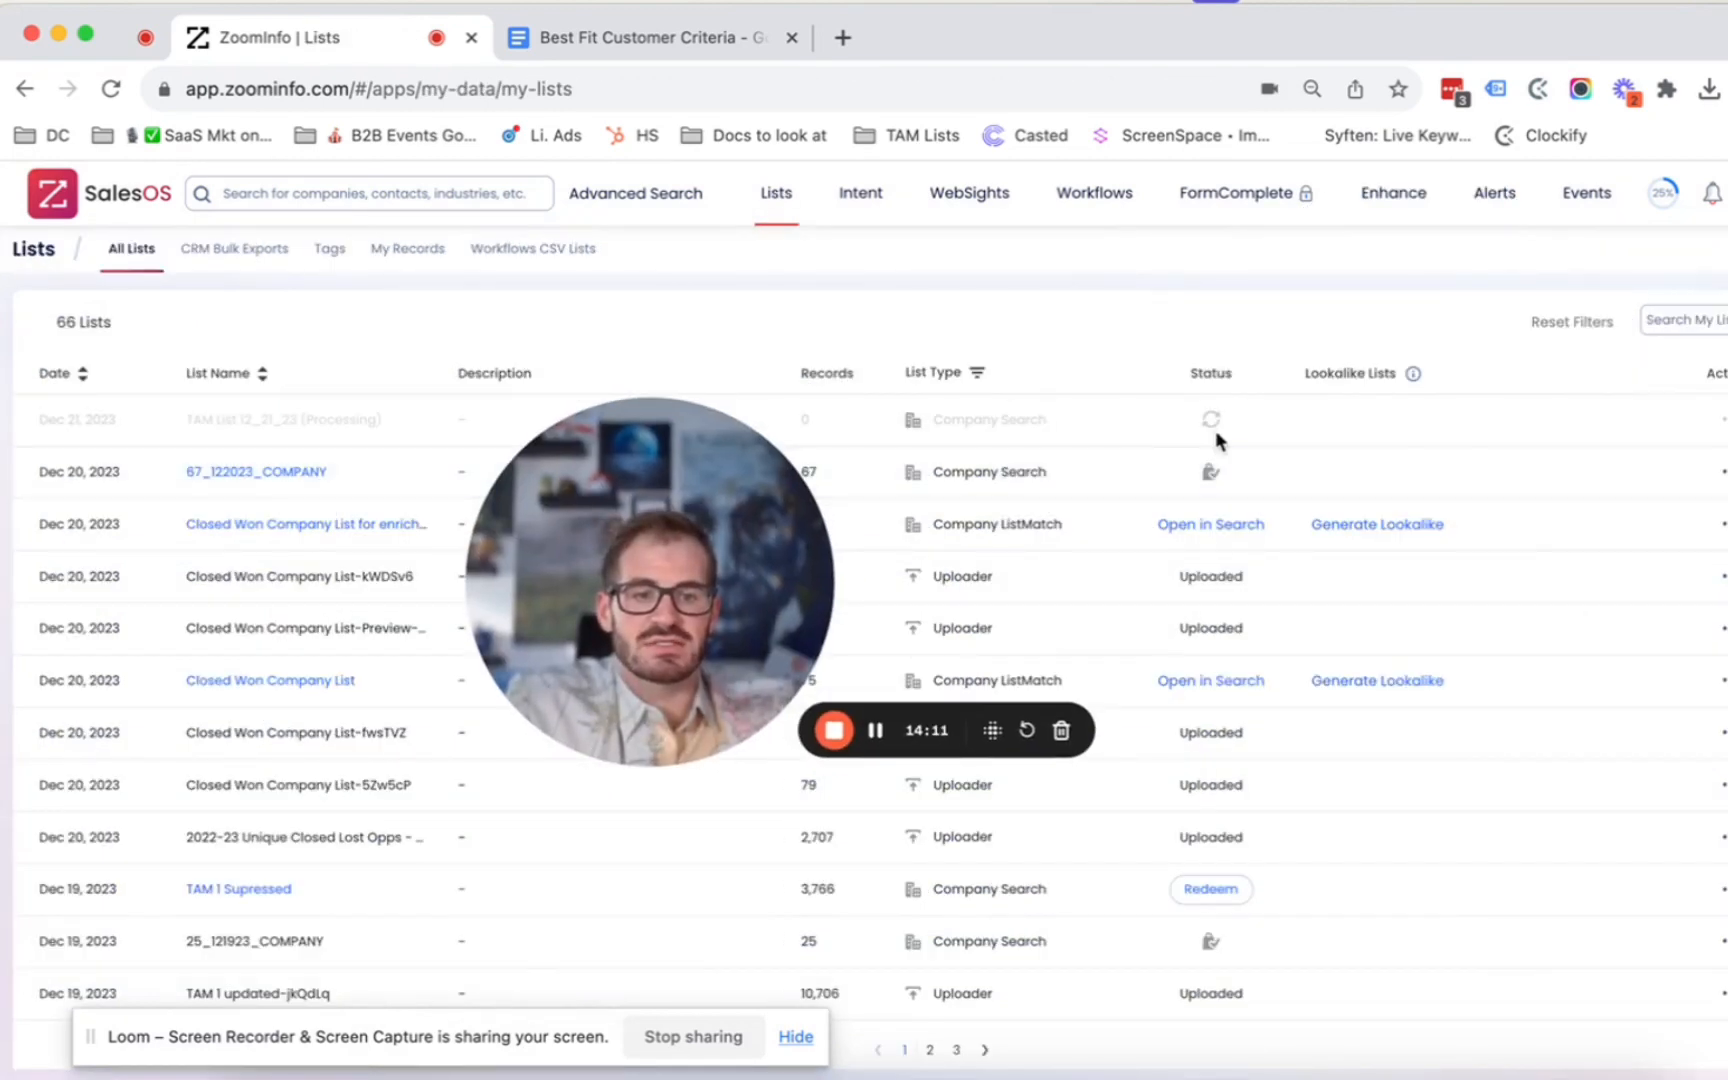
click(1722, 471)
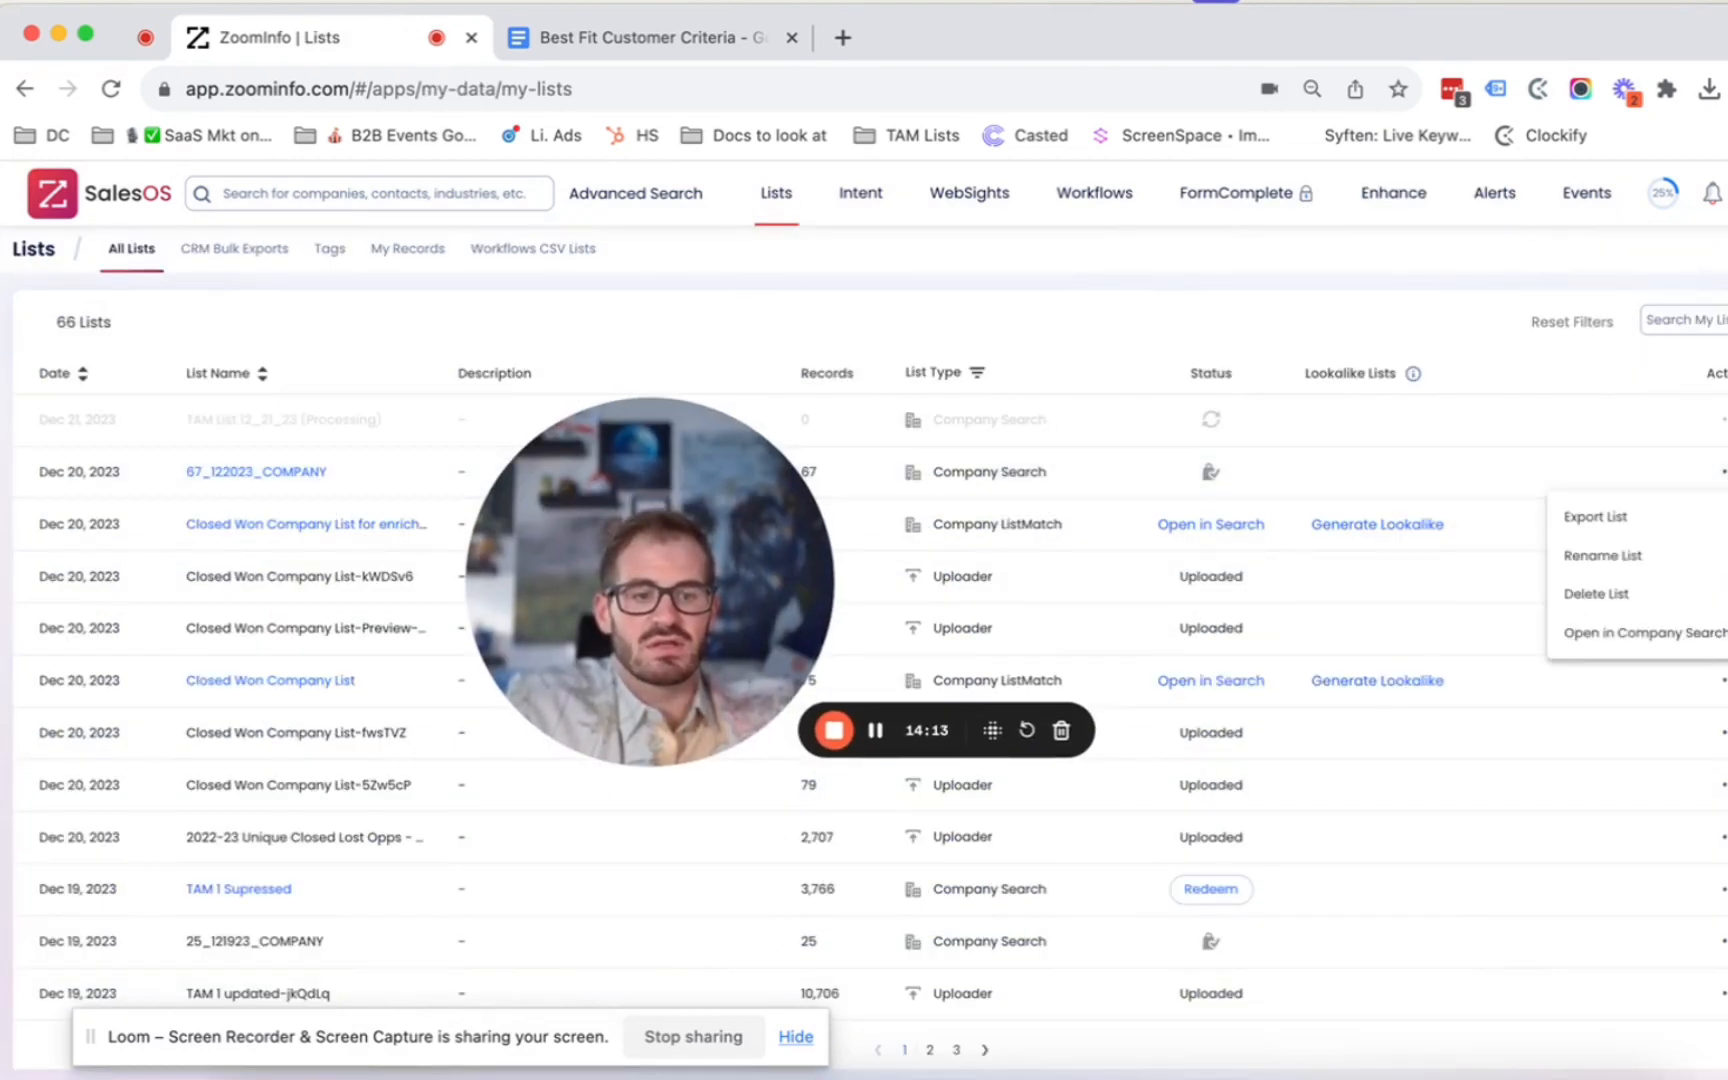